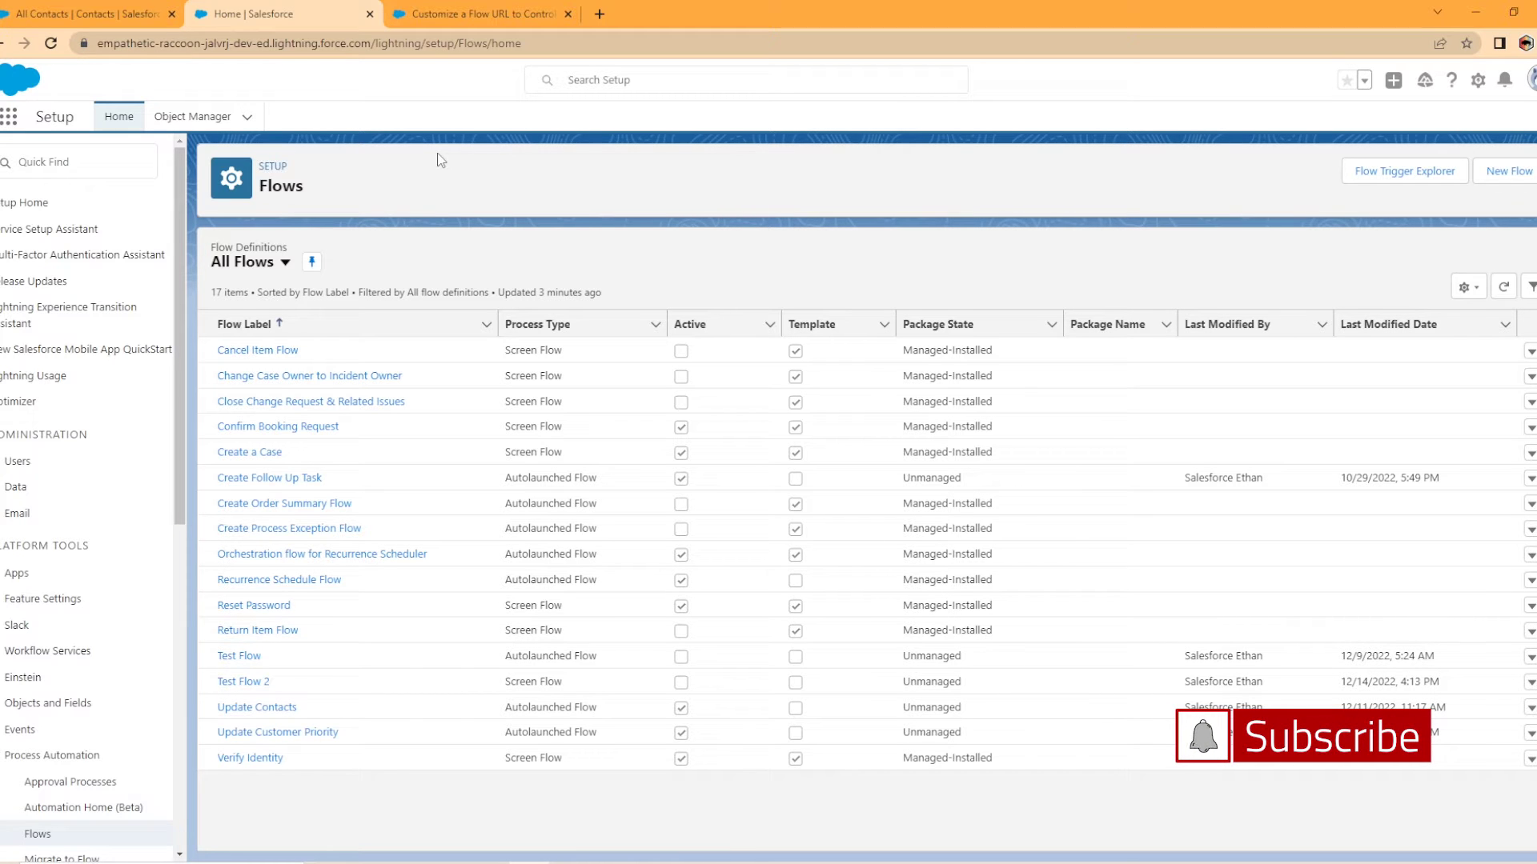
- In the All Contacts list, select the first three contacts, then deselect them all
left_click(88, 10)
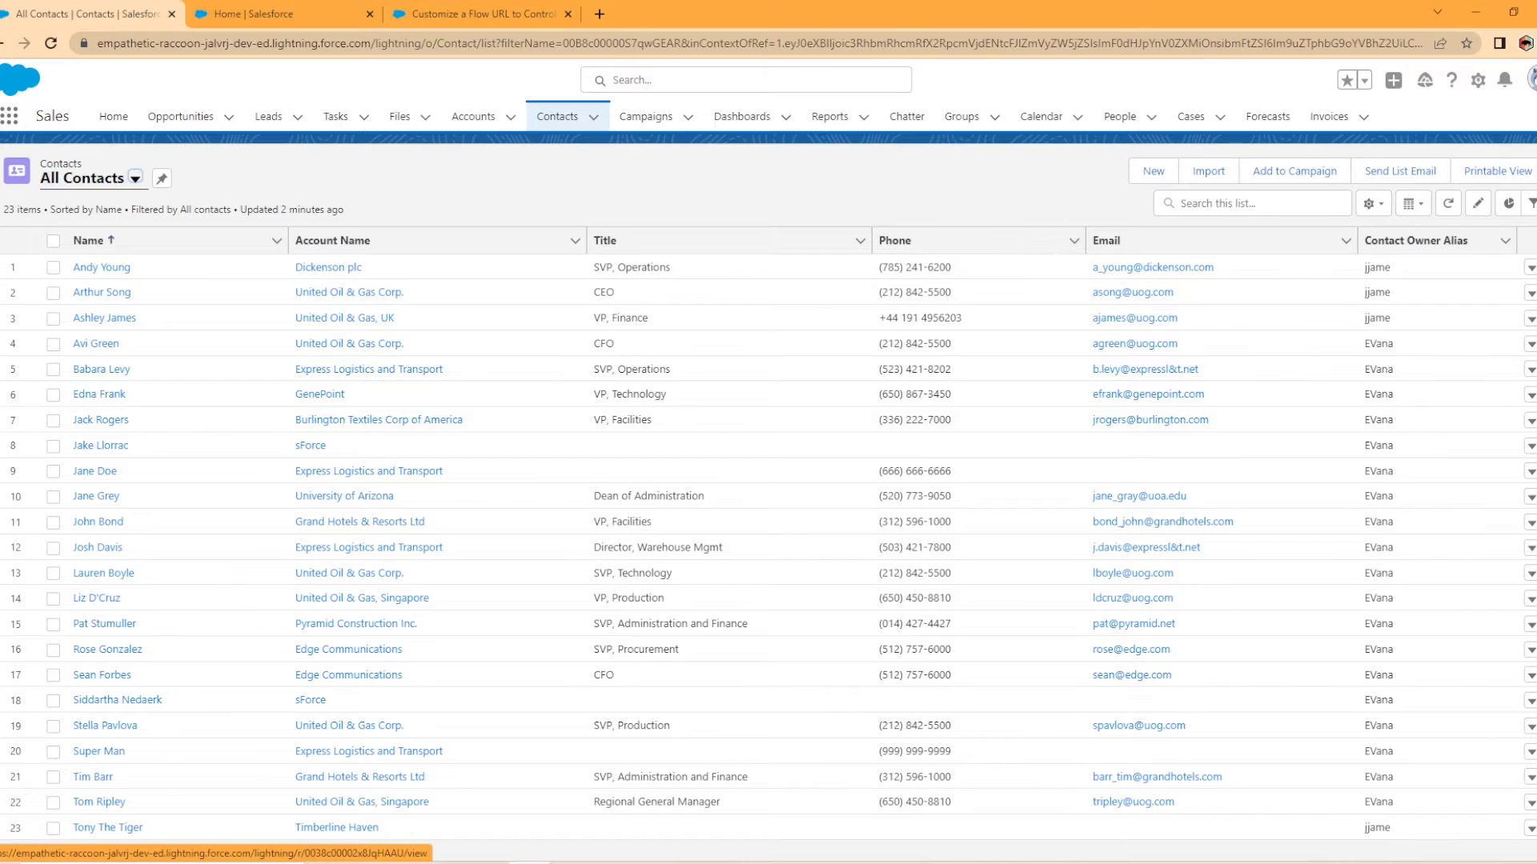
left_click(54, 269)
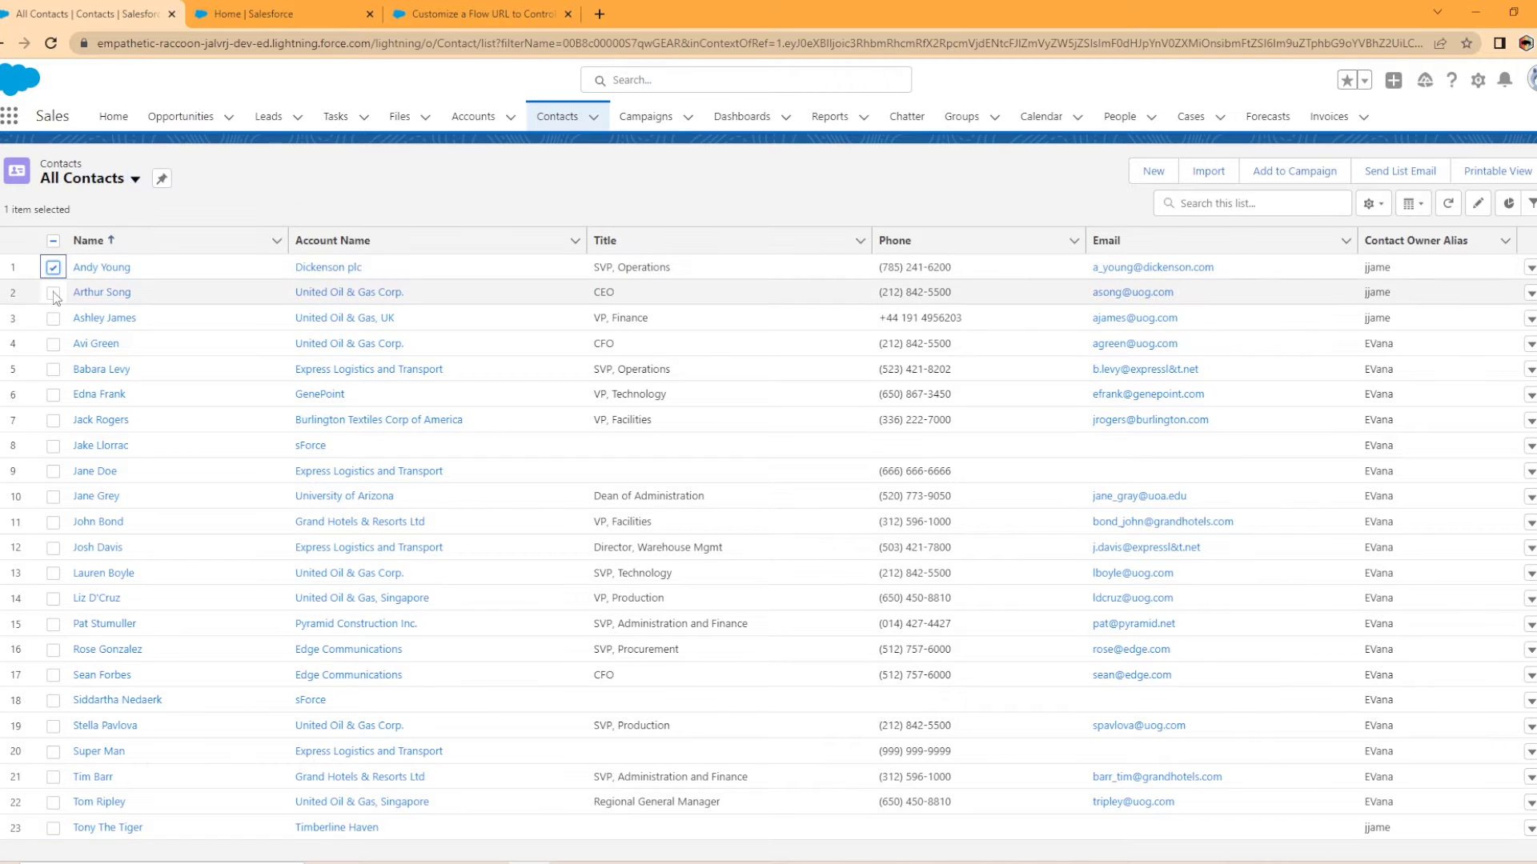
left_click(54, 294)
left_click(53, 319)
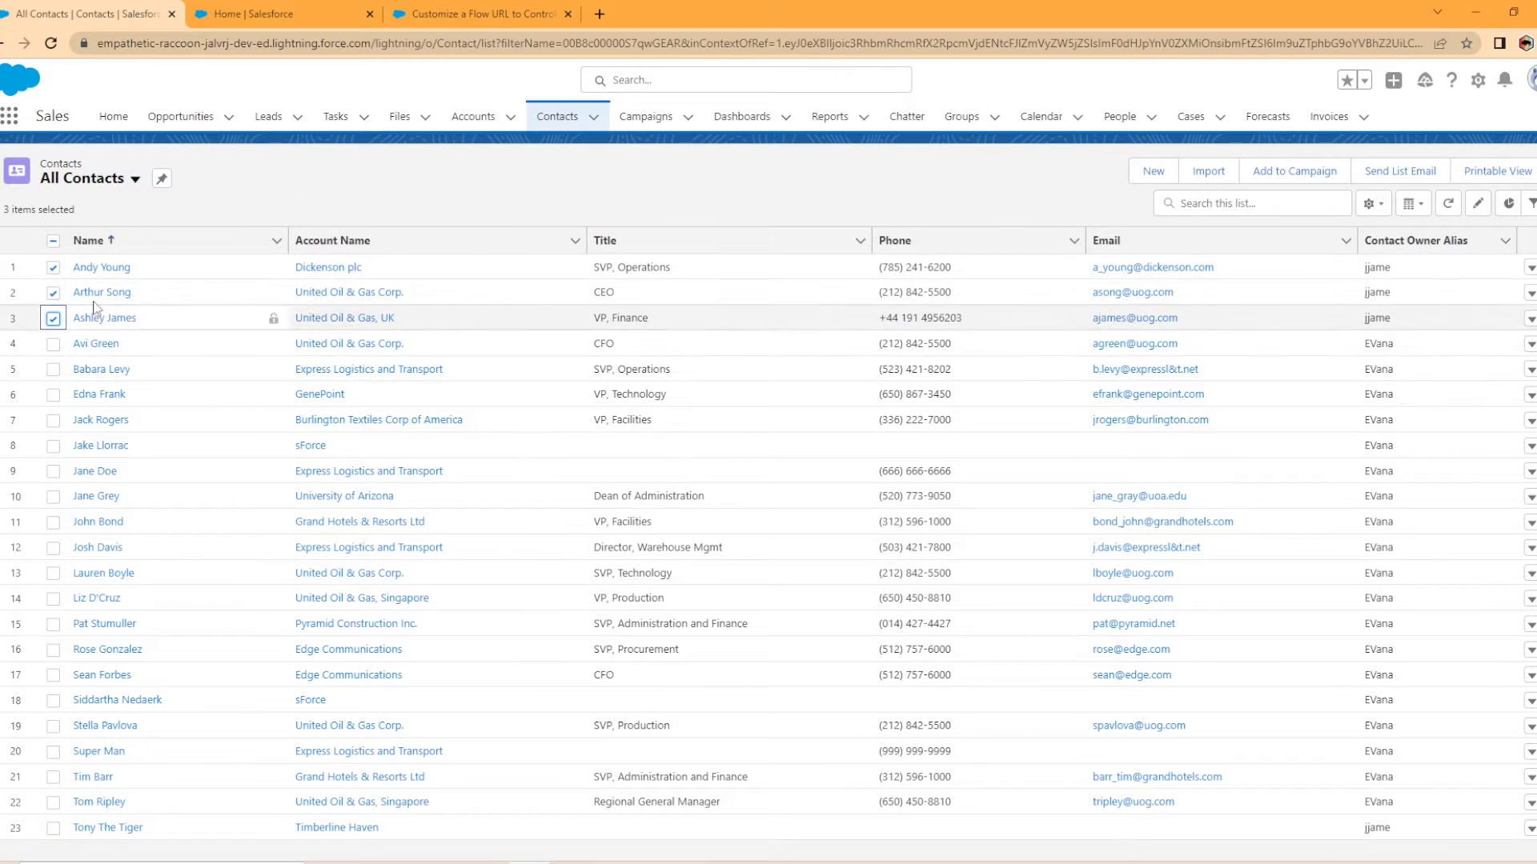
left_click(54, 293)
left_click(53, 269)
left_click(53, 319)
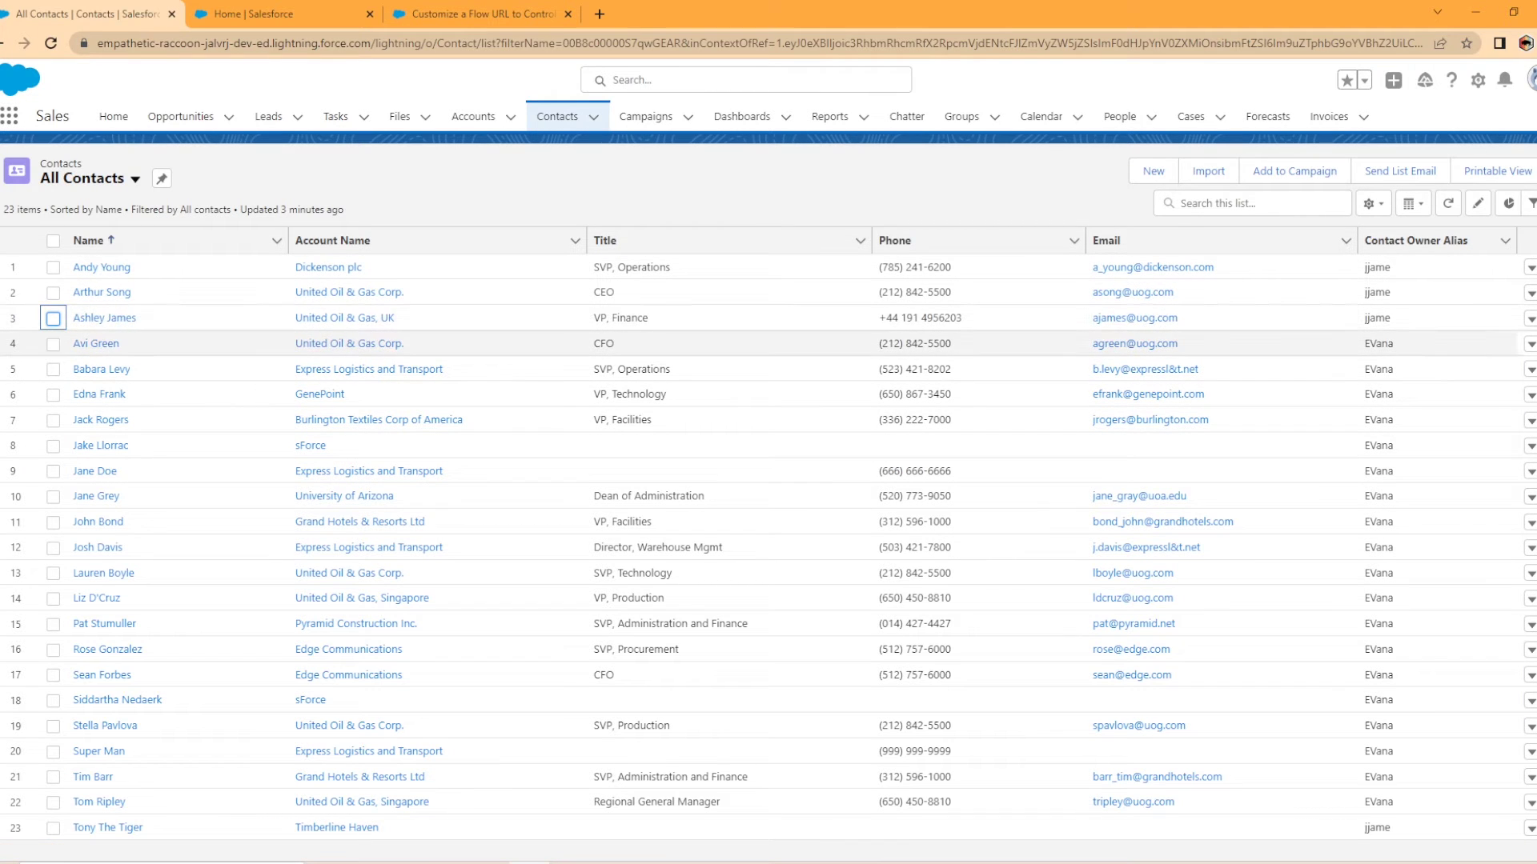
- Change the fourth contact's owner to the same user as the first three contacts
left_click(1529, 352)
left_click(1492, 428)
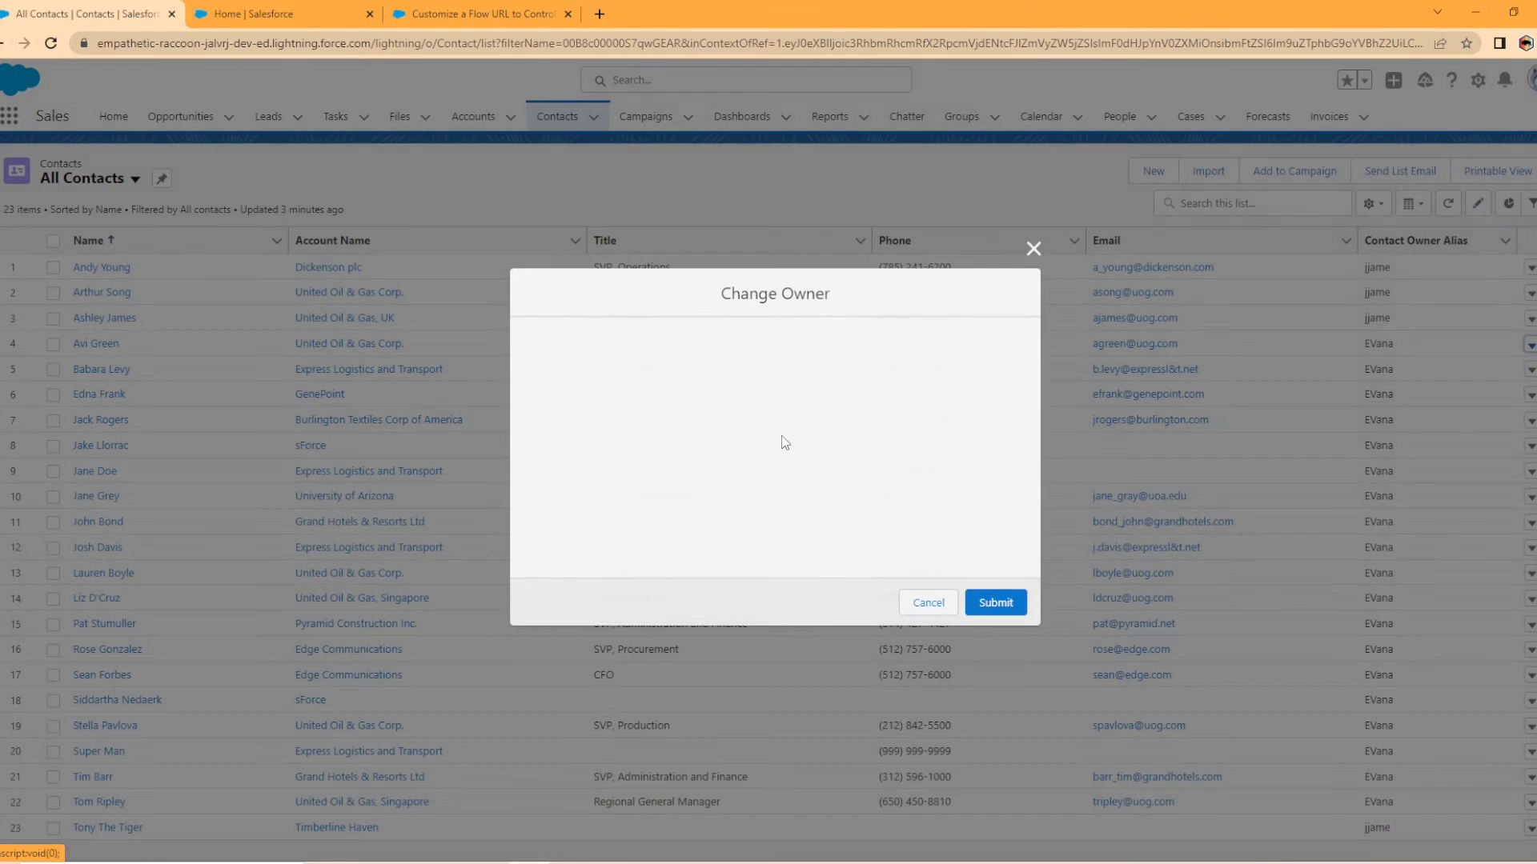
left_click(620, 398)
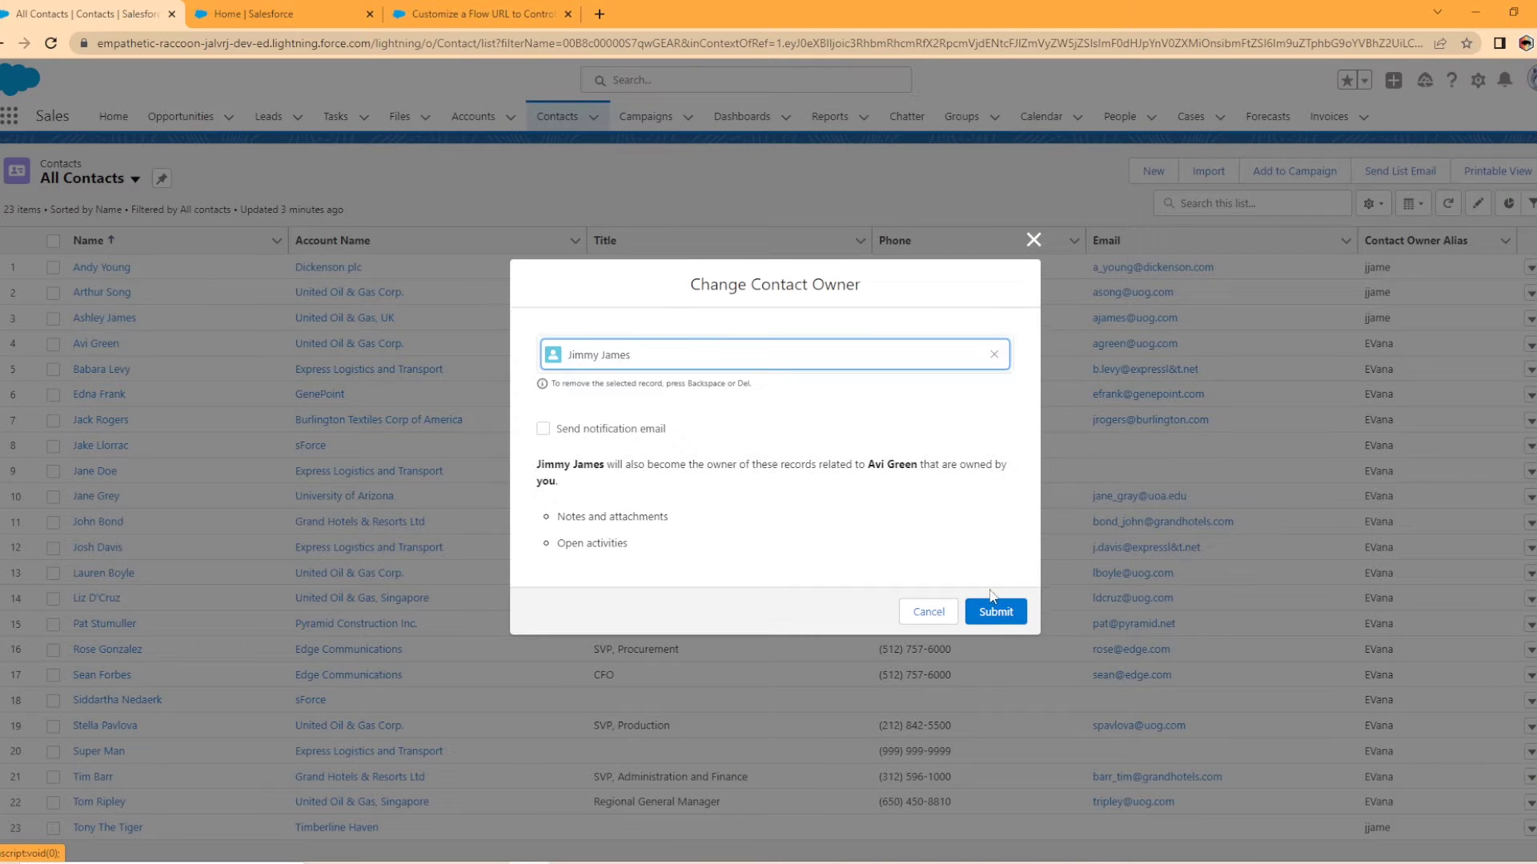
left_click(994, 612)
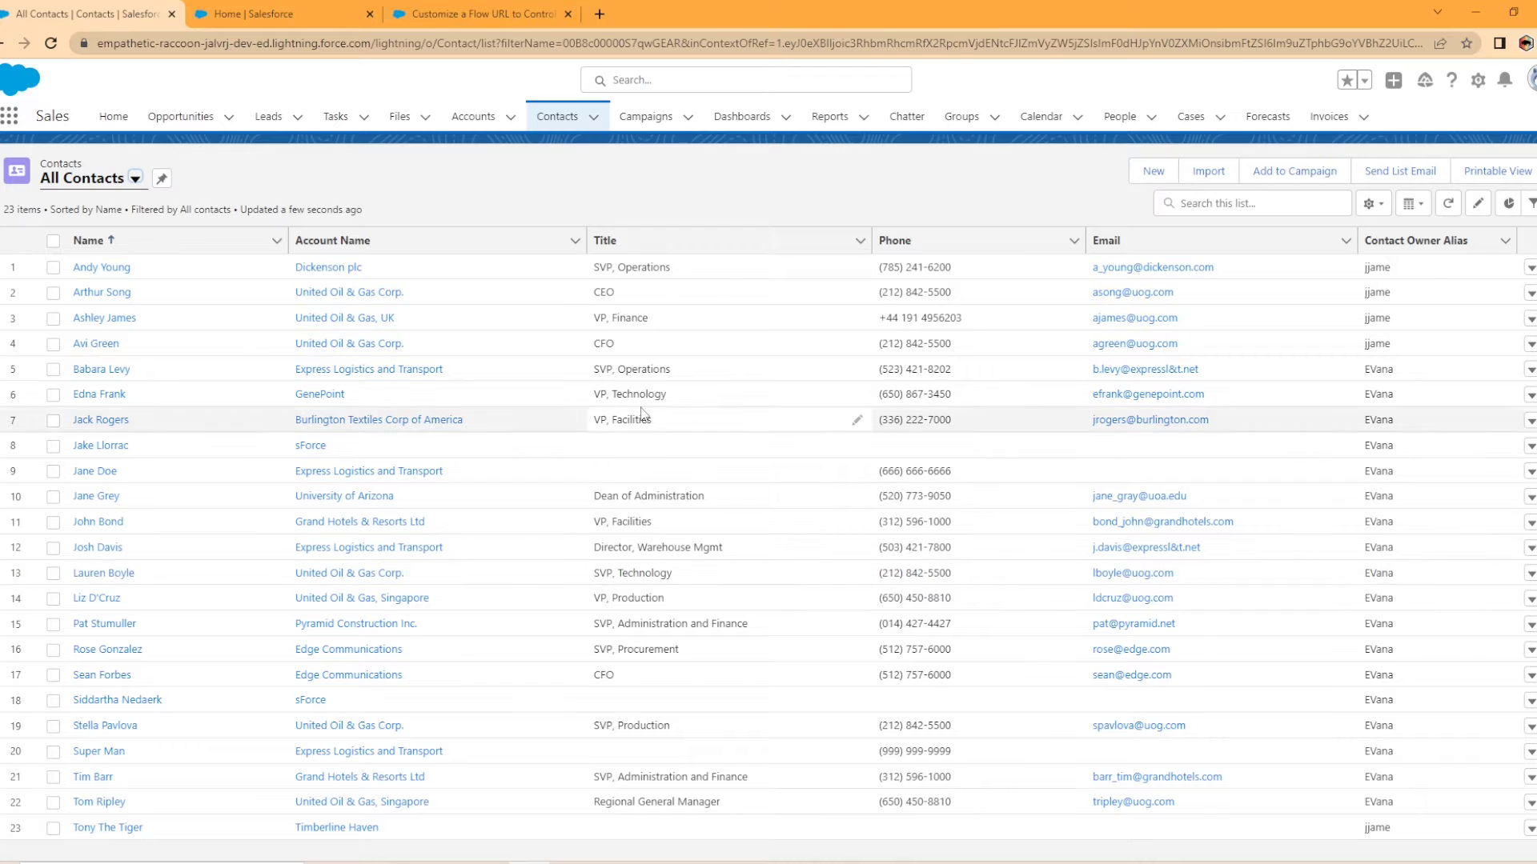
- Check the Setup flows list, All Contacts list and flow URL help article, then return to Flow Builder
left_click(248, 14)
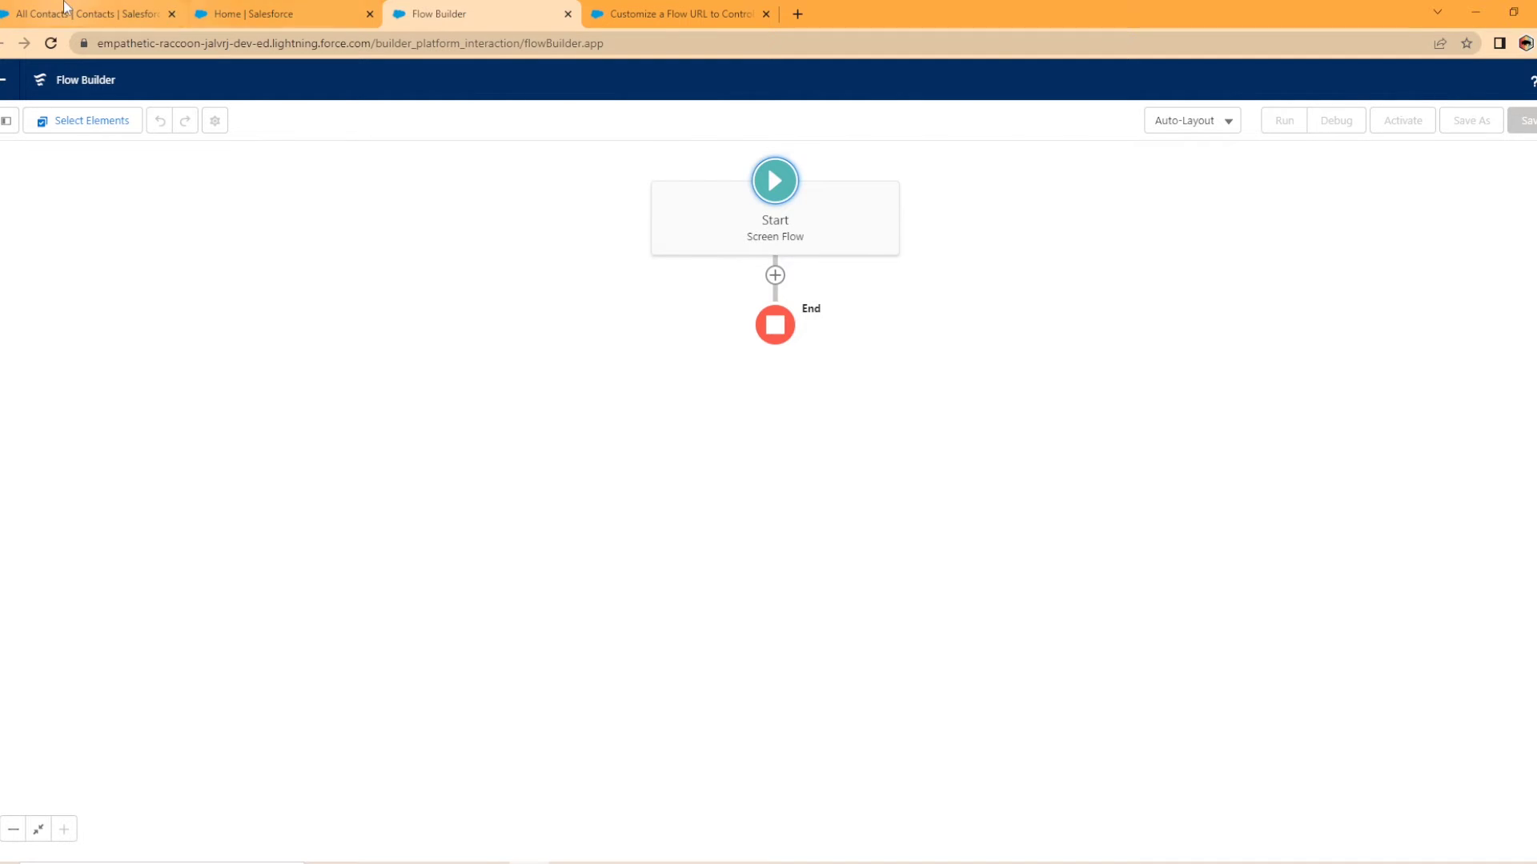
left_click(86, 14)
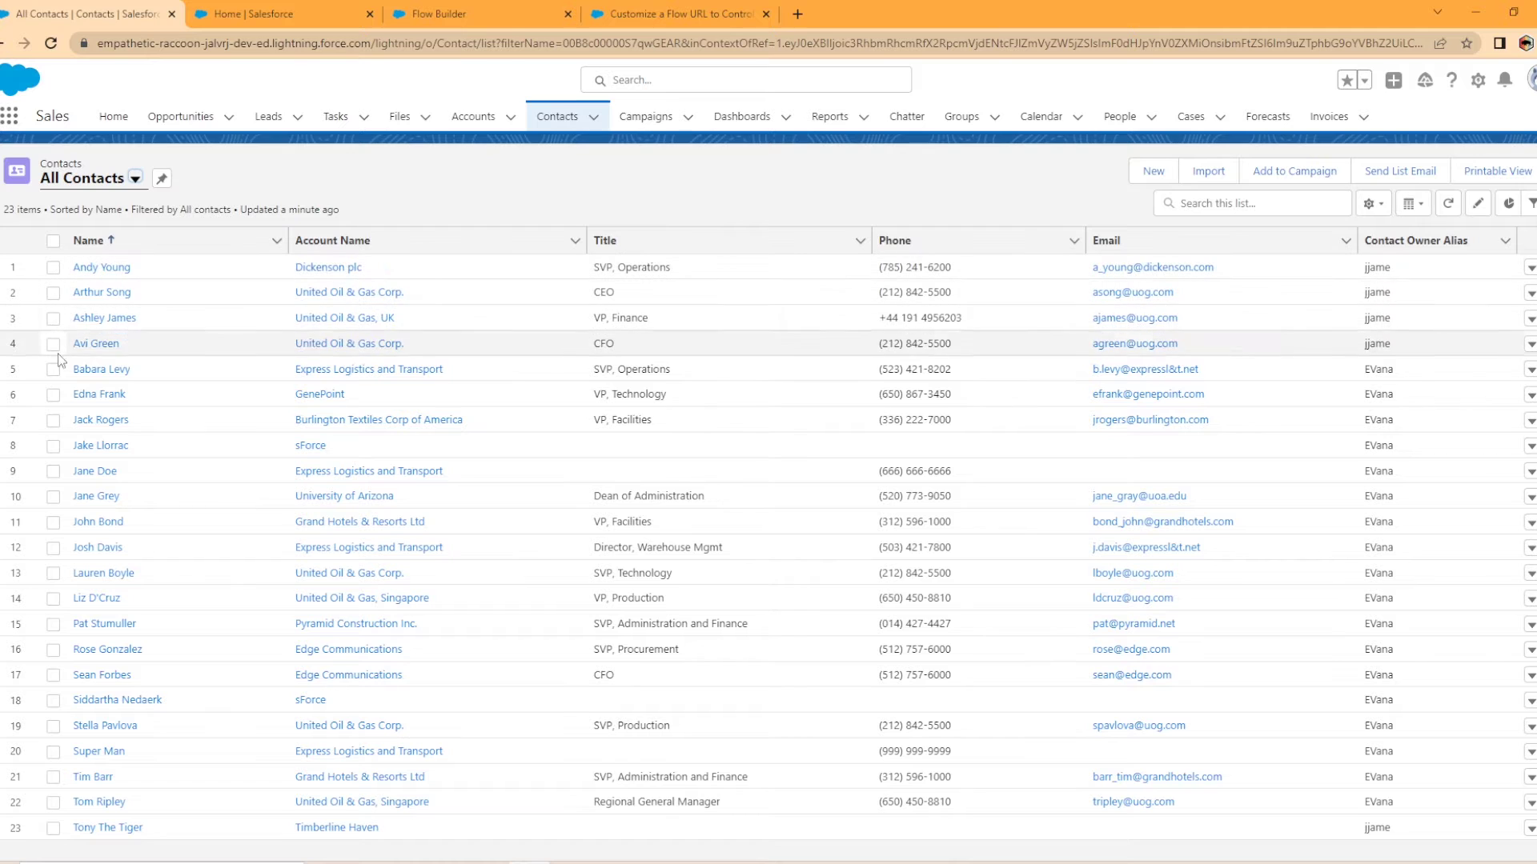
left_click(672, 8)
left_click(469, 10)
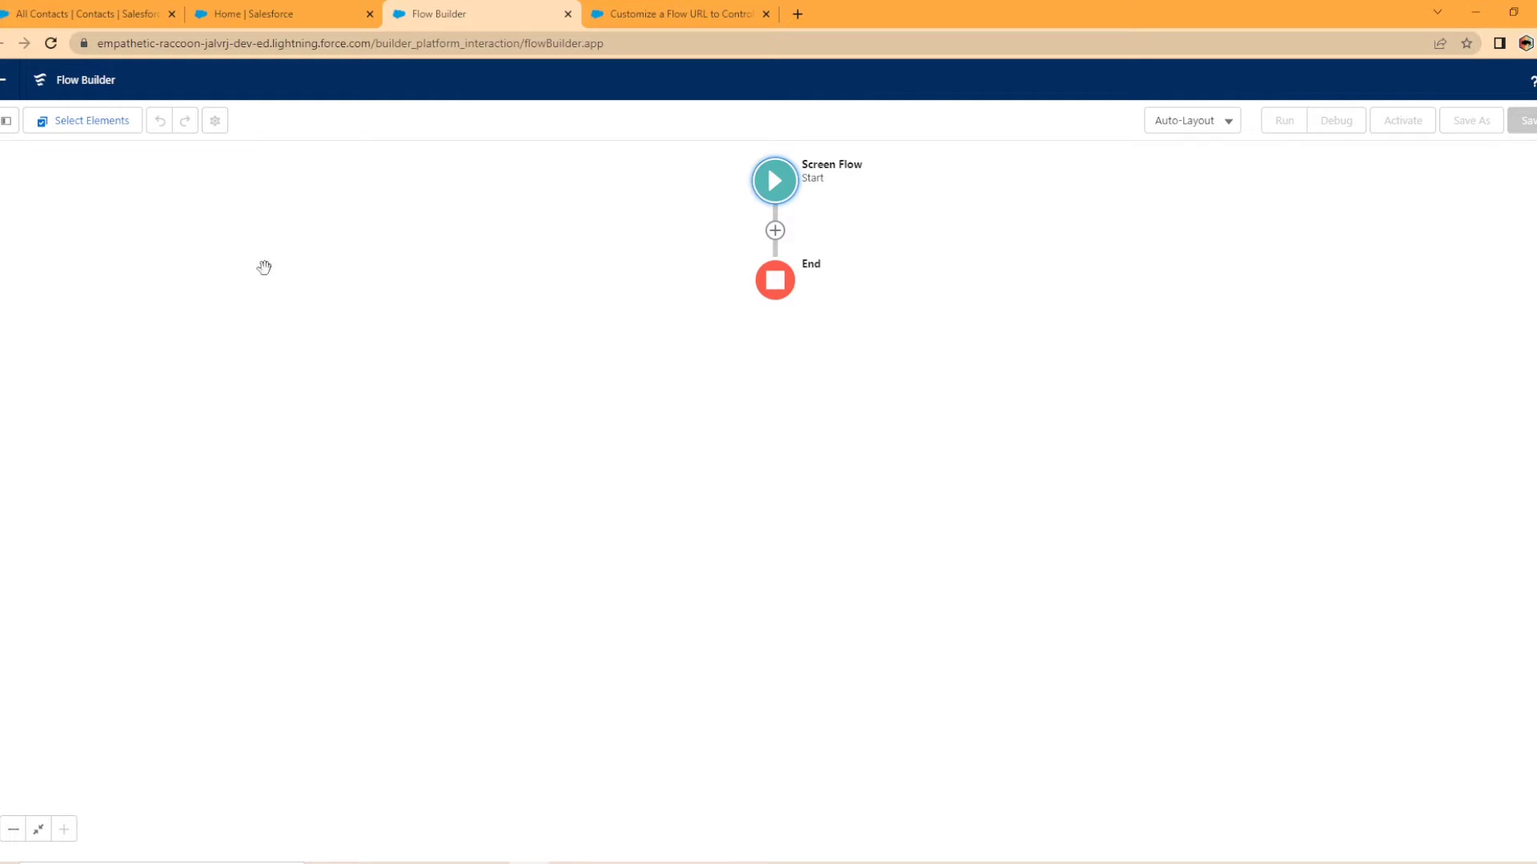
- Create a Text variable named 'ids' that allows multiple values and is available for input
left_click(6, 123)
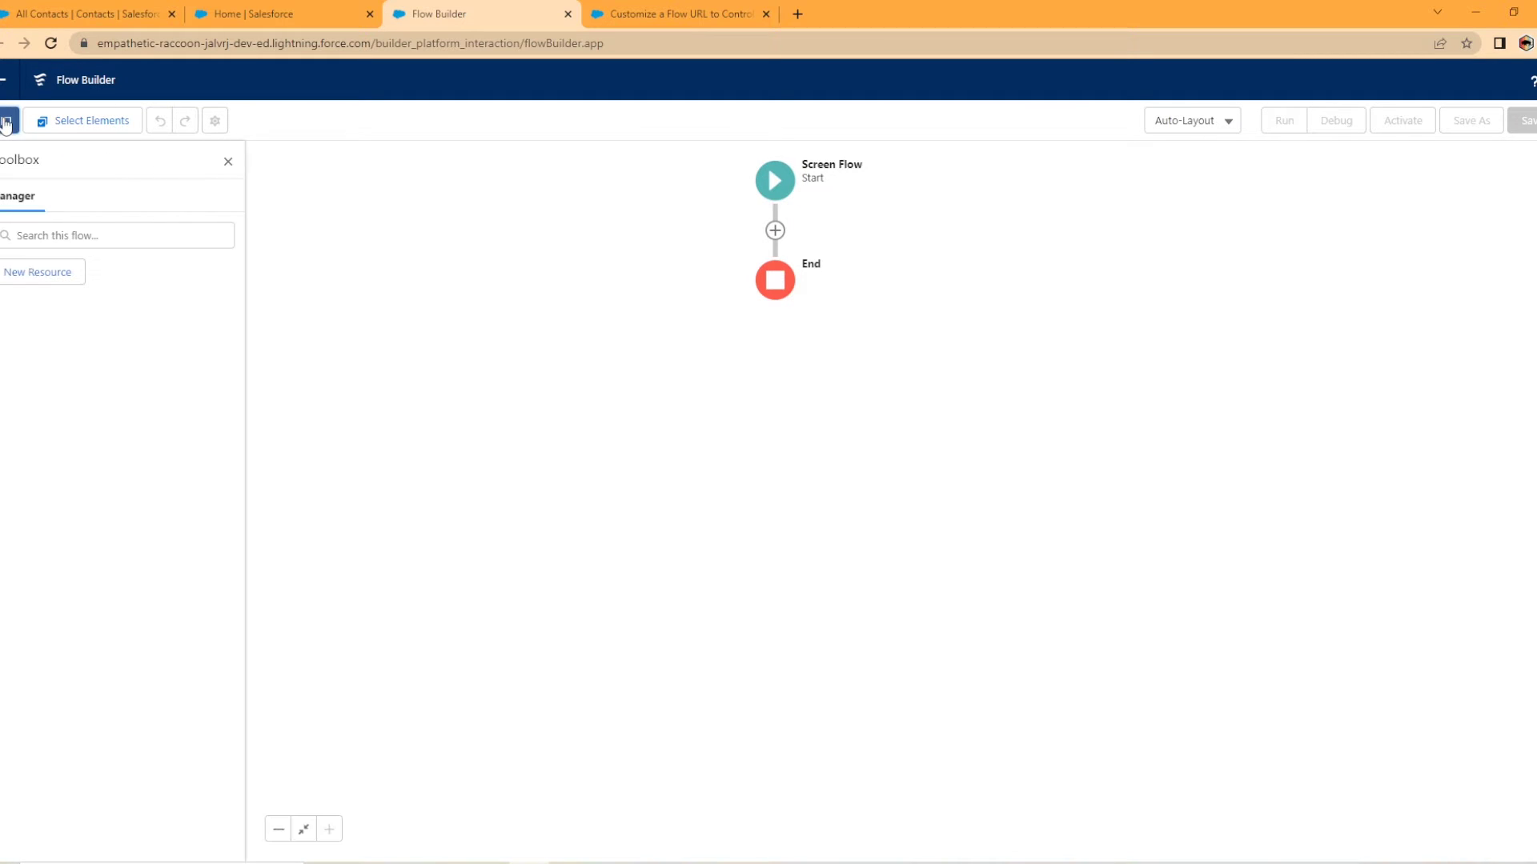
left_click(48, 273)
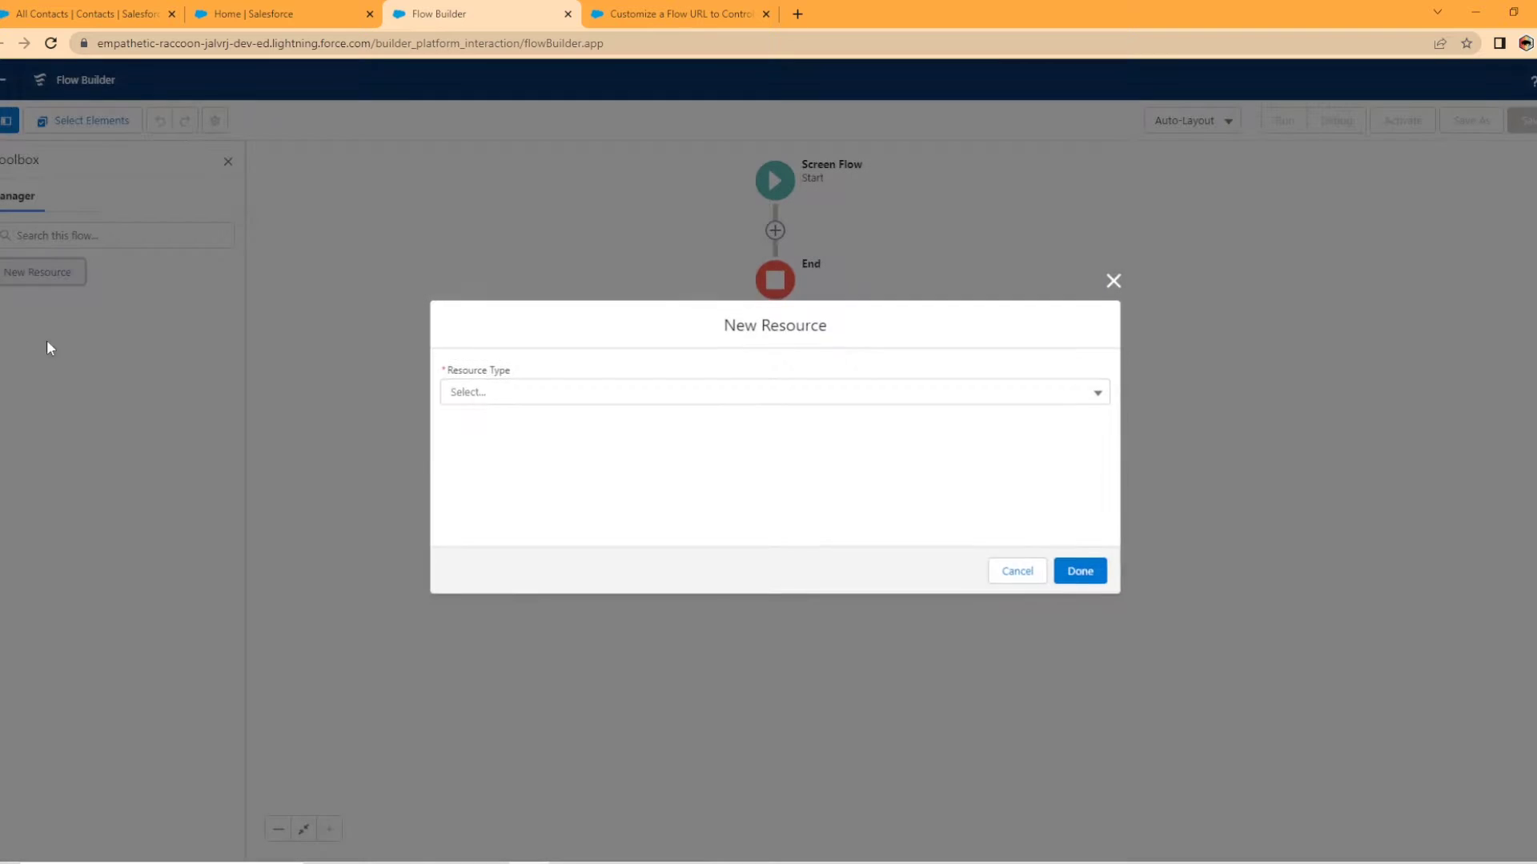
left_click(603, 397)
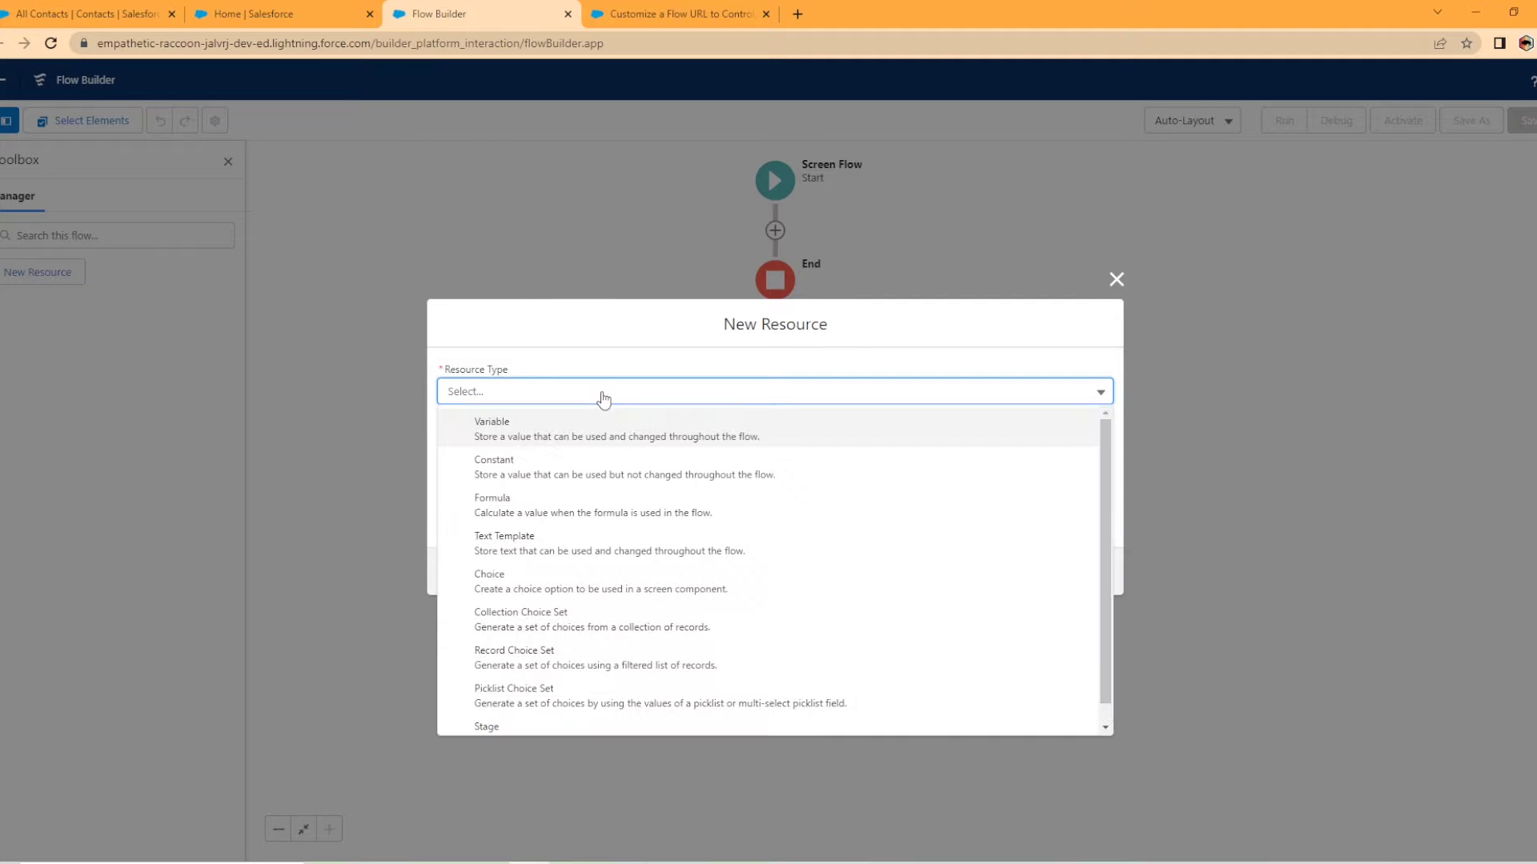
left_click(531, 429)
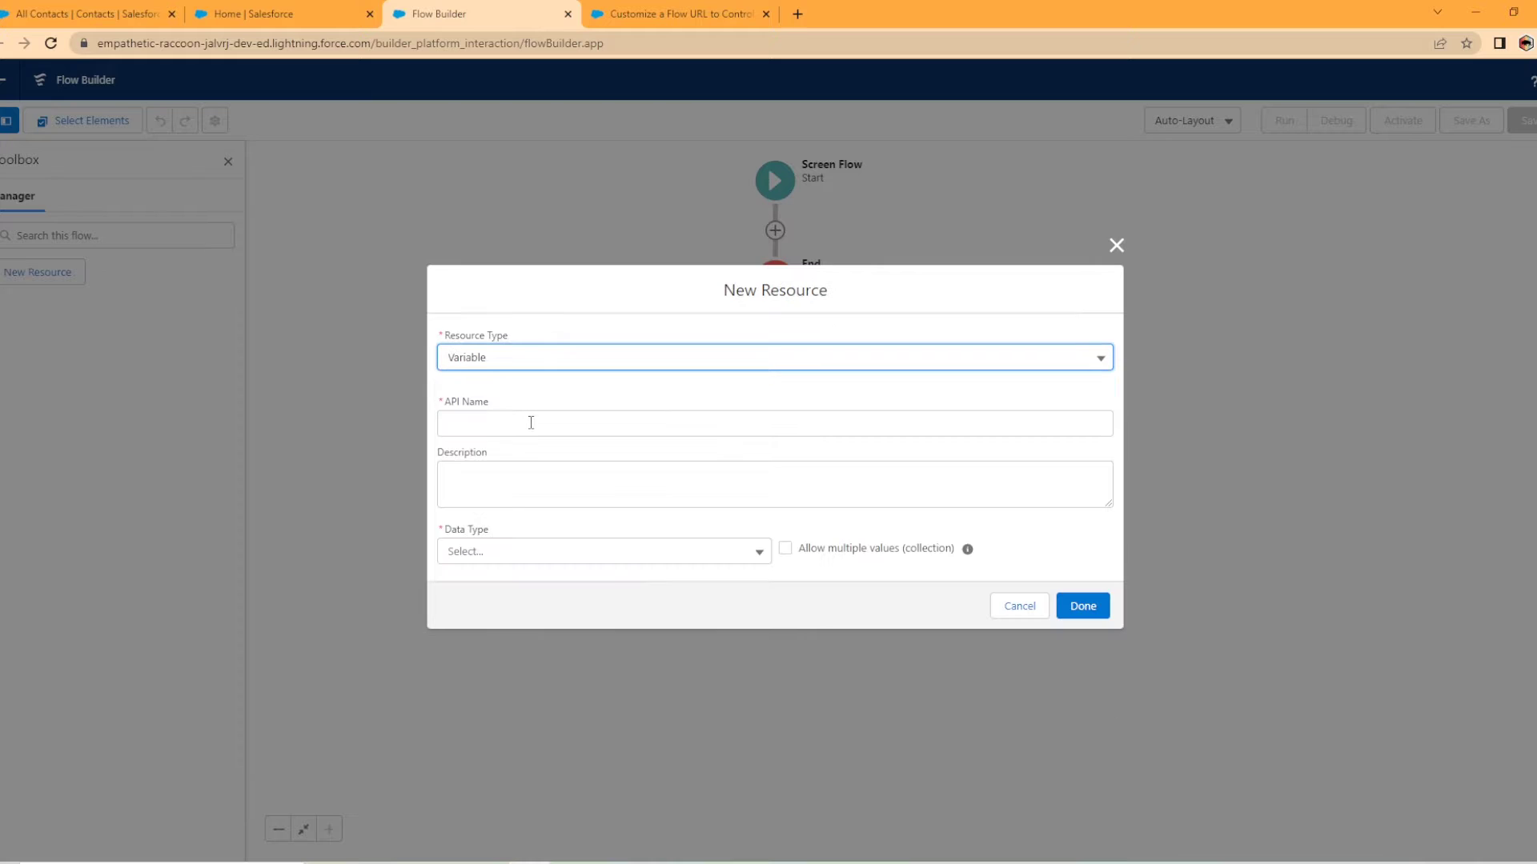
left_click(533, 425)
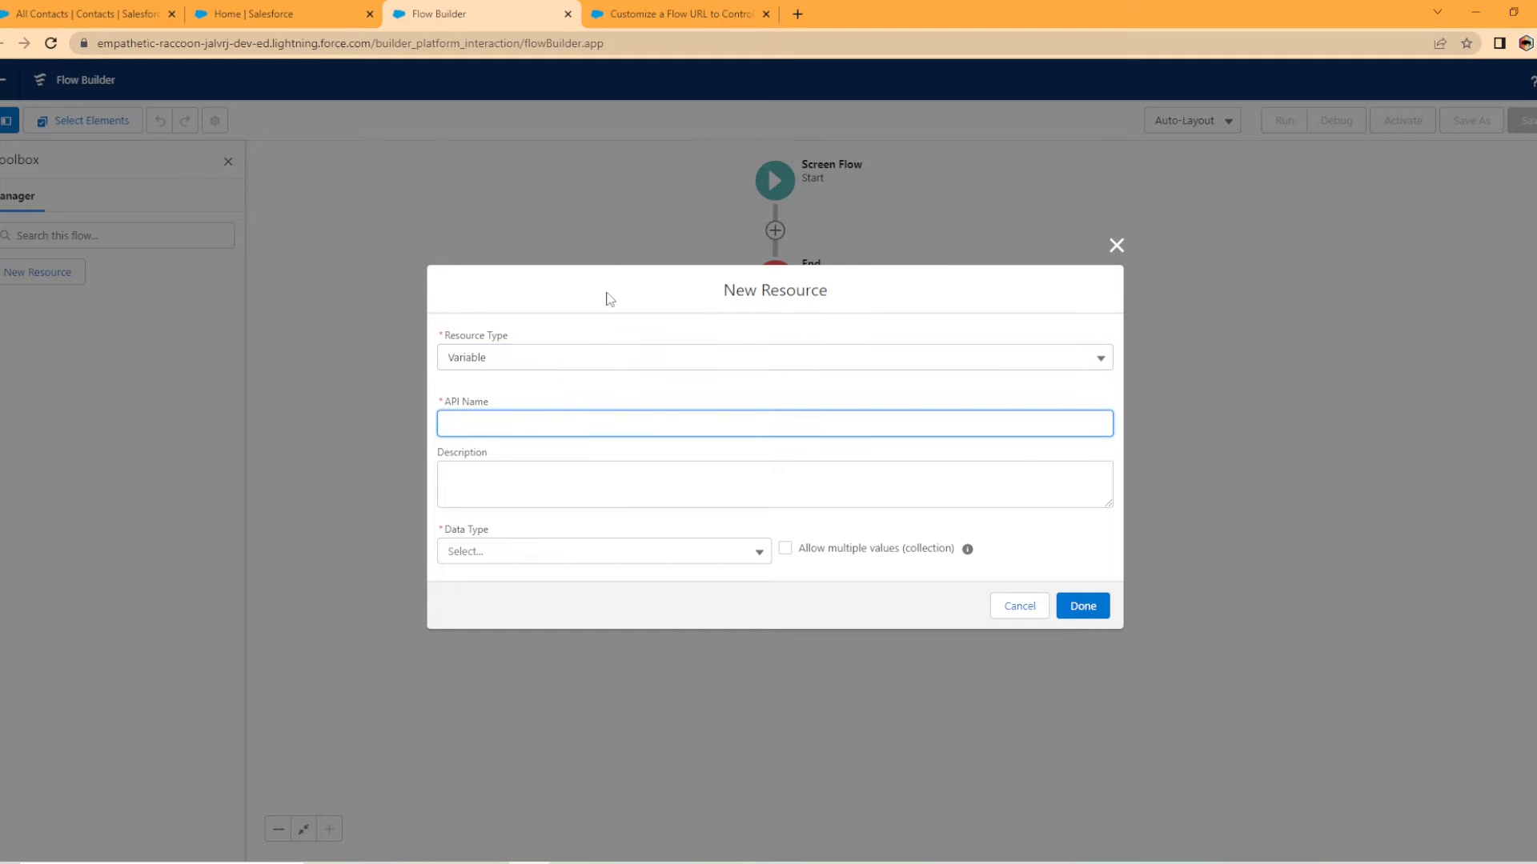
type("ids")
left_click(833, 526)
left_click(476, 555)
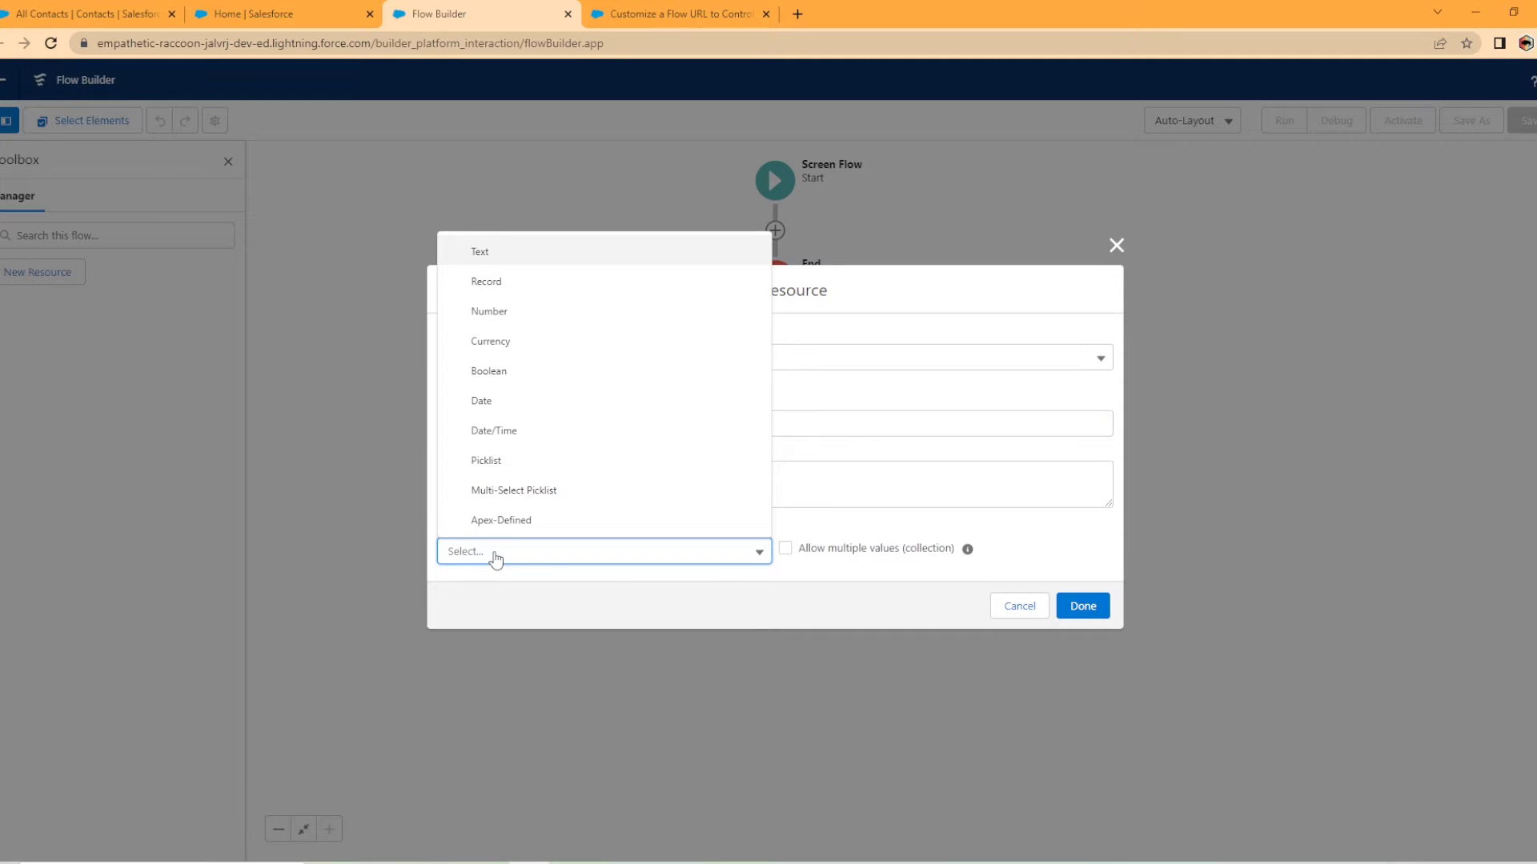
left_click(483, 252)
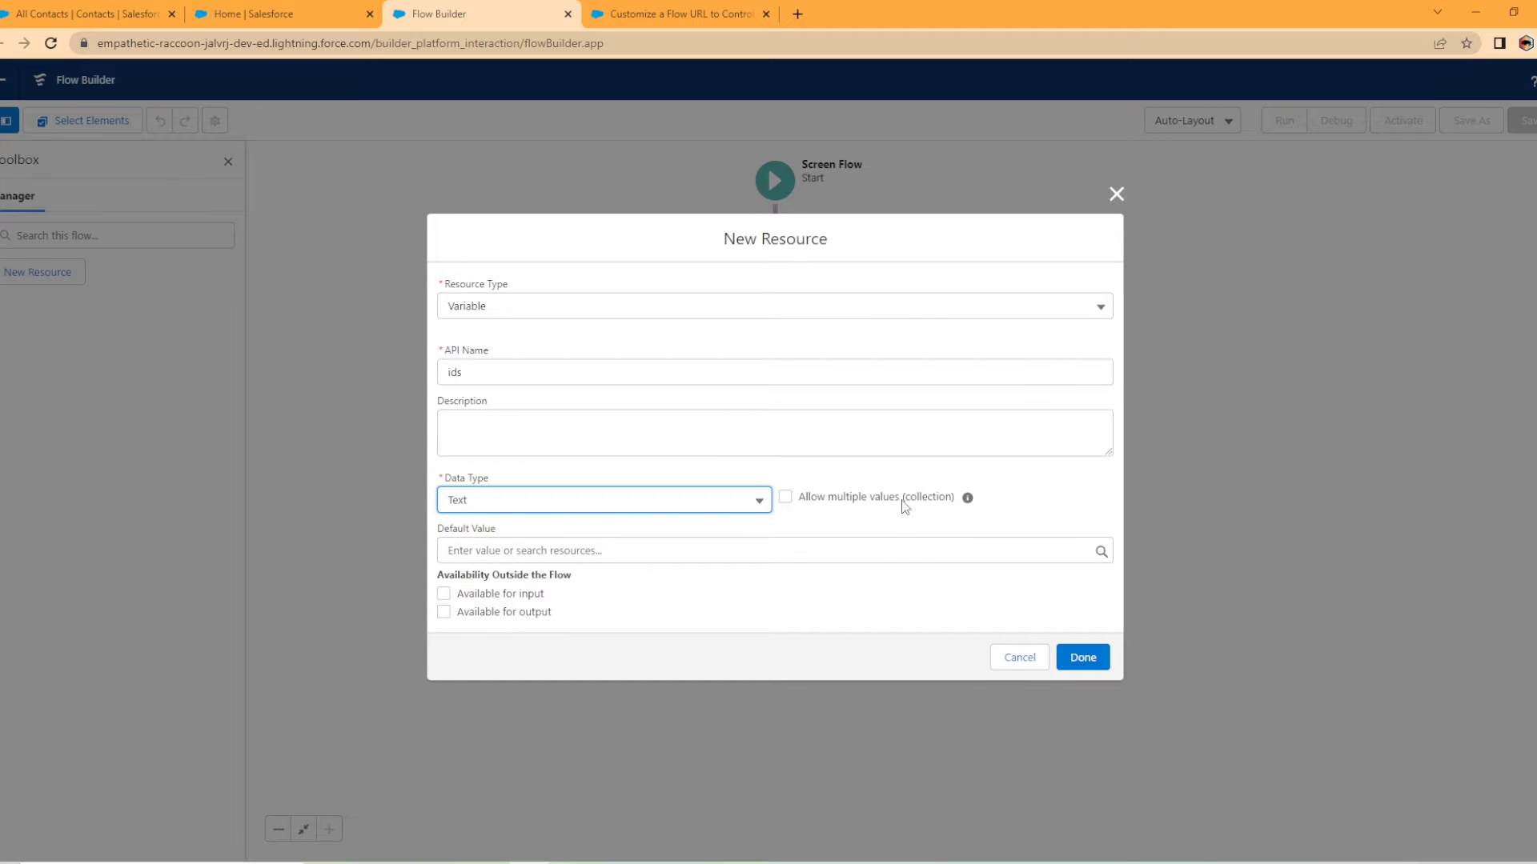
left_click(785, 497)
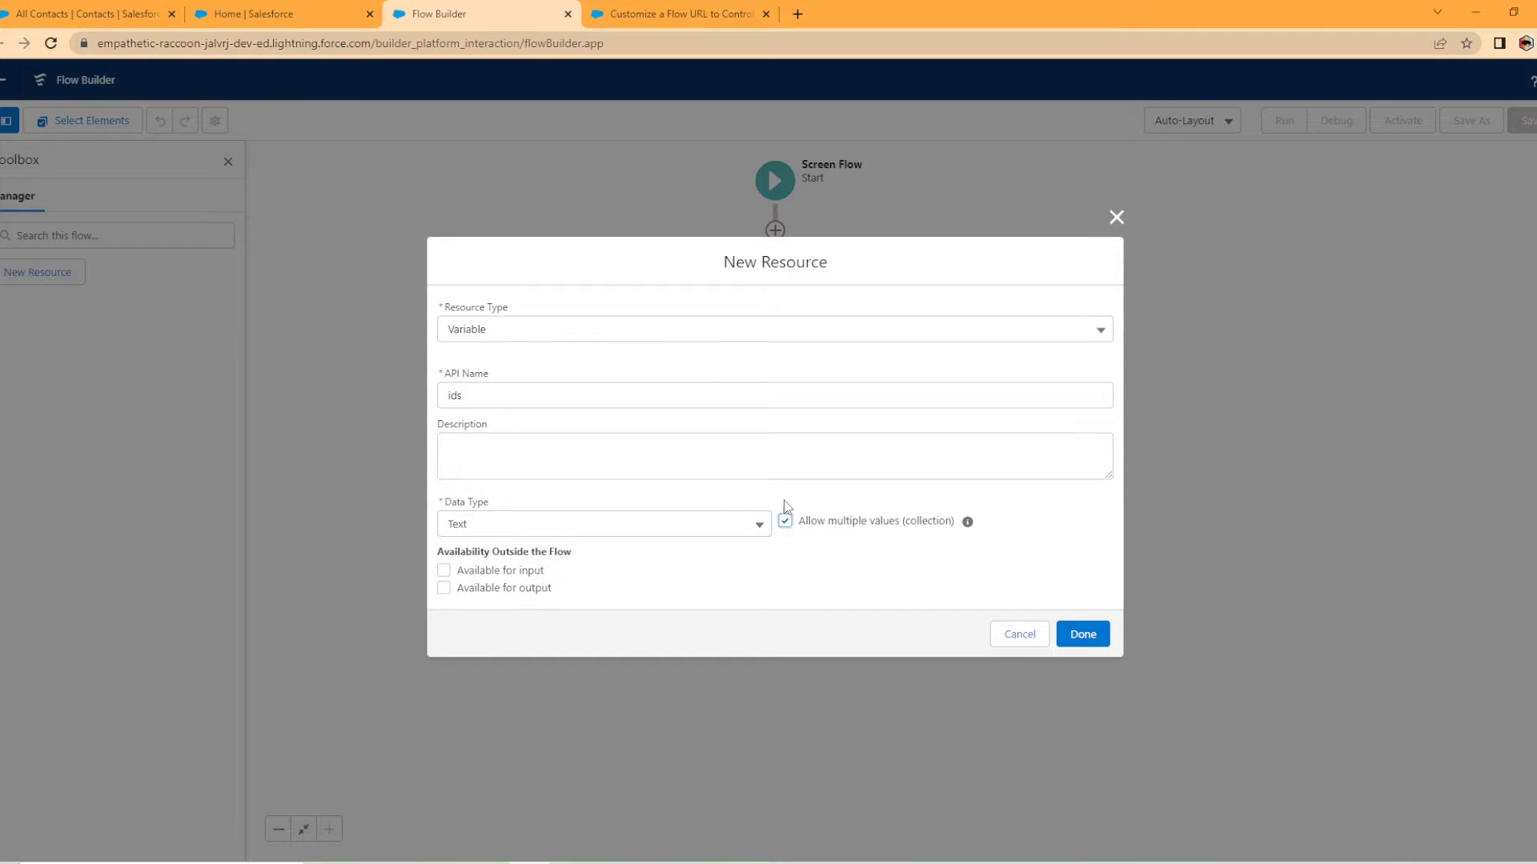
left_click(445, 571)
left_click(1082, 634)
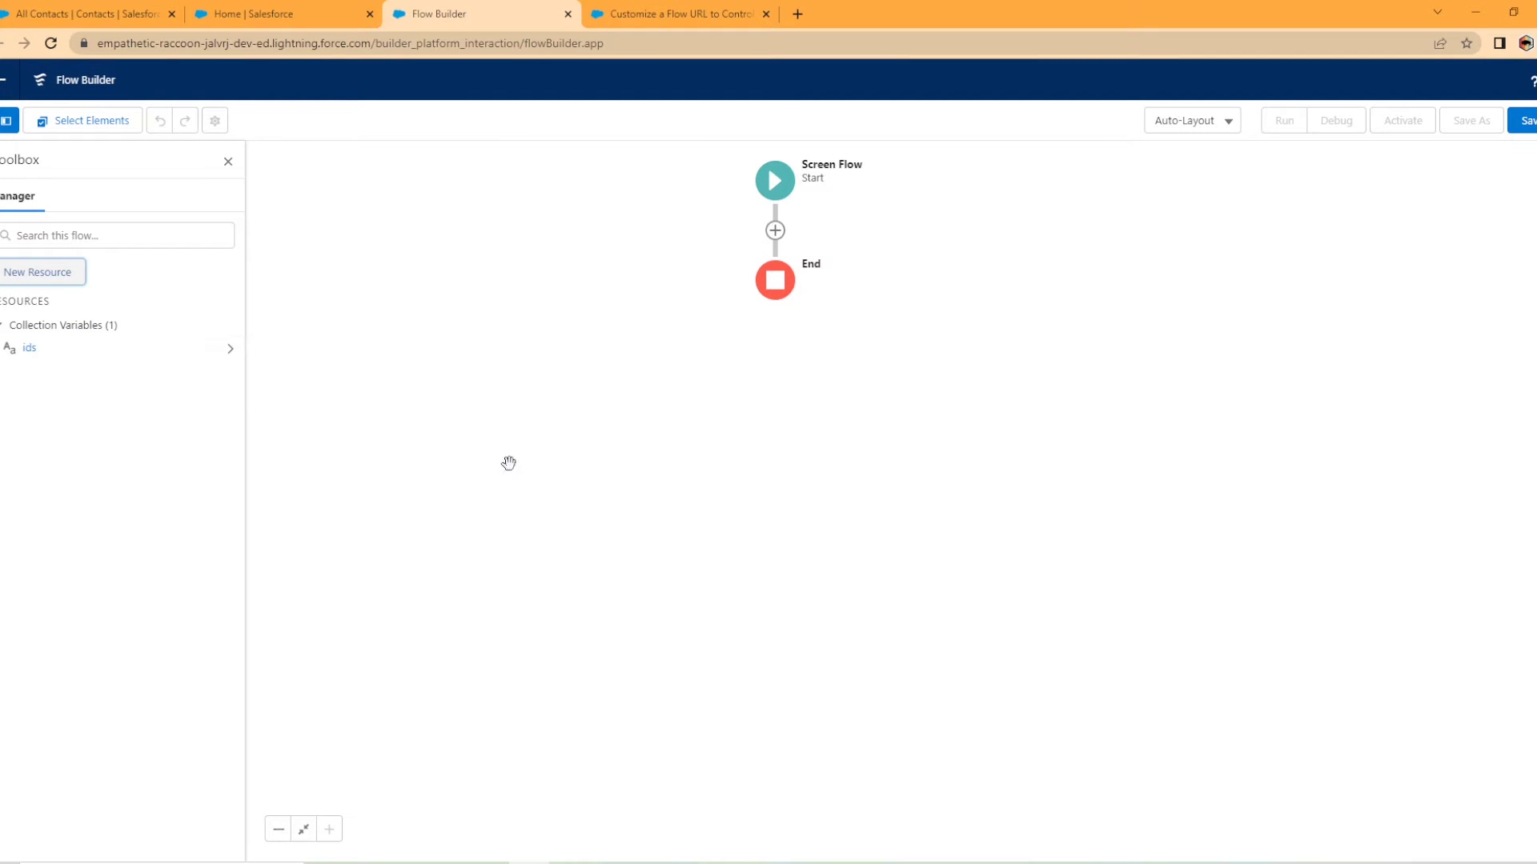
- Add a Loop labelled 'Contact Loop' over the {!ids} collection between Start and End
left_click(775, 231)
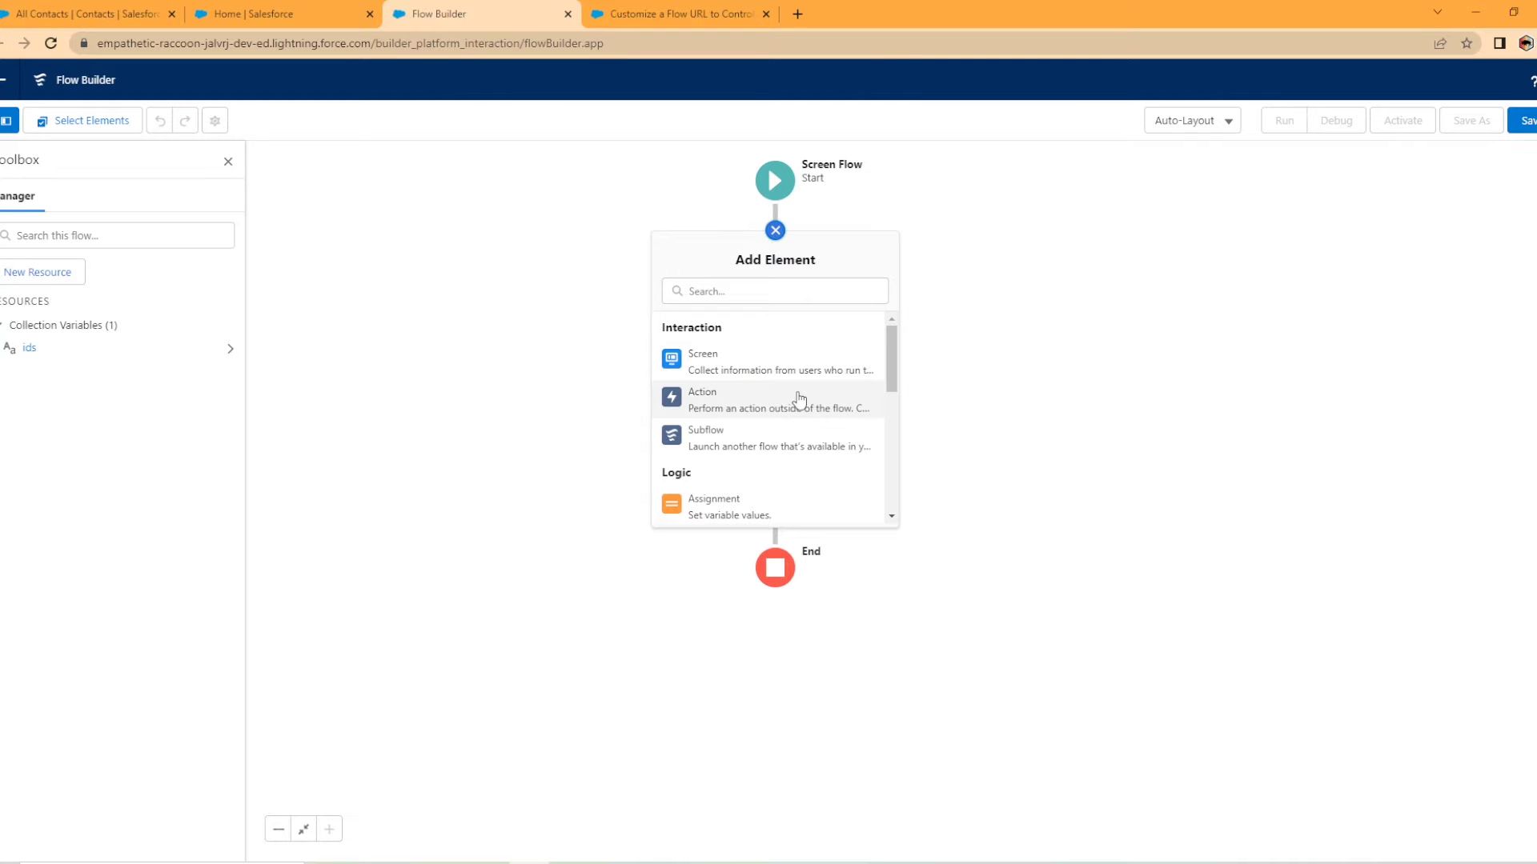
scroll(798, 397, "down", 3)
scroll(798, 400, "up", 1)
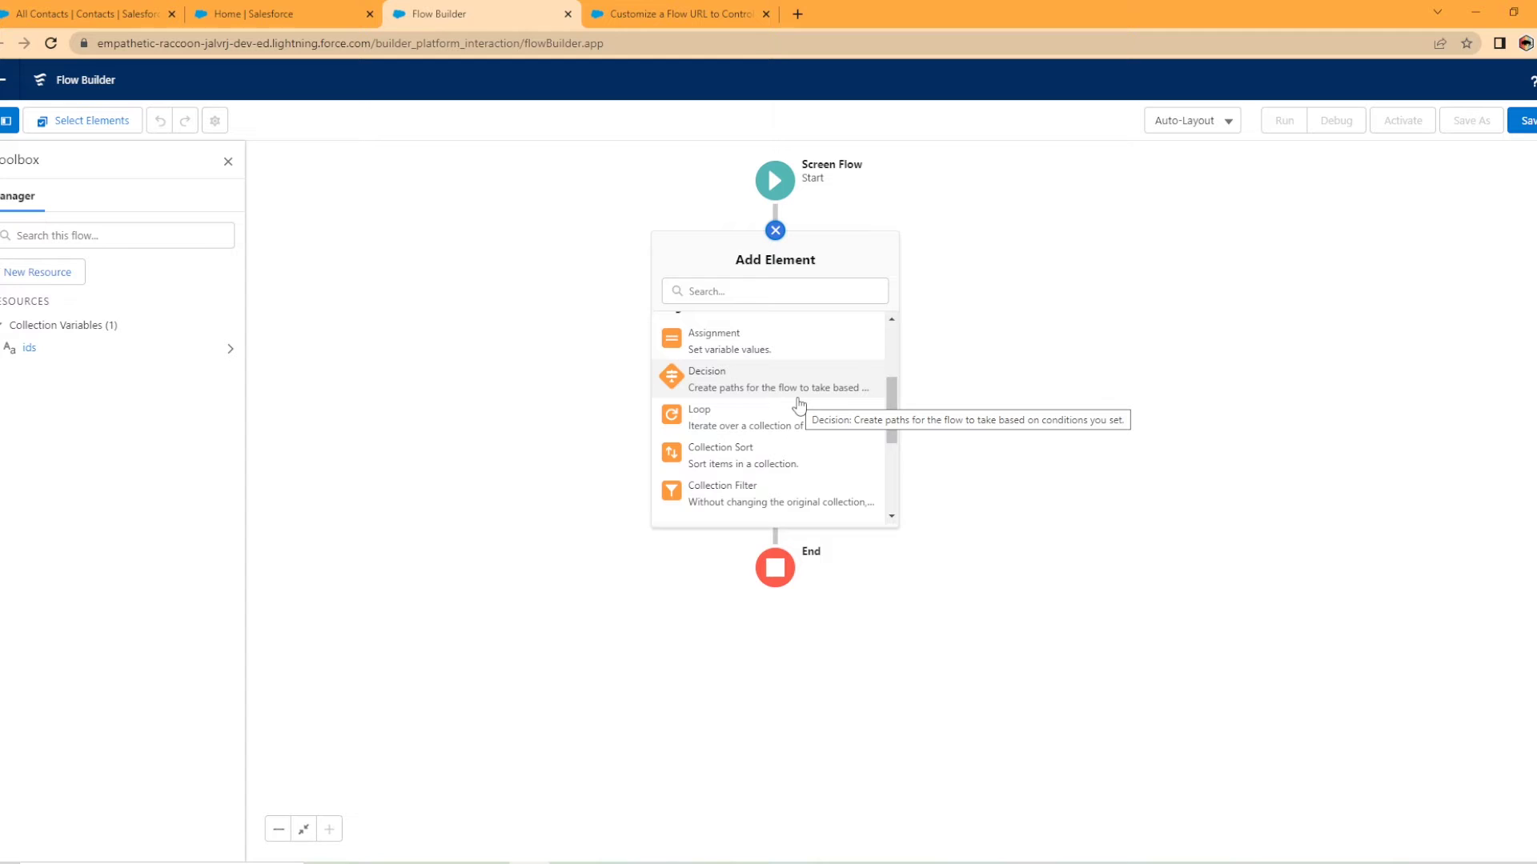
left_click(736, 412)
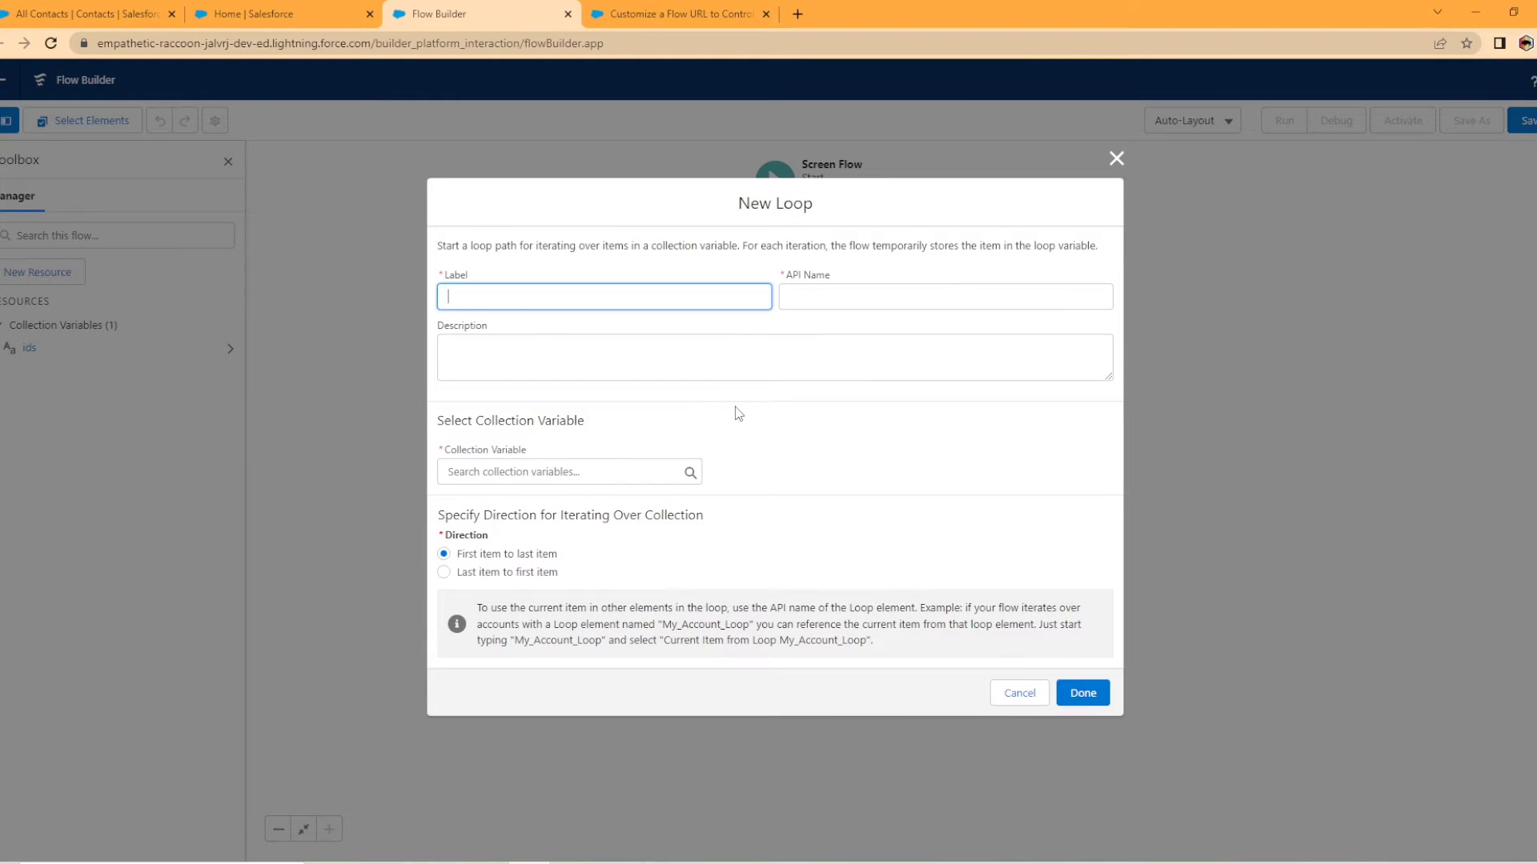
type("Contact Loop")
key("Tab")
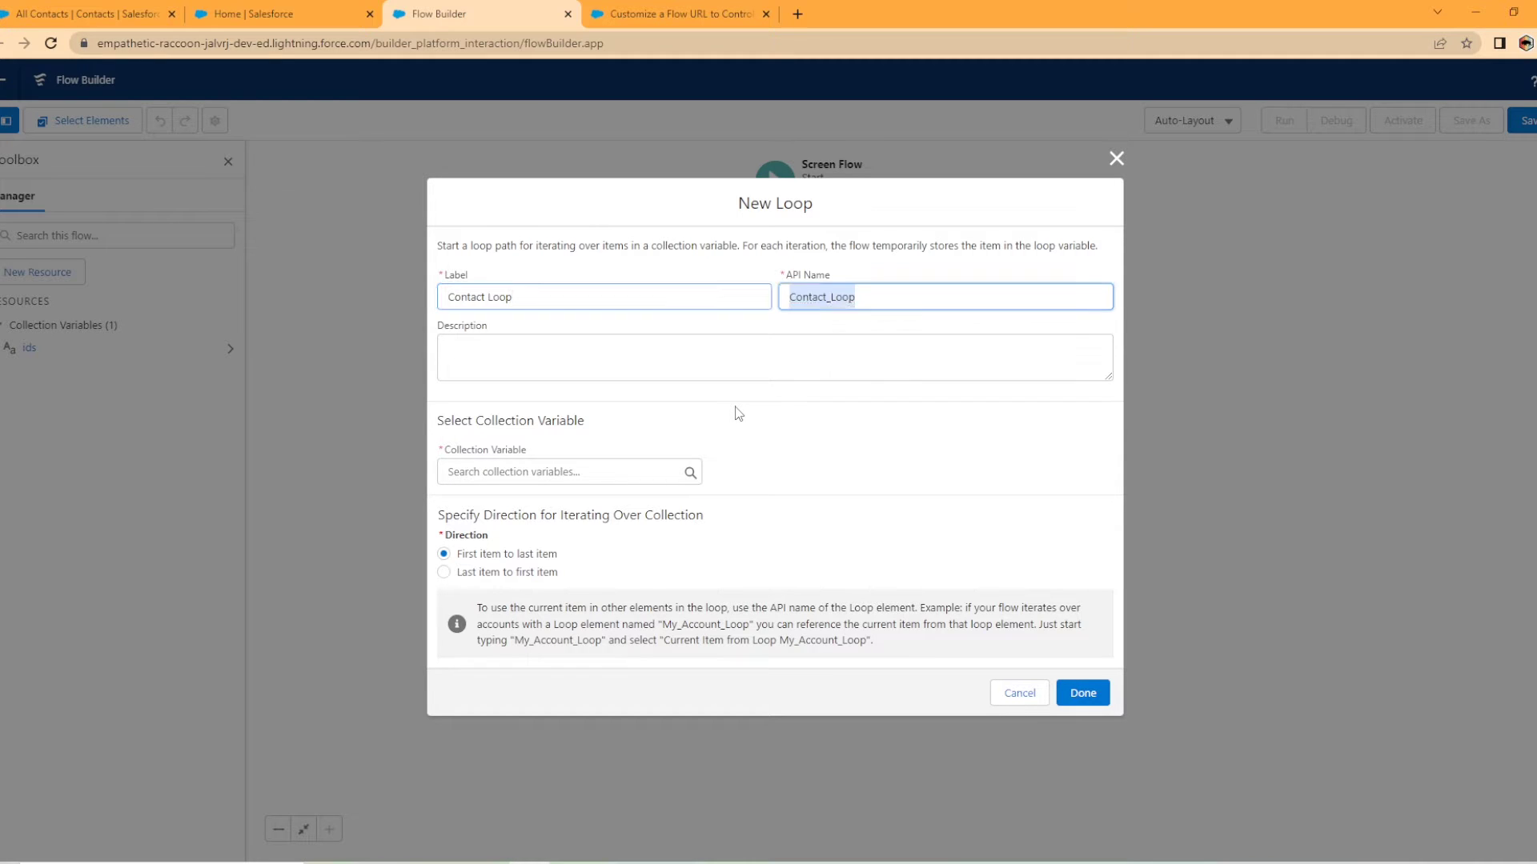
left_click(504, 472)
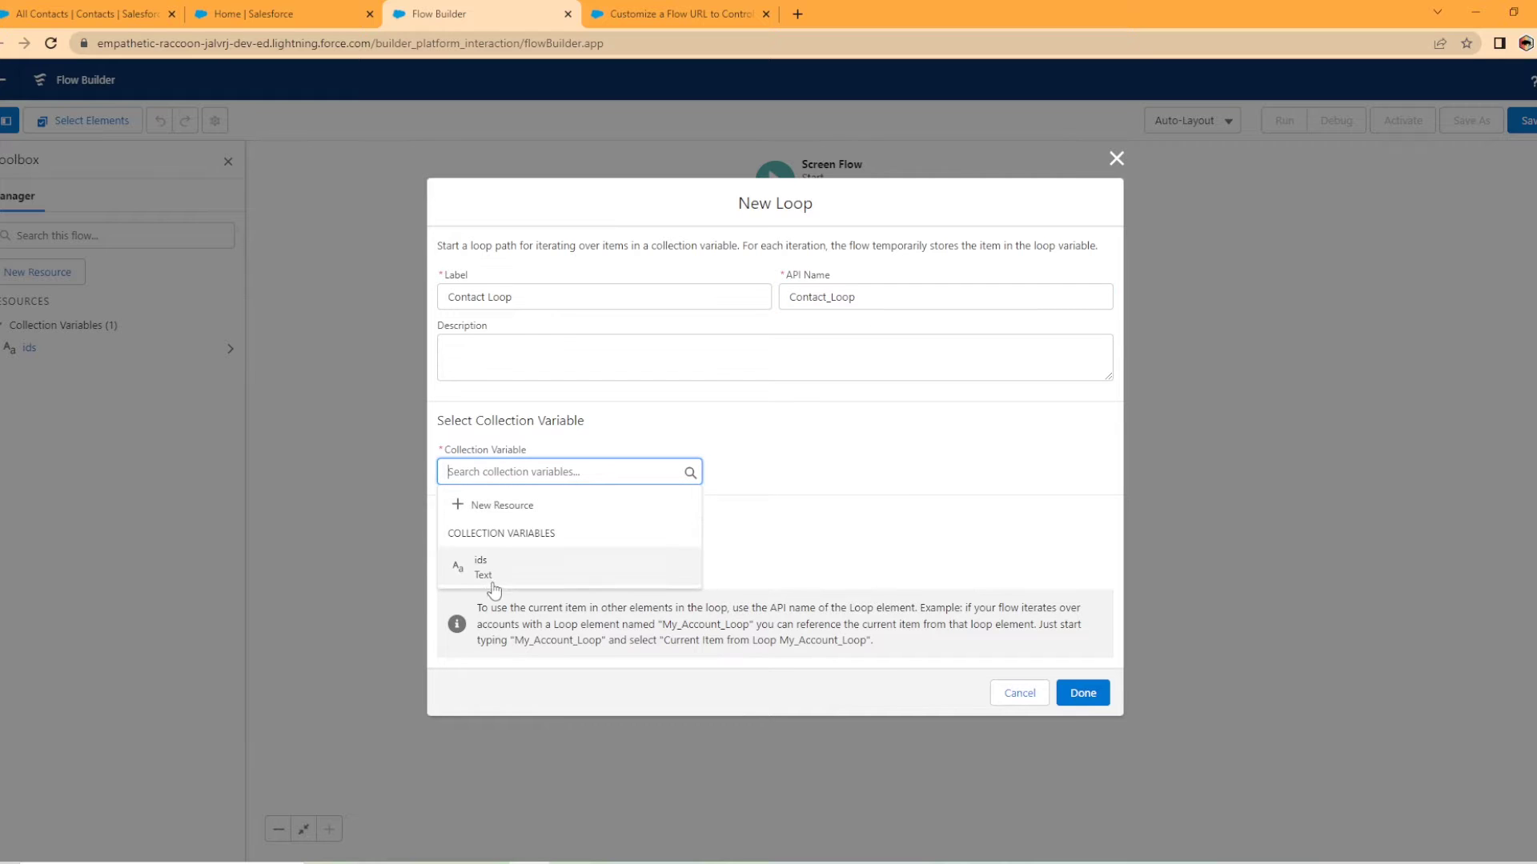
left_click(493, 573)
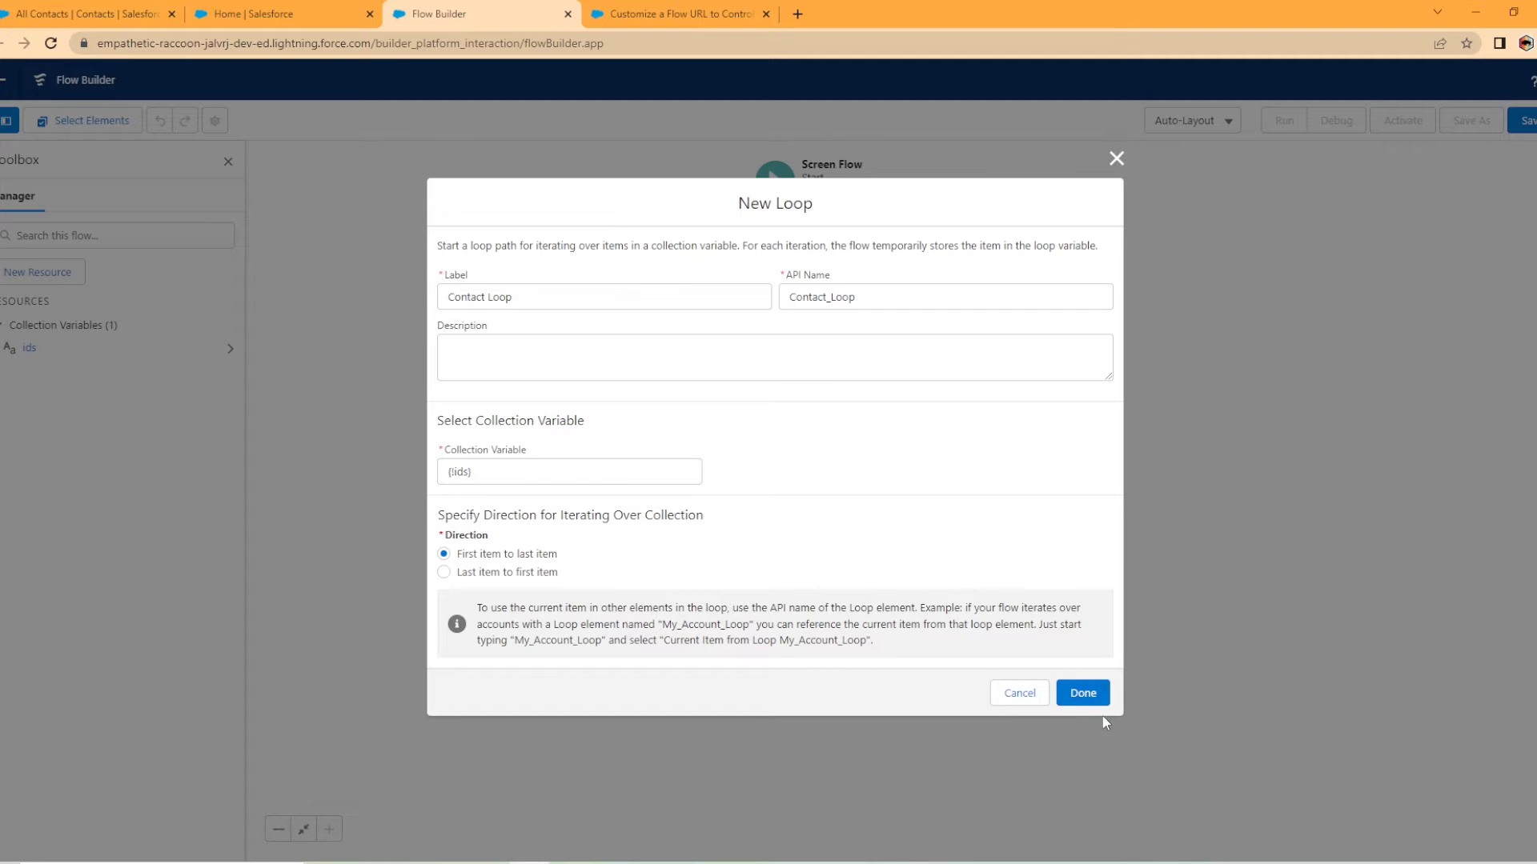
left_click(1081, 693)
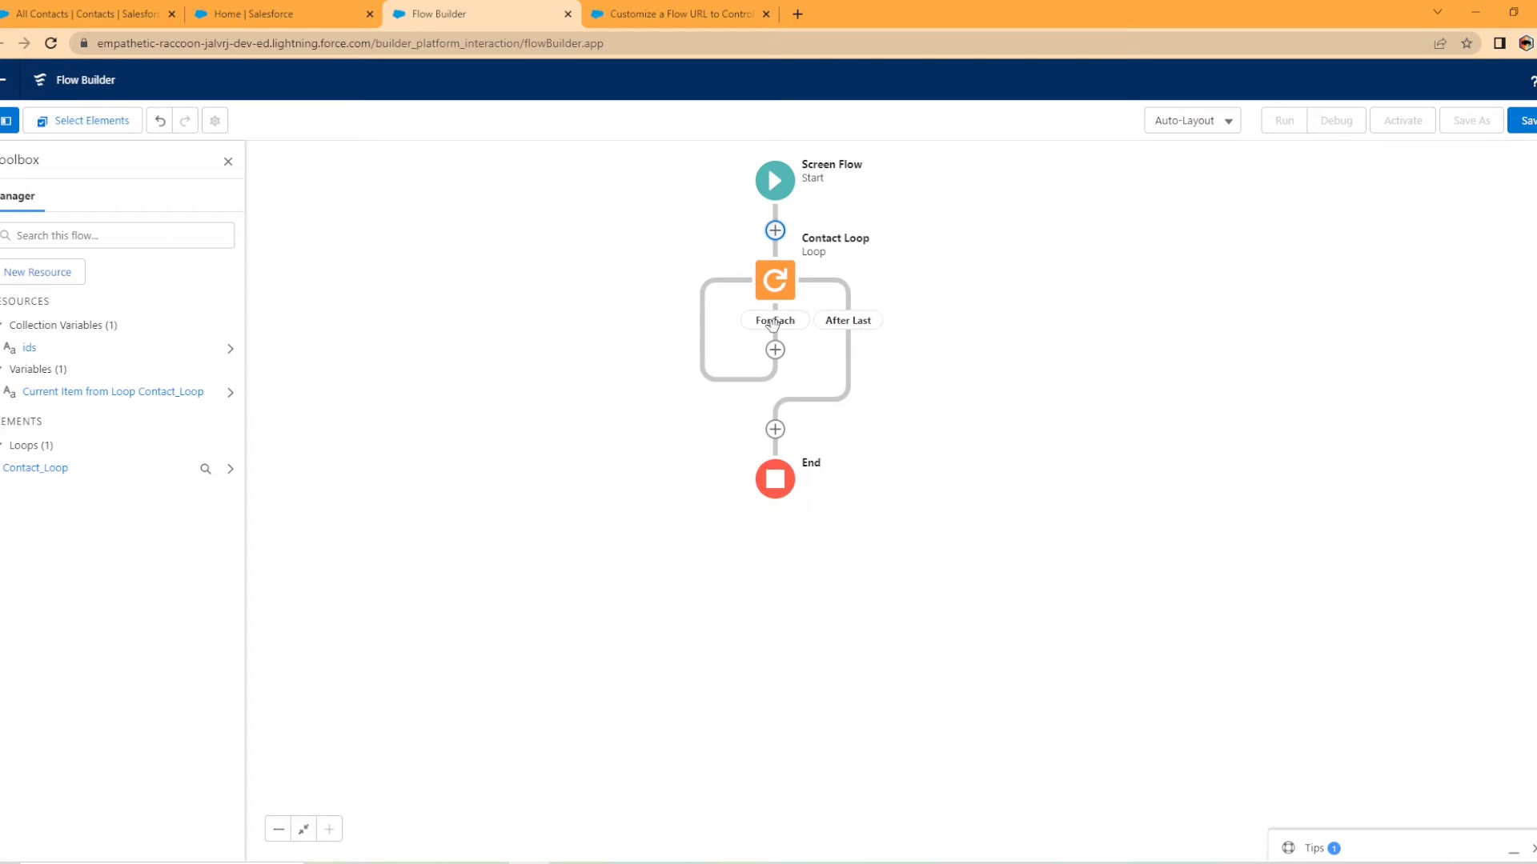
- Add an Update Records element 'Change Owner' inside the loop, setting Contact fields individually
left_click(774, 350)
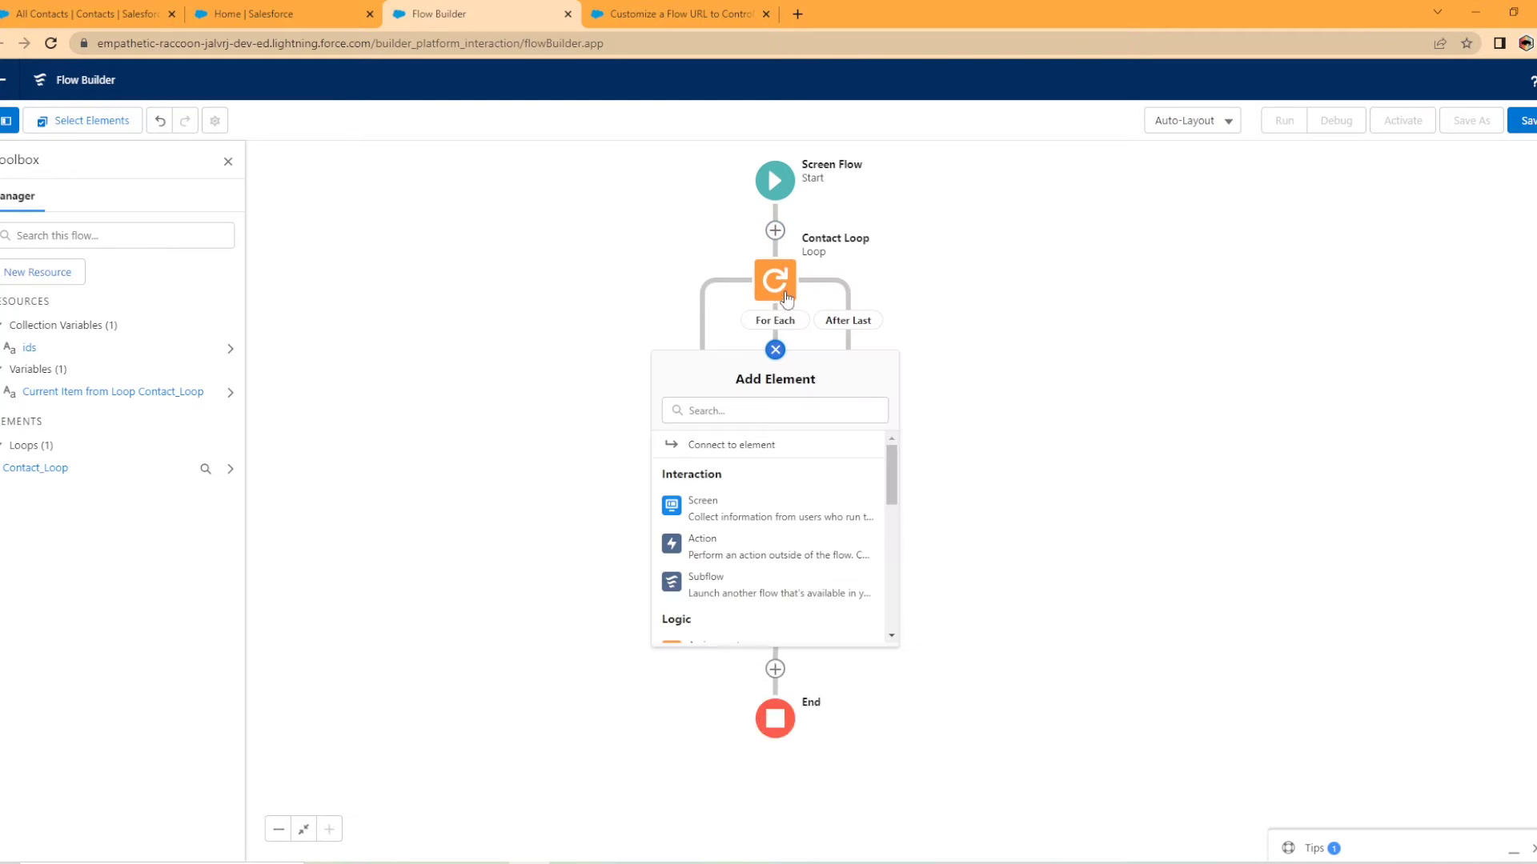
scroll(764, 572, "down", 5)
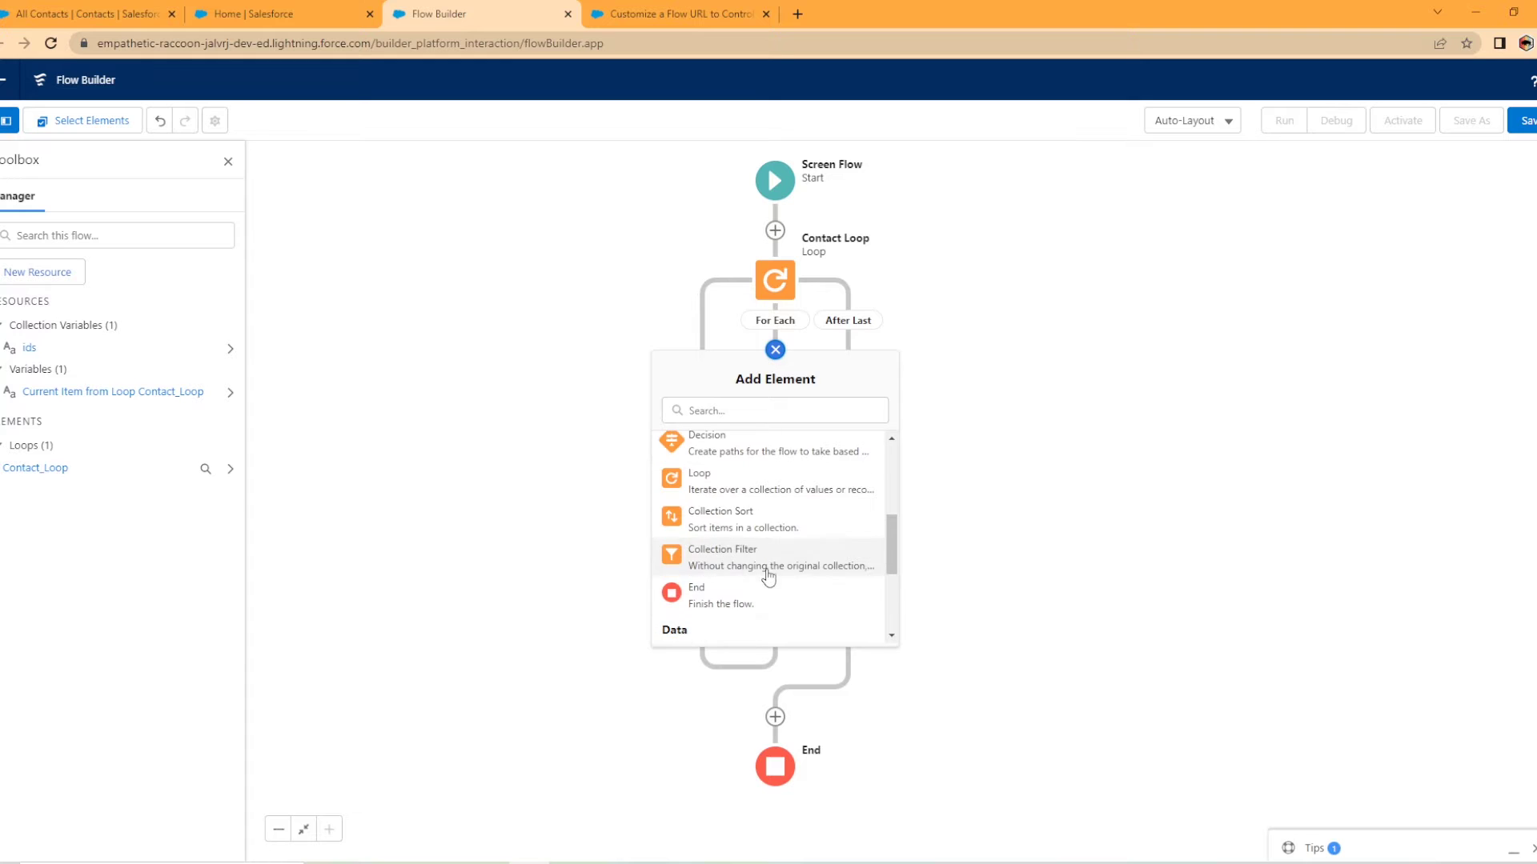
scroll(762, 581, "up", 3)
scroll(764, 581, "down", 3)
scroll(765, 578, "down", 3)
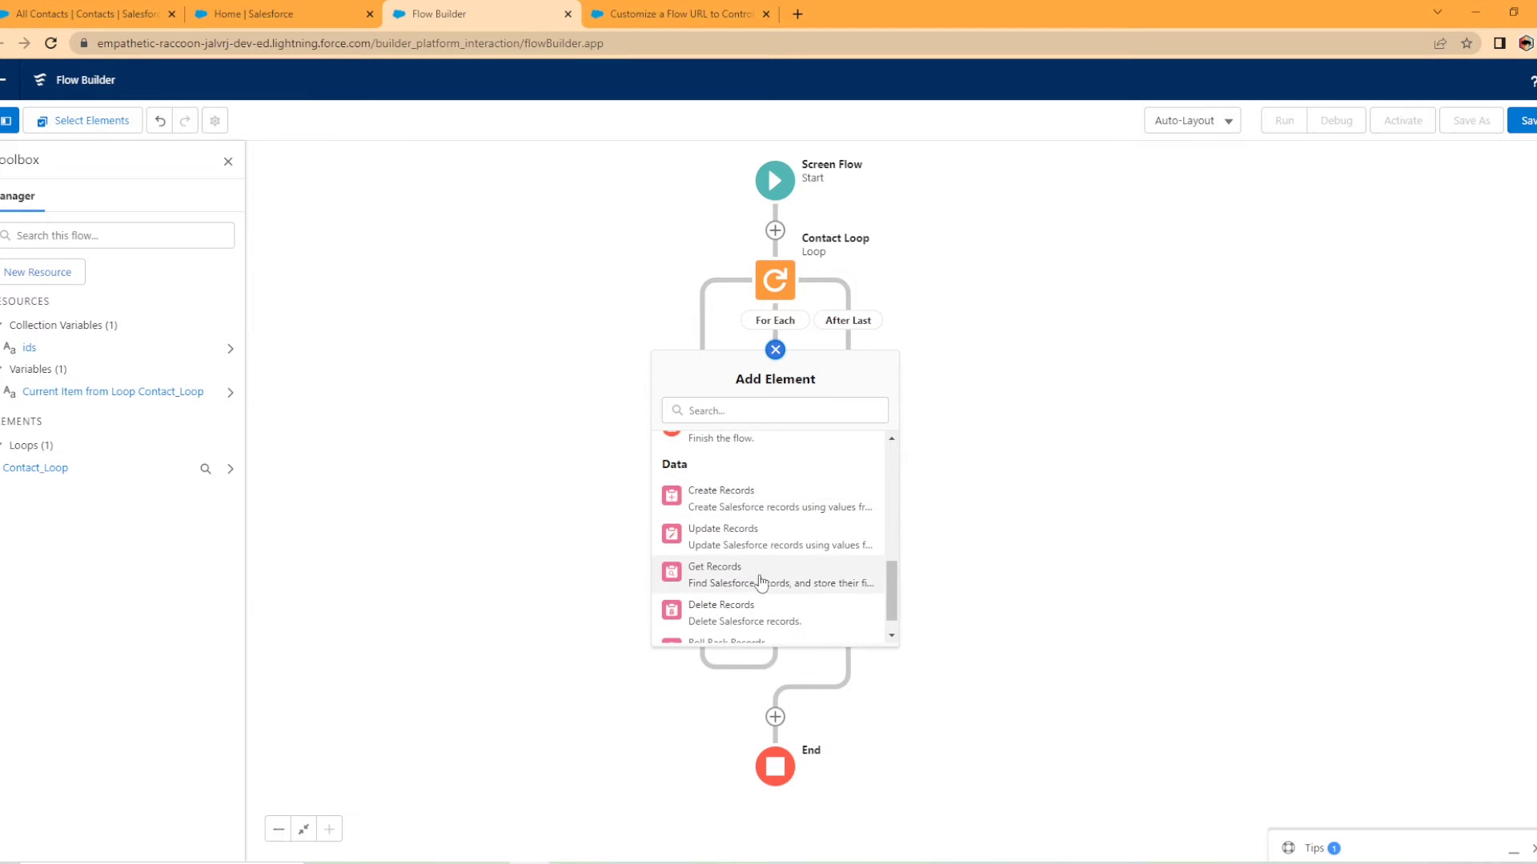
left_click(744, 538)
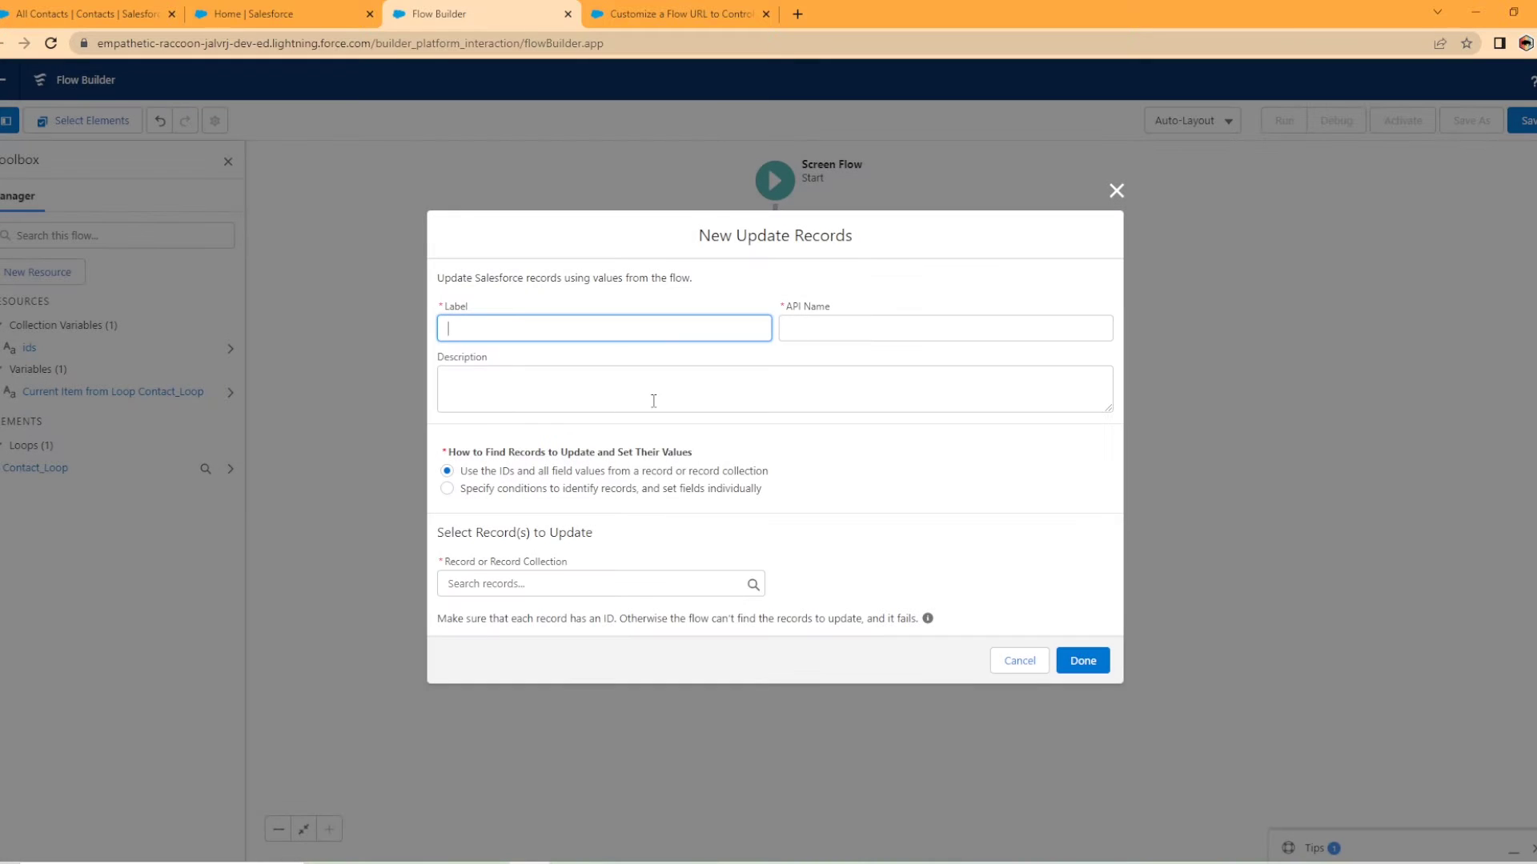
type("Change Owner")
key("Tab")
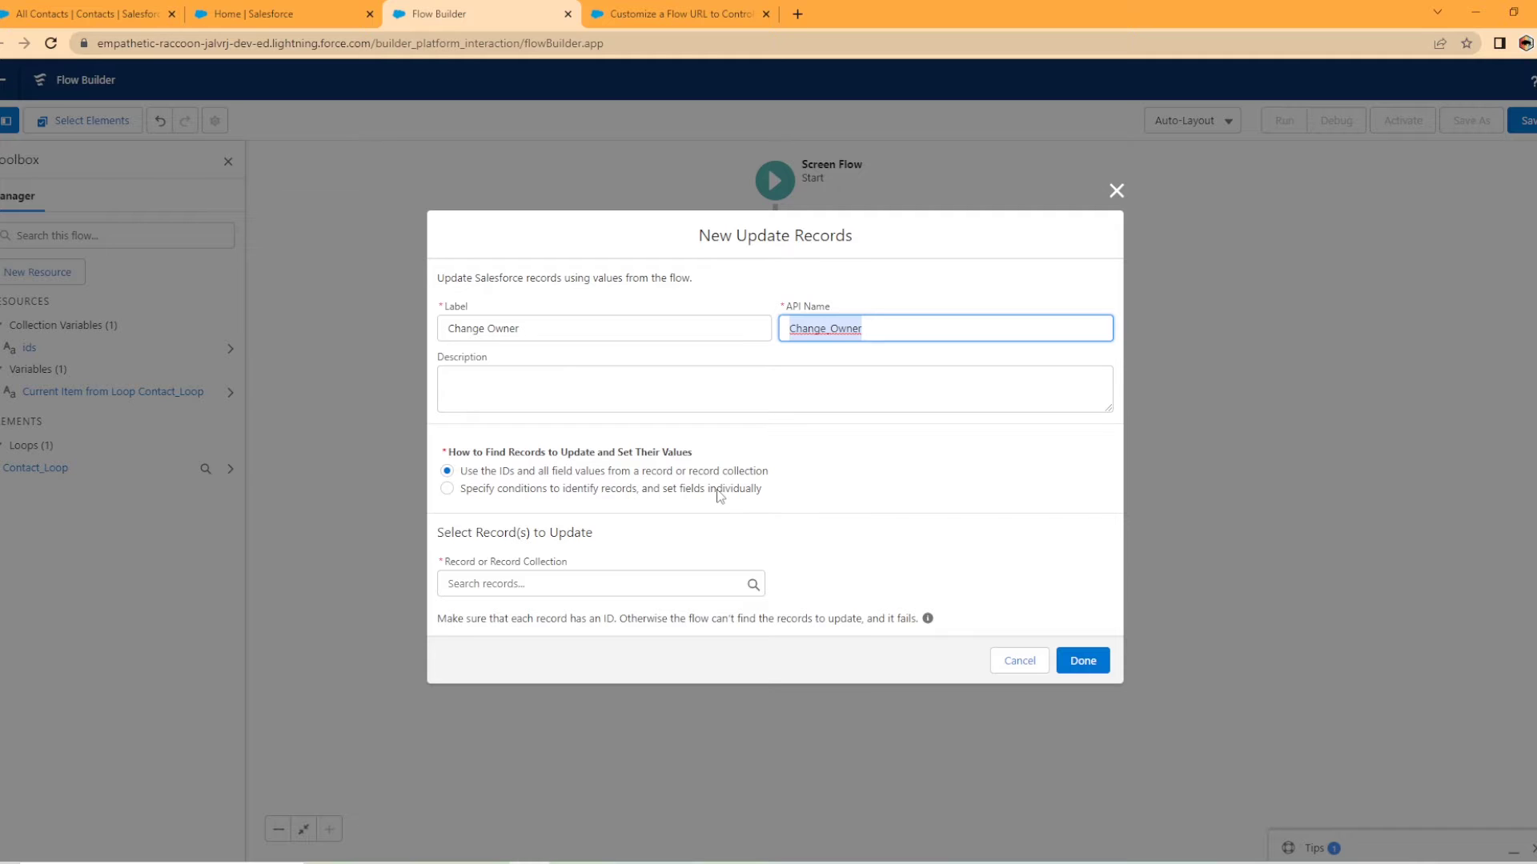
left_click(448, 492)
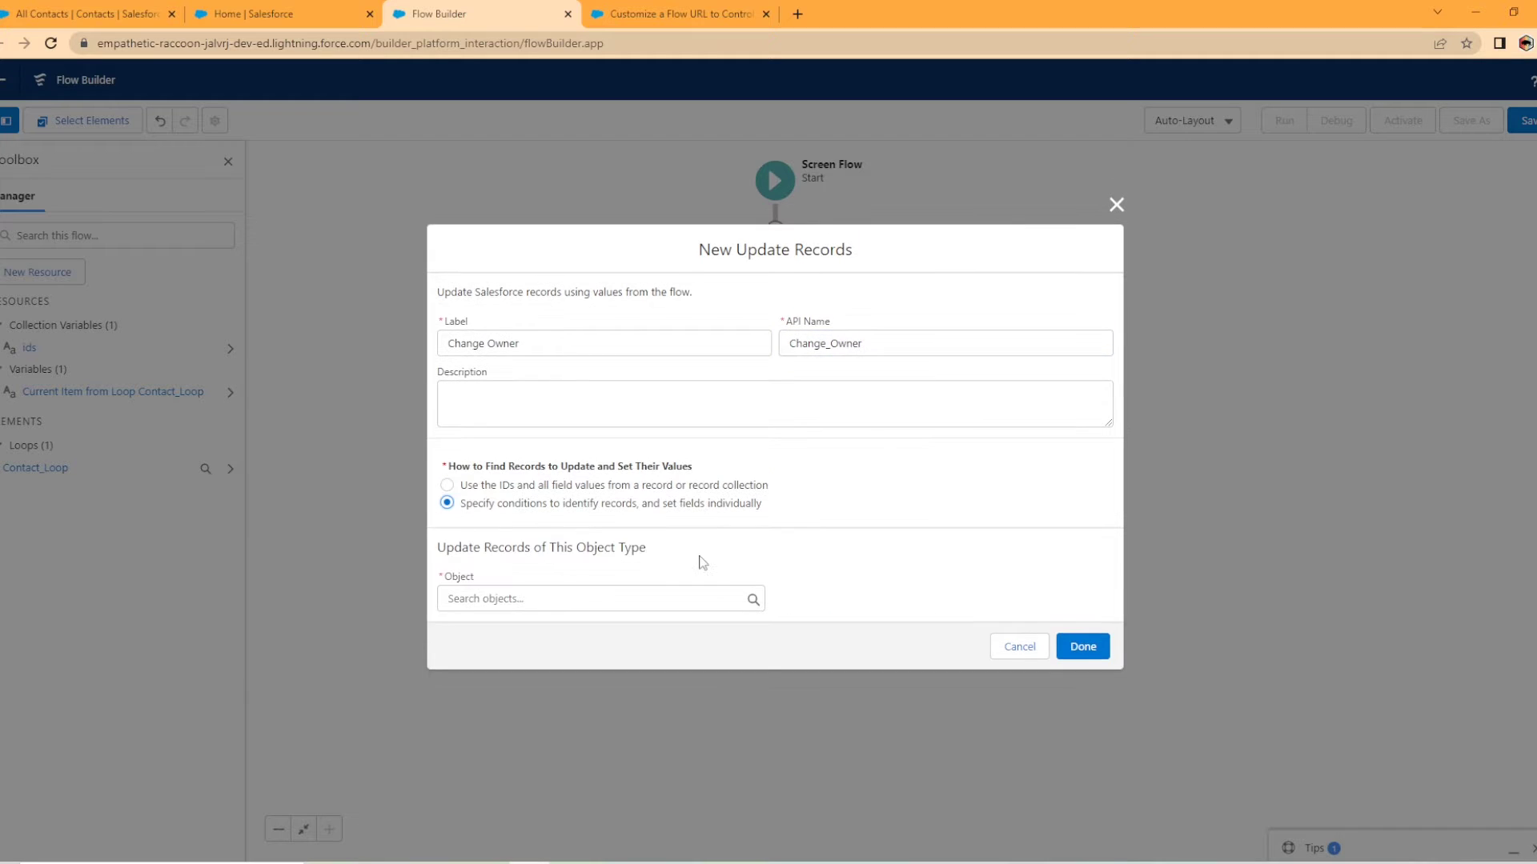
left_click(593, 593)
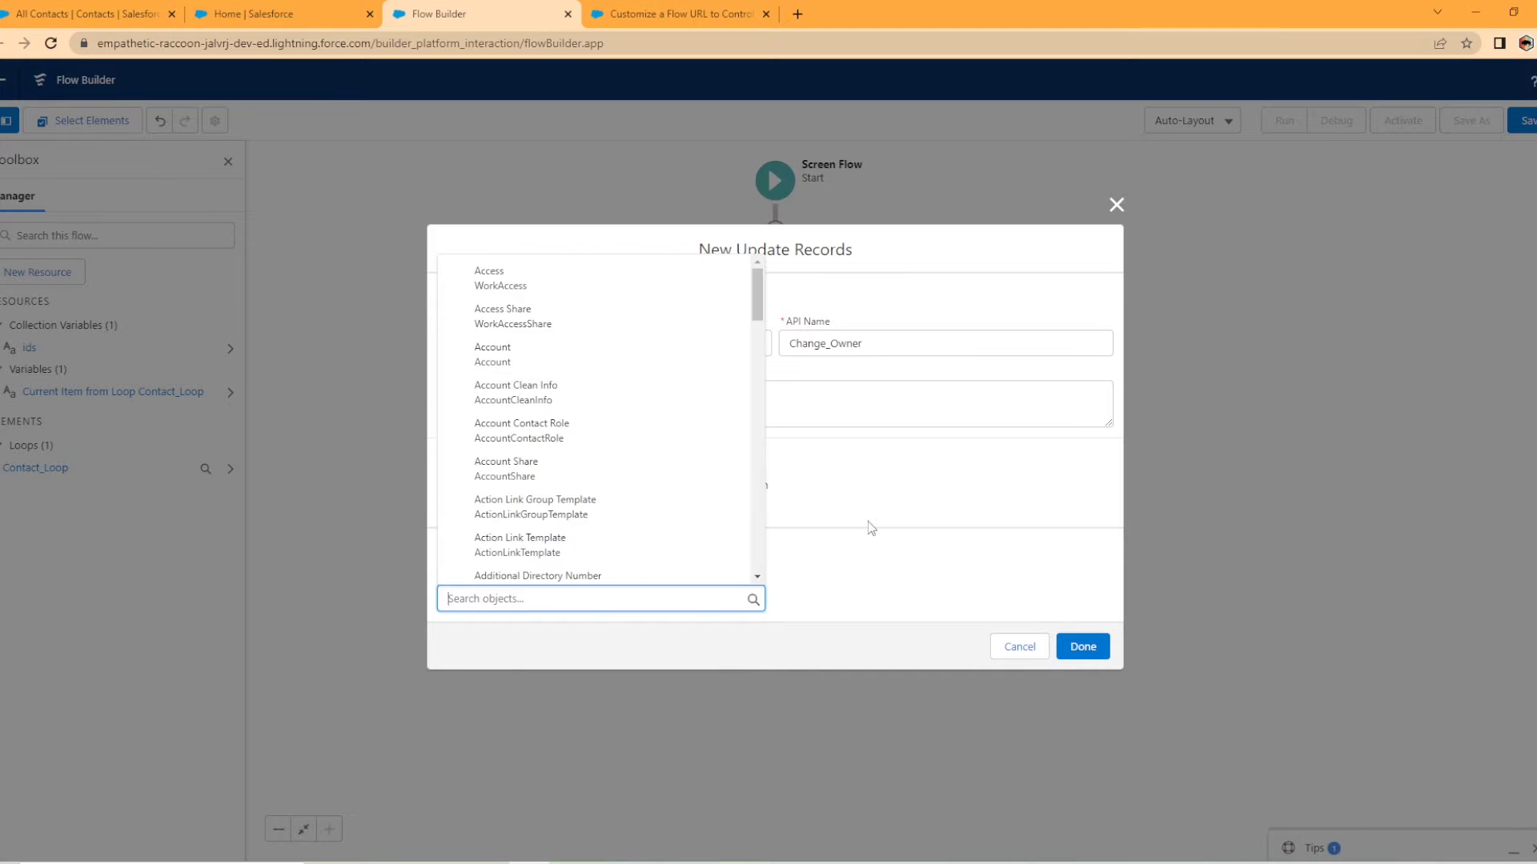
type("contact")
left_click(509, 353)
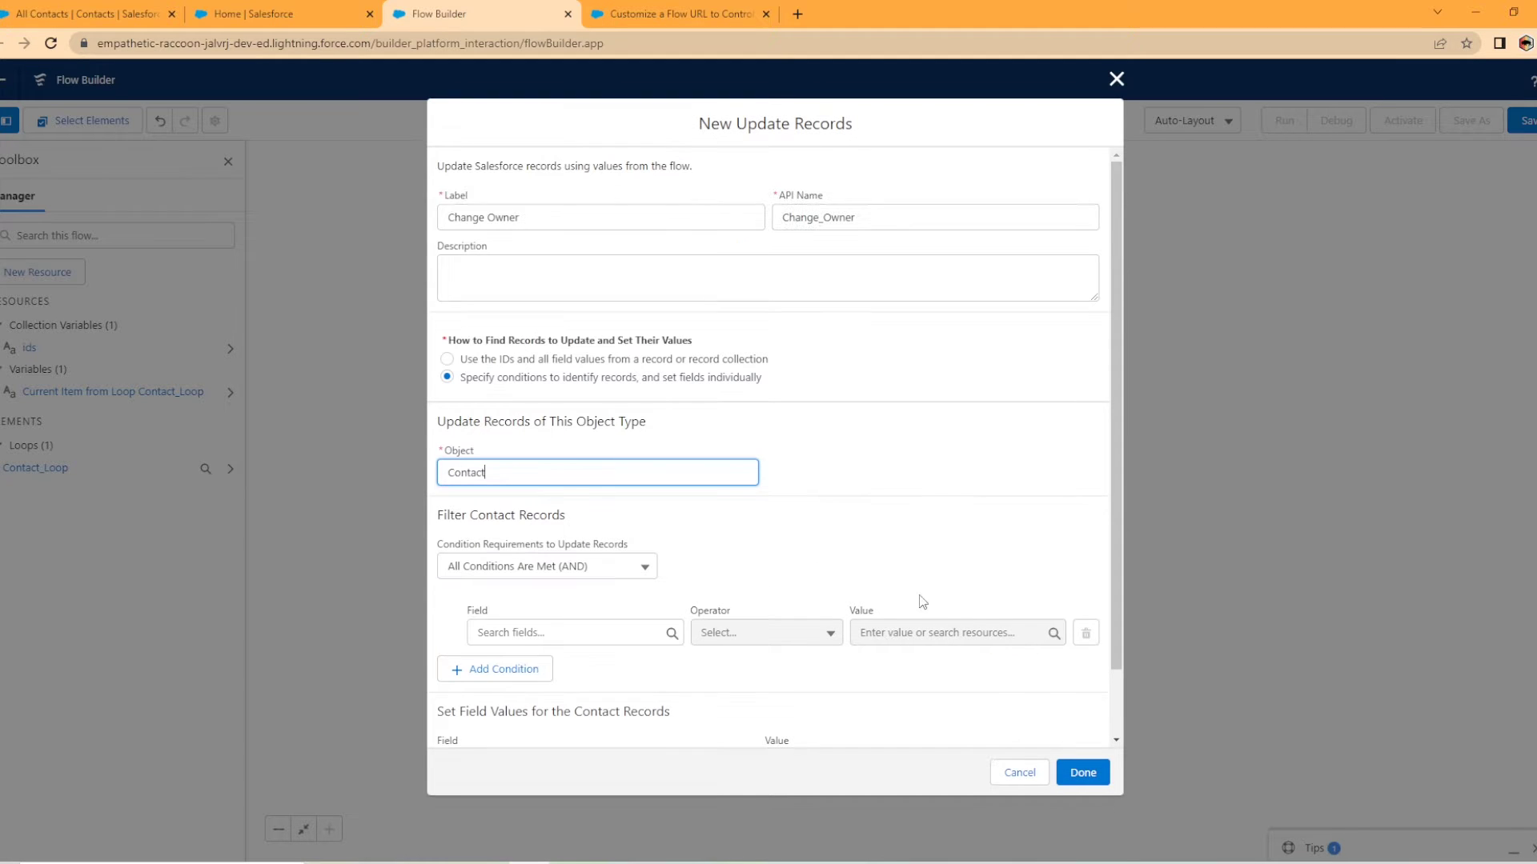
- Filter the update to Contacts whose Id equals the loop's current item
scroll(647, 576, "down", 1)
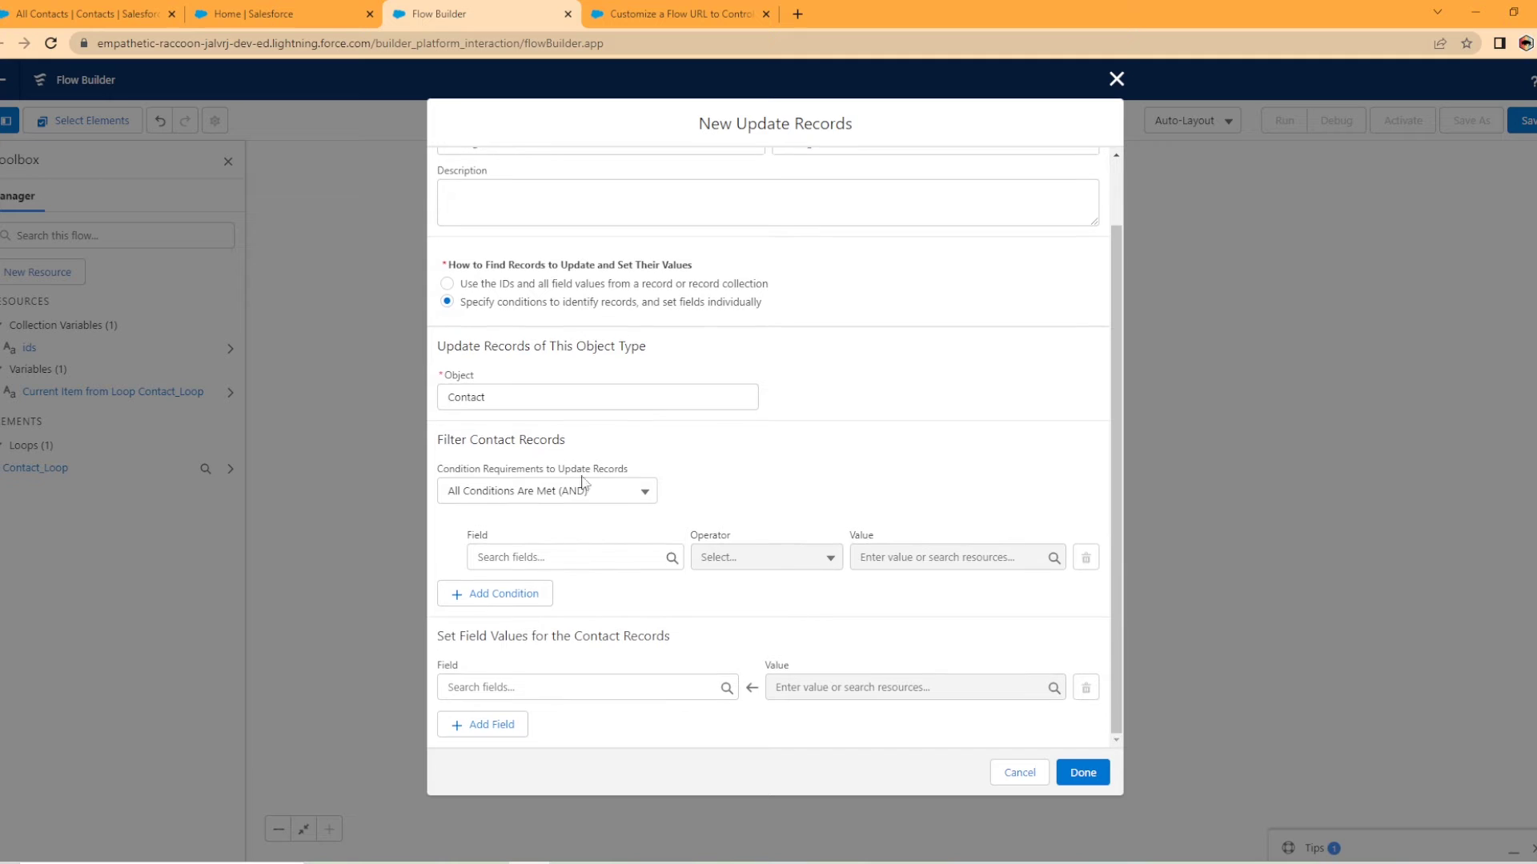
left_click(519, 557)
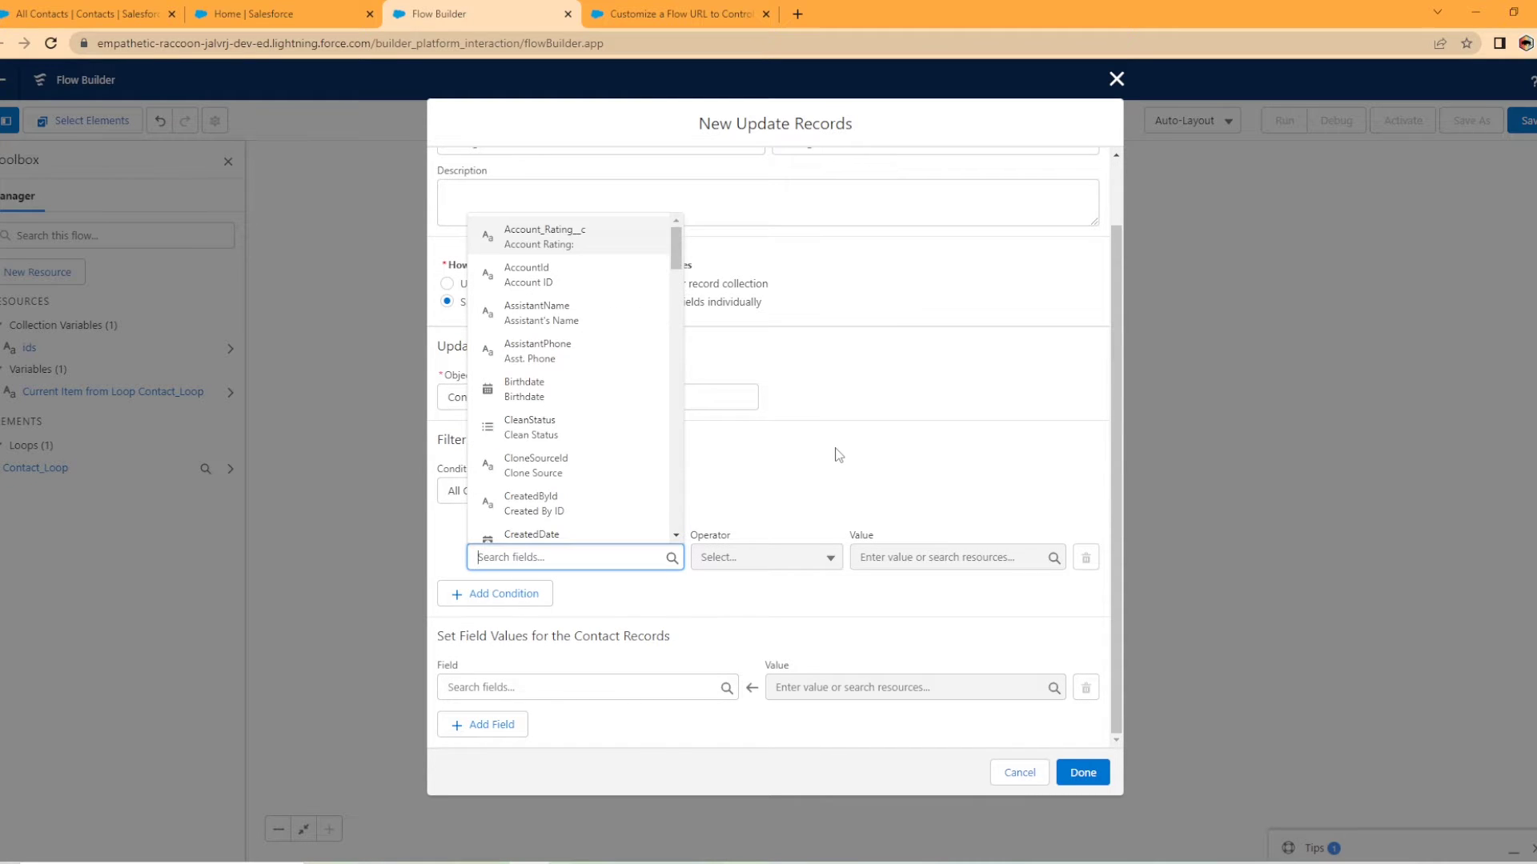
type("id")
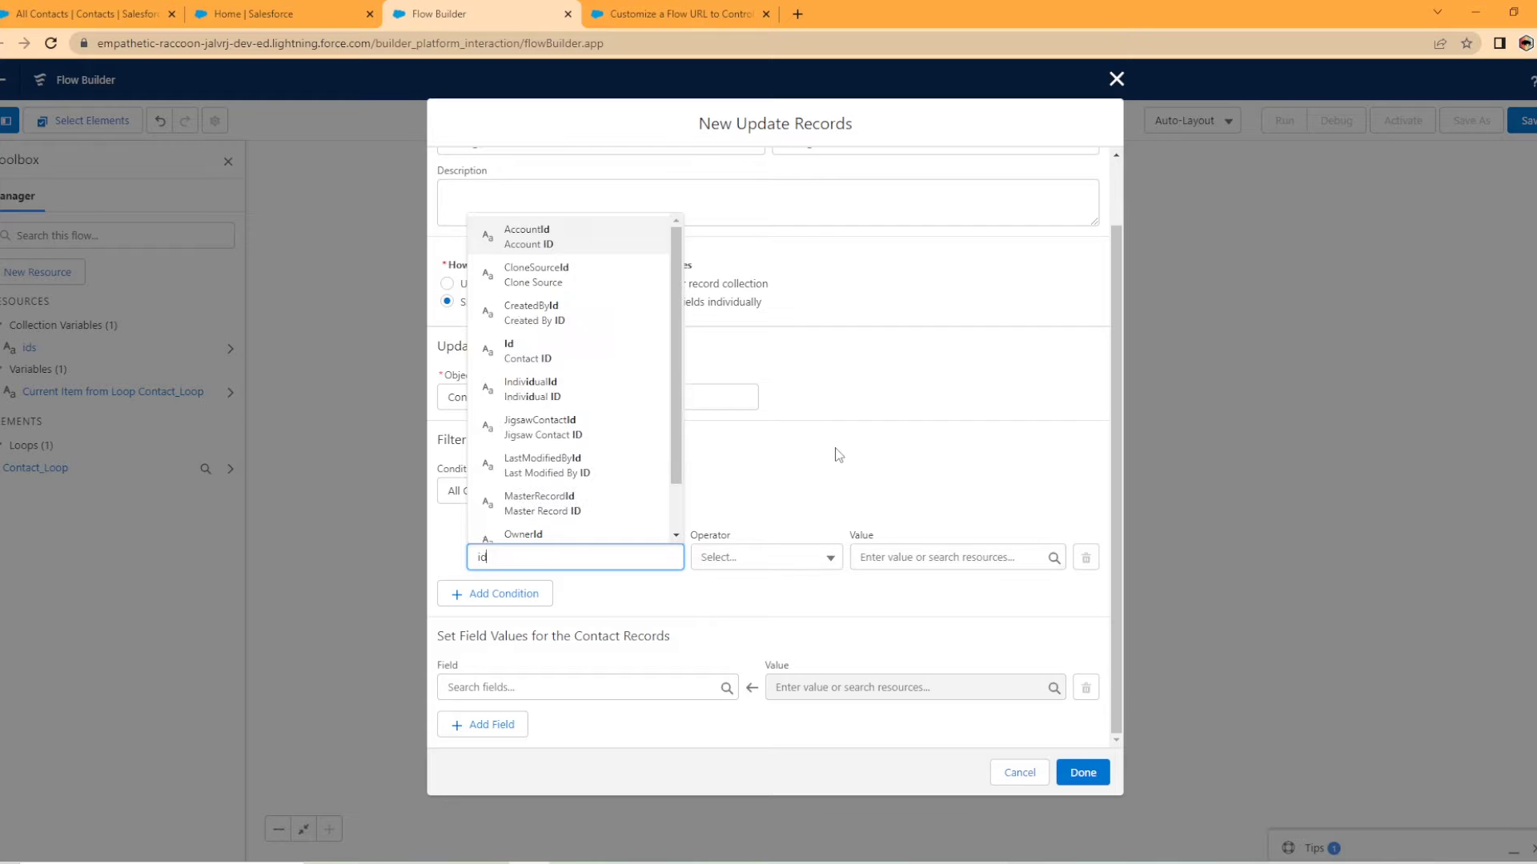
left_click(553, 350)
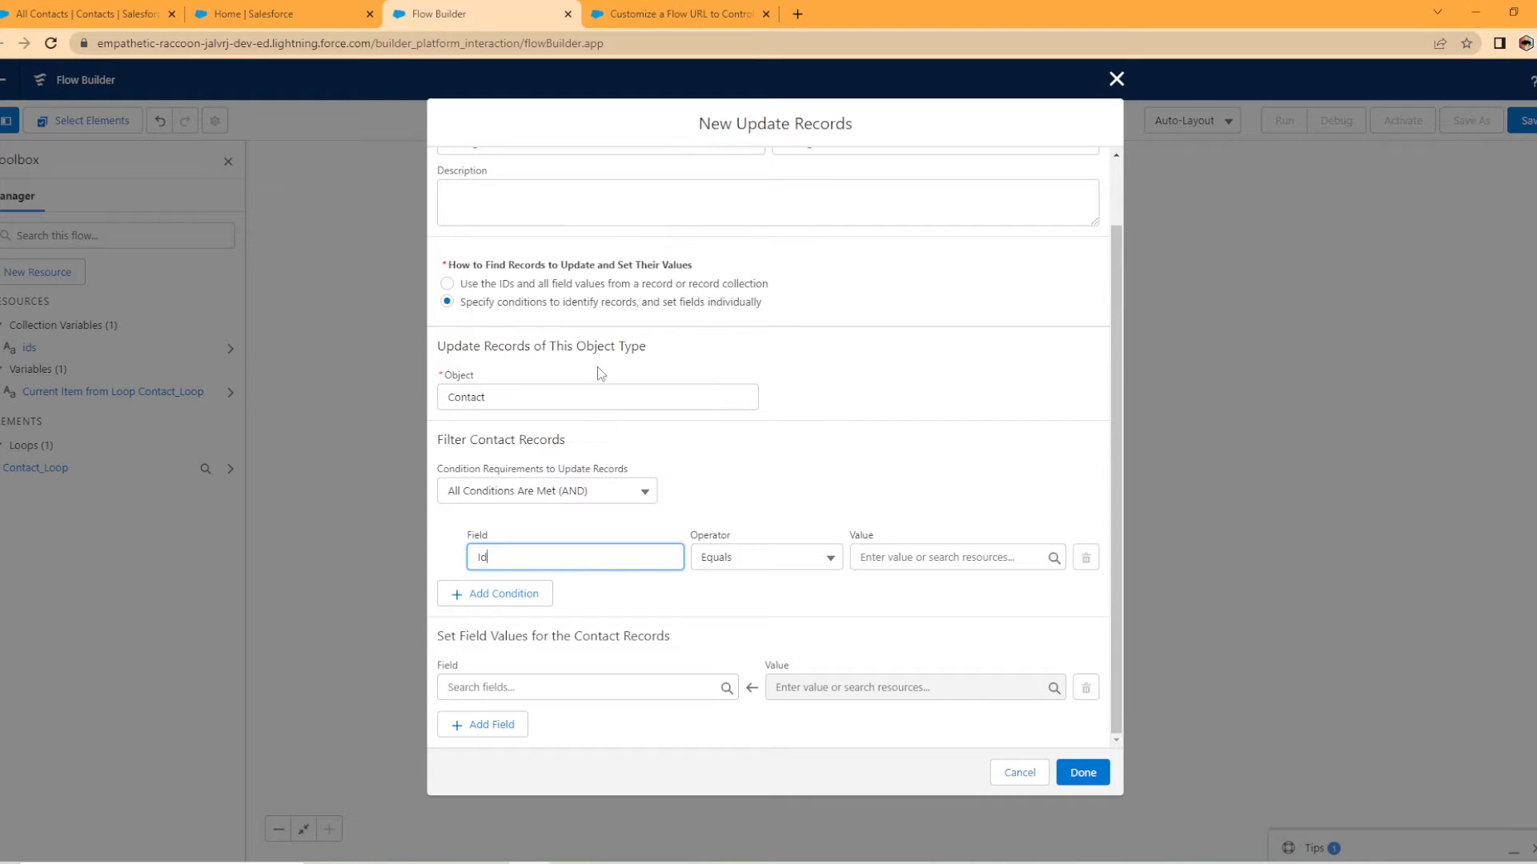
left_click(945, 557)
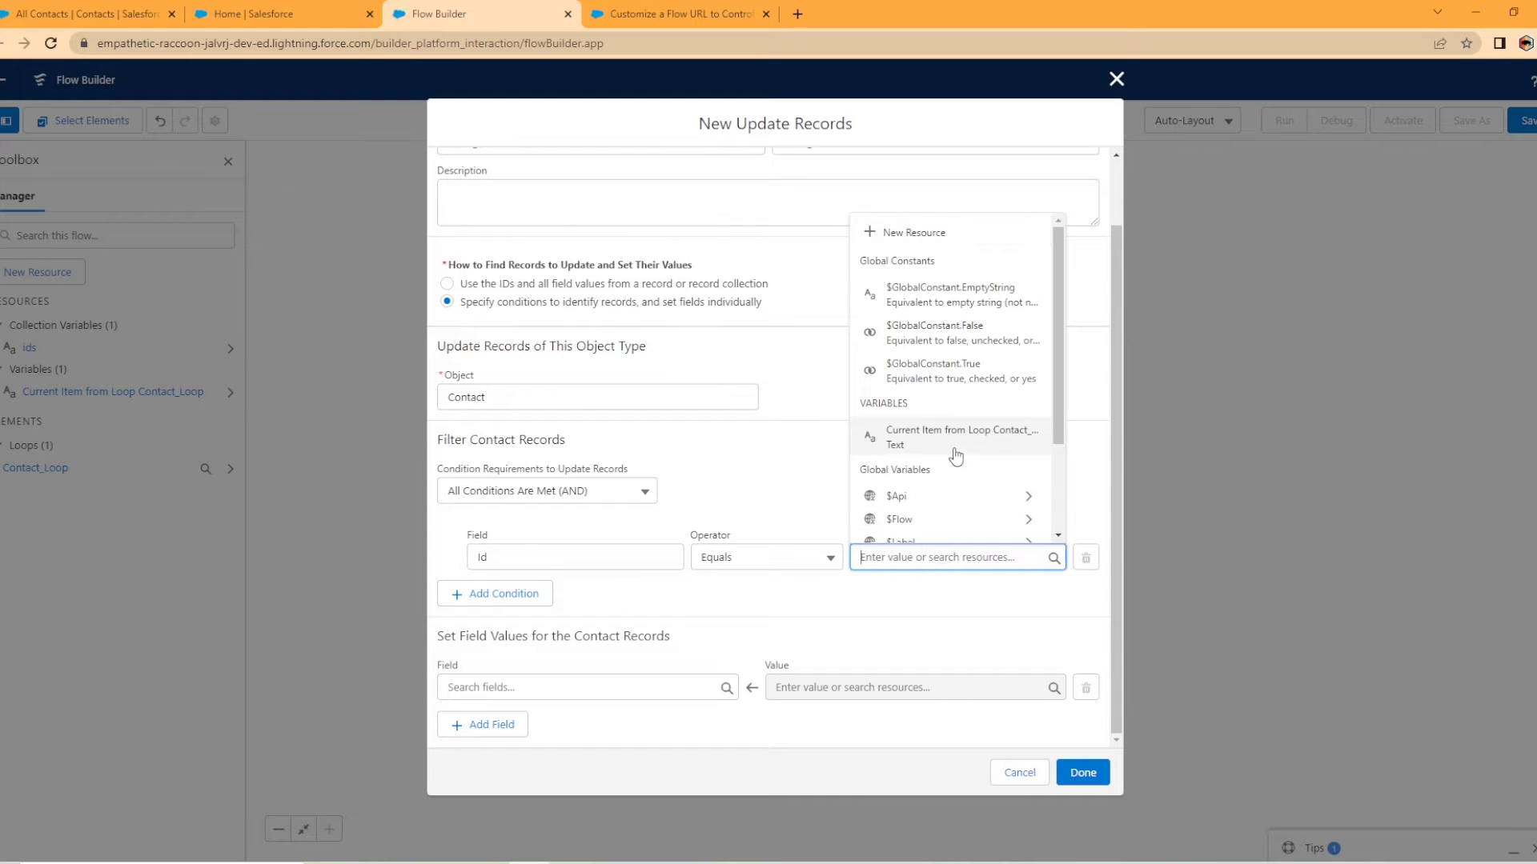
left_click(975, 444)
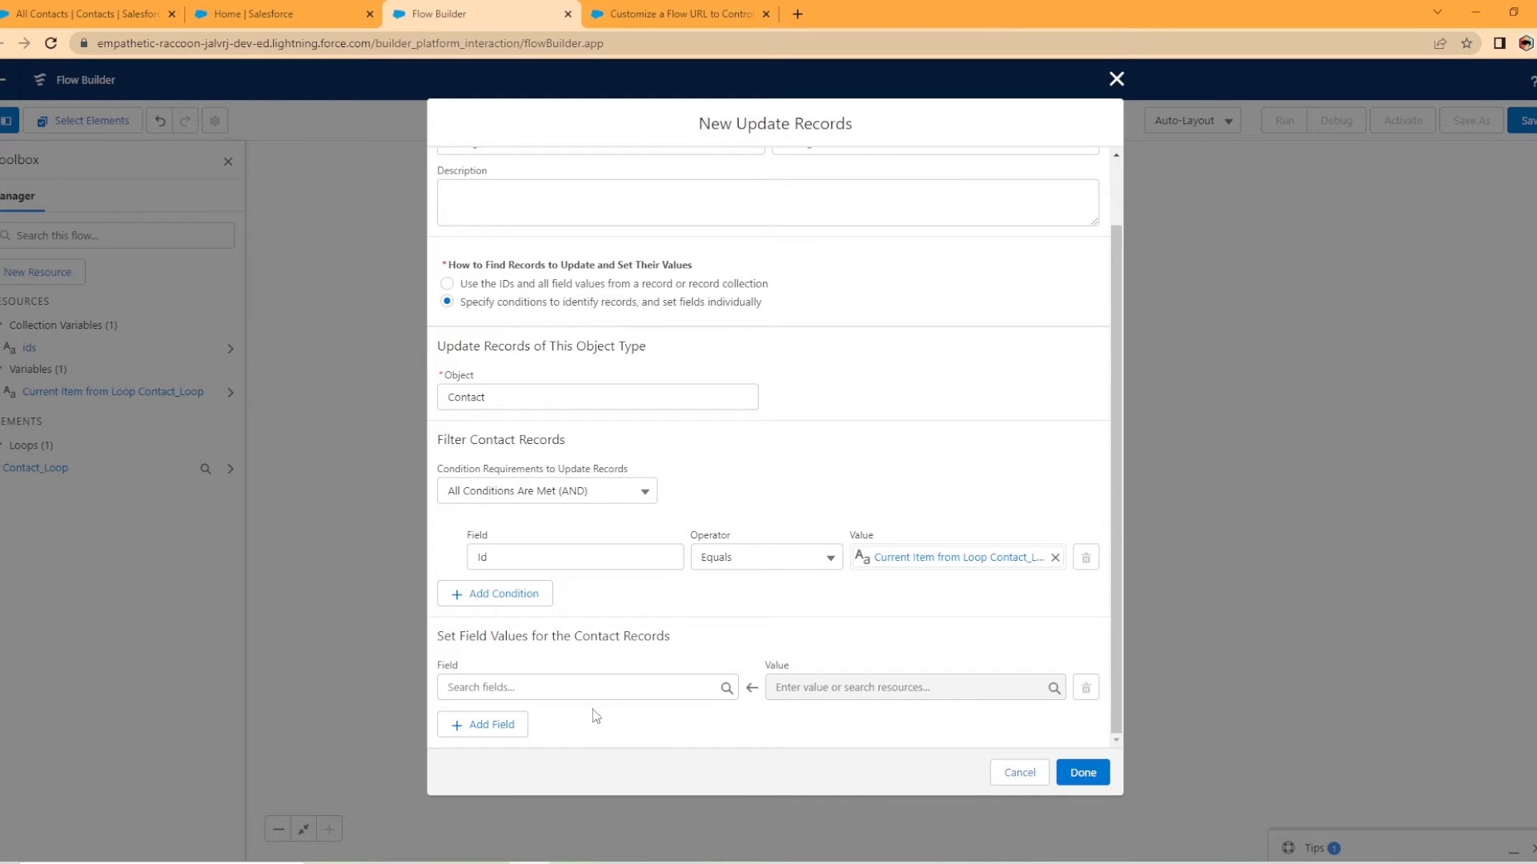
- Set the OwnerId field to {!$User.Id}
left_click(581, 688)
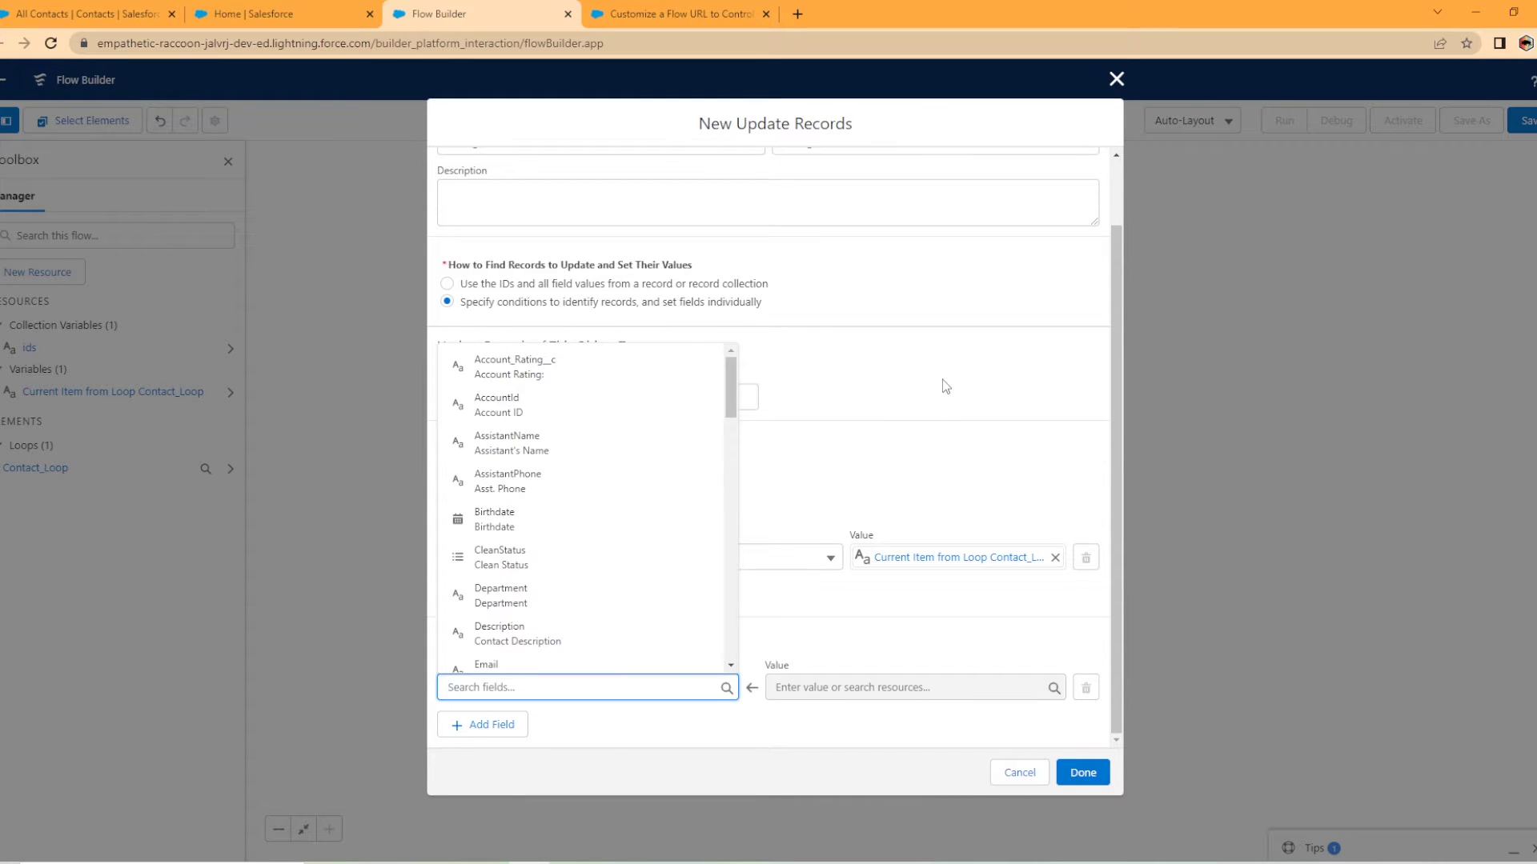
type("owner")
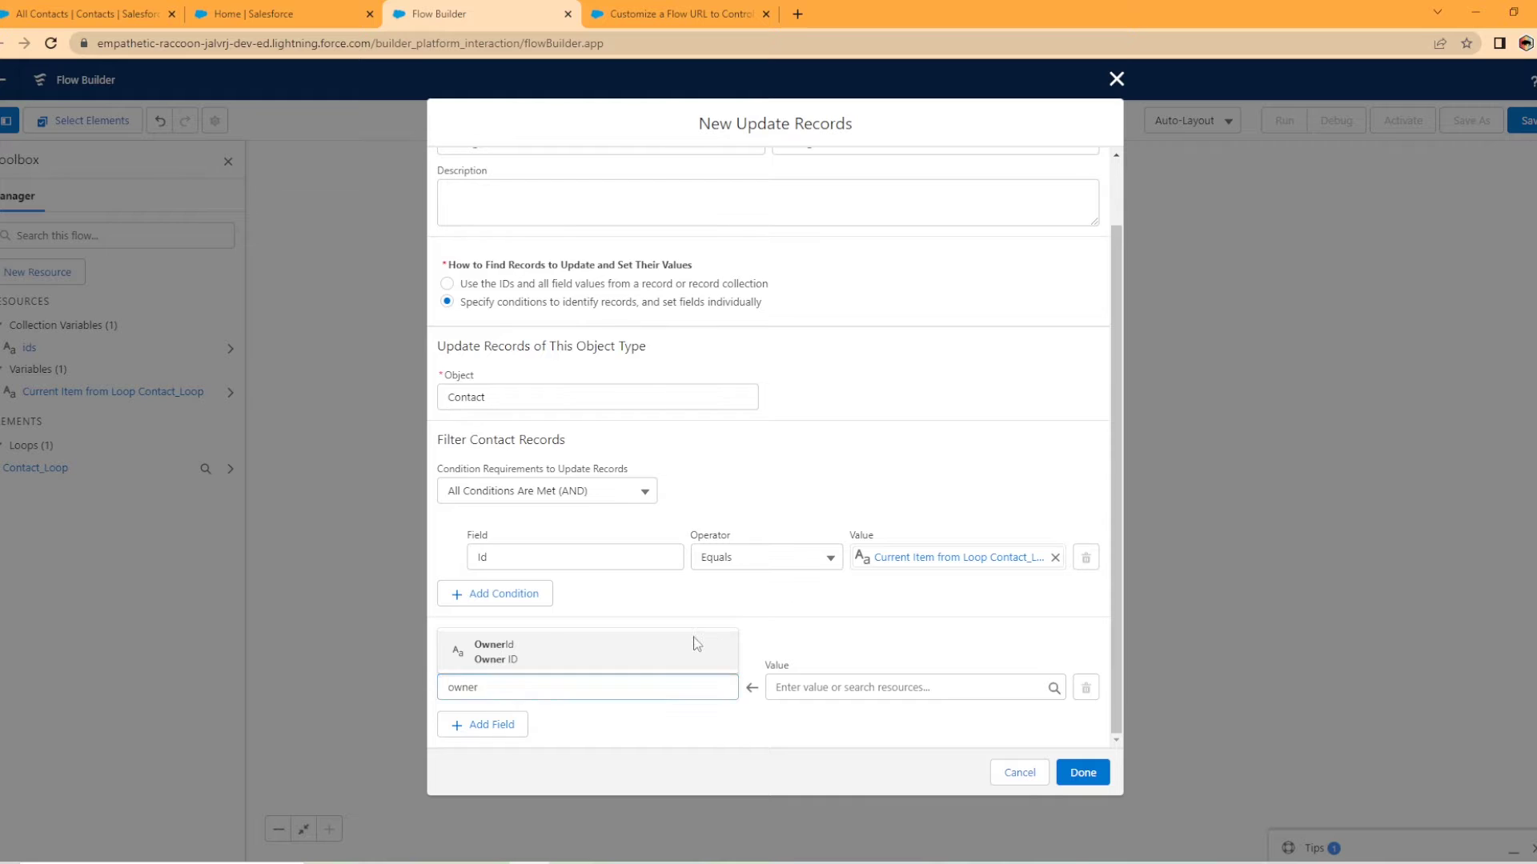
left_click(697, 644)
left_click(811, 686)
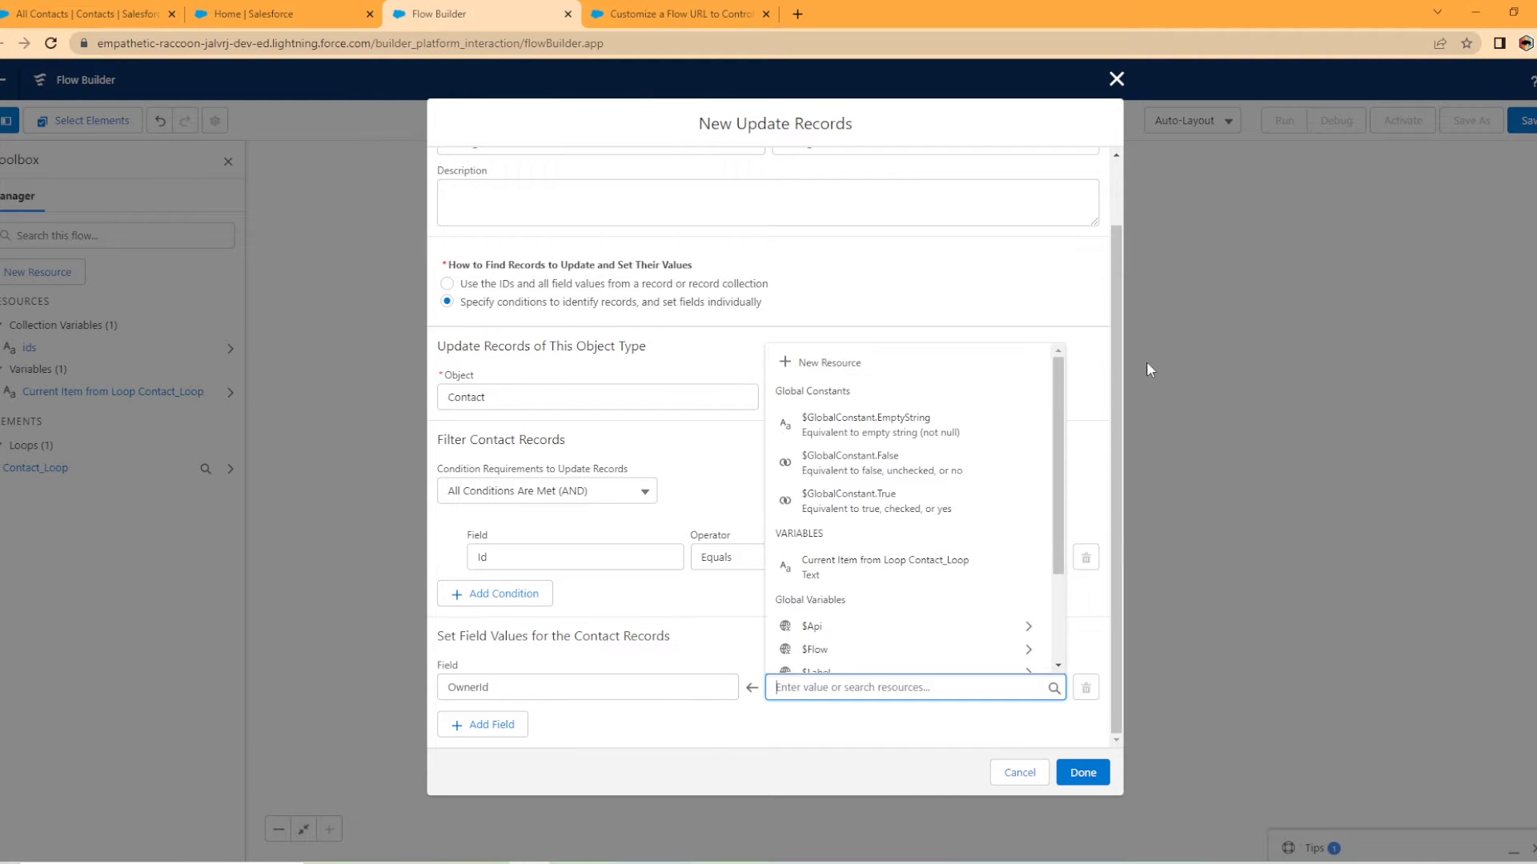
scroll(927, 598, "down", 2)
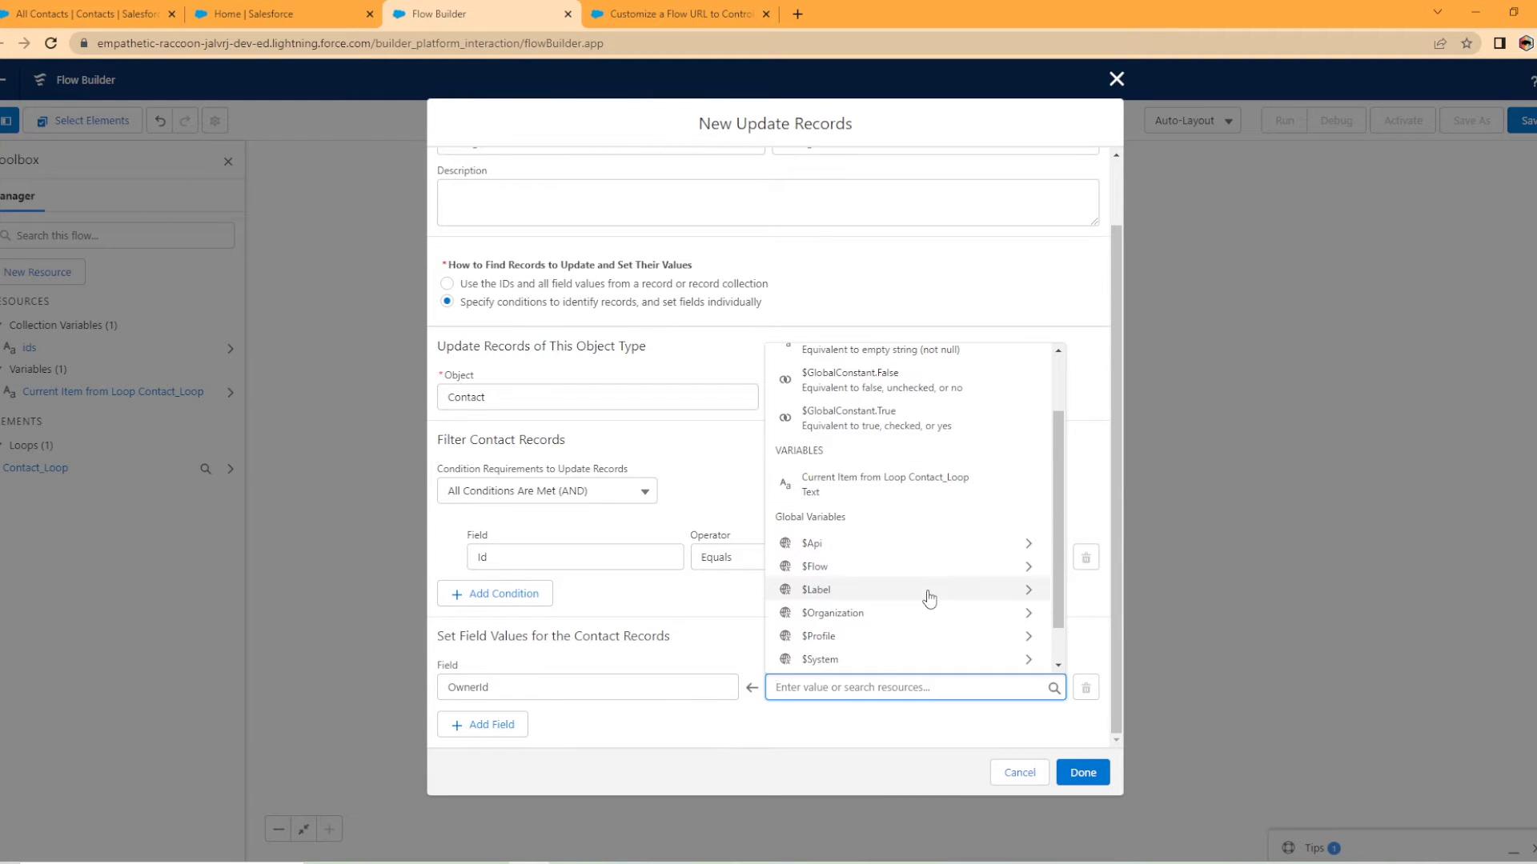
scroll(927, 598, "down", 1)
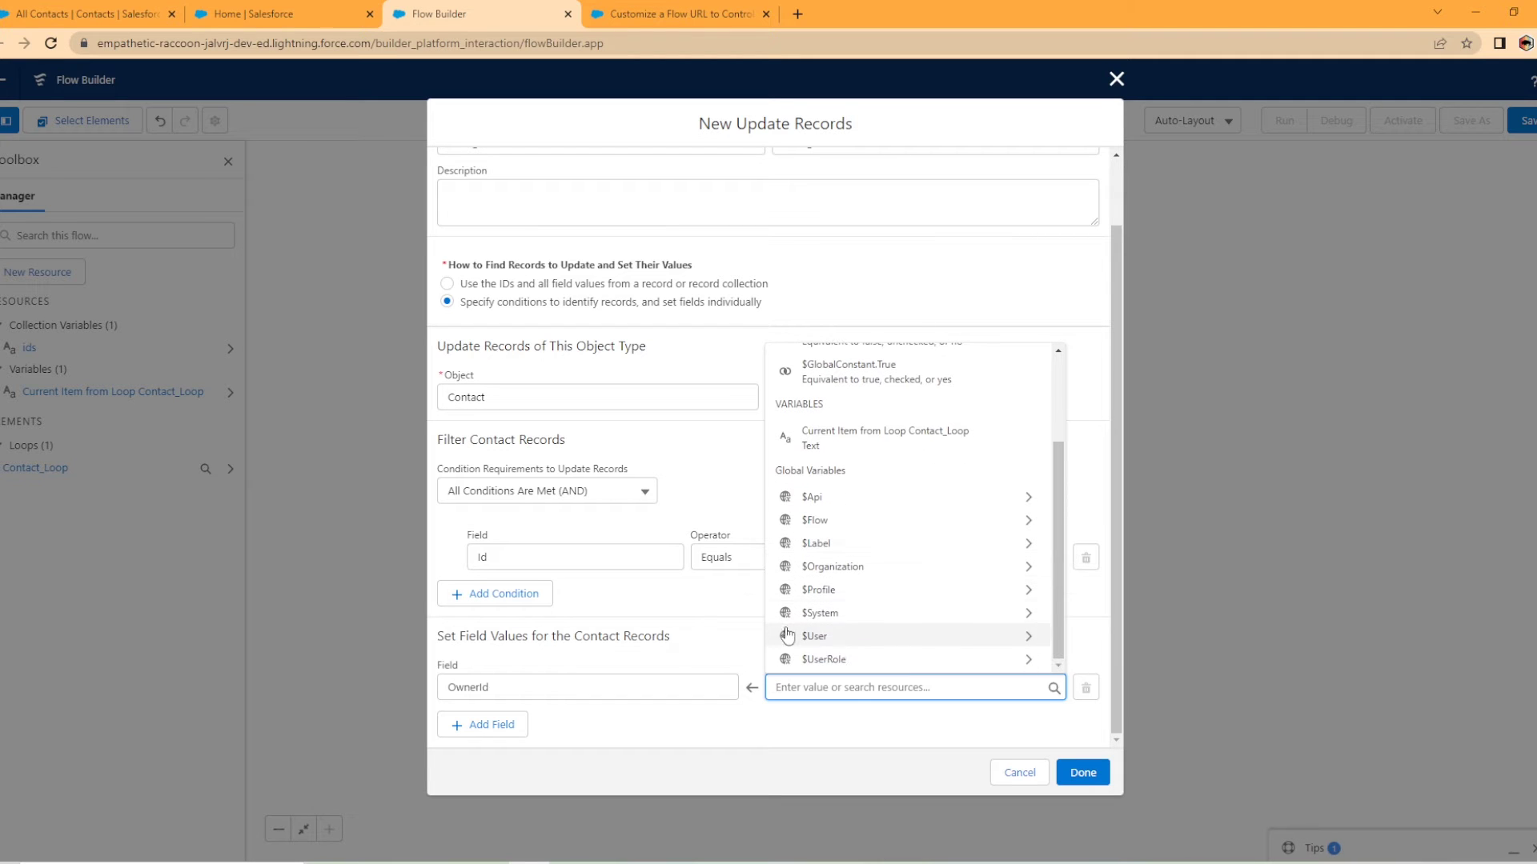
left_click(857, 637)
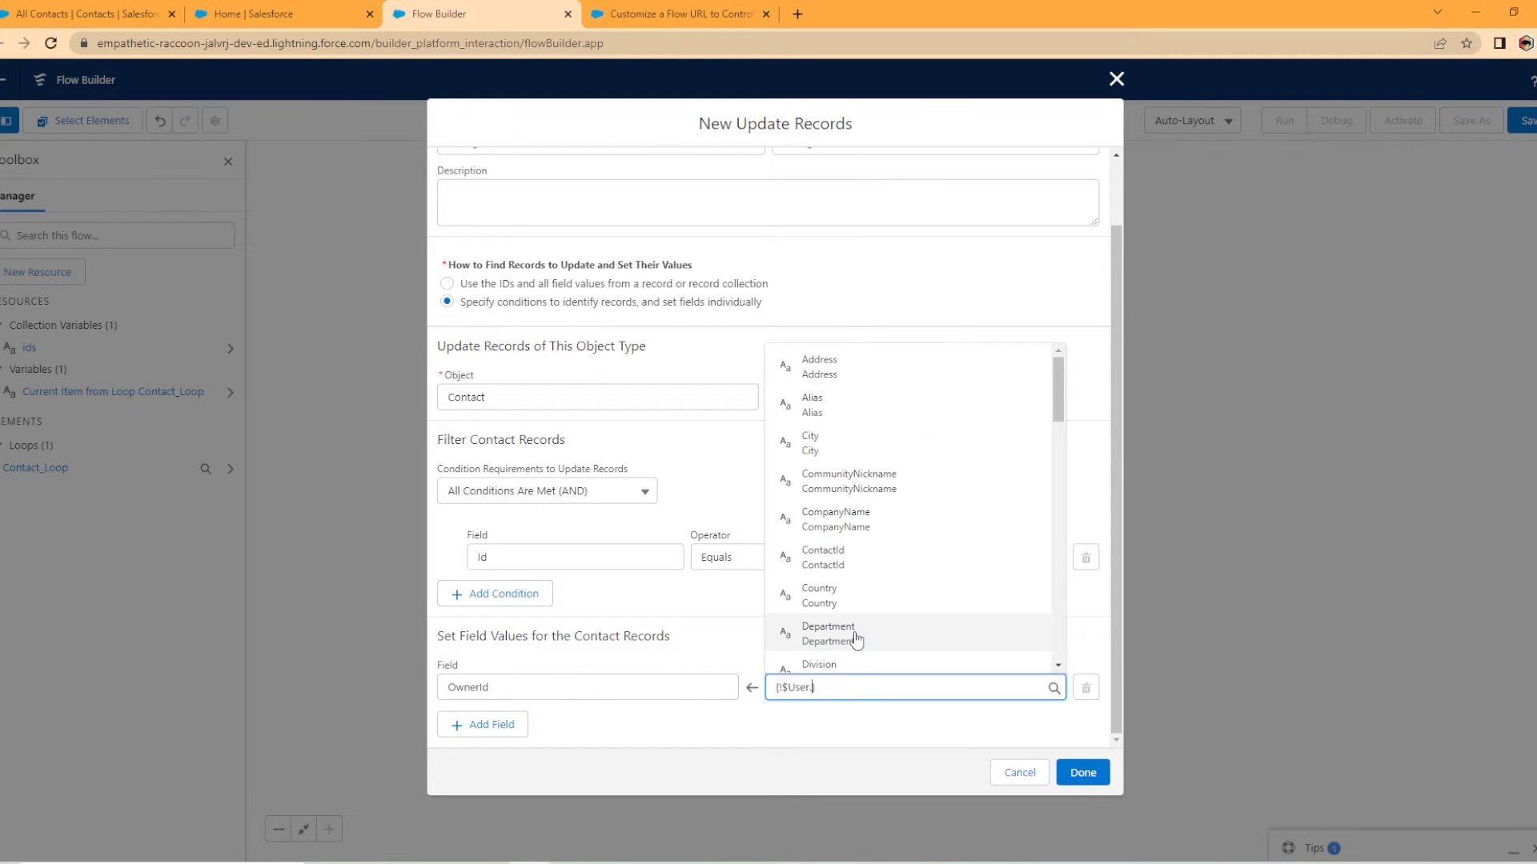
scroll(853, 637, "down", 3)
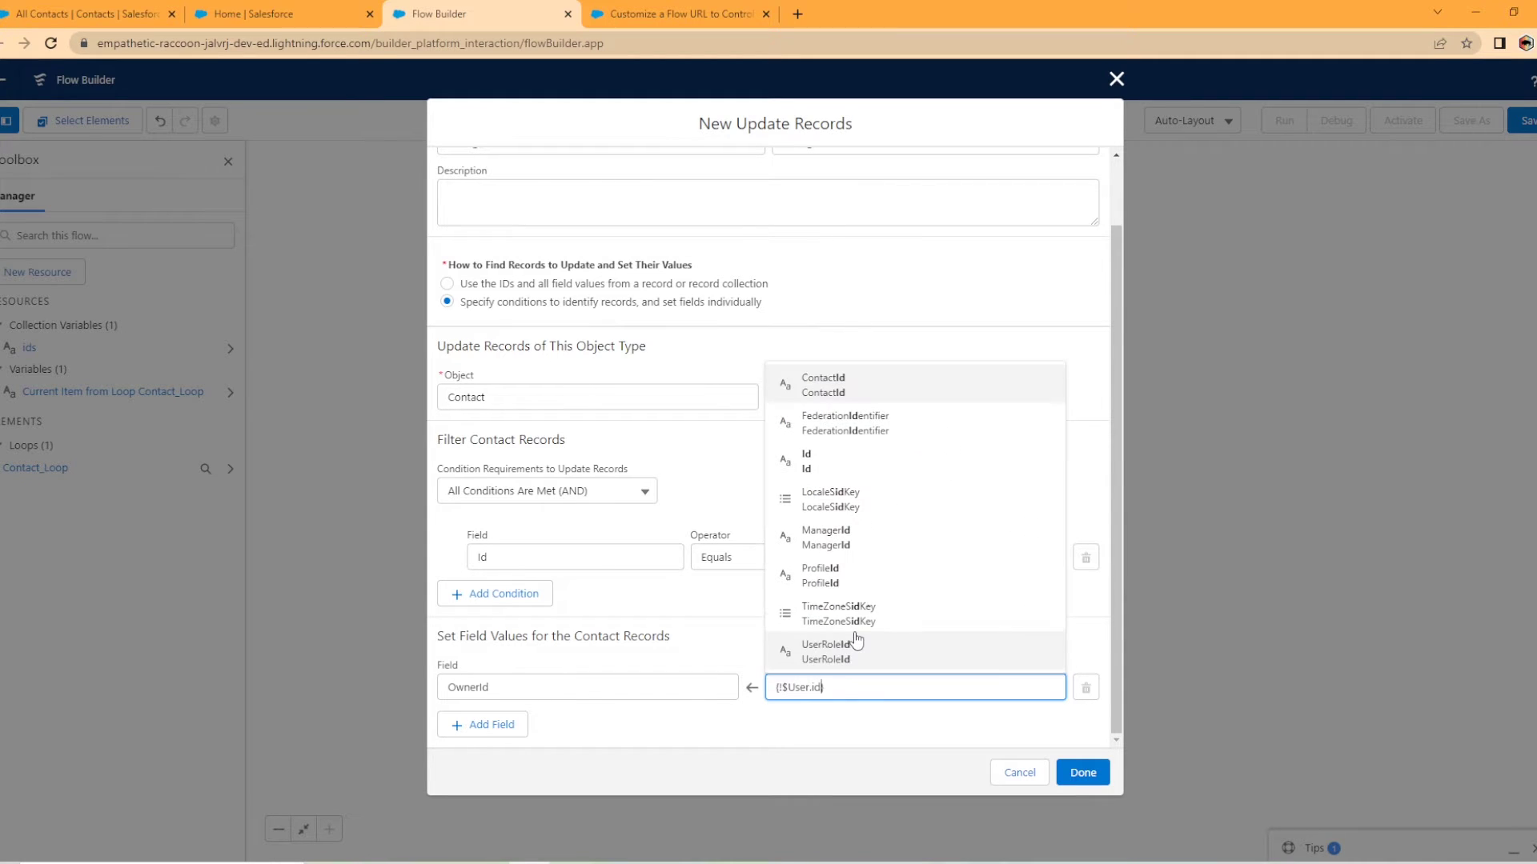
left_click(830, 458)
left_click(795, 735)
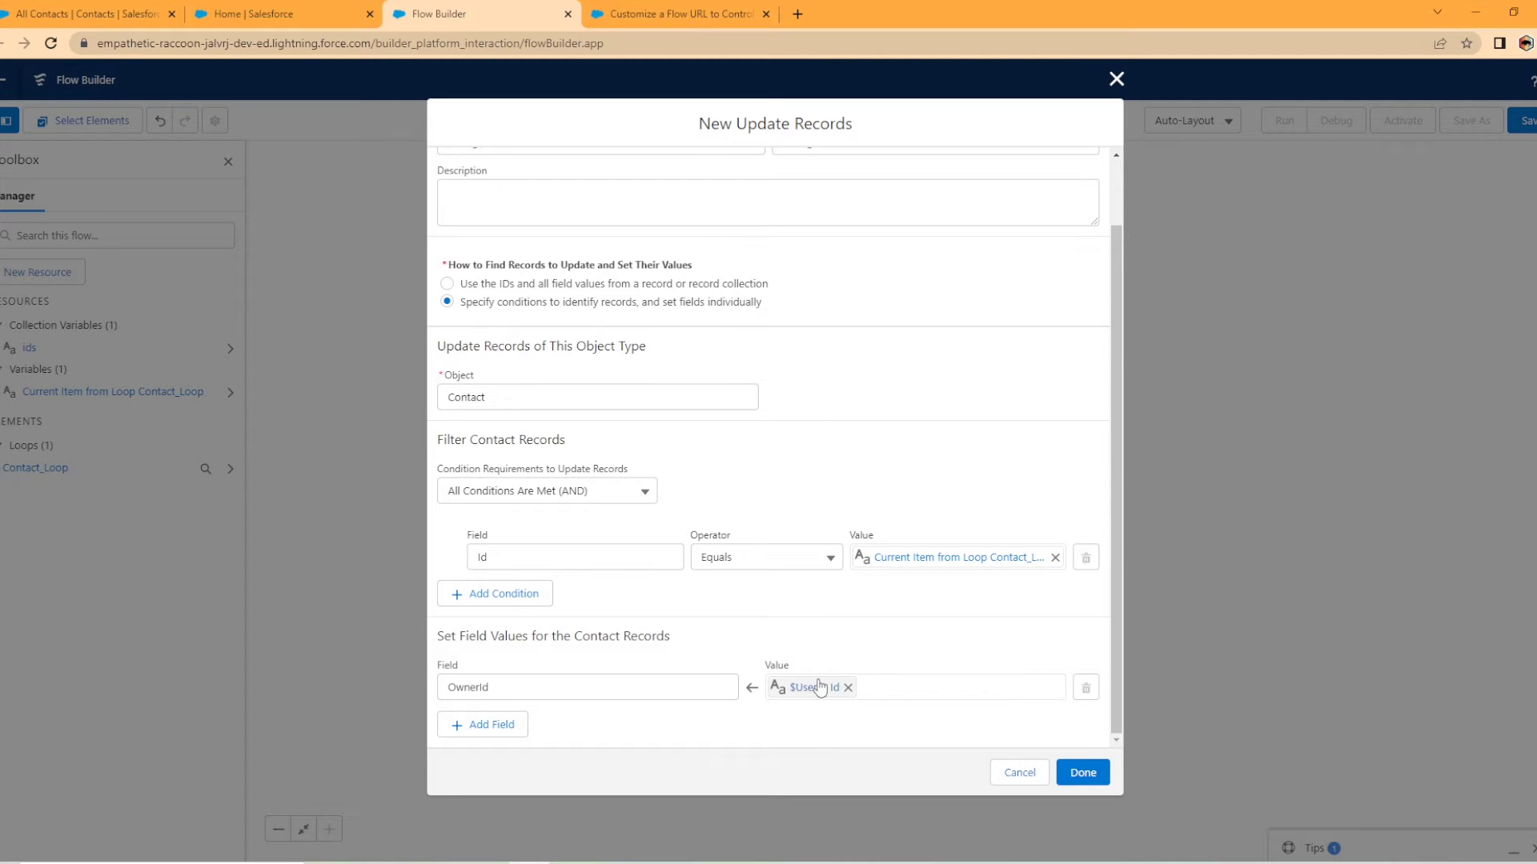
- Save the Change Owner element into the Contact Loop's For Each path
left_click(1080, 773)
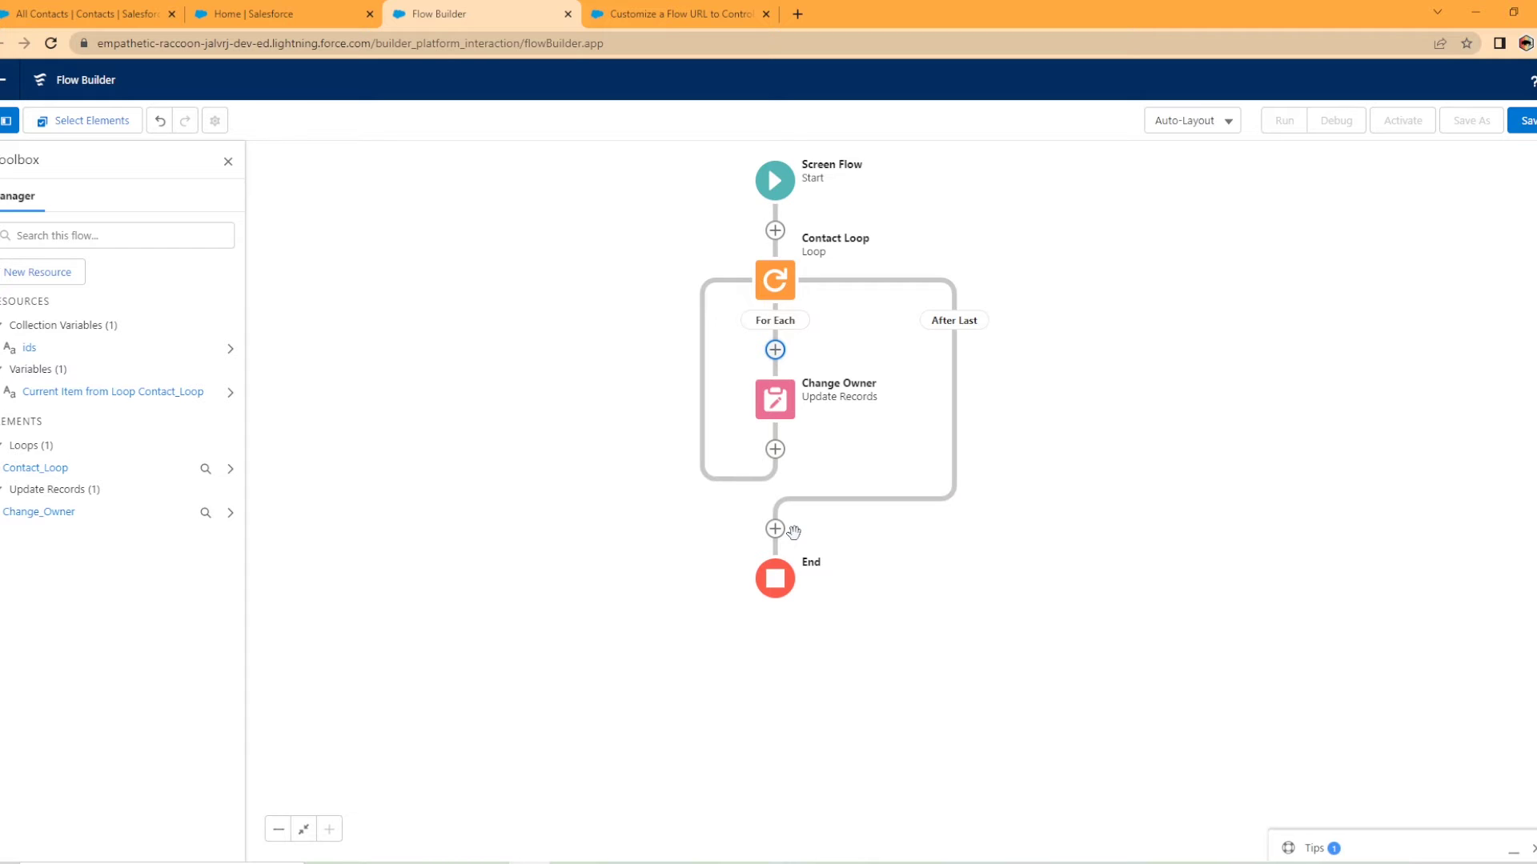
- Save the flow with the label 'Assign To Me' and its auto-filled API name
left_click(1530, 126)
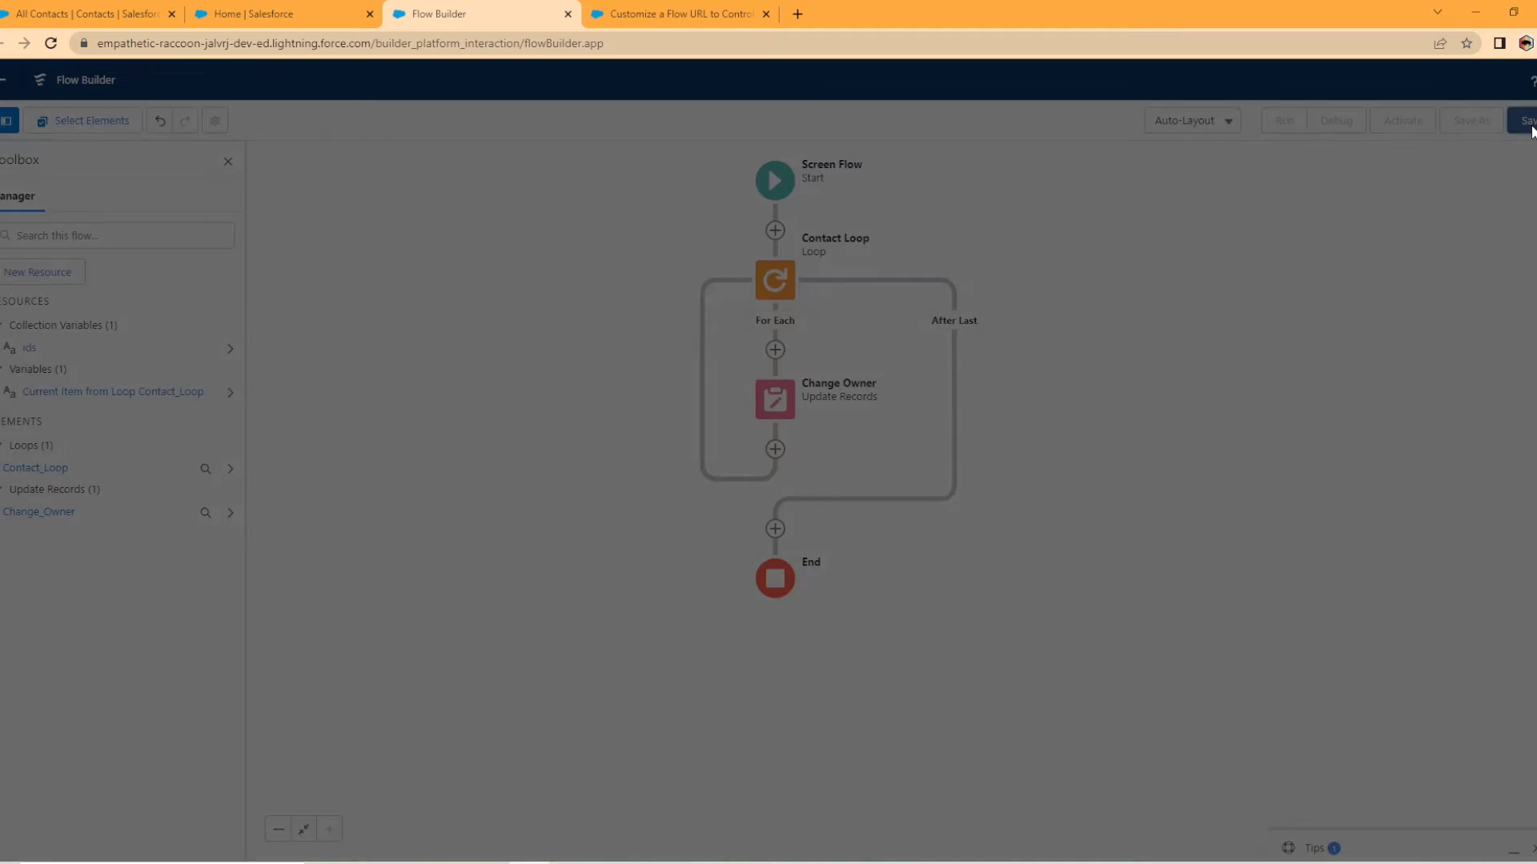
left_click(630, 398)
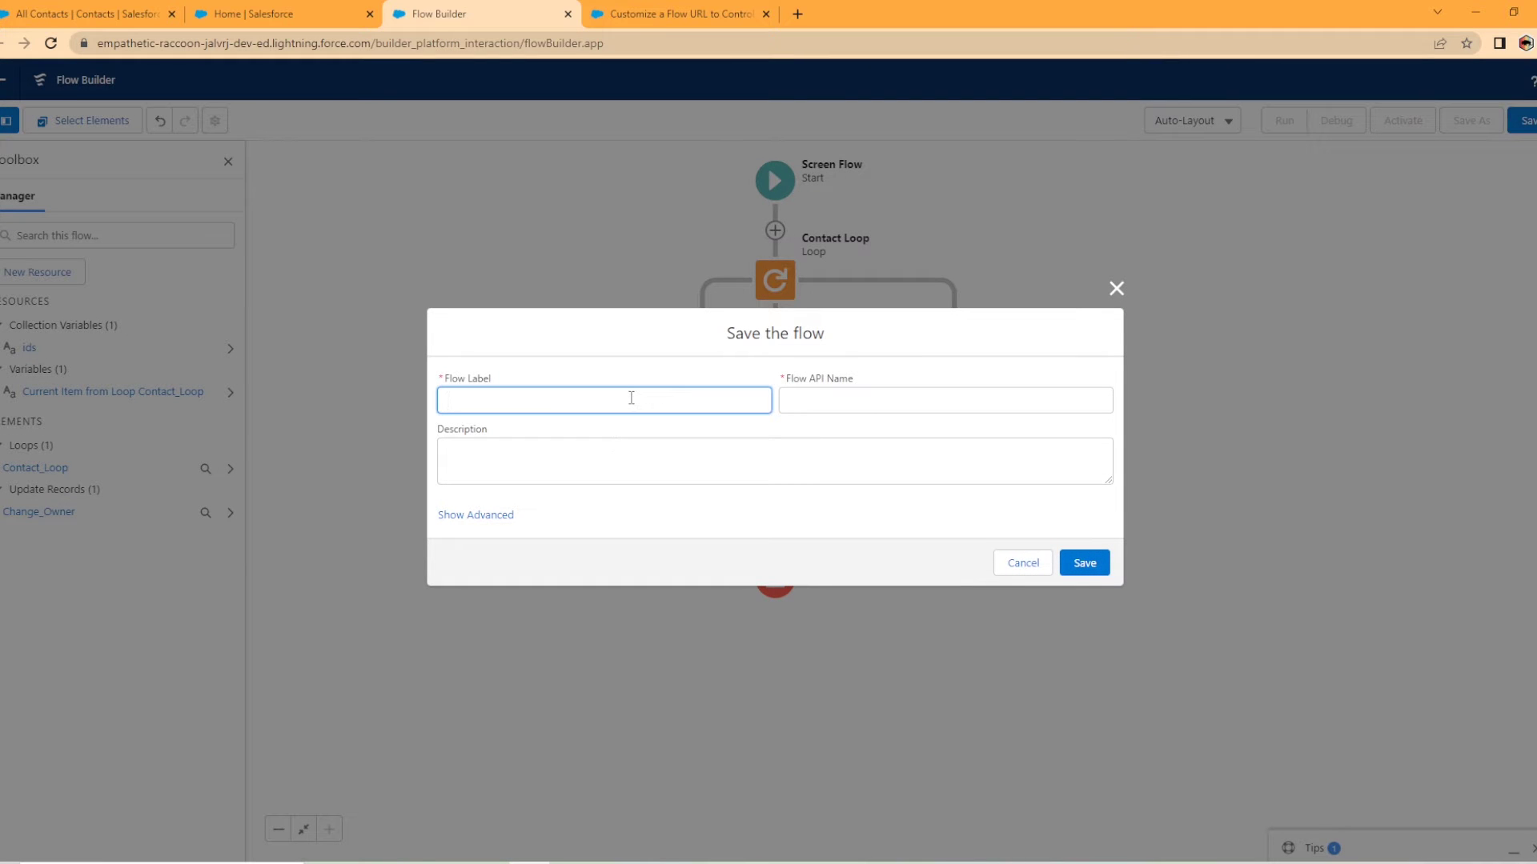
type("Assign To Me")
key("Tab")
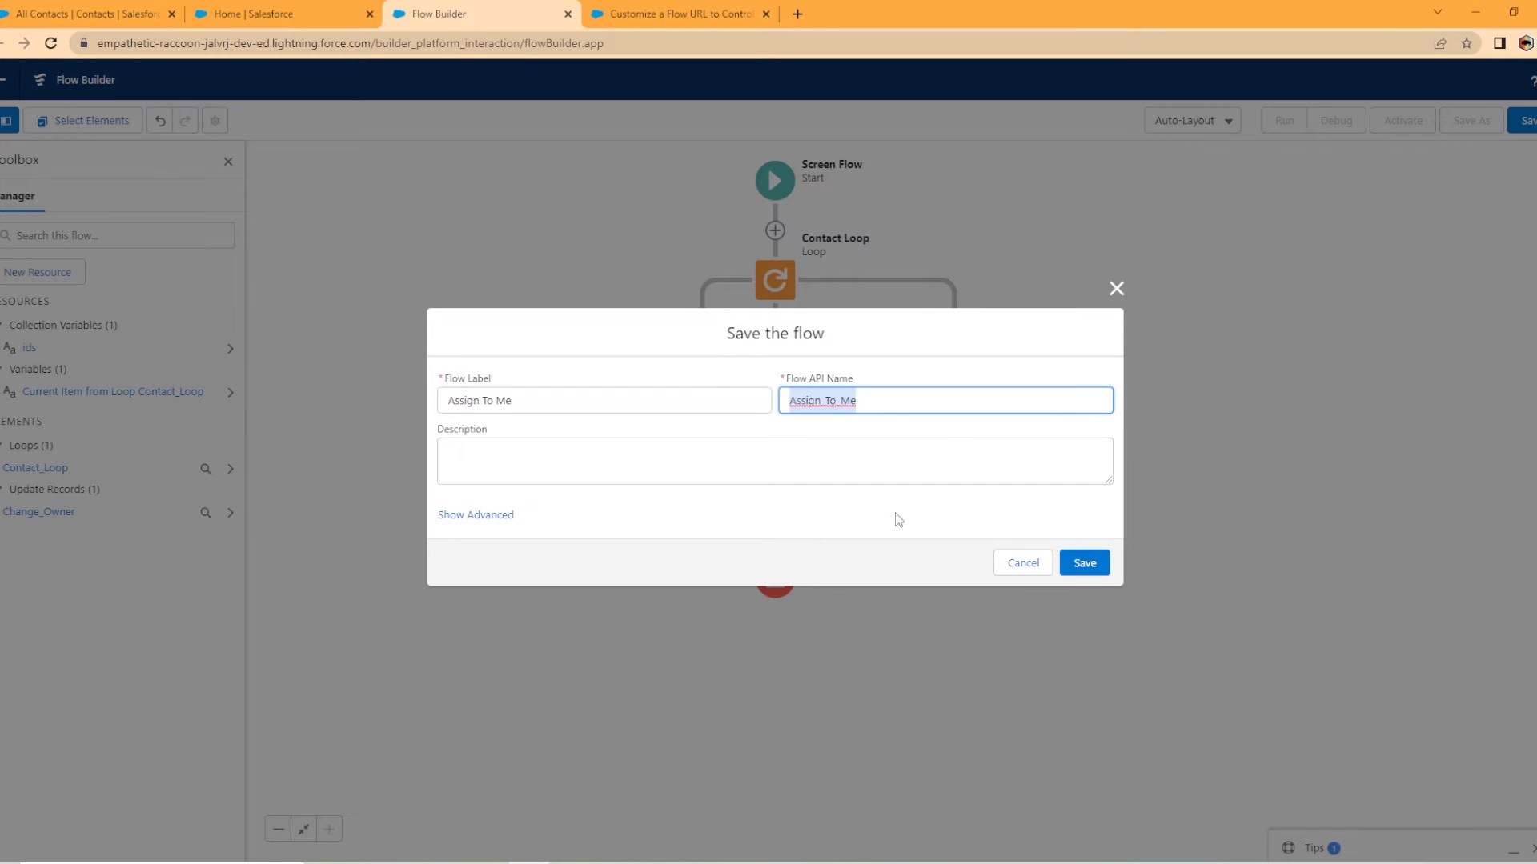
left_click(1083, 563)
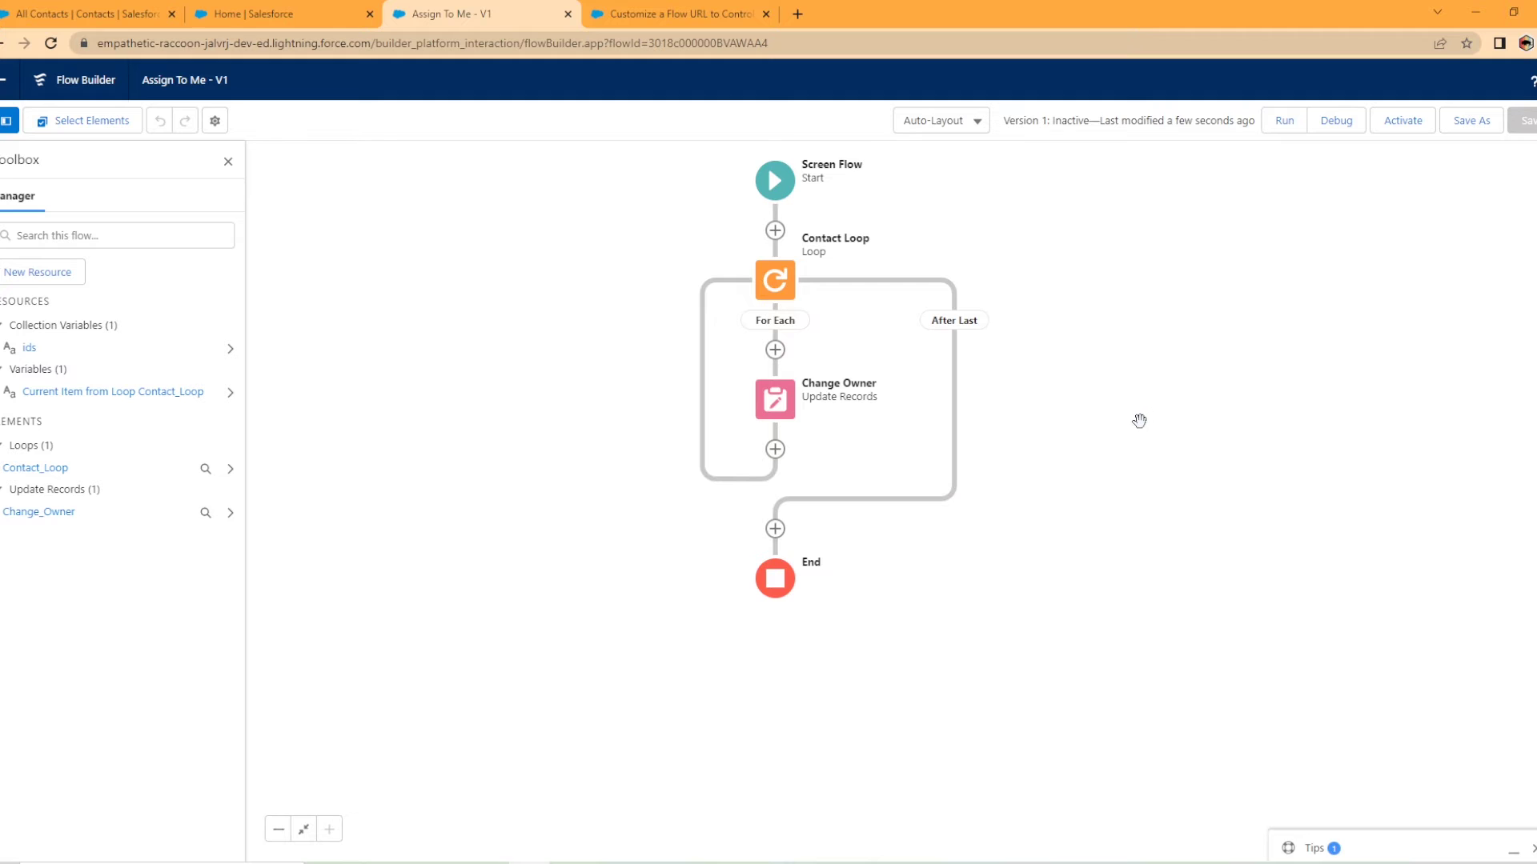
- Find the Contact object in Setup and edit its List View button layout
left_click(264, 13)
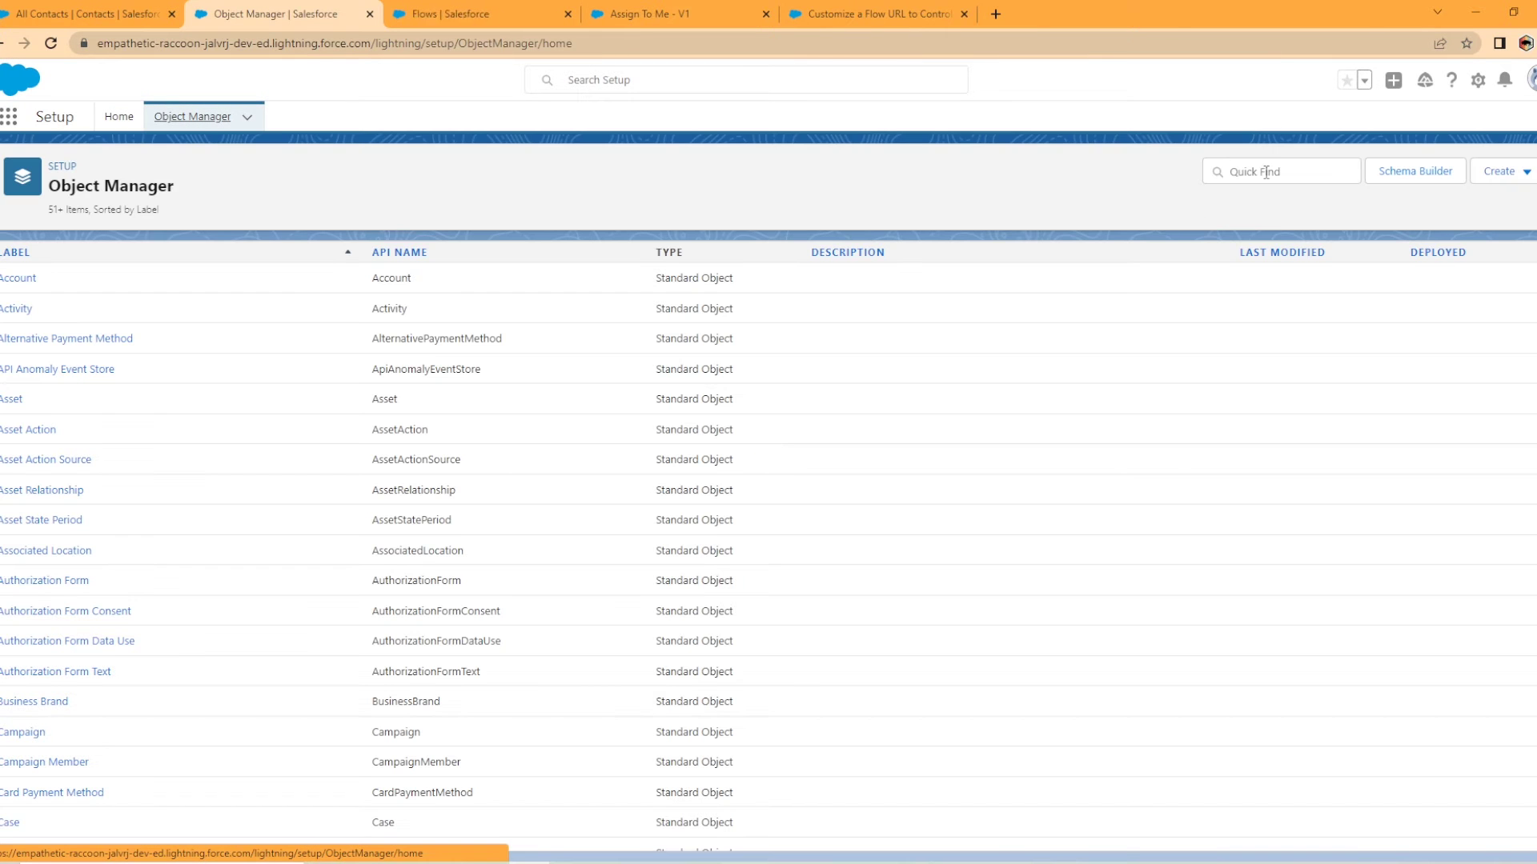
left_click(1265, 172)
type("cont")
left_click(9, 278)
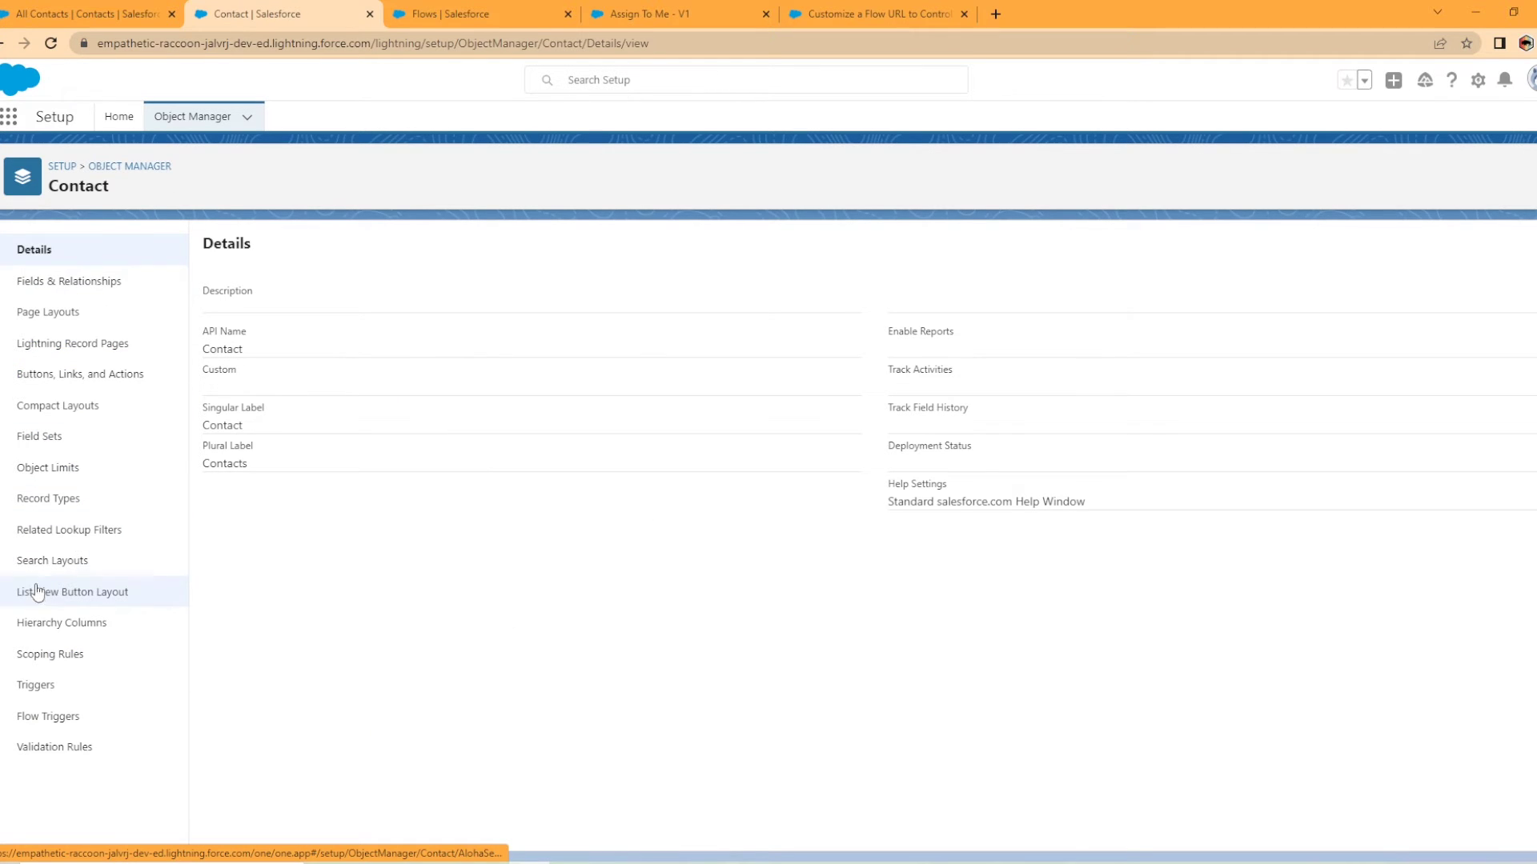
left_click(91, 593)
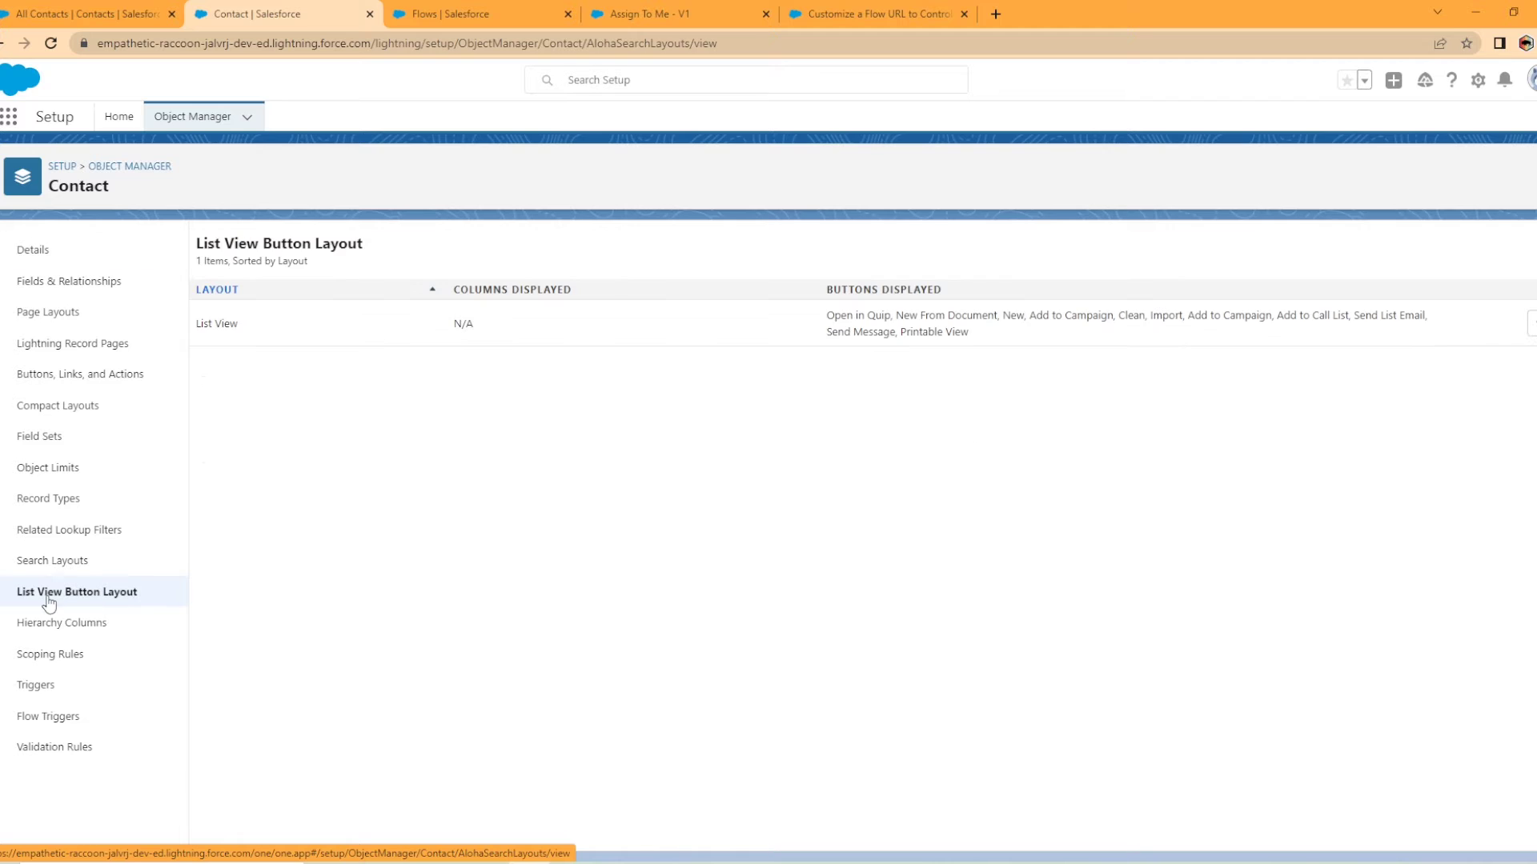
left_click(1529, 323)
left_click(1491, 364)
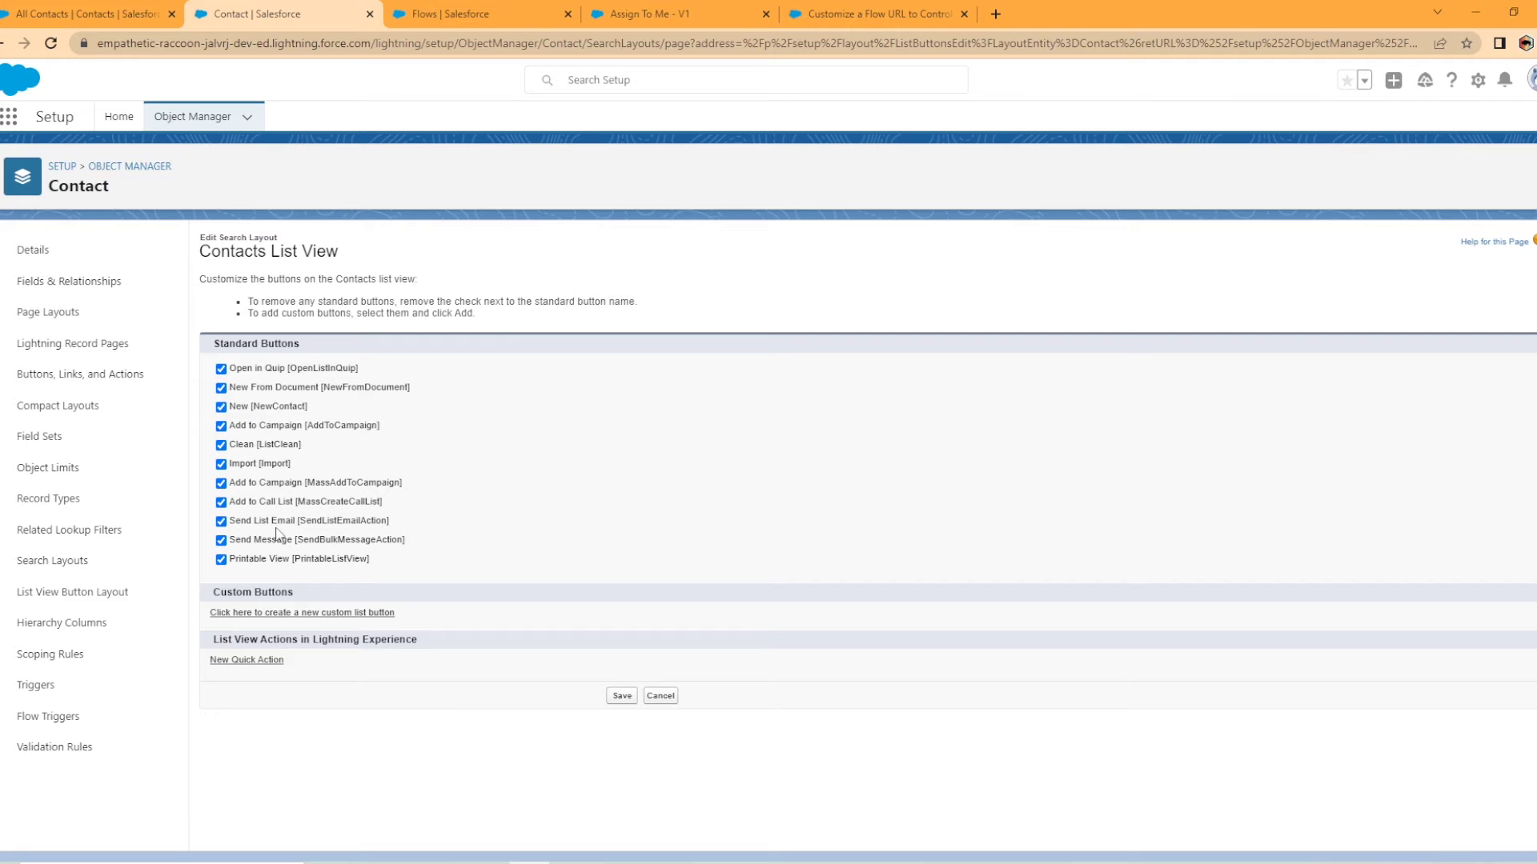
- Remove Add to Campaign, Add to Call List, Send List Email and Printable View, then edit Search Results
left_click(100, 9)
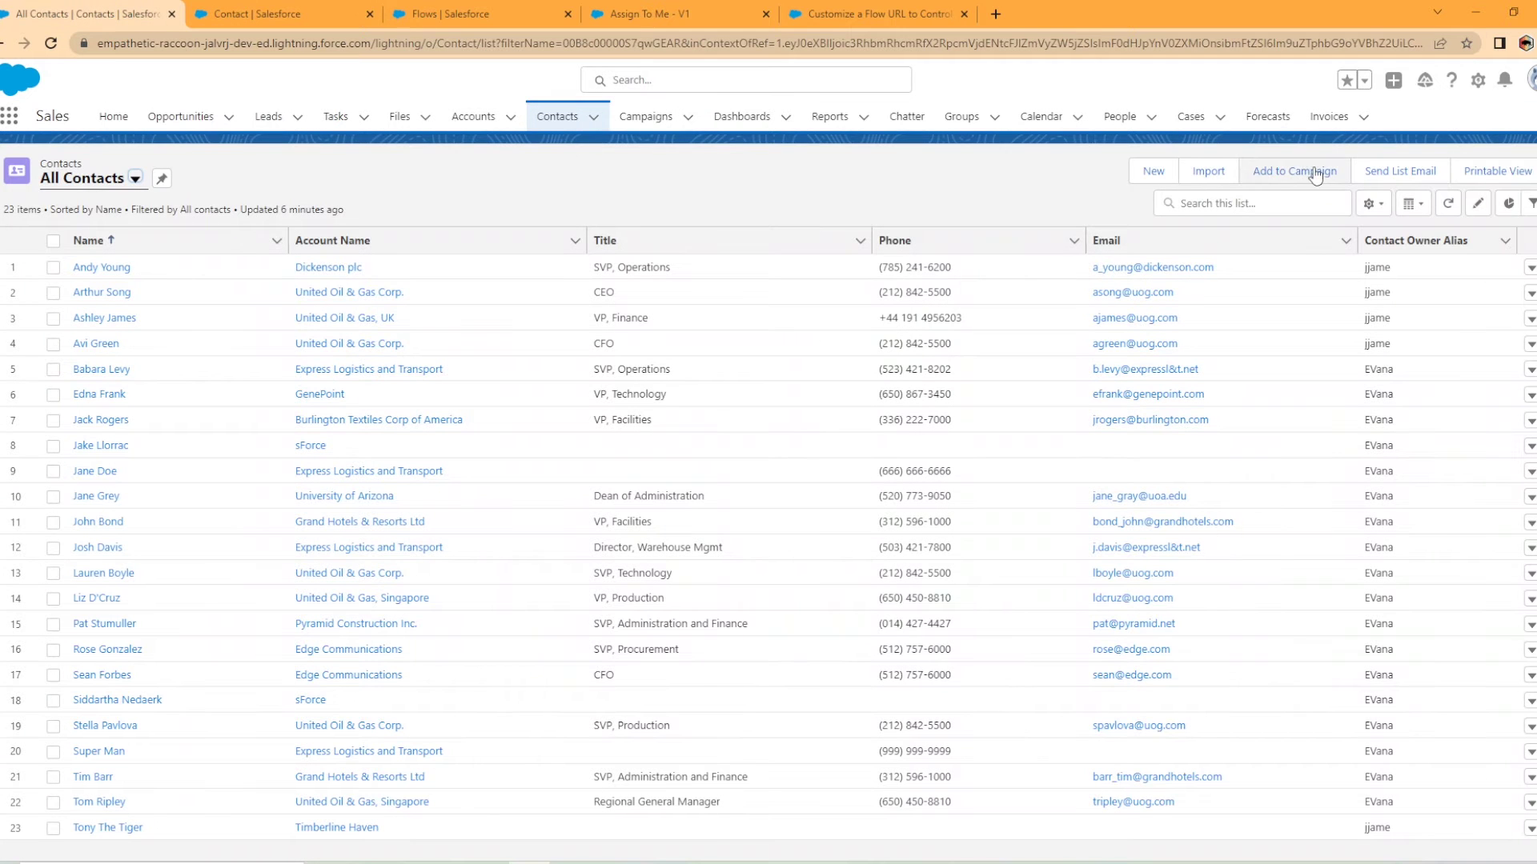
left_click(272, 14)
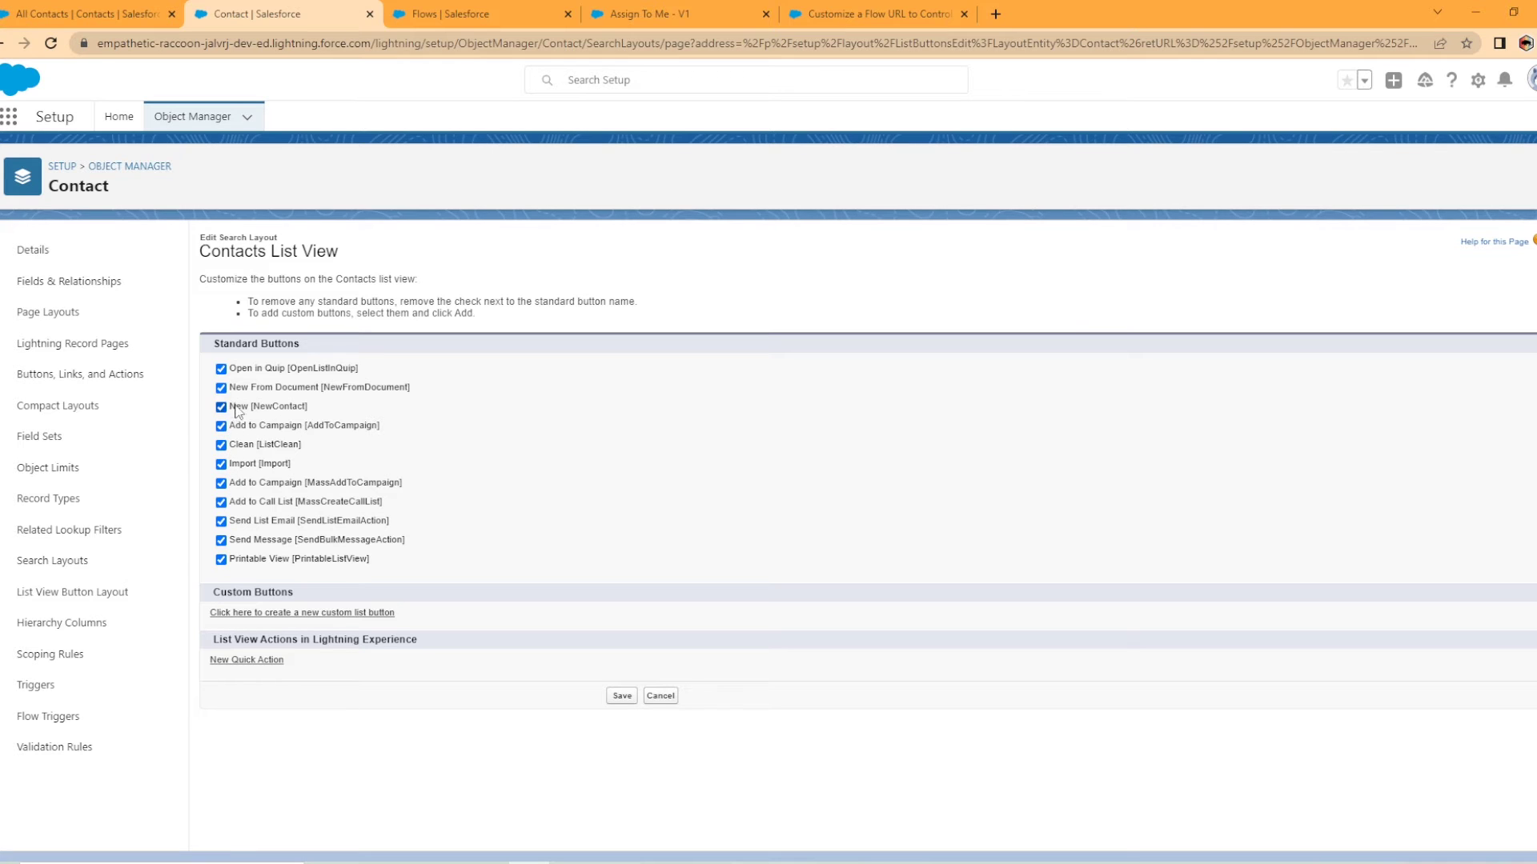
left_click(222, 483)
left_click(223, 504)
left_click(222, 560)
left_click(221, 522)
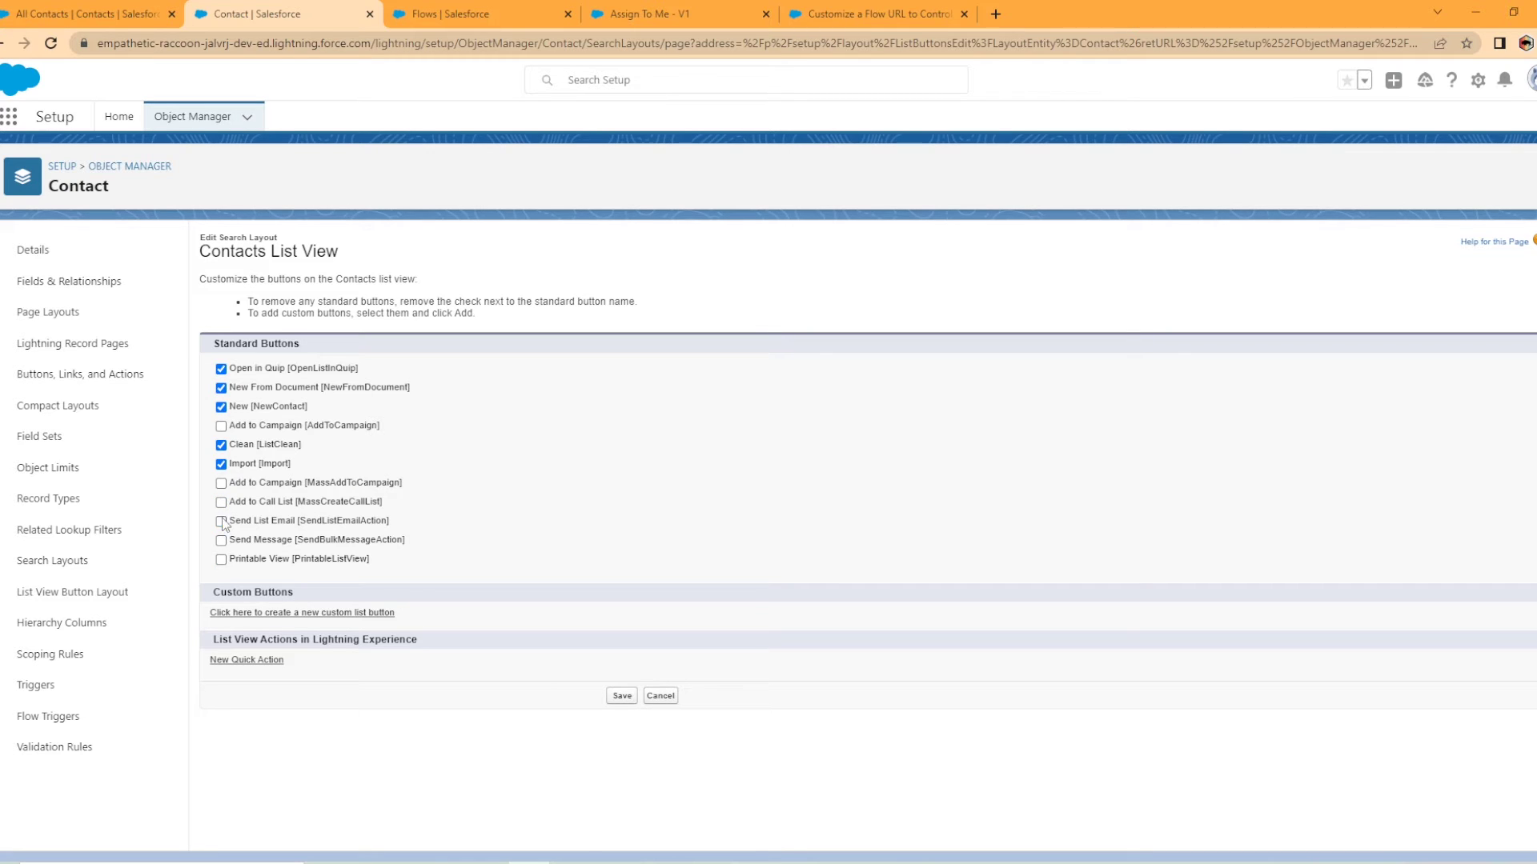
left_click(627, 701)
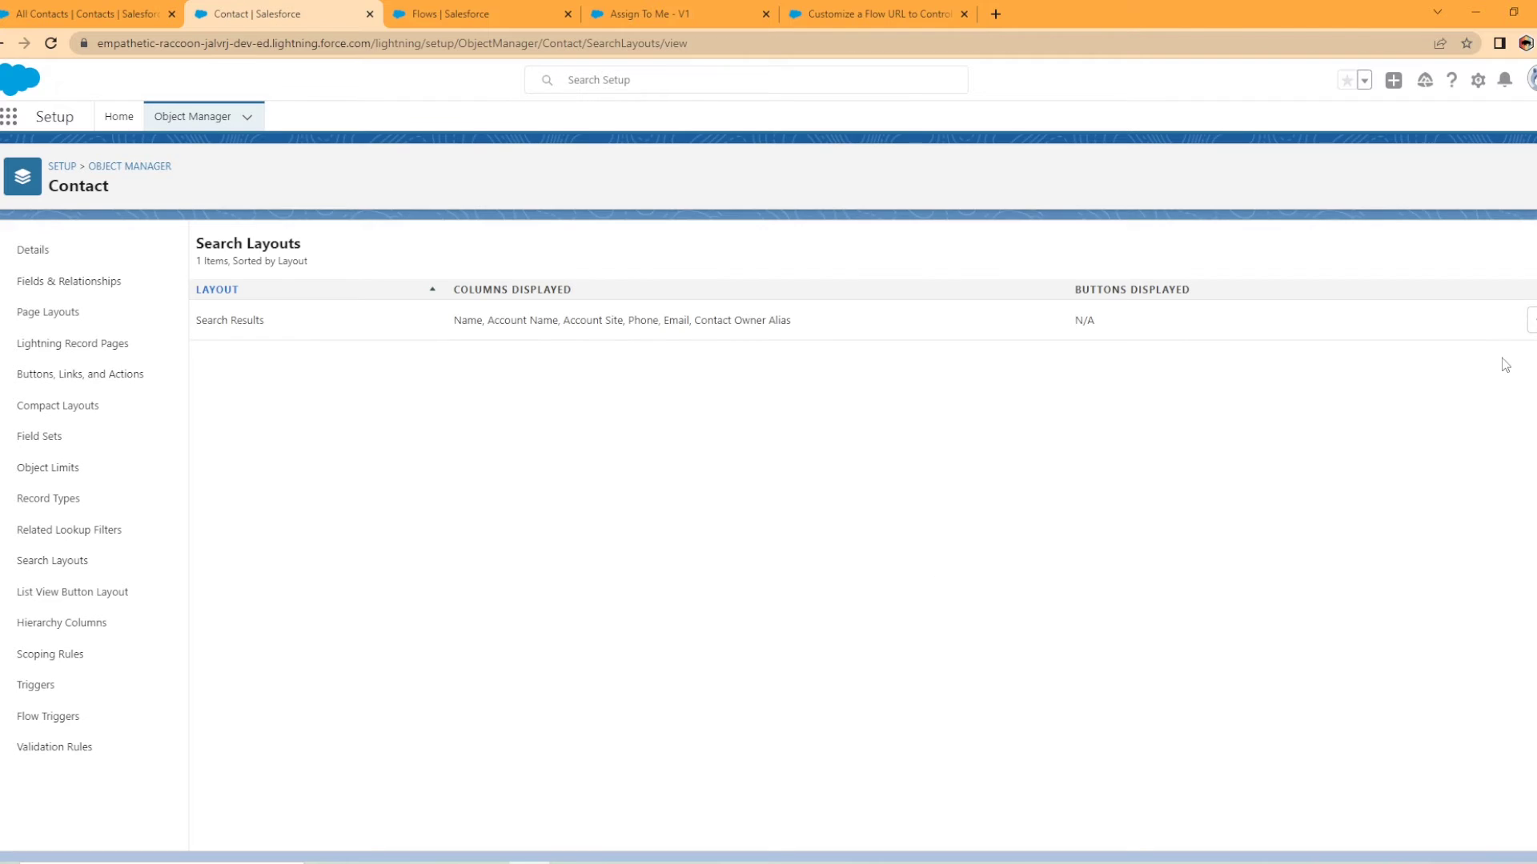
left_click(1529, 320)
left_click(1494, 360)
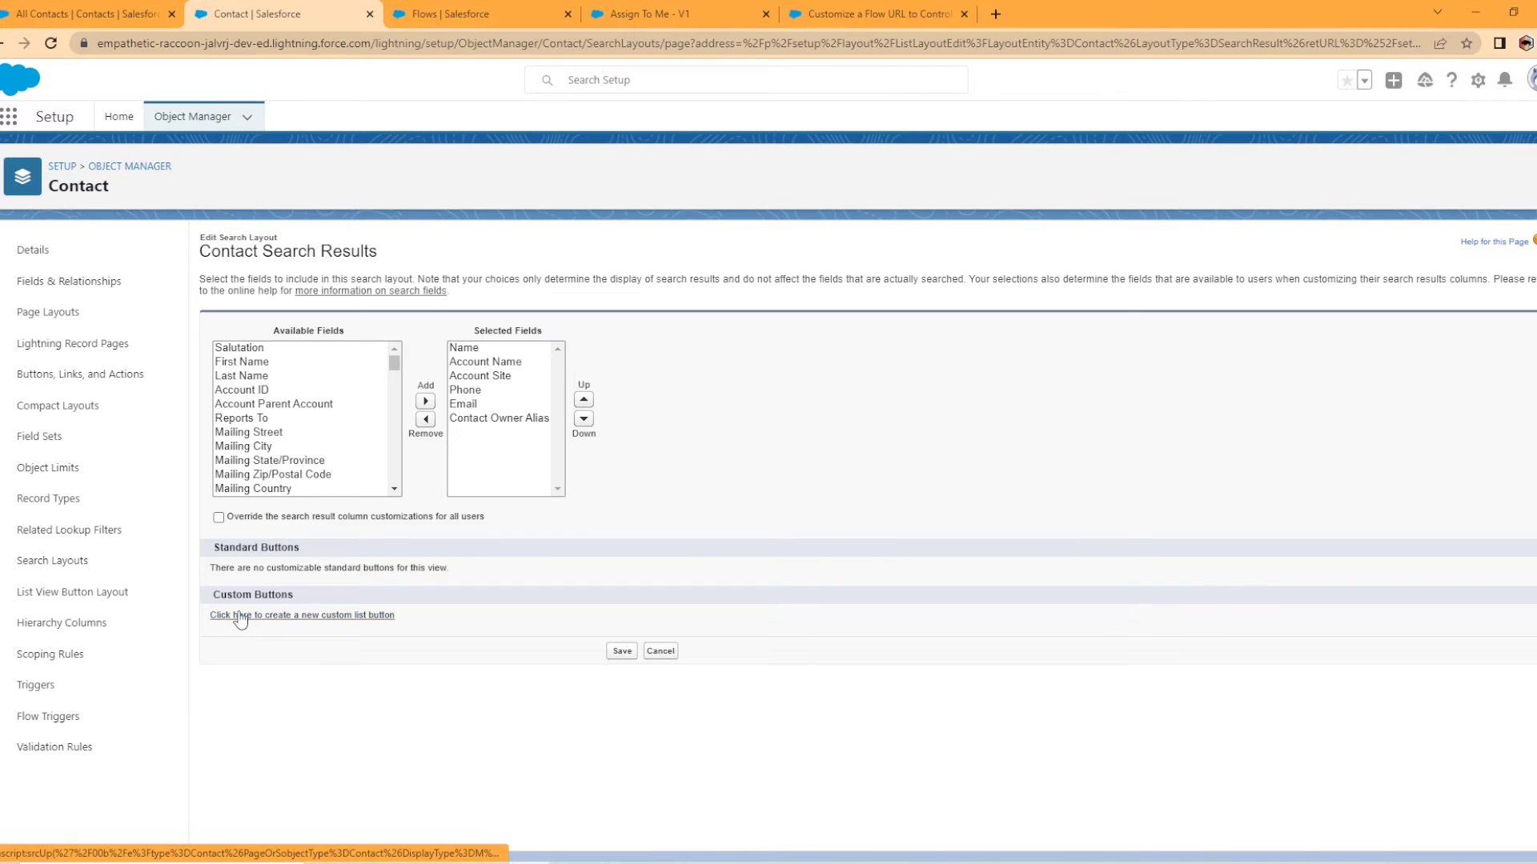
- Draft a Contact list button 'Assign To Me' with record checkboxes and URL content source
left_click(364, 624)
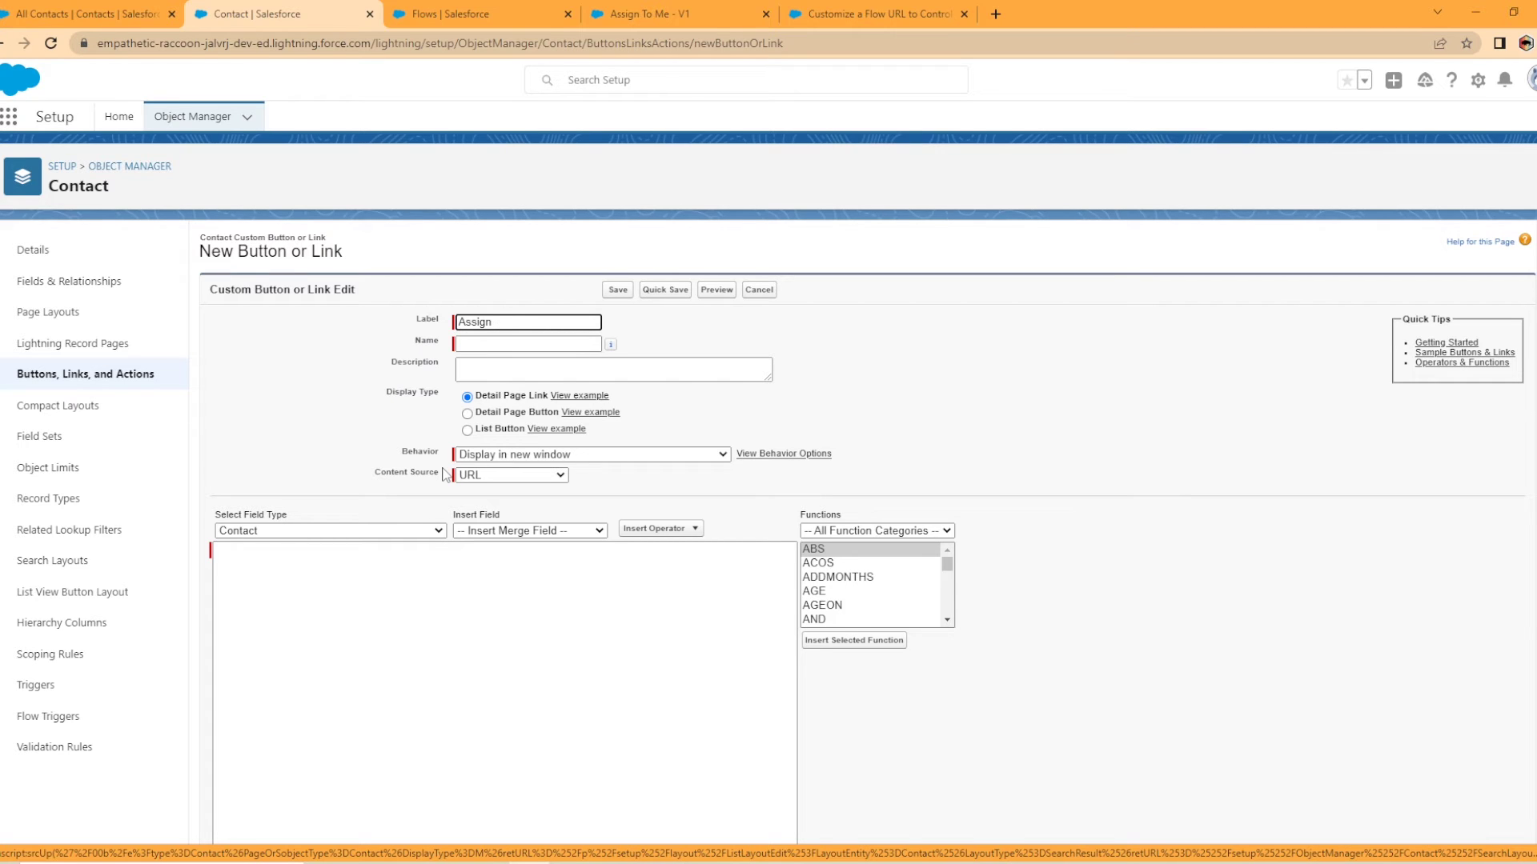
key("Tab")
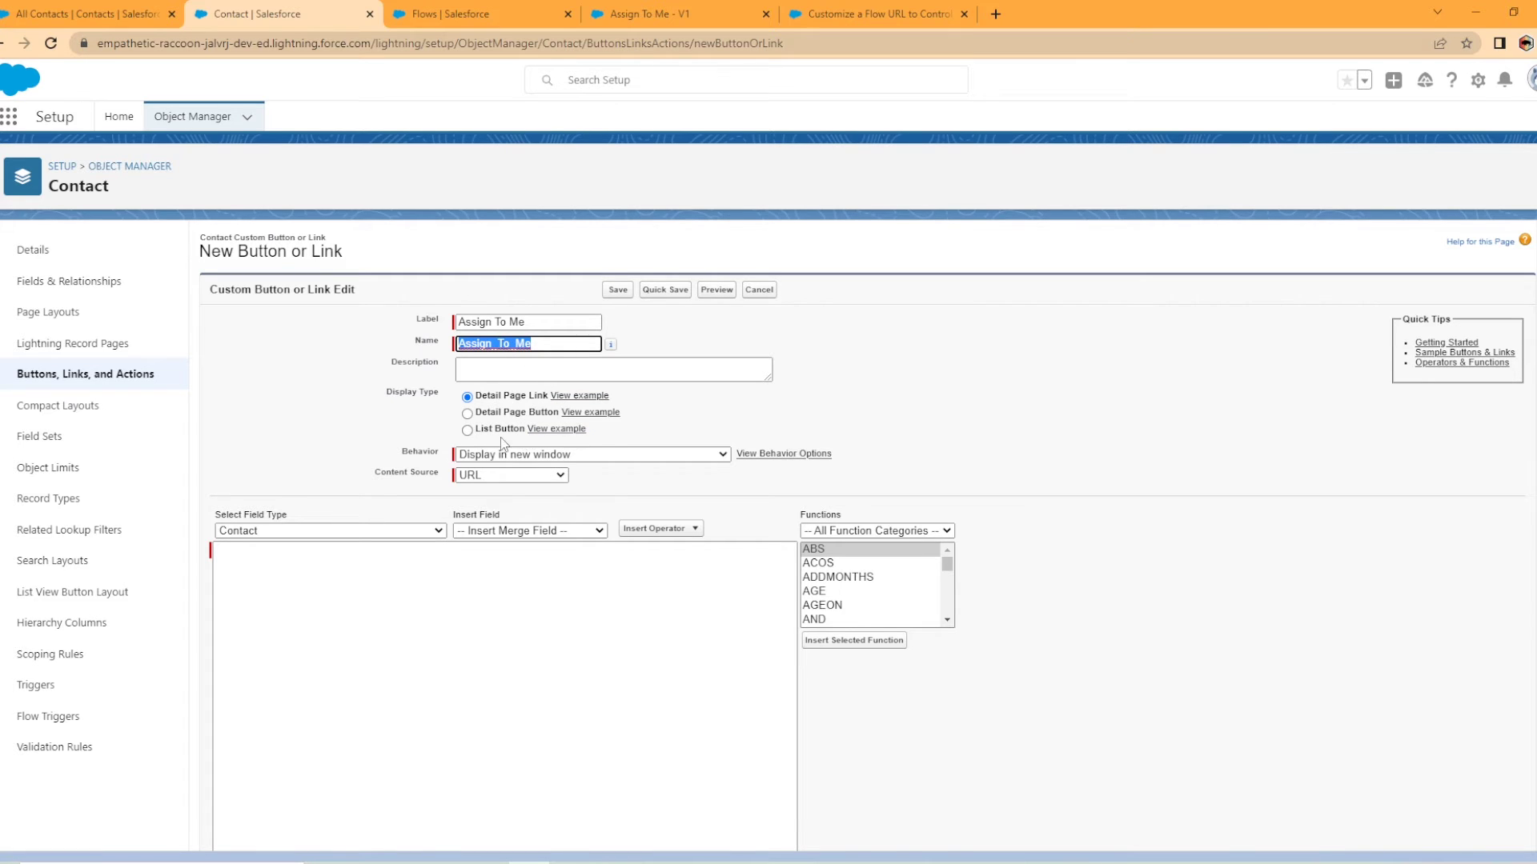
left_click(466, 431)
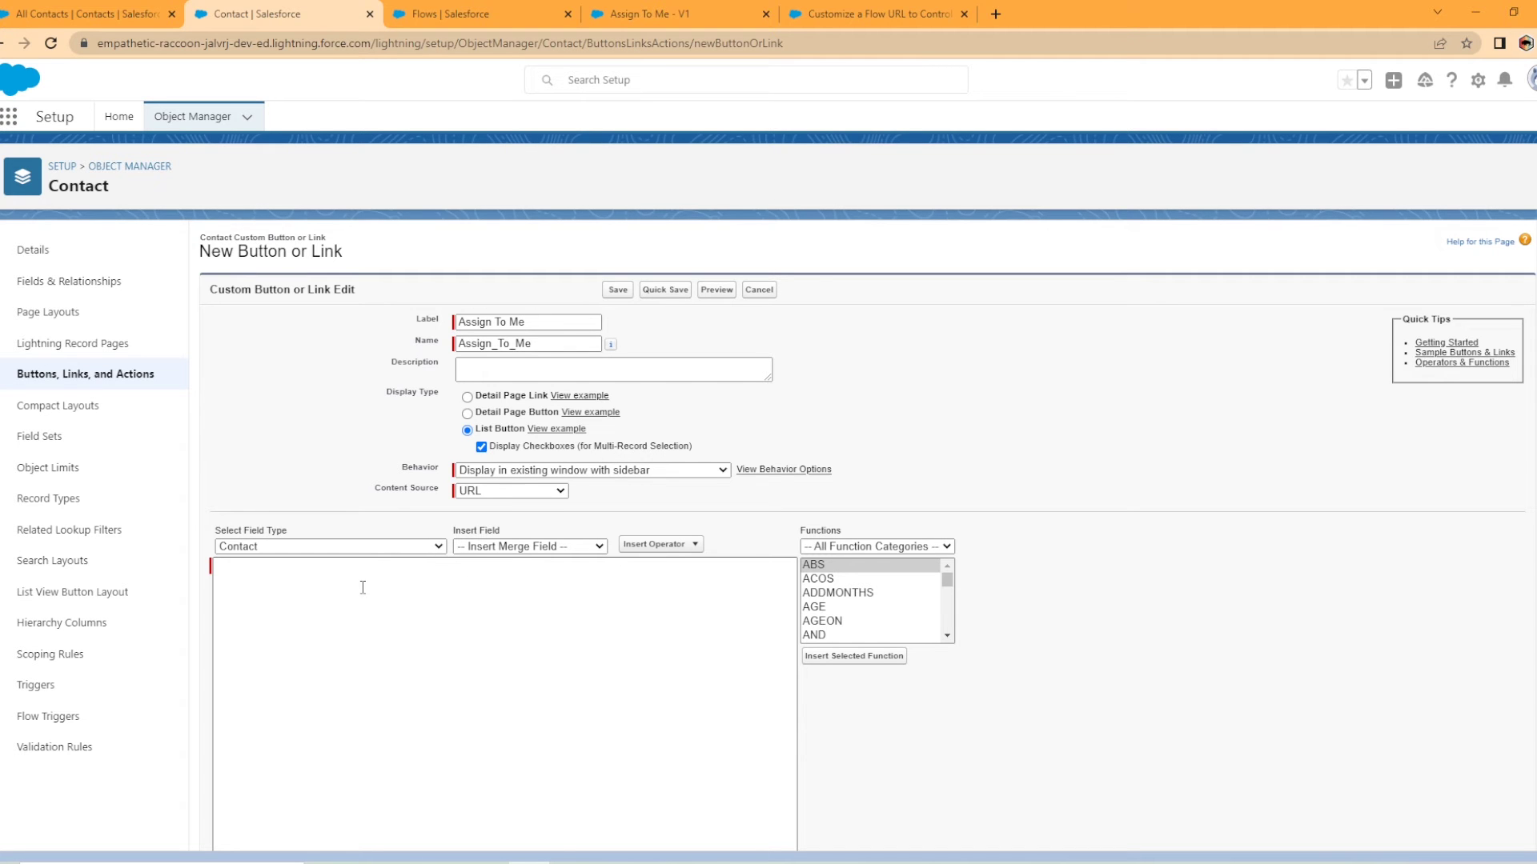
scroll(376, 578, "down", 1)
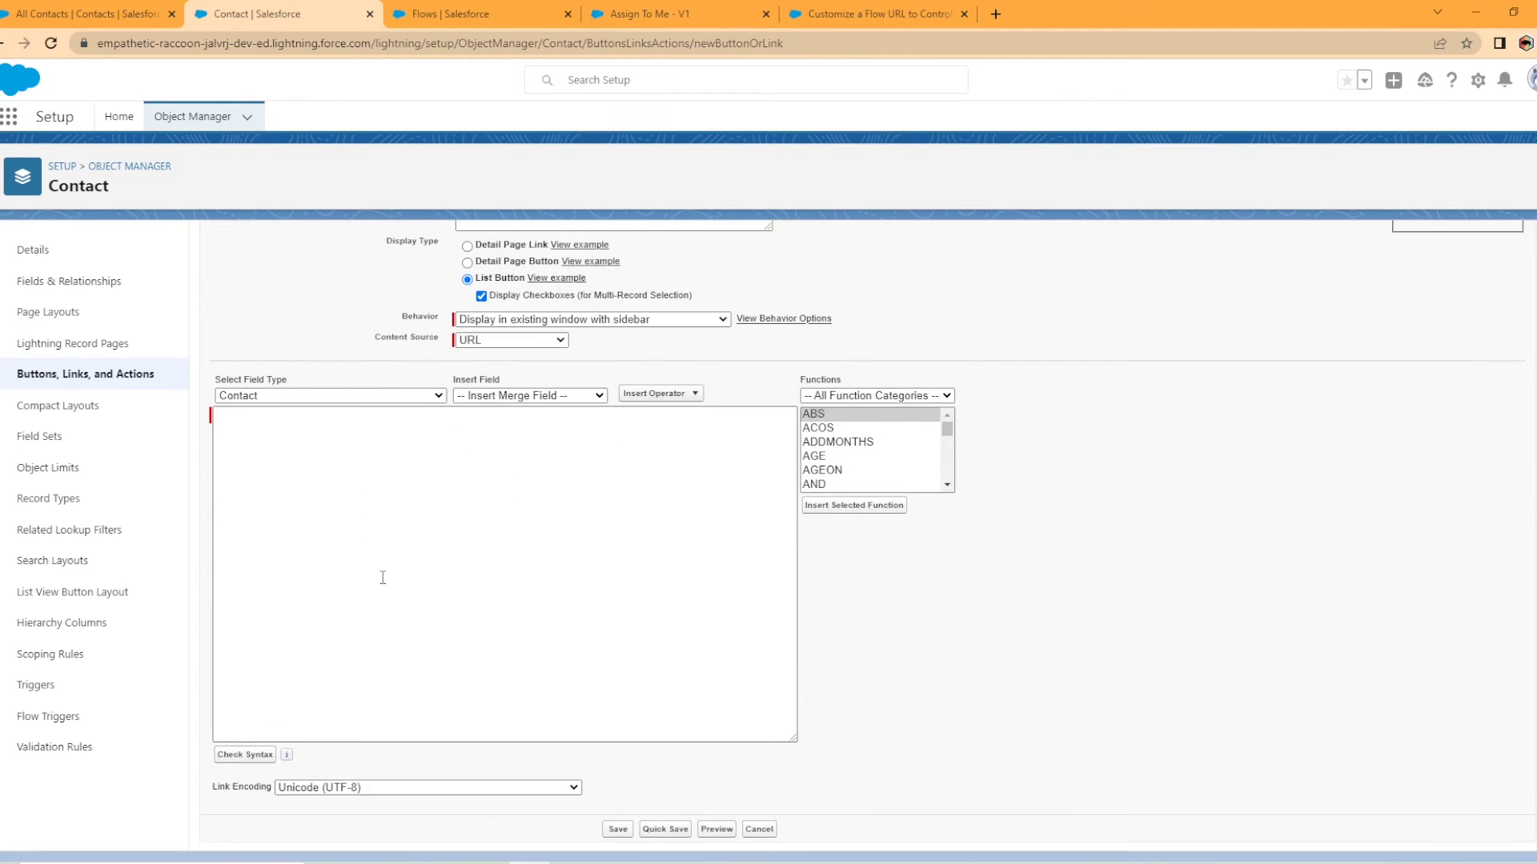
scroll(376, 578, "up", 1)
scroll(345, 545, "down", 2)
left_click(482, 340)
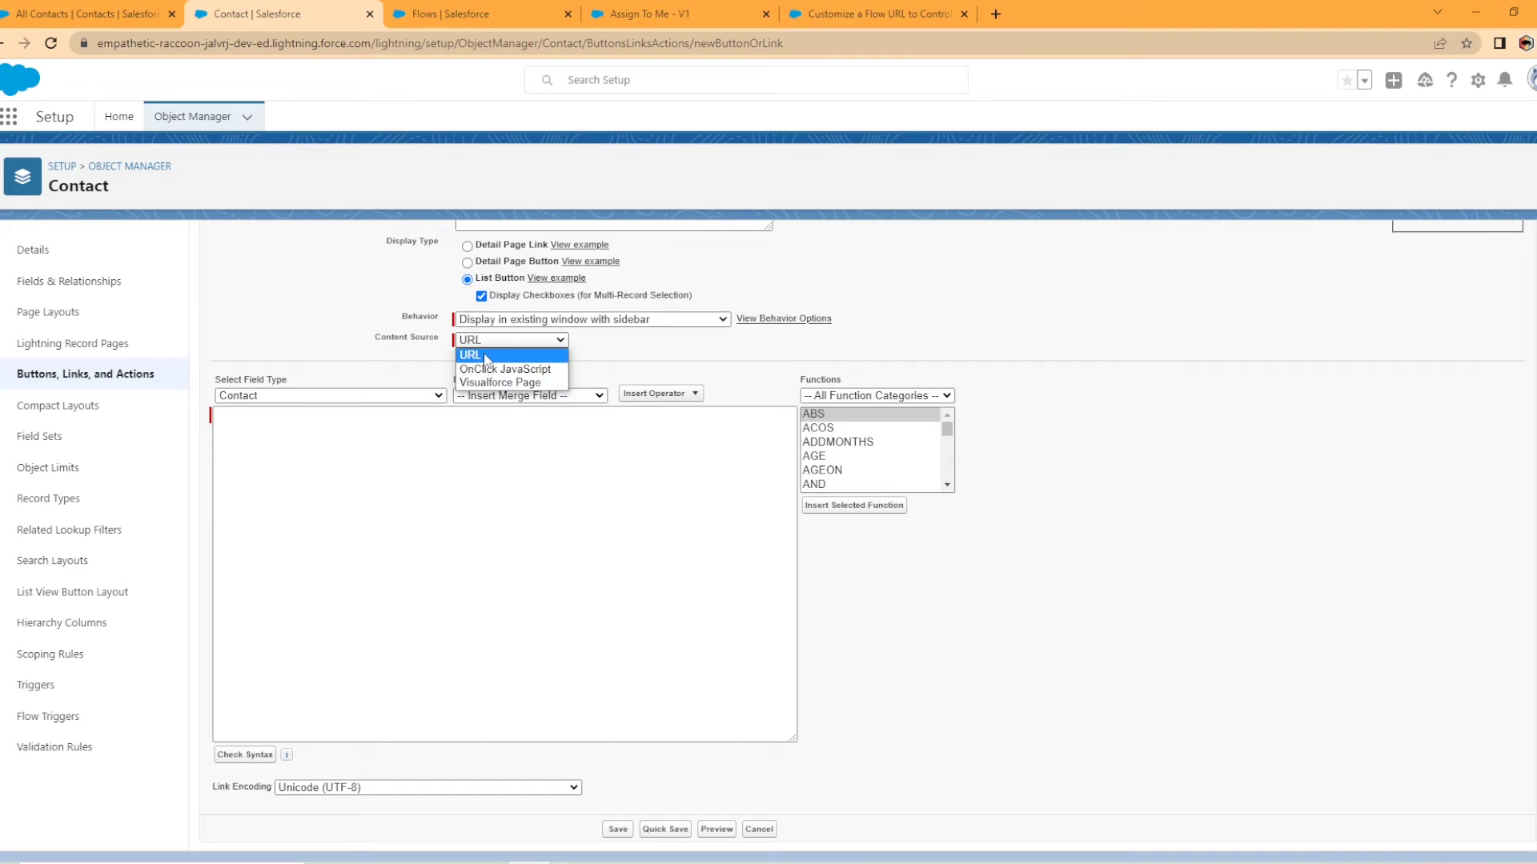
left_click(485, 357)
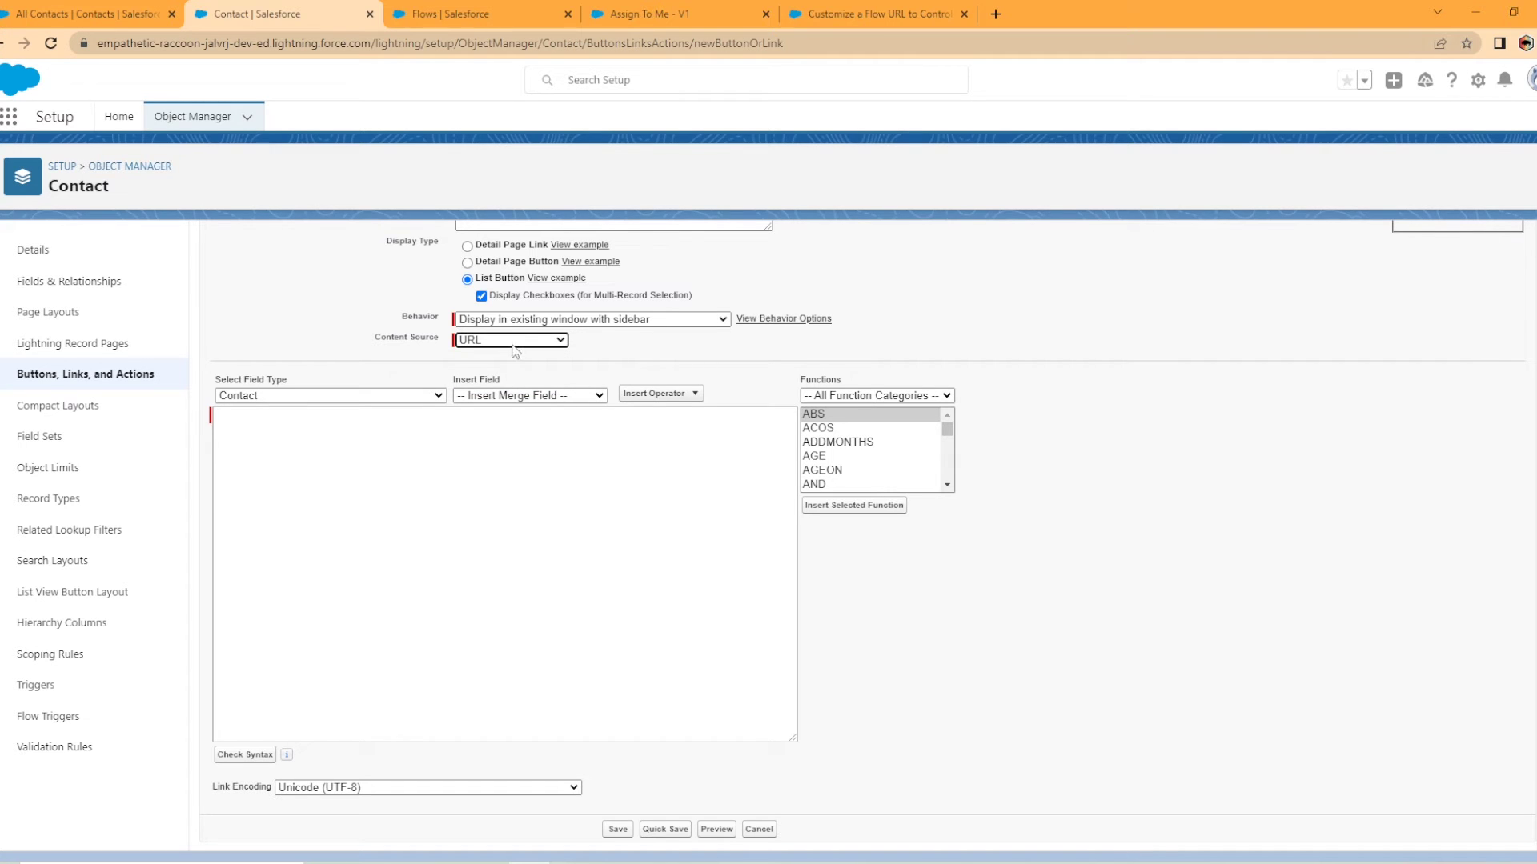
left_click(467, 12)
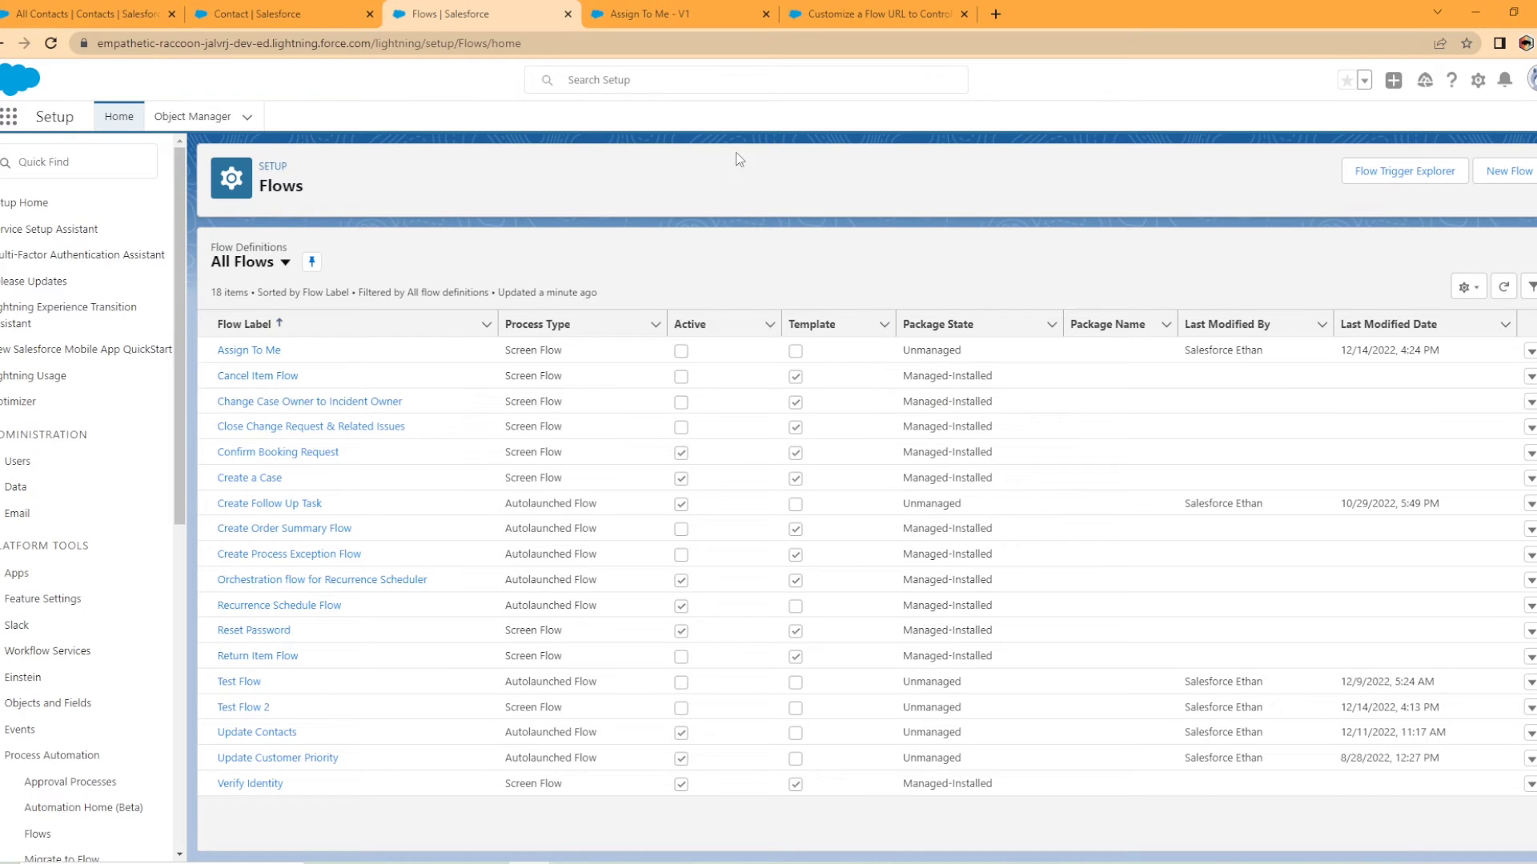
- Copy /flow/Assign_To_Me from the flow's Details and Versions page, back in the button's URL box
left_click(880, 14)
left_click(673, 14)
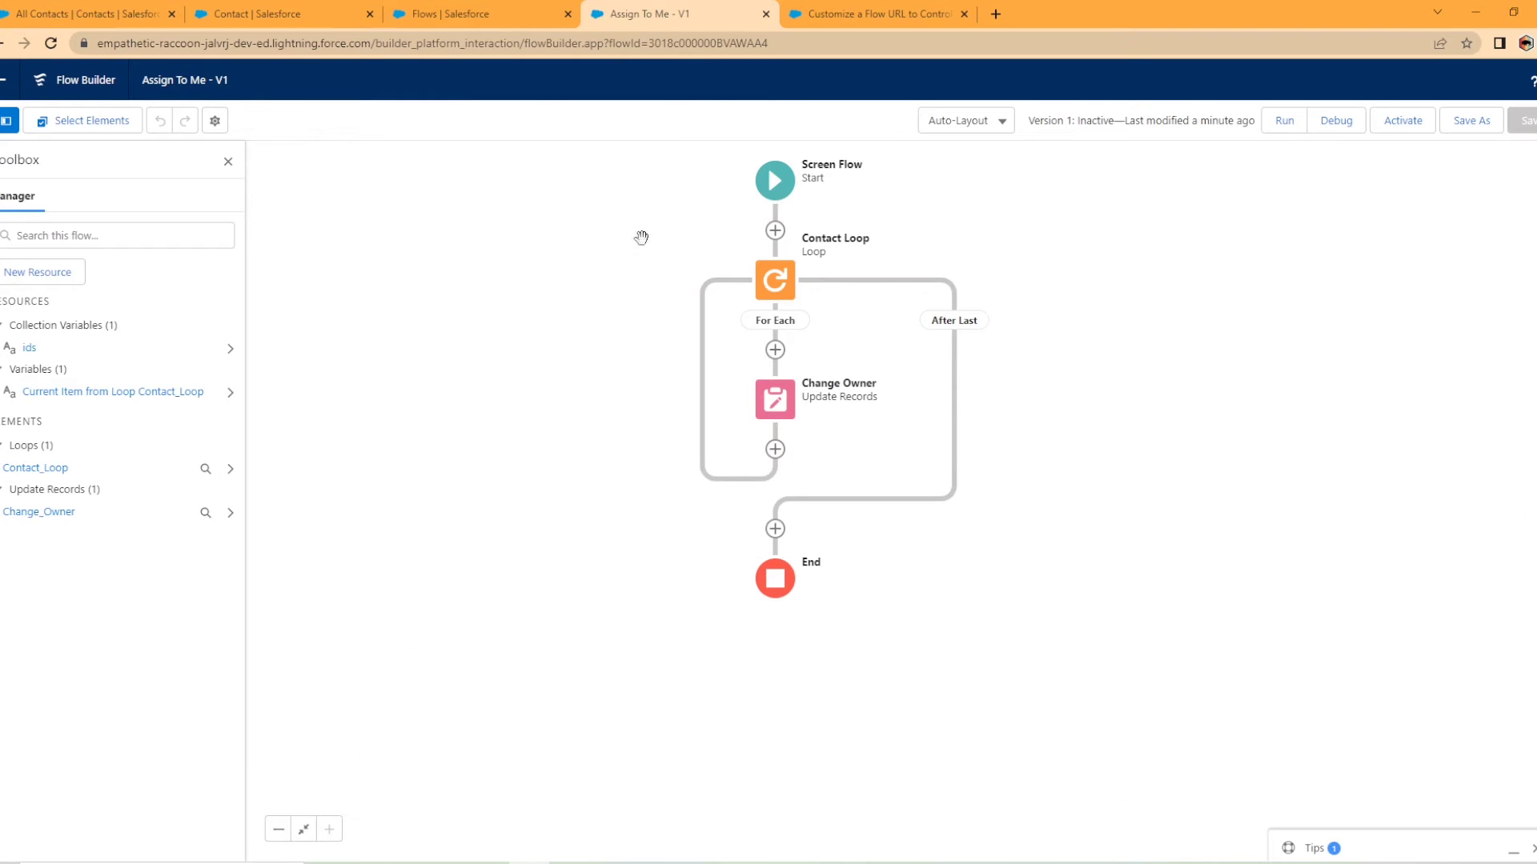
left_click(501, 7)
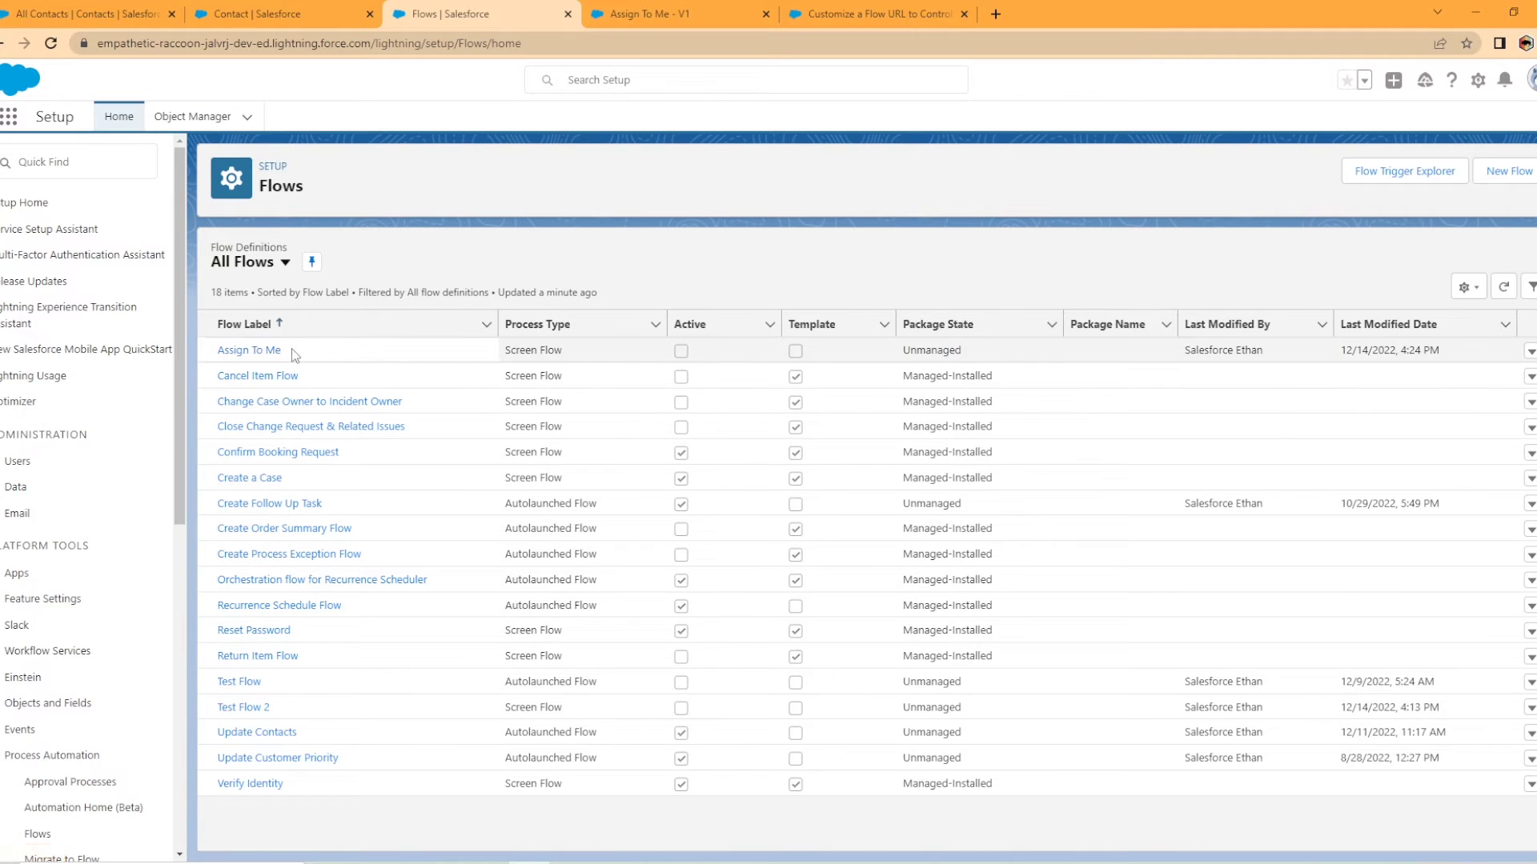
left_click(1530, 351)
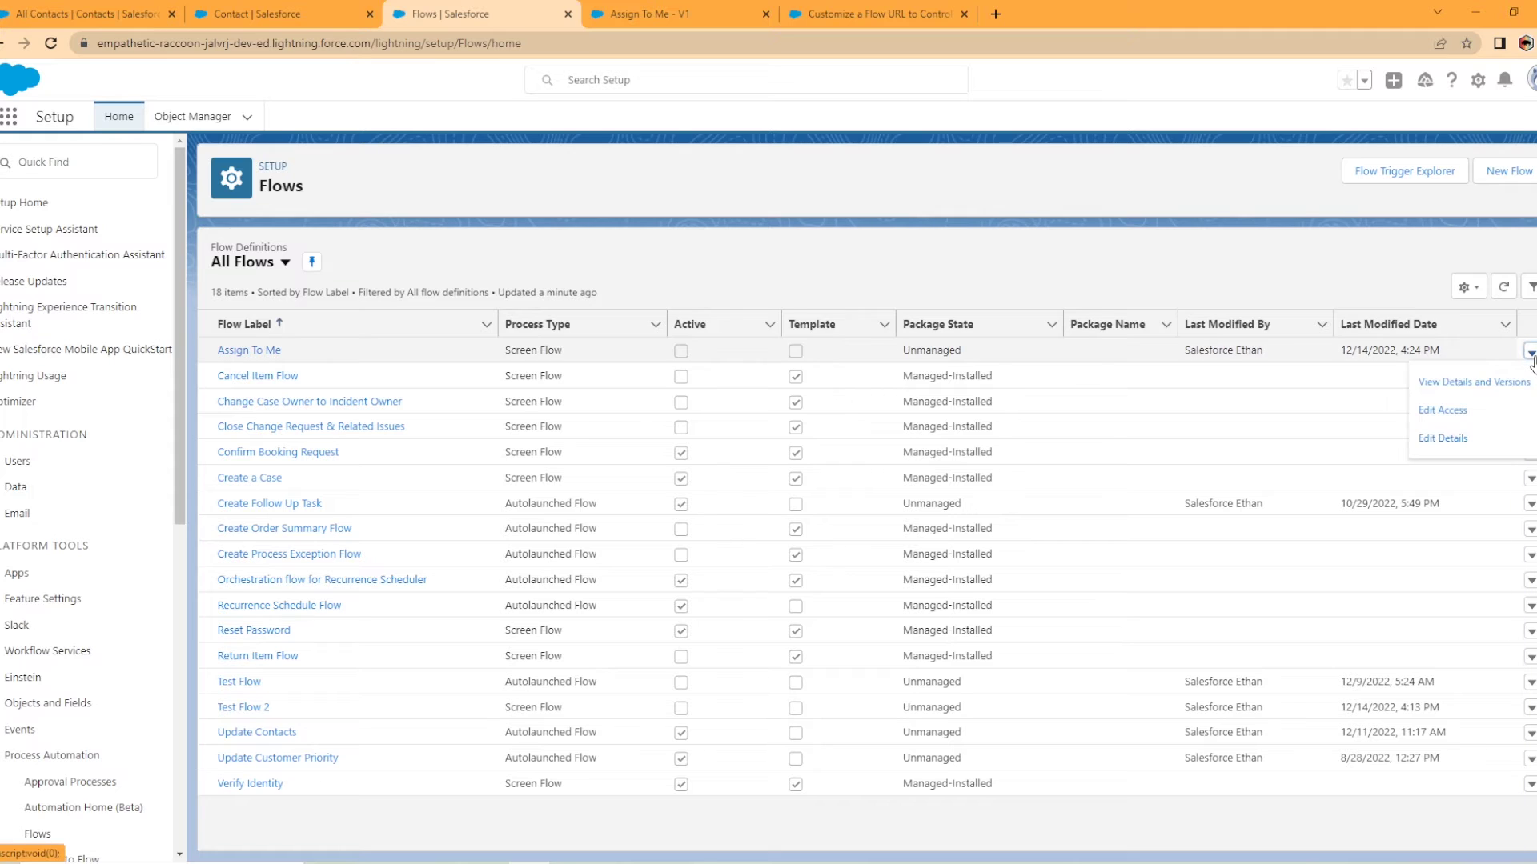
left_click(1448, 386)
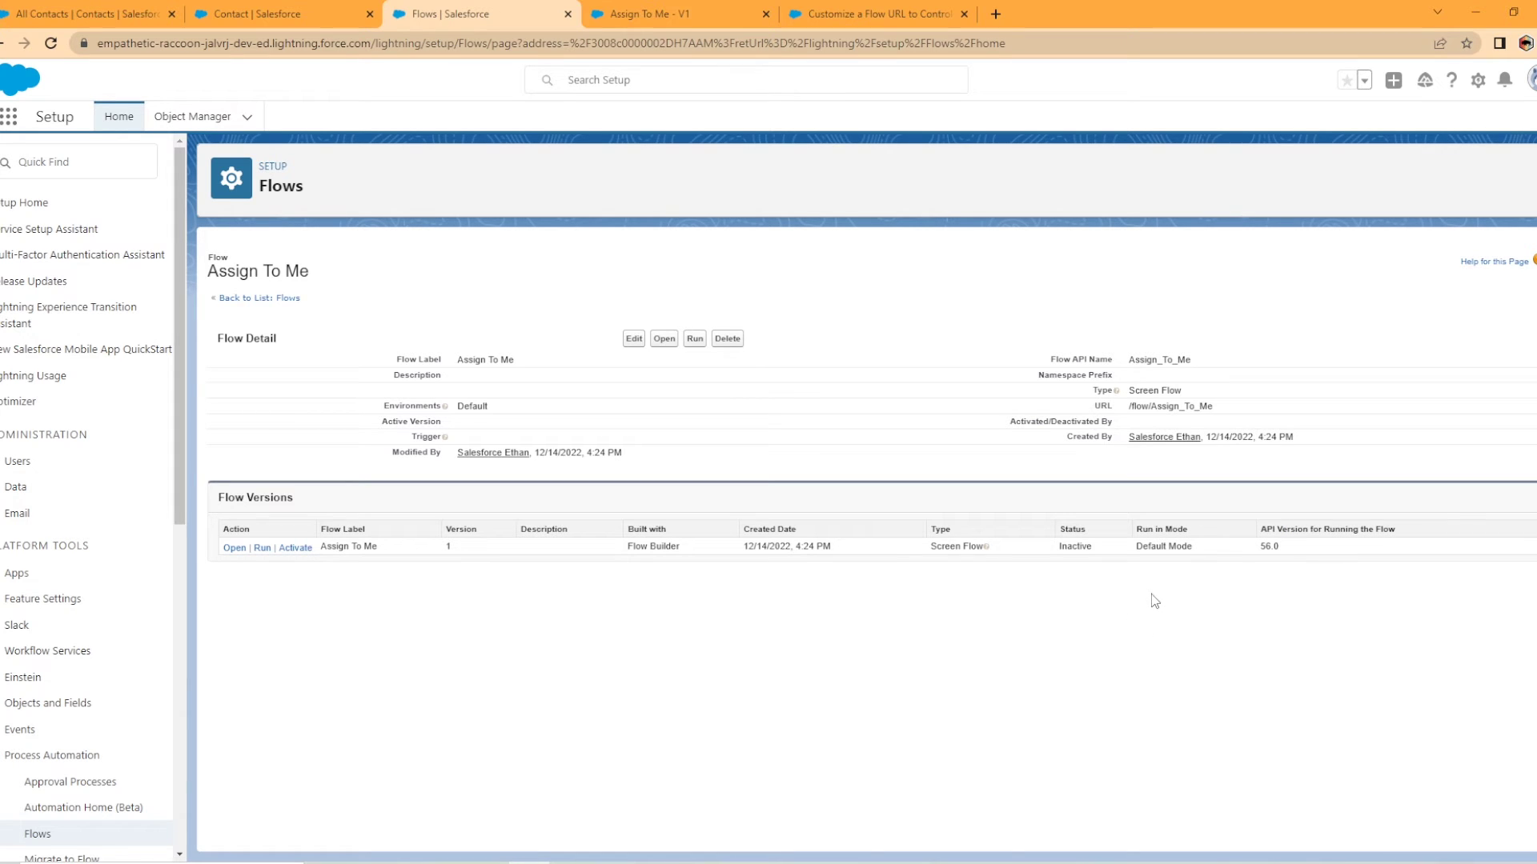
left_click_drag(1222, 415, 1131, 416)
key("ctrl+c")
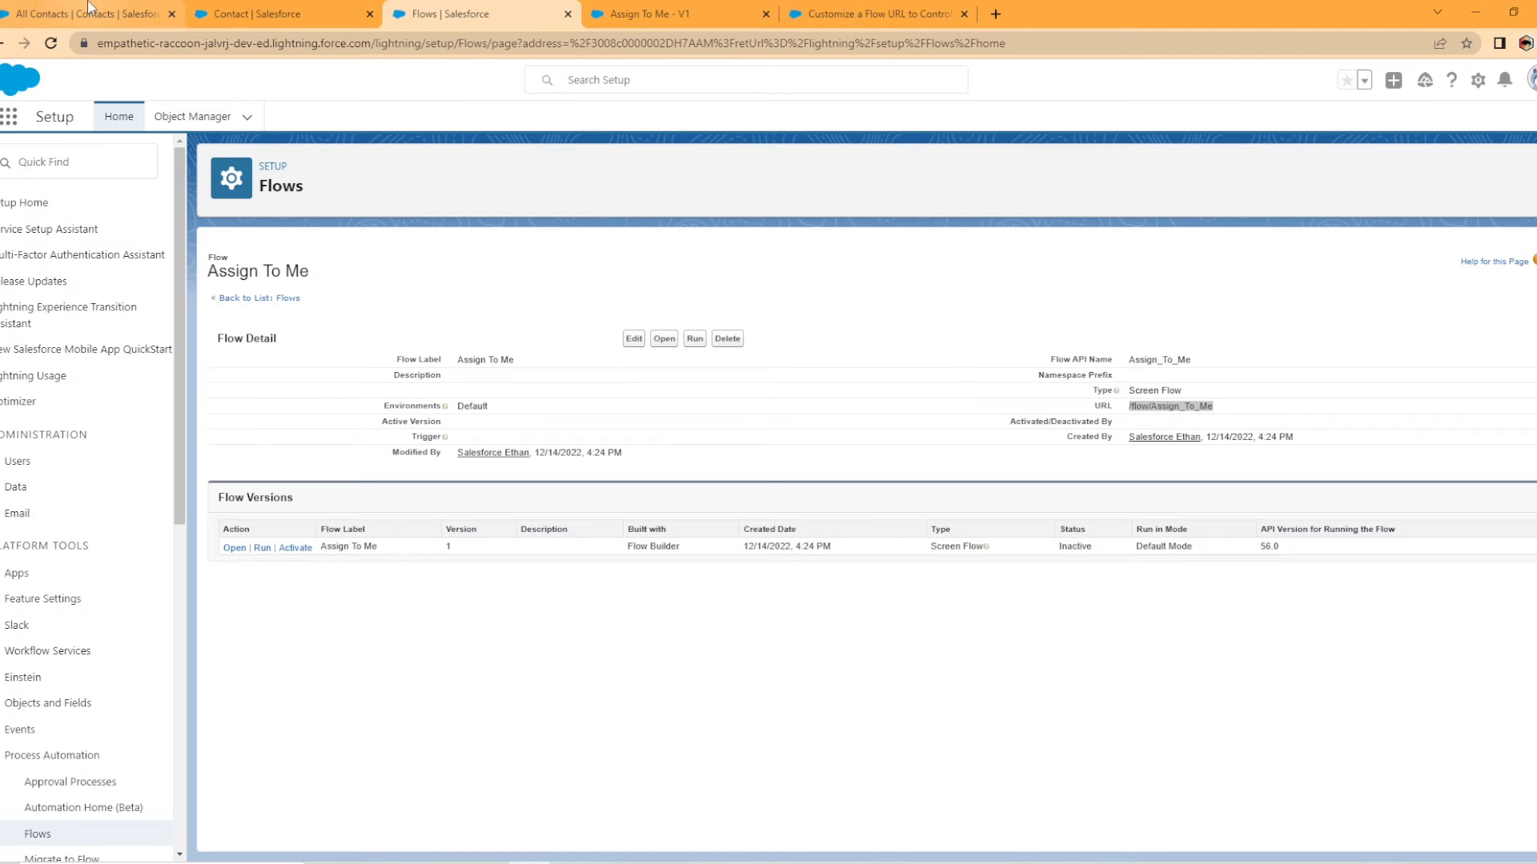
left_click(48, 14)
left_click(257, 14)
left_click(270, 422)
- Paste /flow/Assign_To_Me as the button URL, pass Check Syntax, and save the list button
key("ctrl+v")
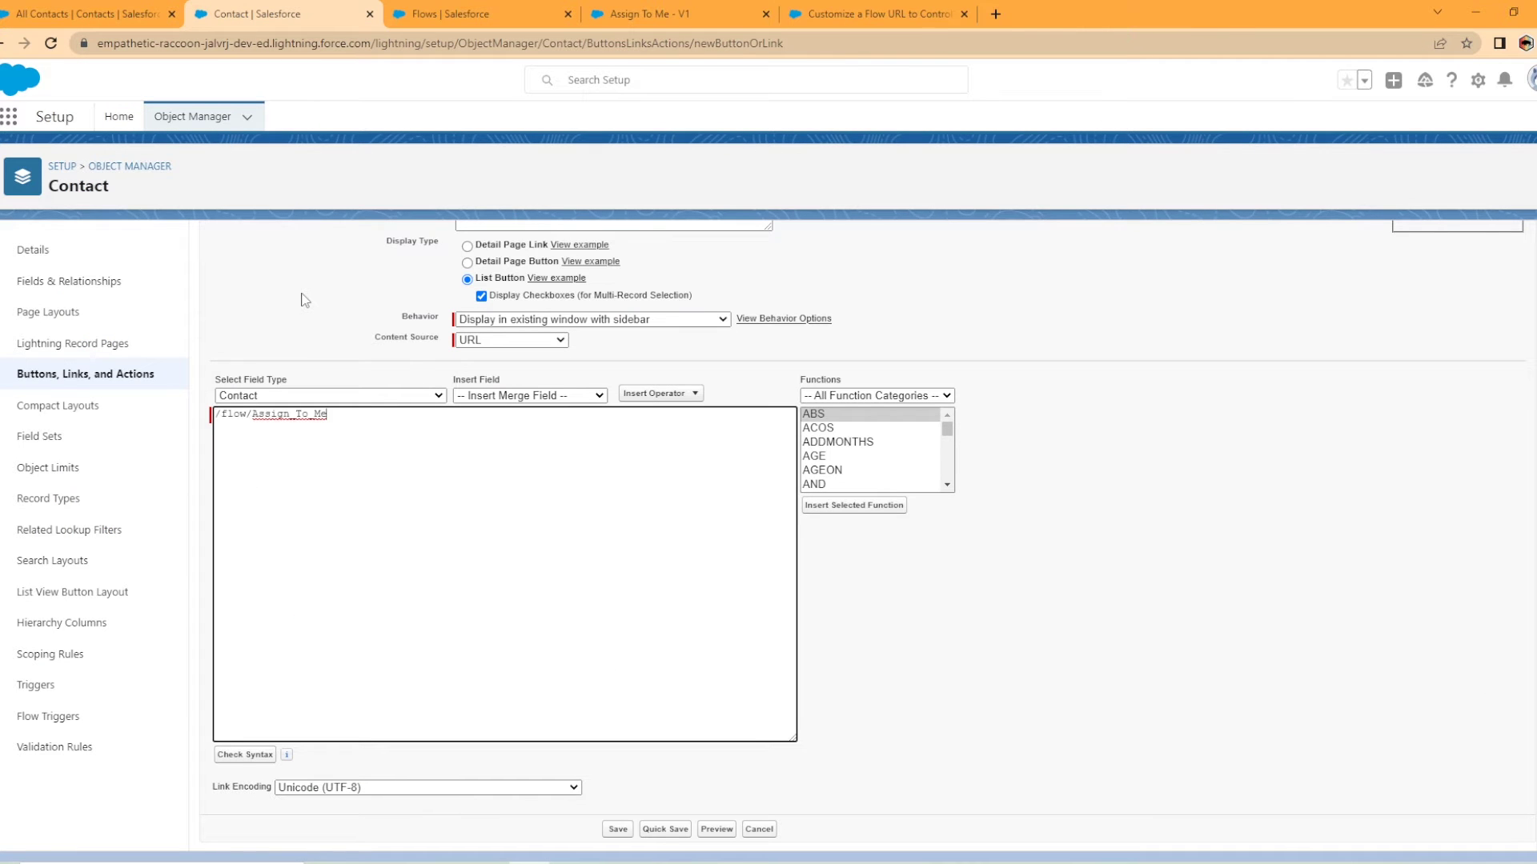
left_click(257, 755)
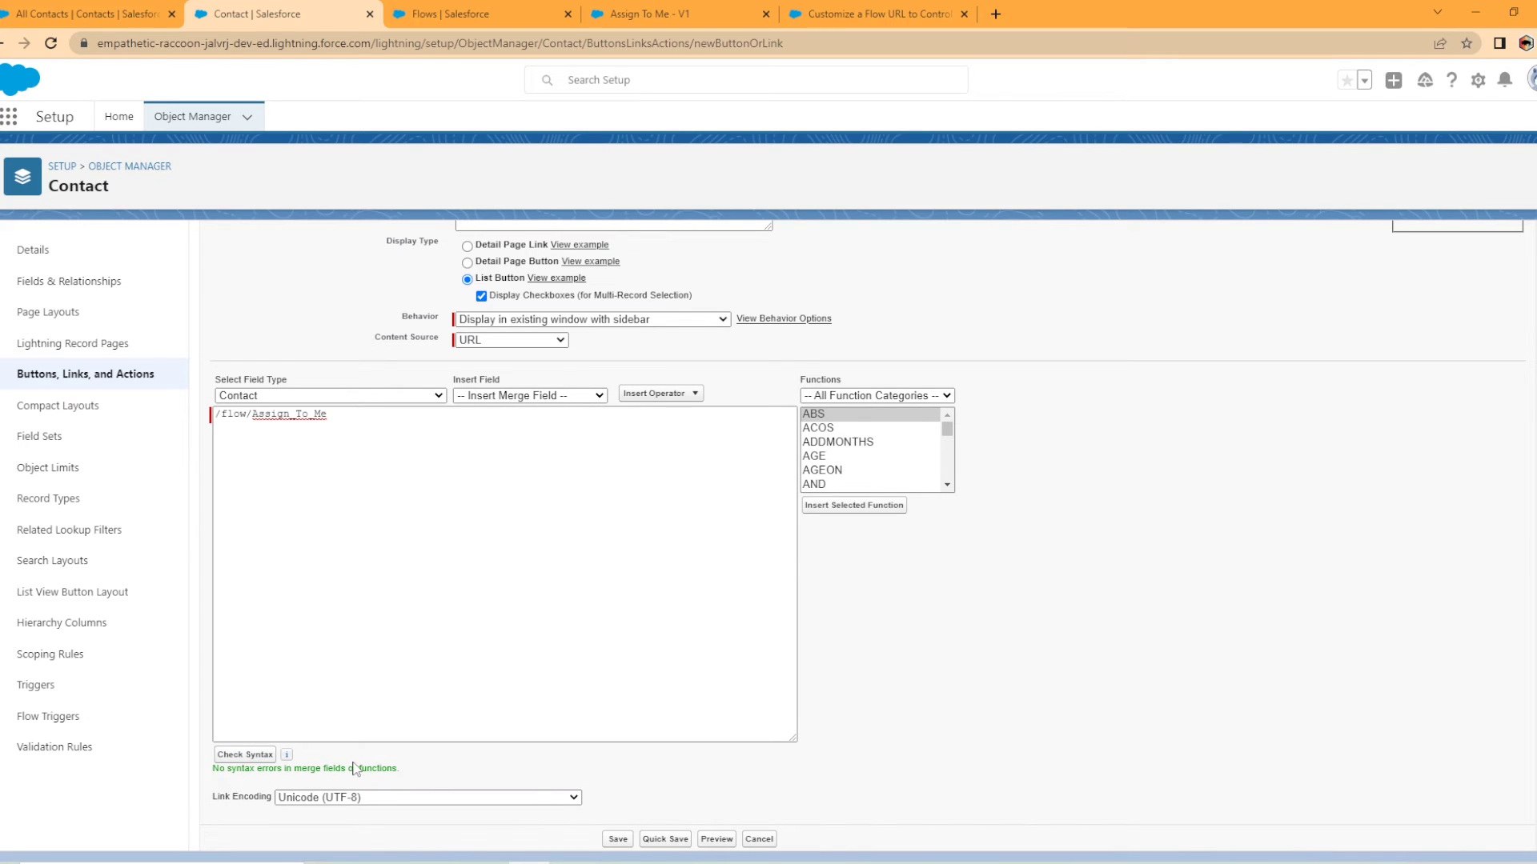
left_click(613, 838)
left_click(870, 427)
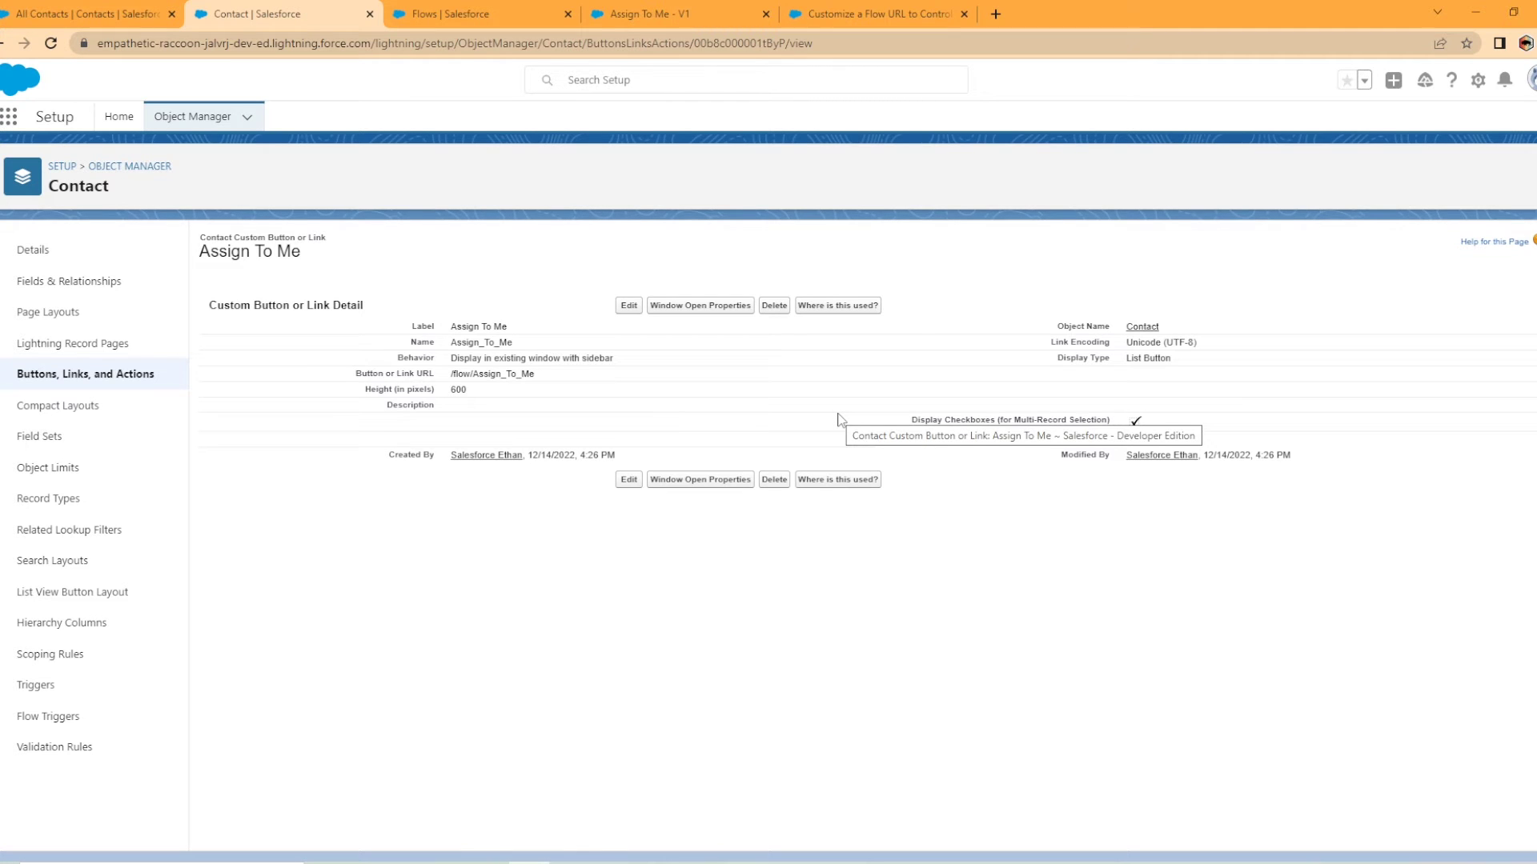
- Add Assign To Me to the Contact list view buttons, save, and reload All Contacts
left_click(93, 600)
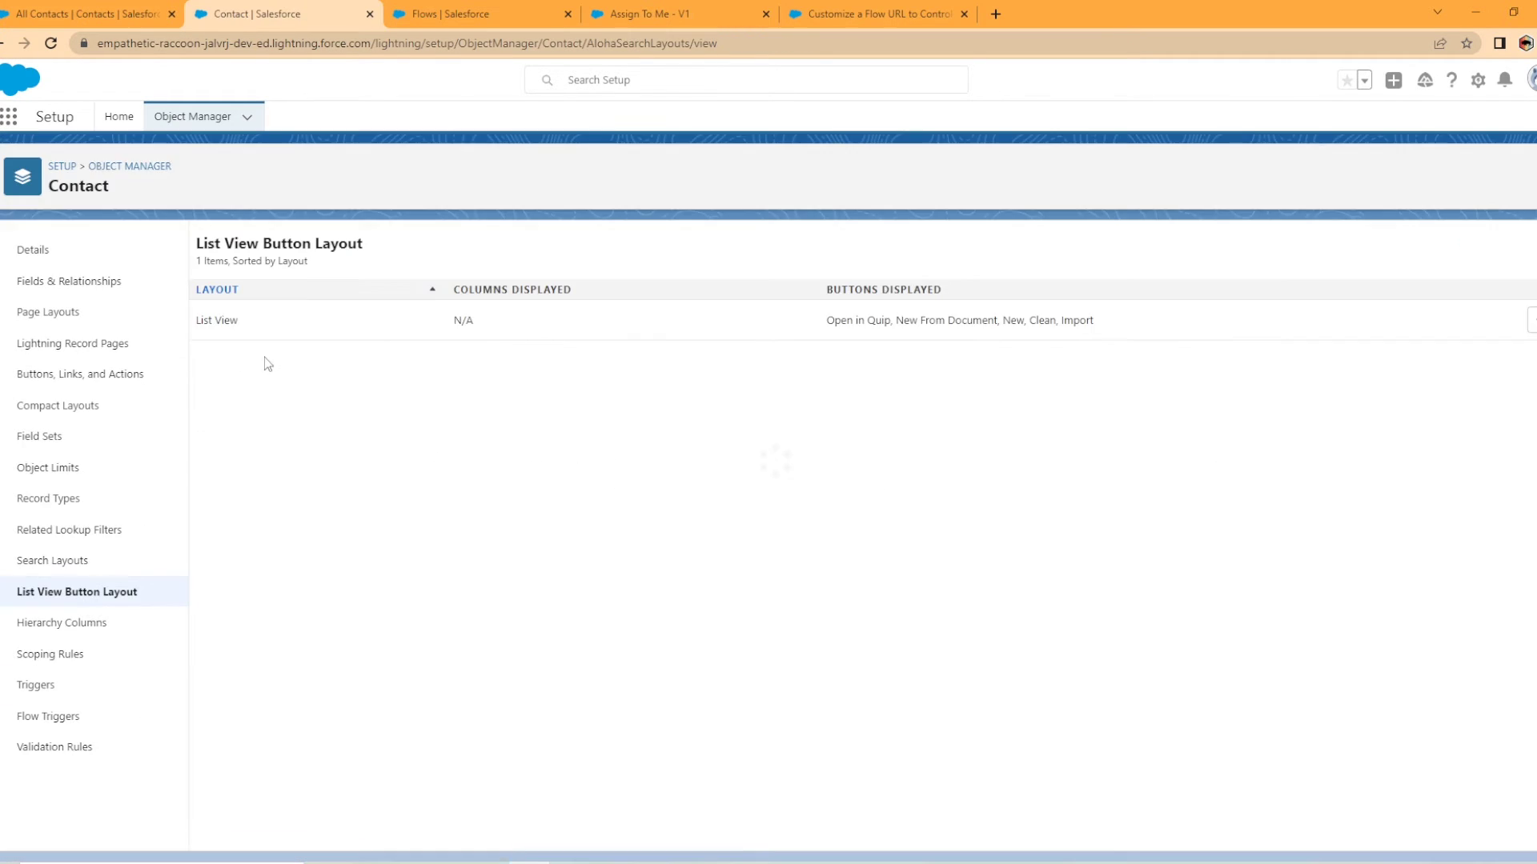
left_click(1531, 320)
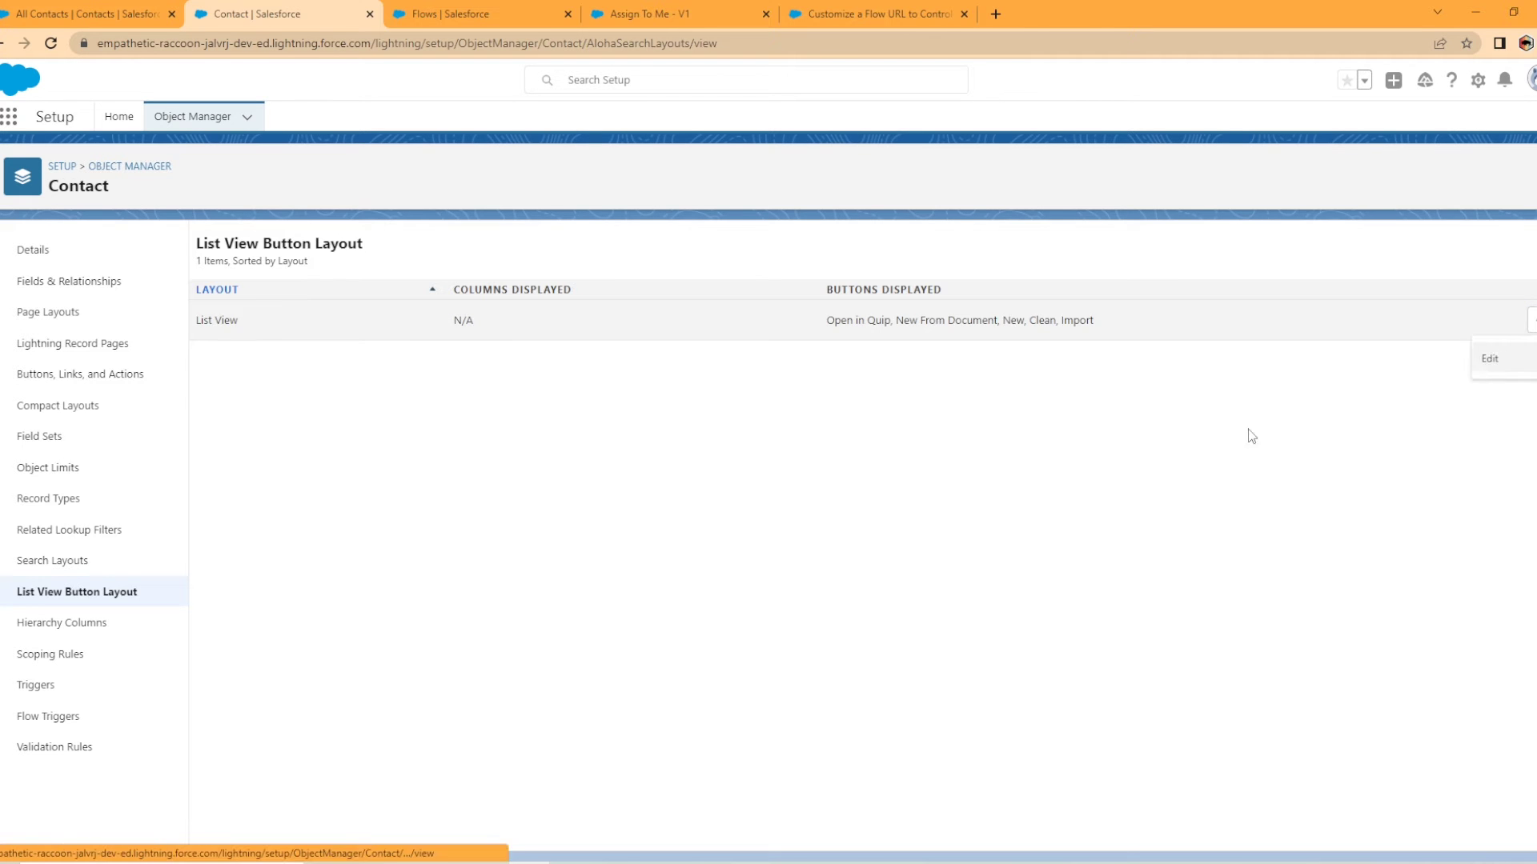
left_click(1494, 357)
scroll(320, 664, "down", 1)
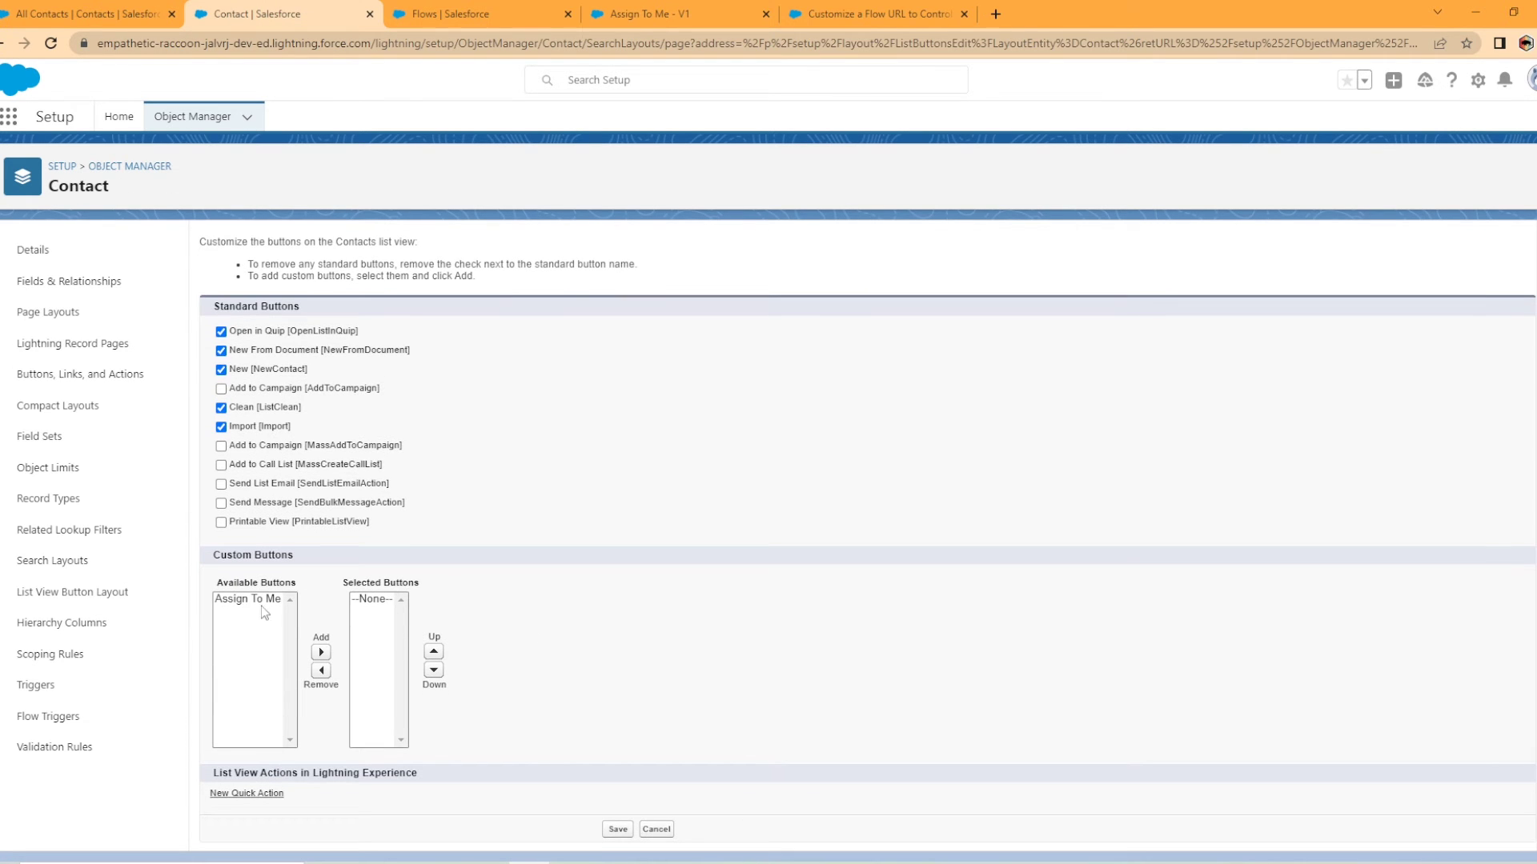
left_click(265, 610)
left_click(321, 653)
left_click(618, 830)
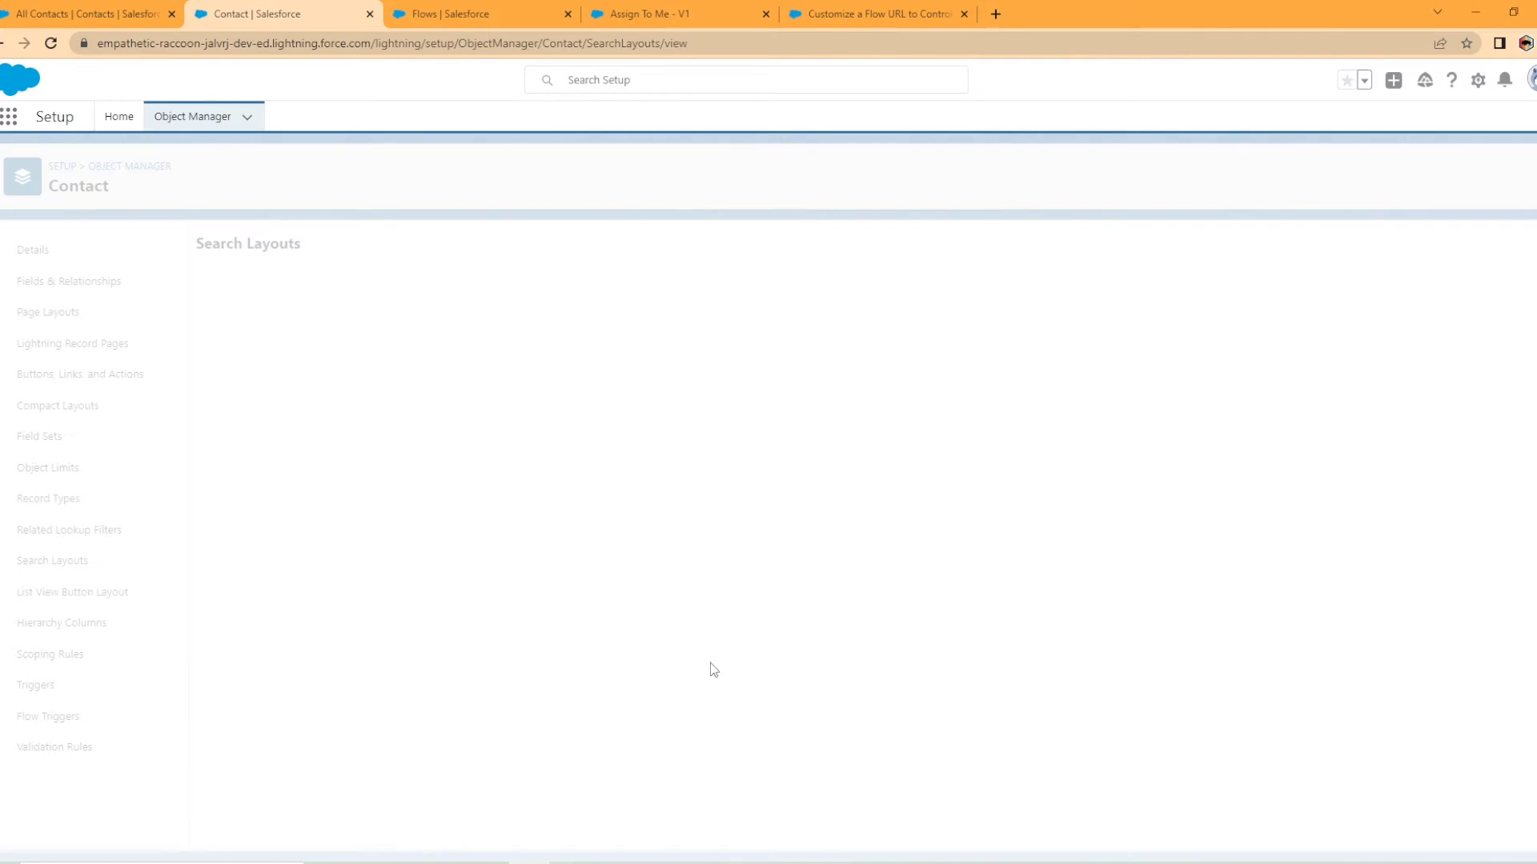
left_click(118, 8)
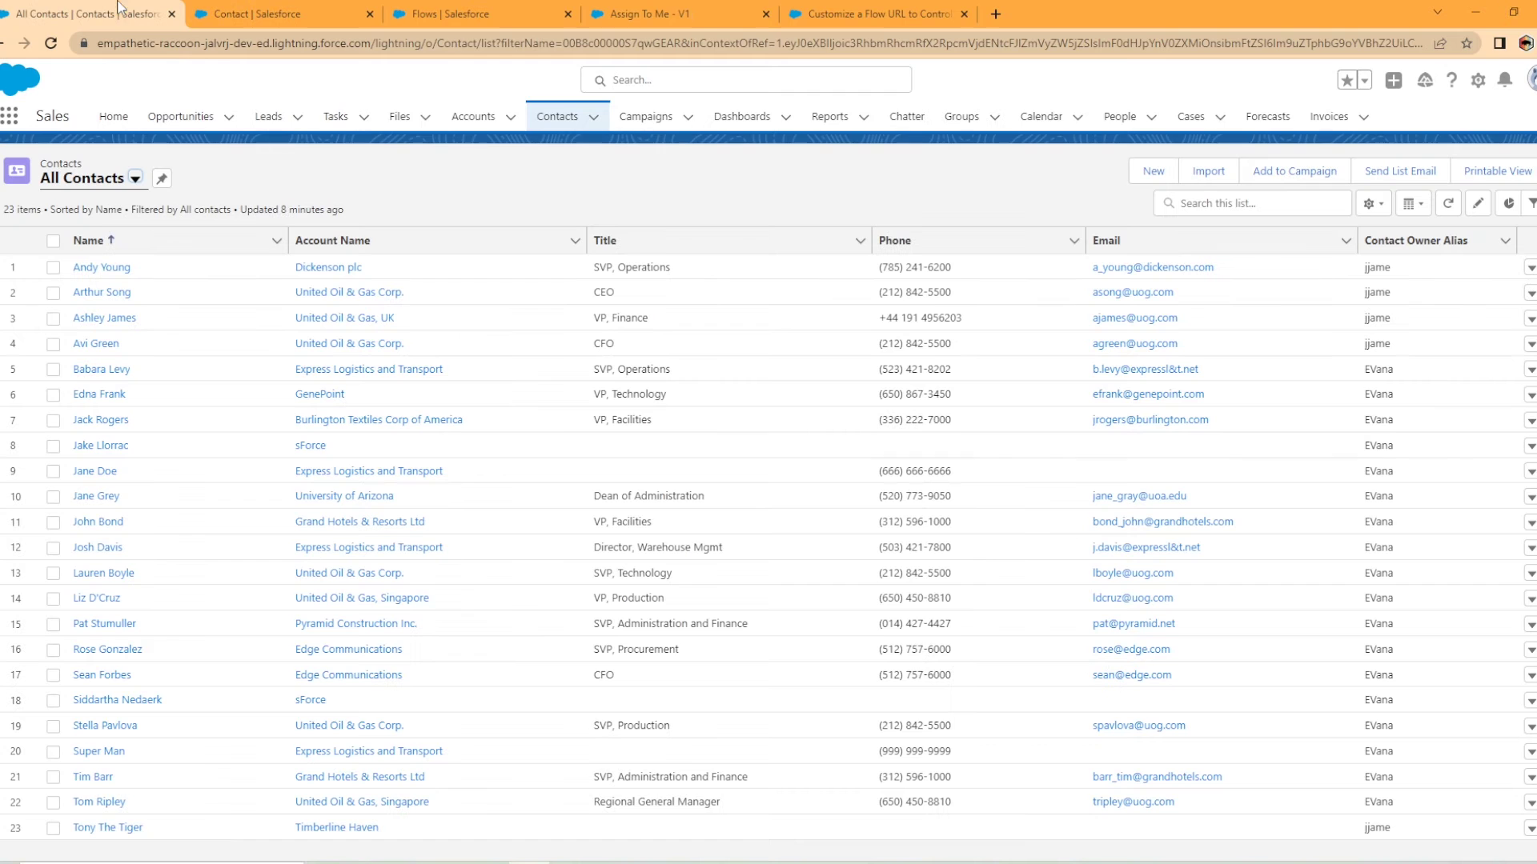
left_click(53, 44)
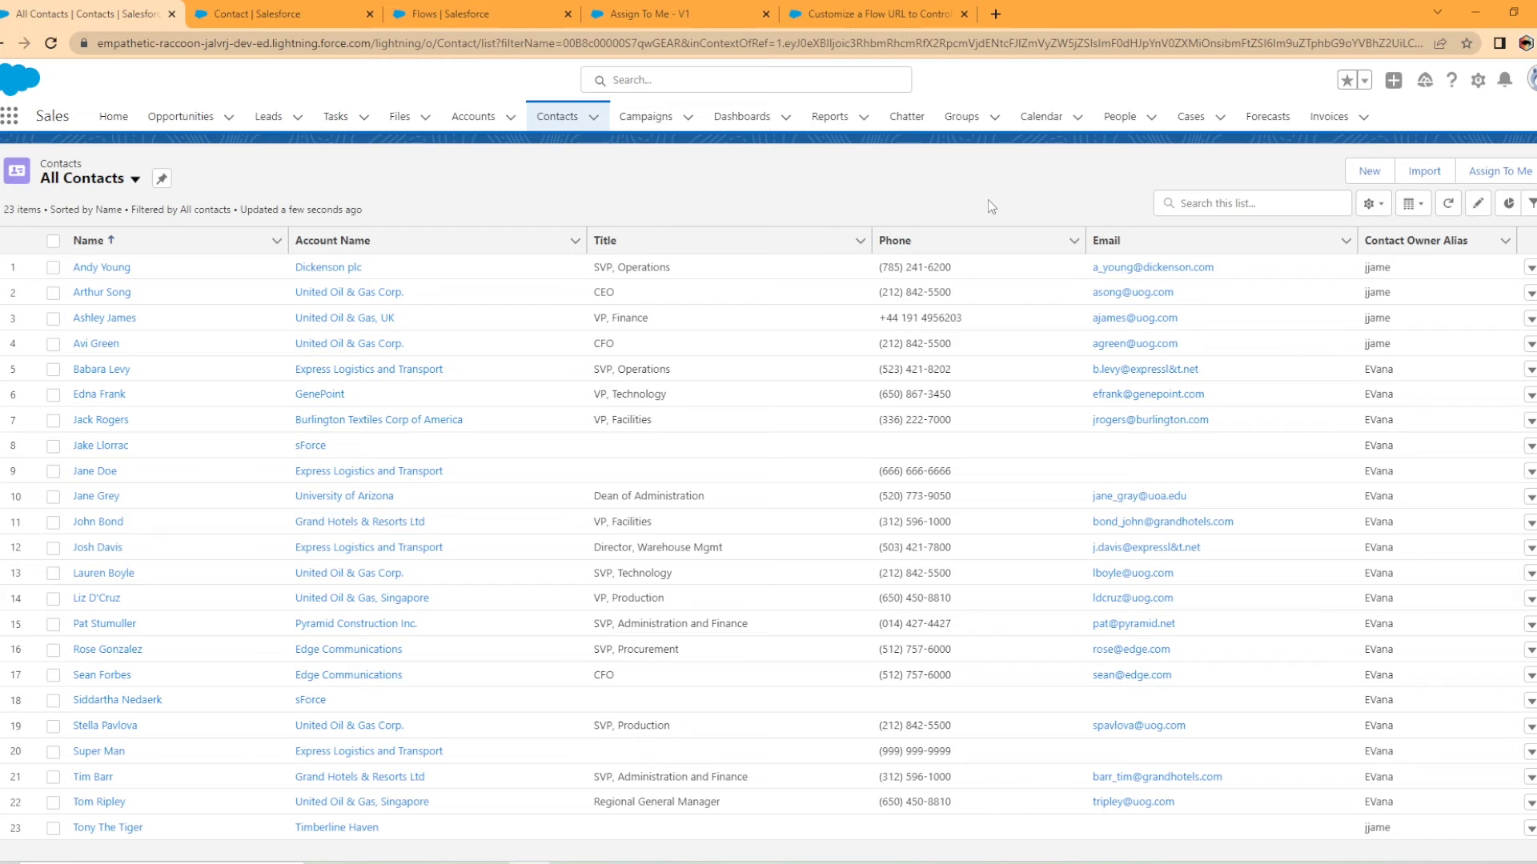
- Activate version 1 of the Assign To Me flow and return to All Contacts
left_click(847, 11)
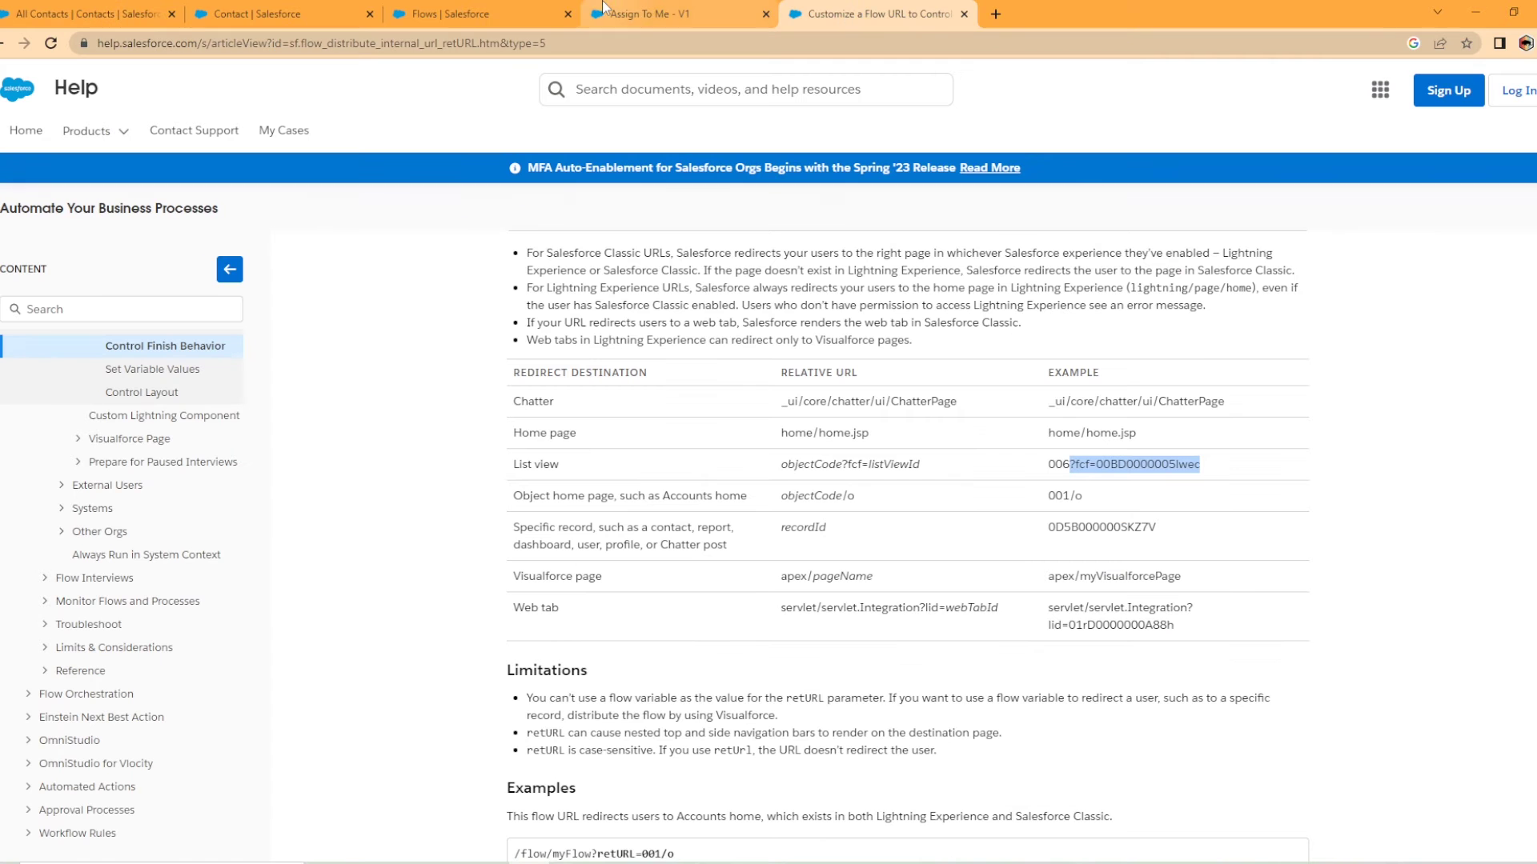
left_click(657, 14)
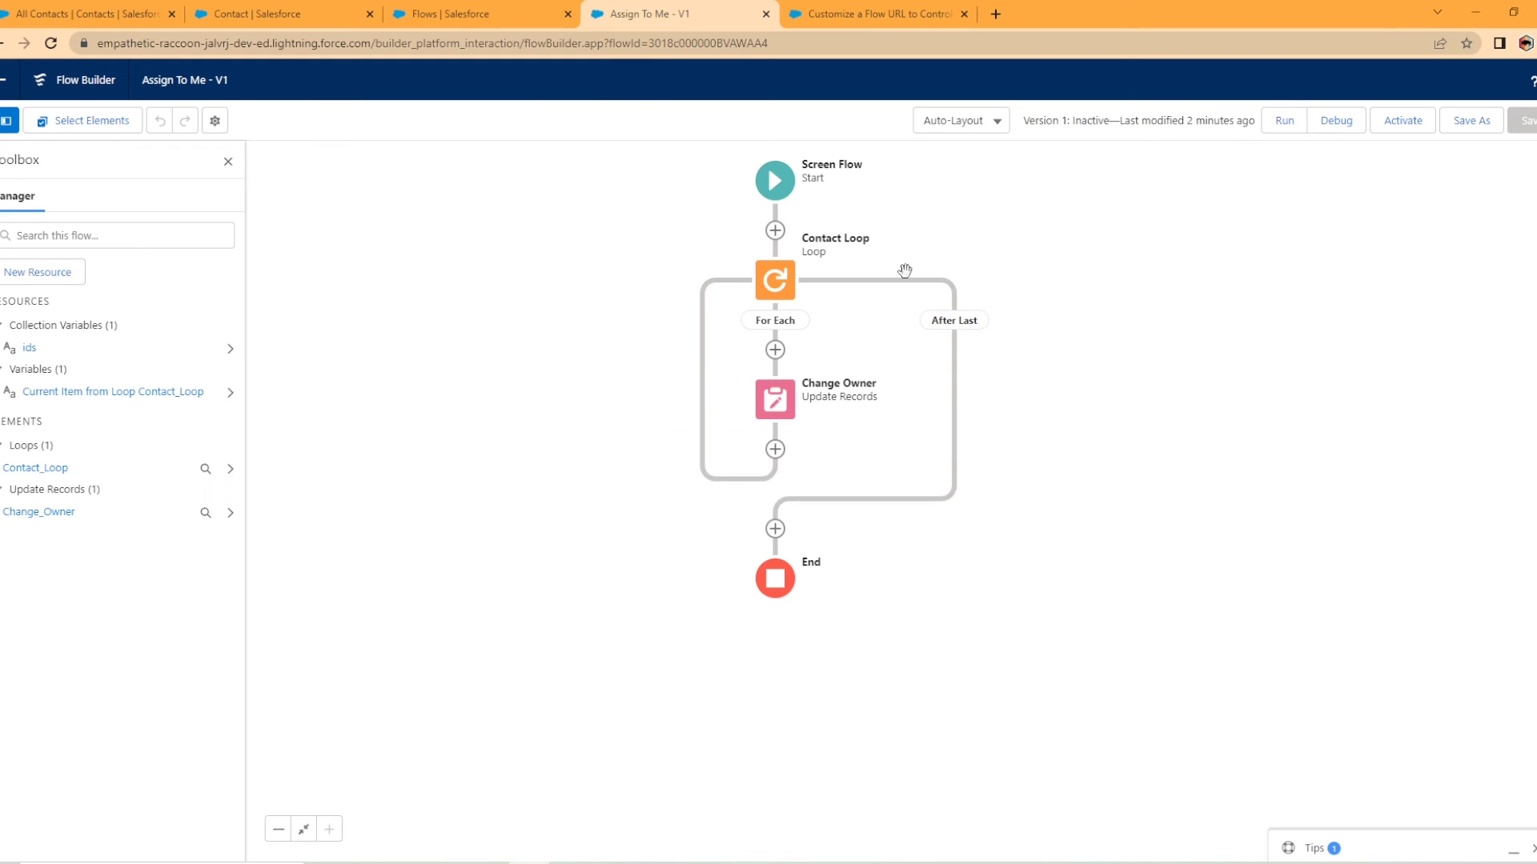
left_click(1409, 128)
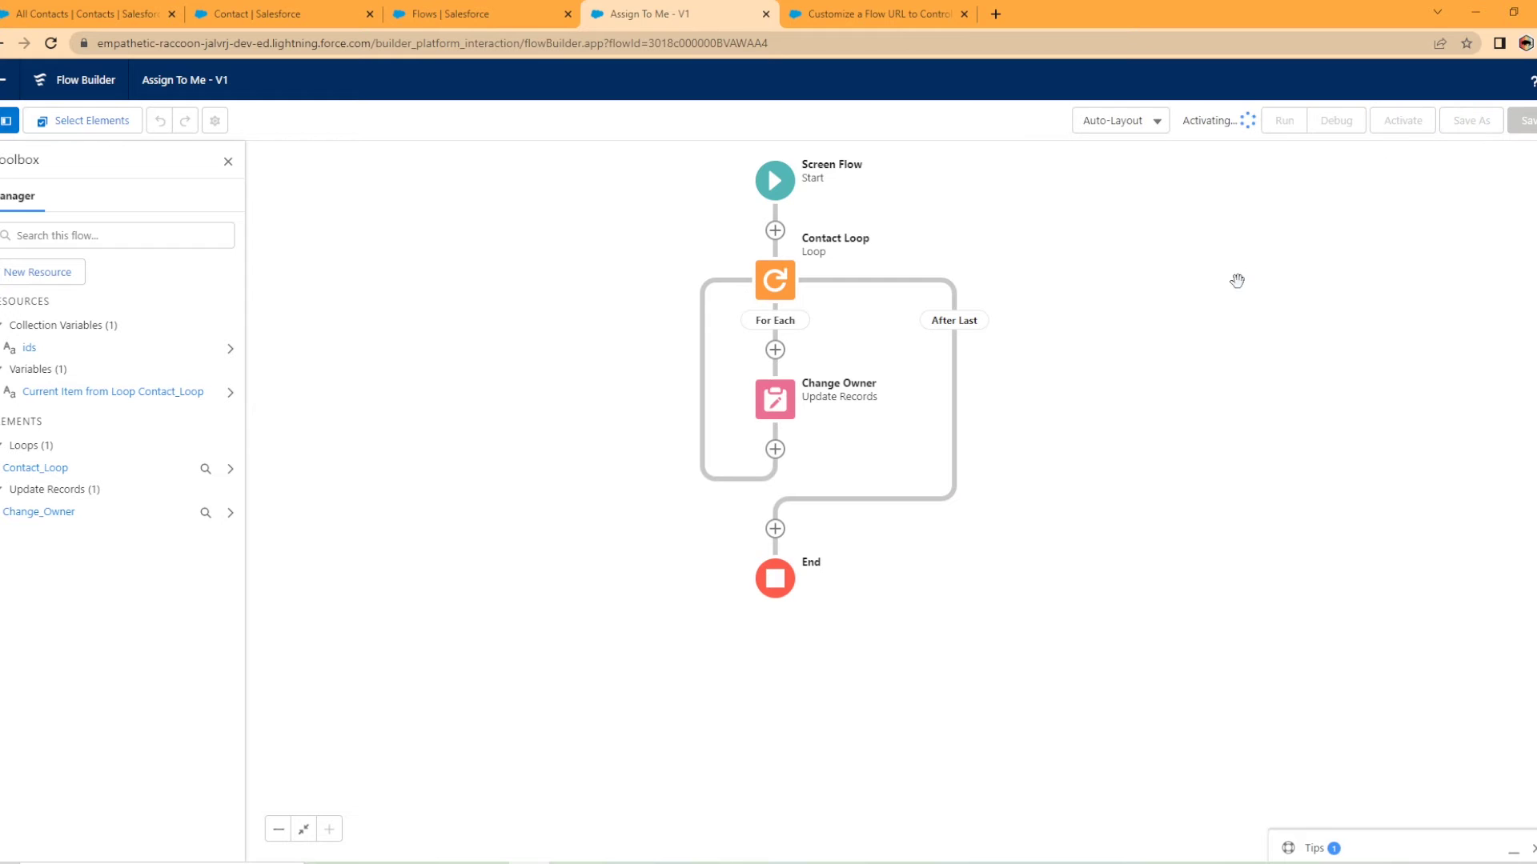
left_click(122, 18)
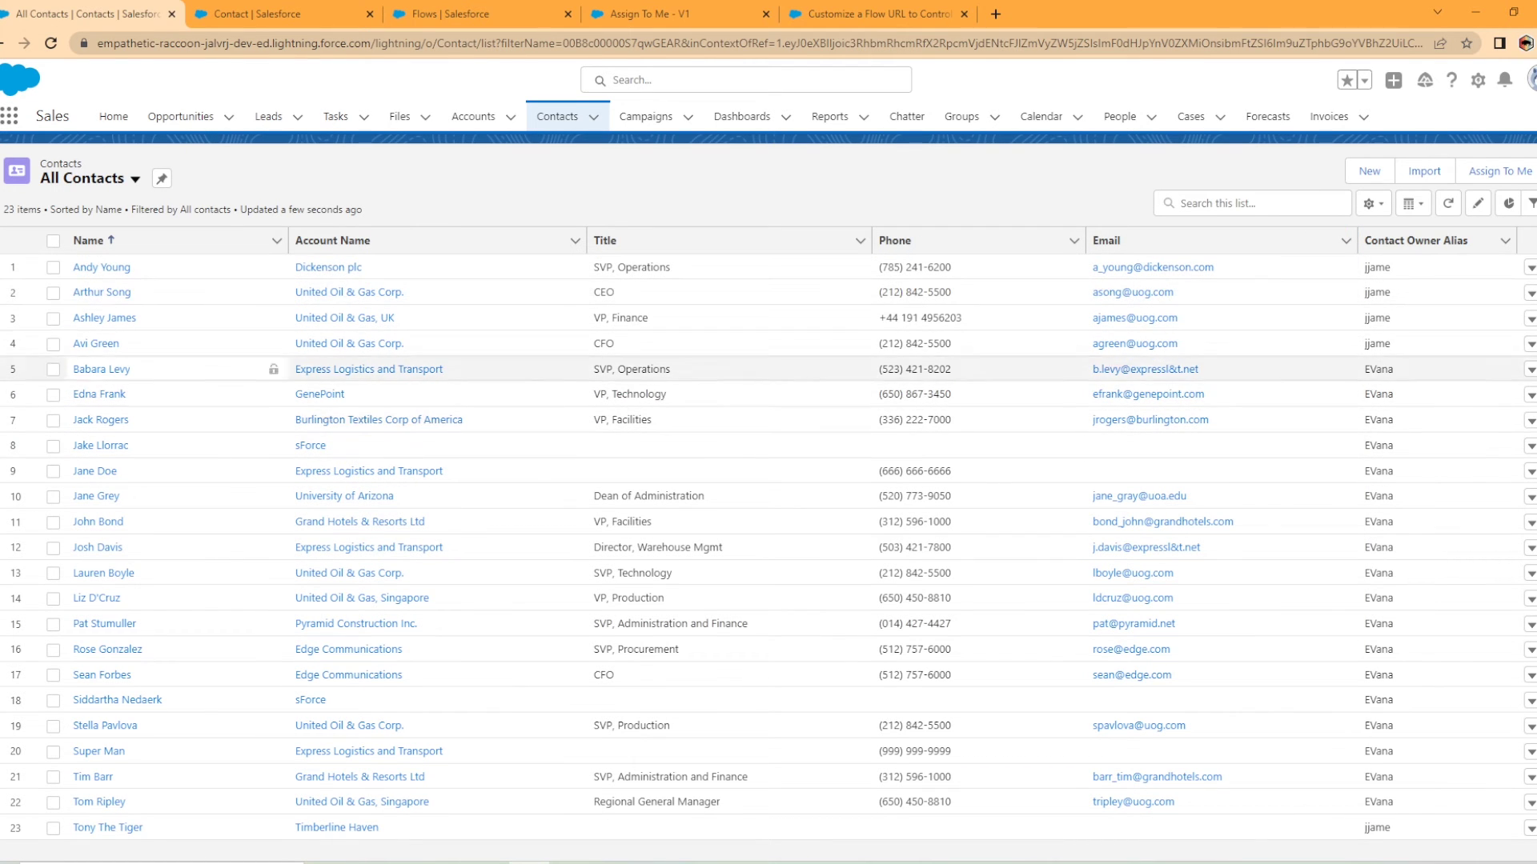
- Select the first two contacts, then pin All Contacts as the default list view
left_click(53, 267)
left_click(53, 293)
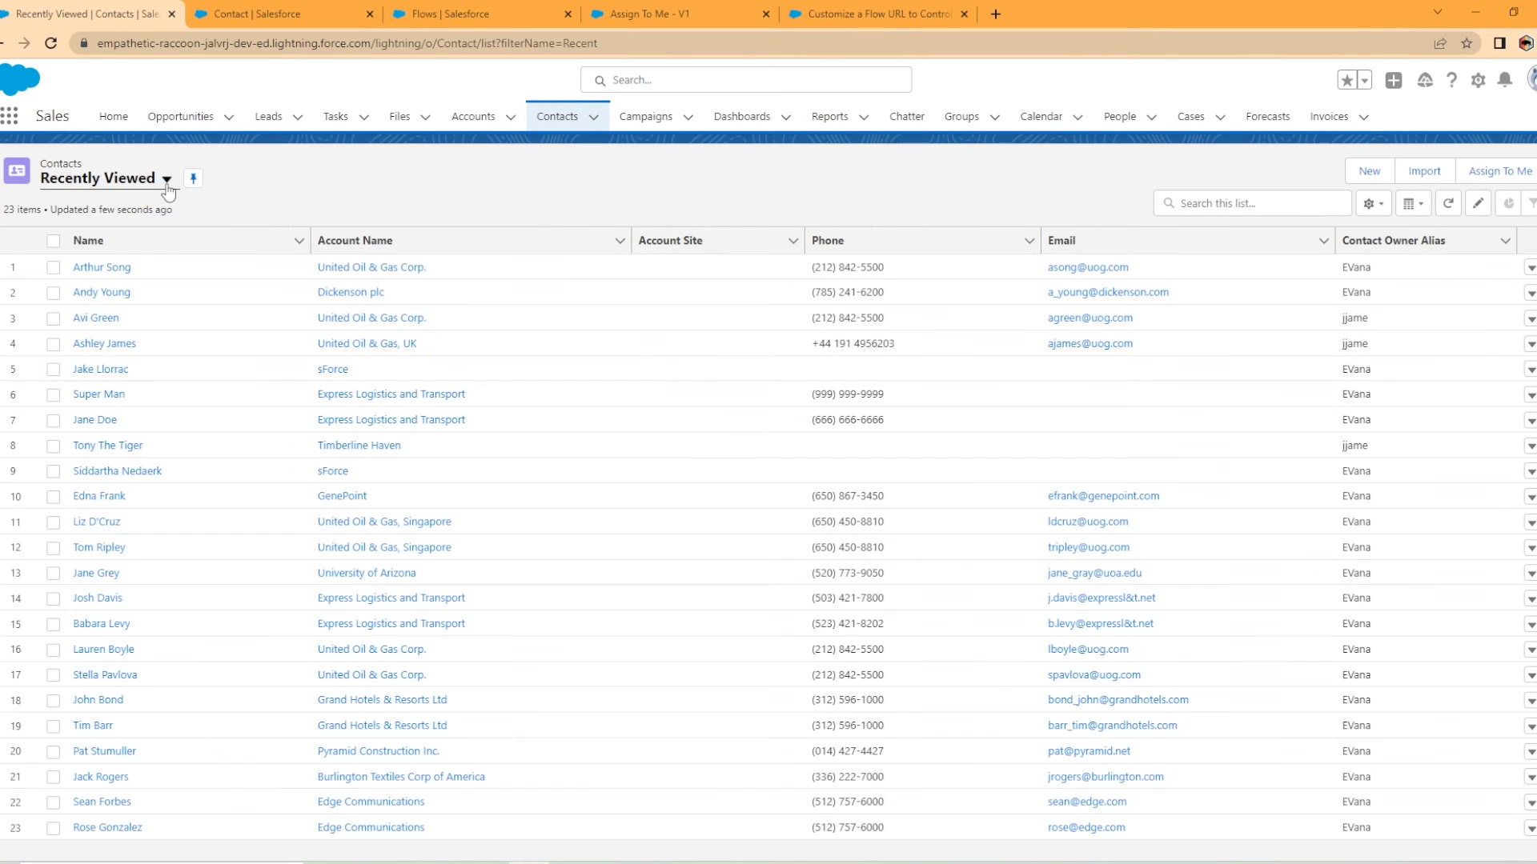
left_click(167, 178)
left_click(108, 240)
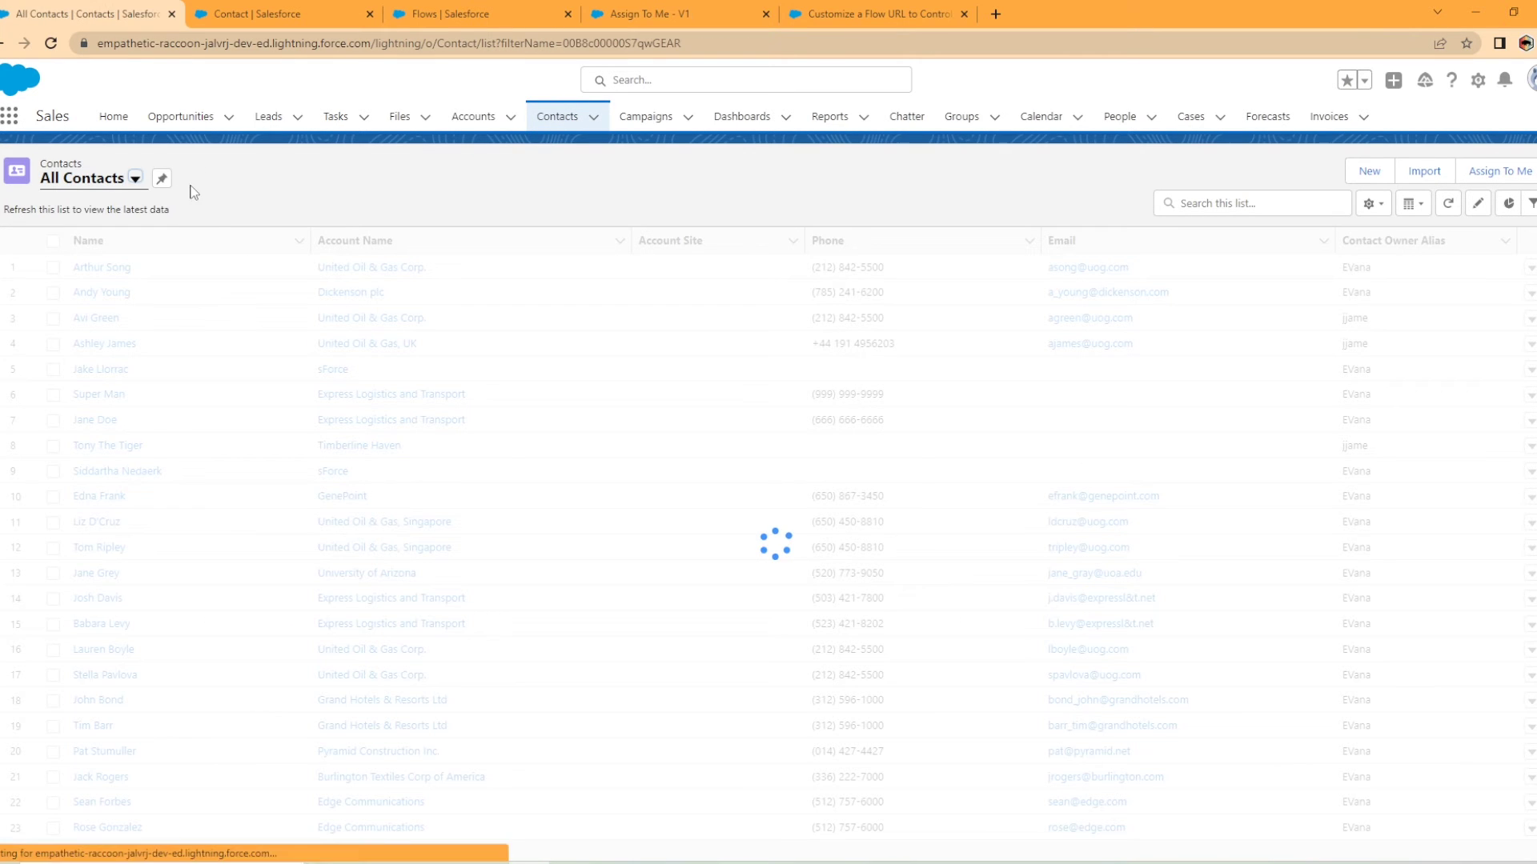
left_click(162, 178)
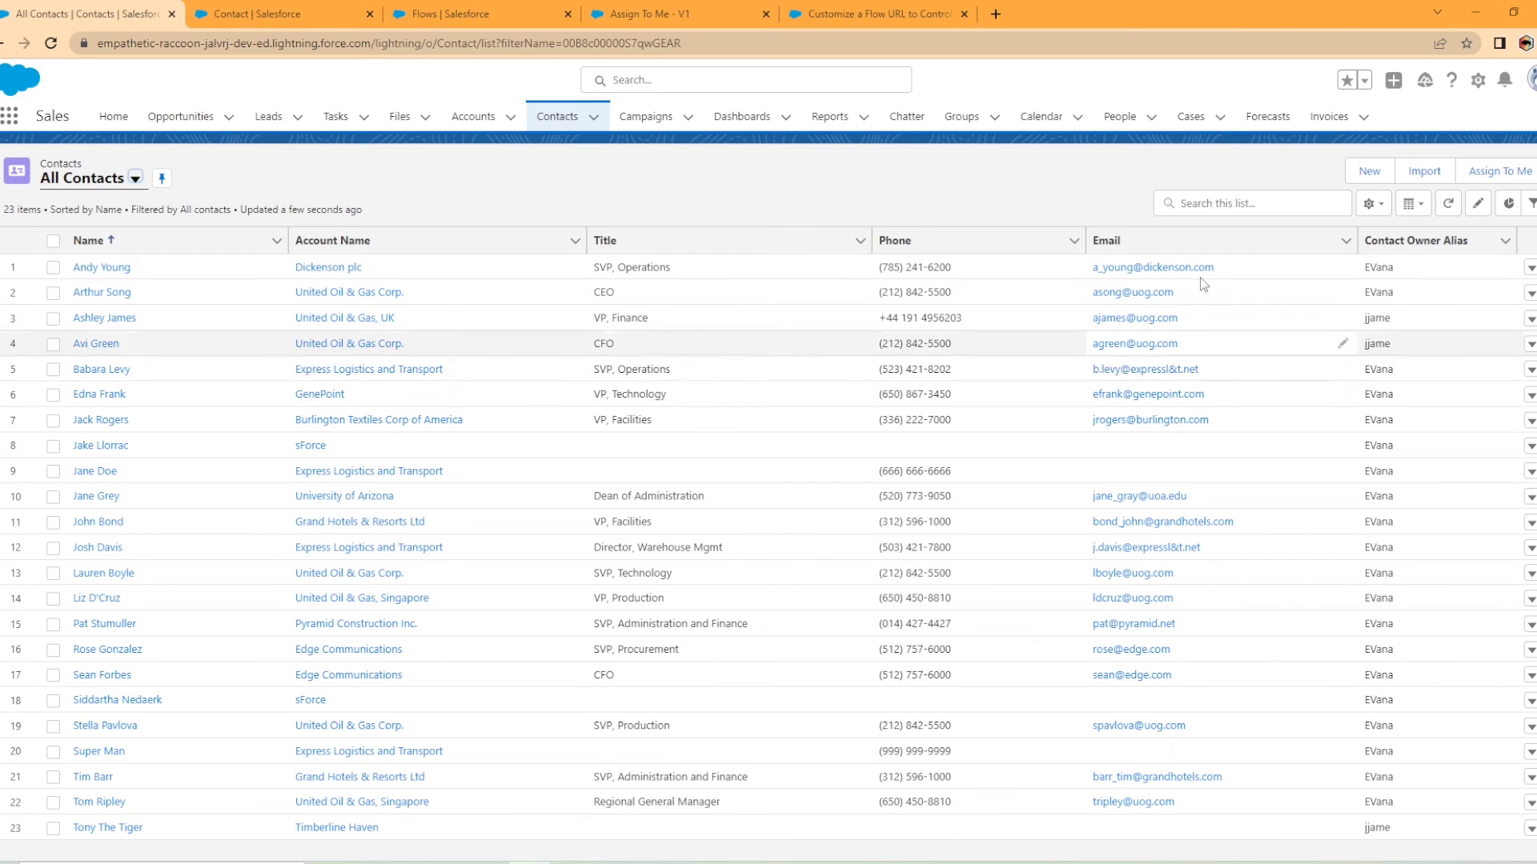
left_click(588, 16)
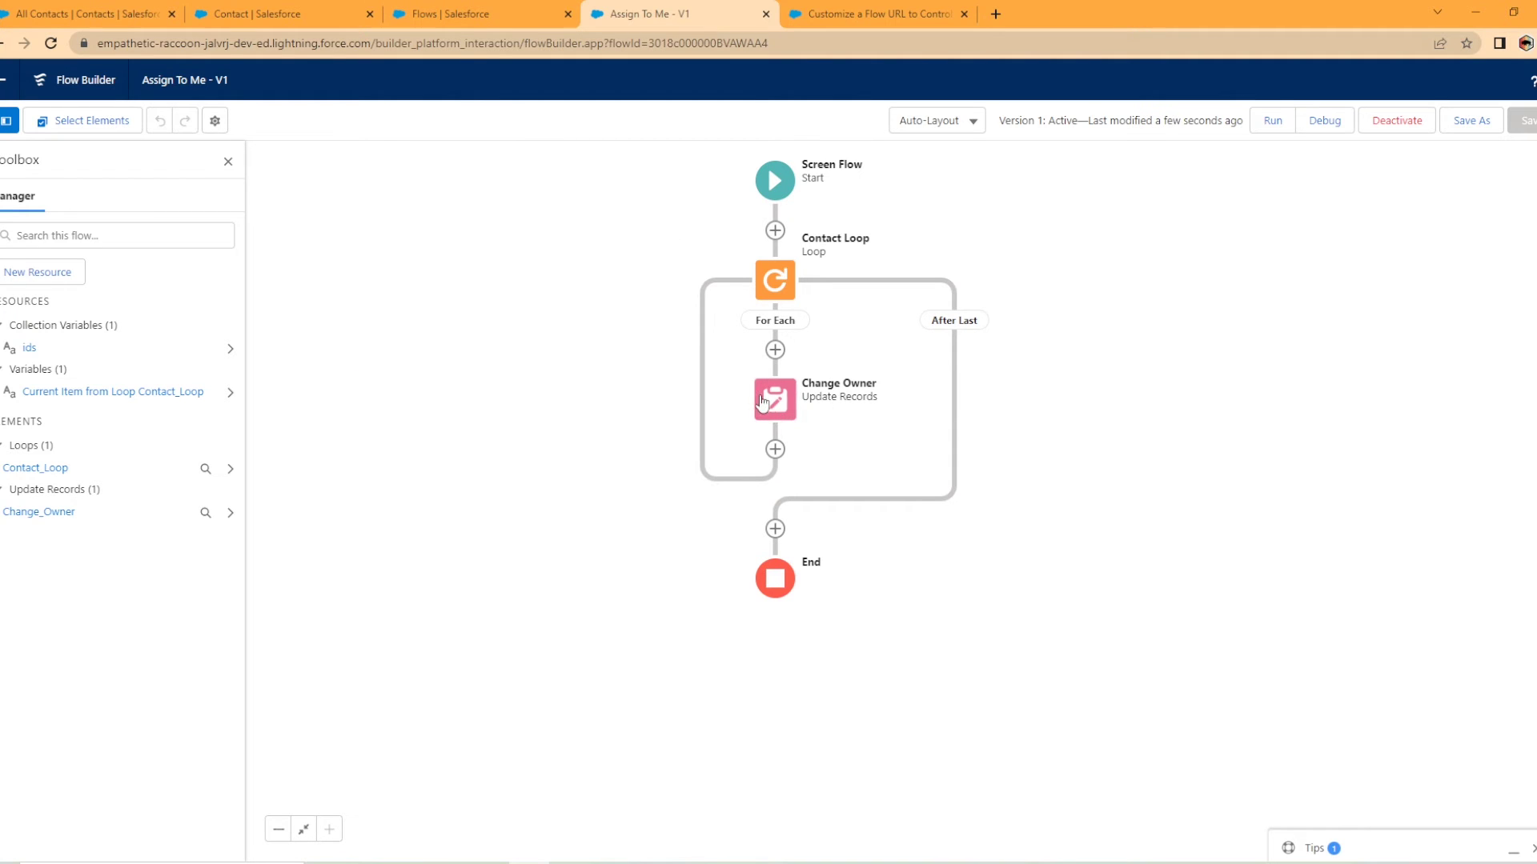
left_click(210, 11)
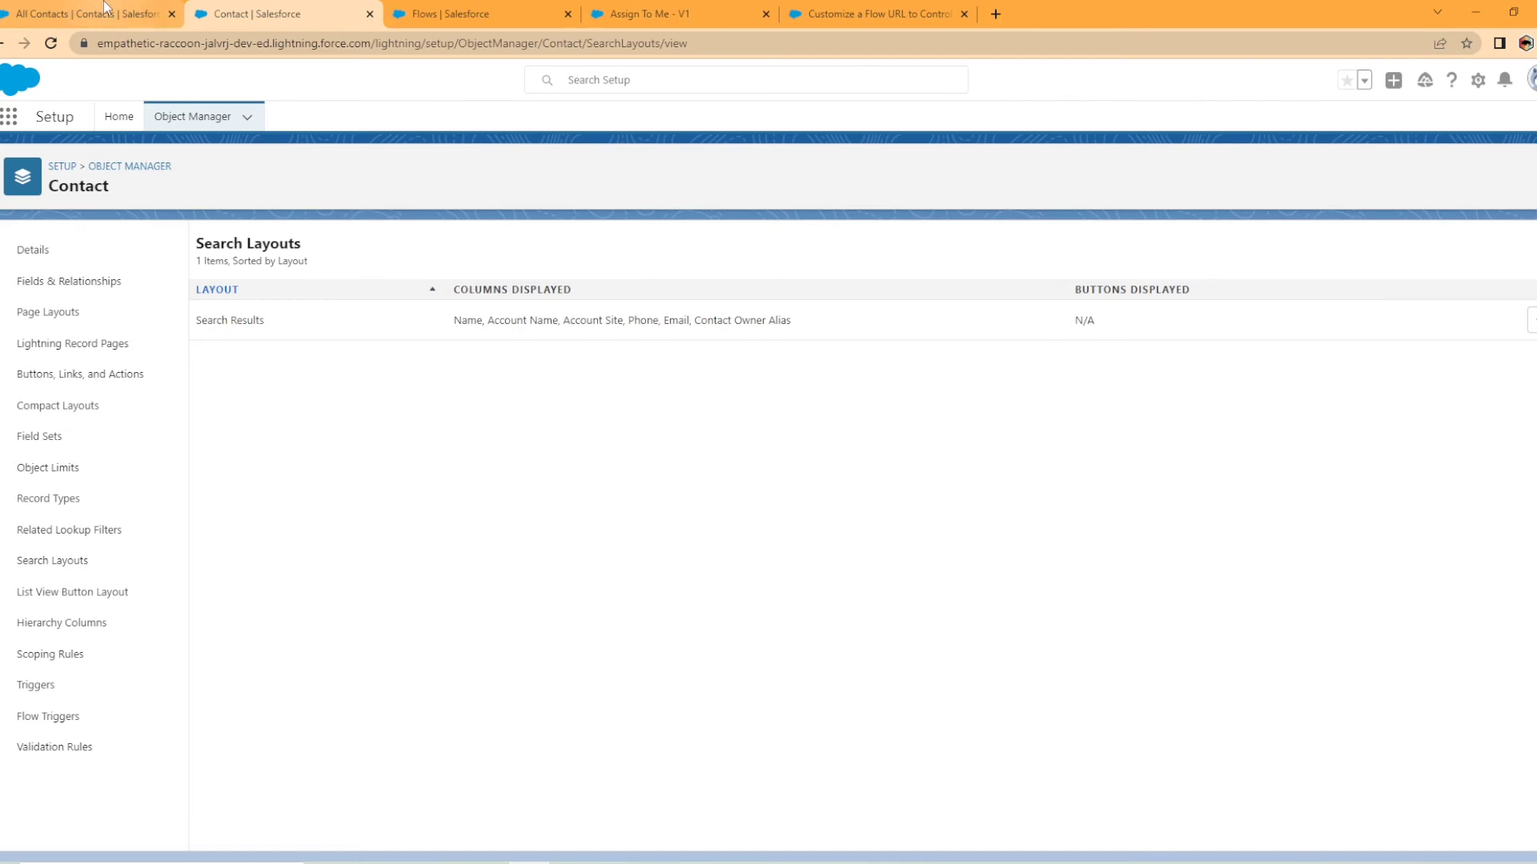
left_click(164, 7)
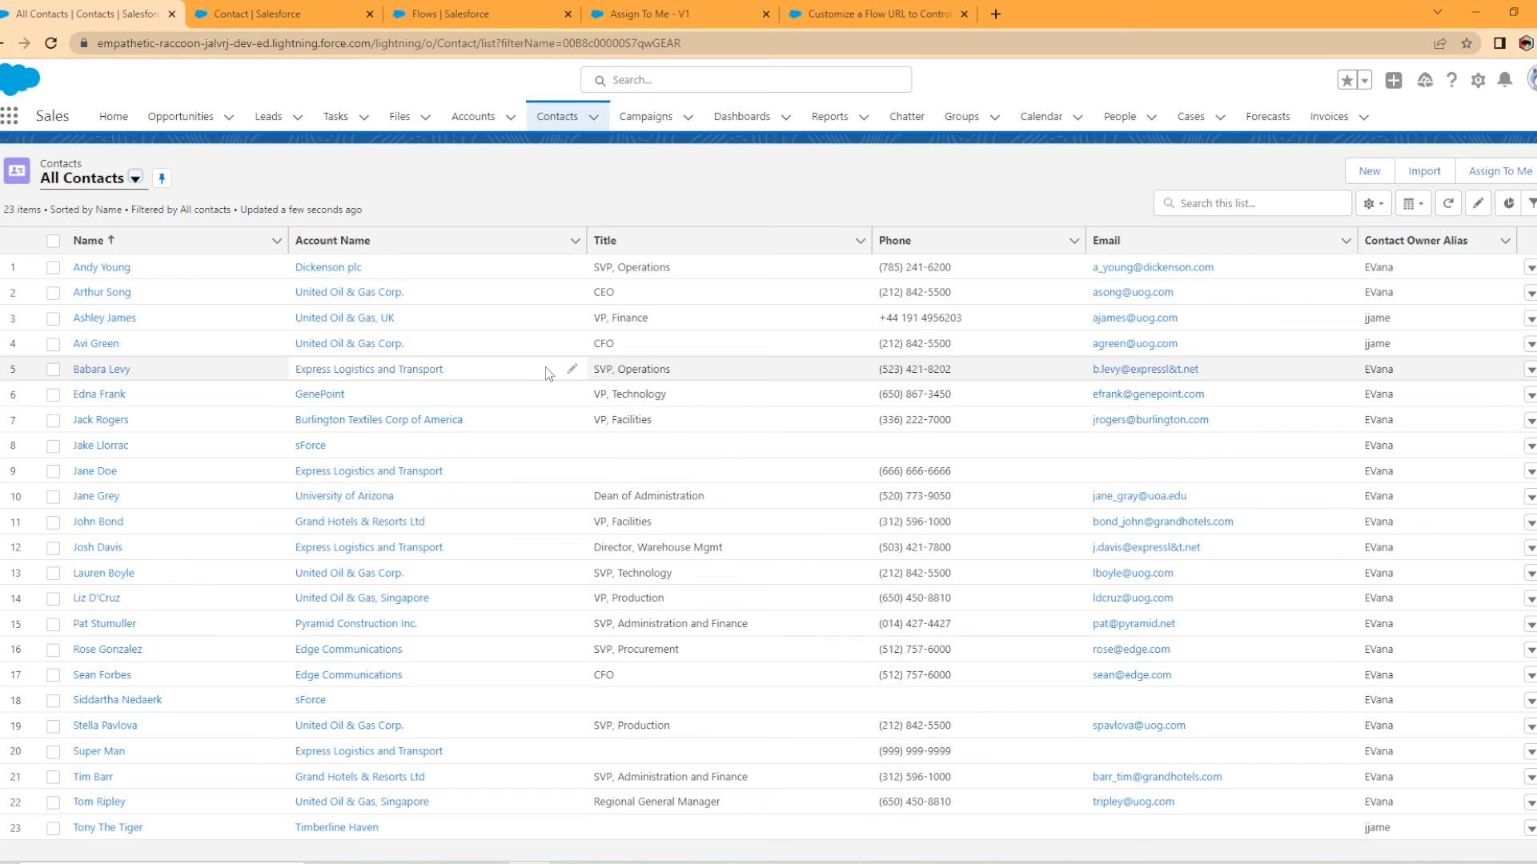
left_click(871, 11)
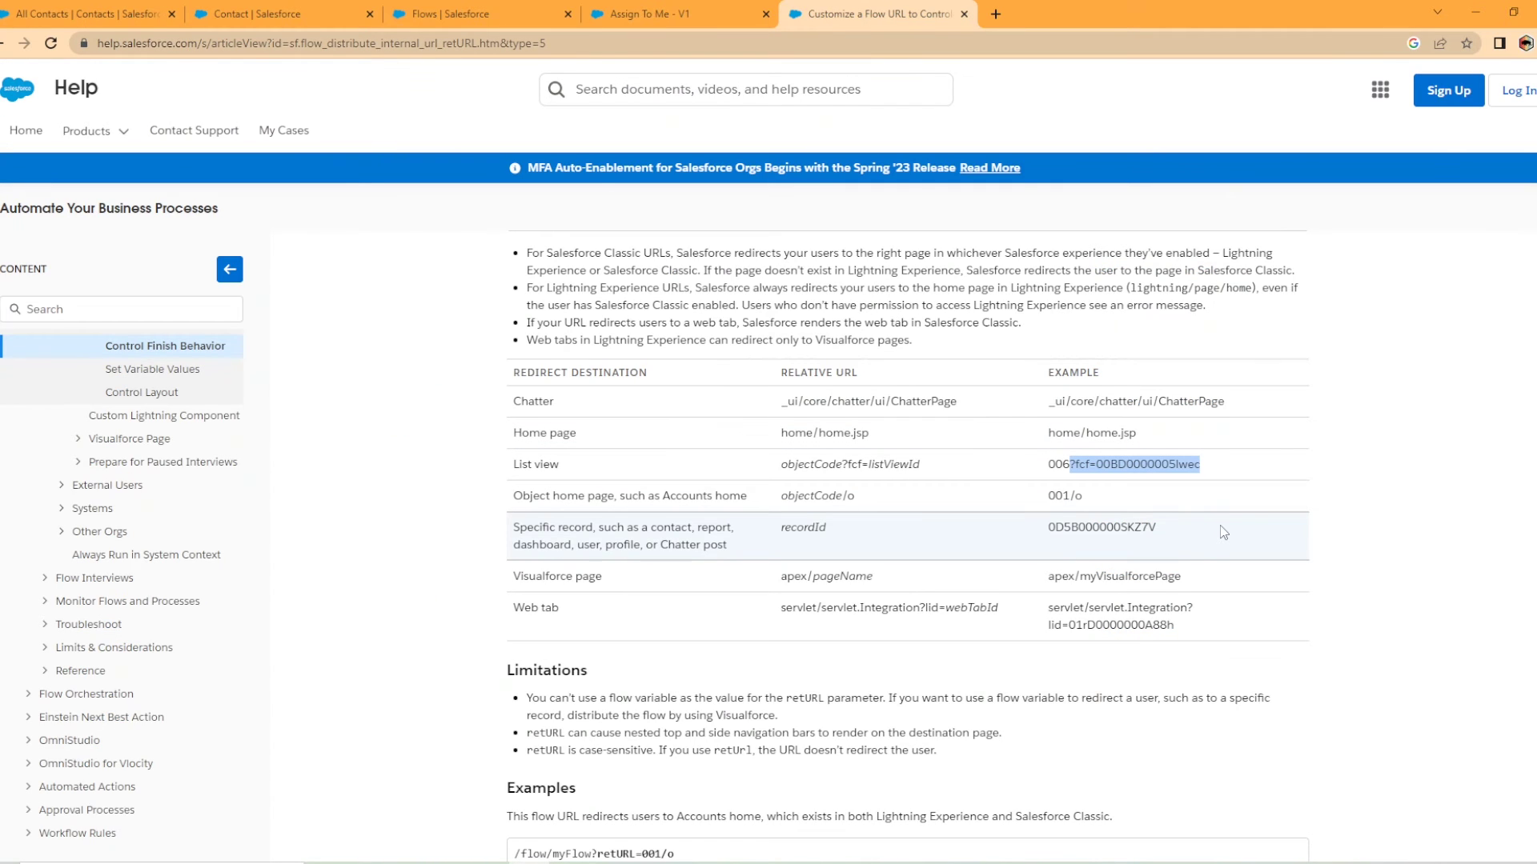
scroll(1281, 496, "up", 6)
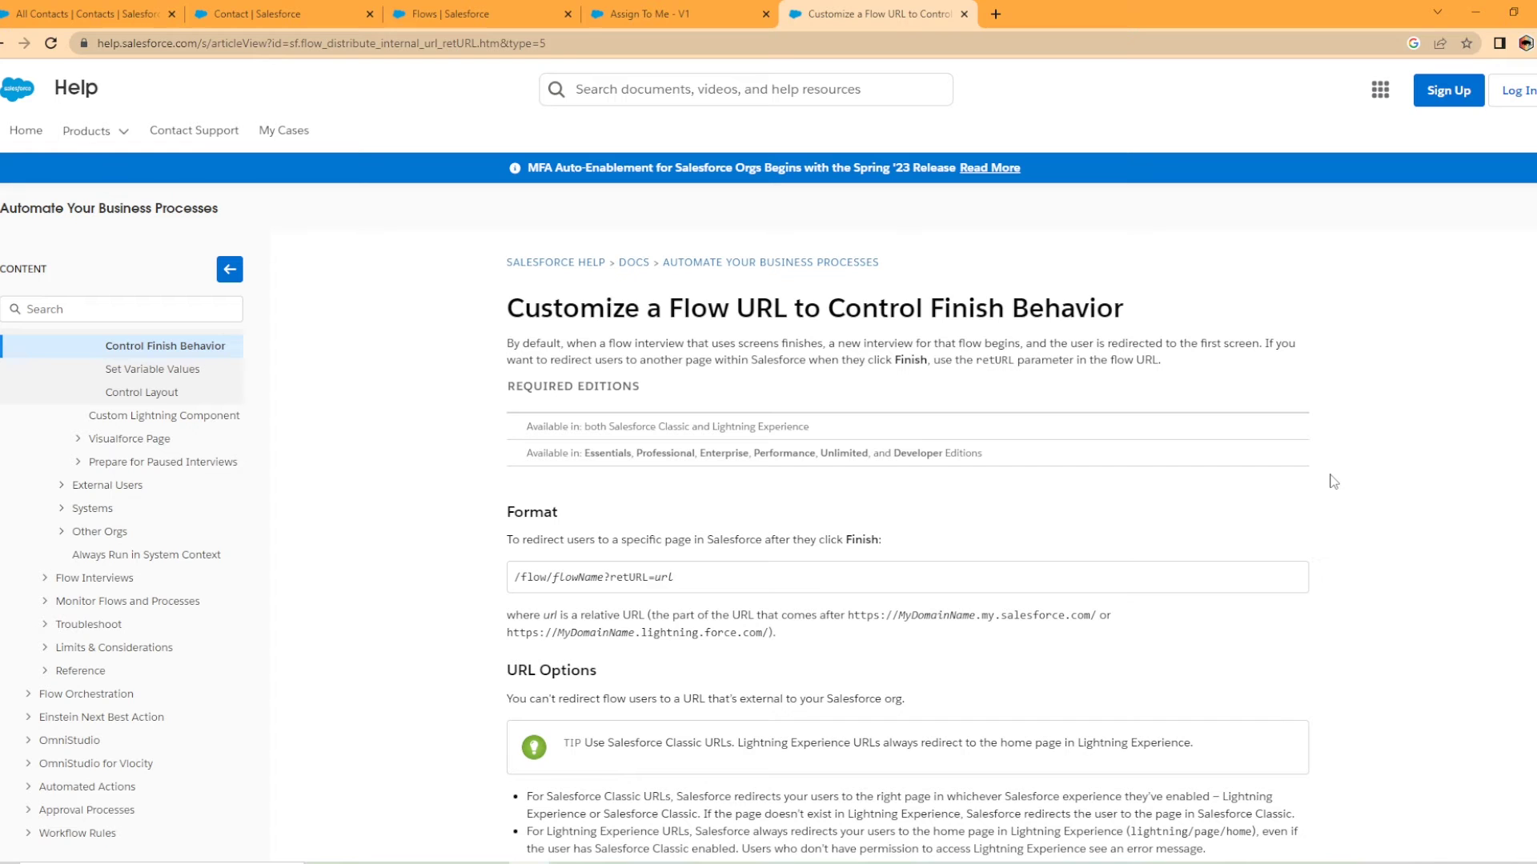
scroll(1145, 541, "down", 5)
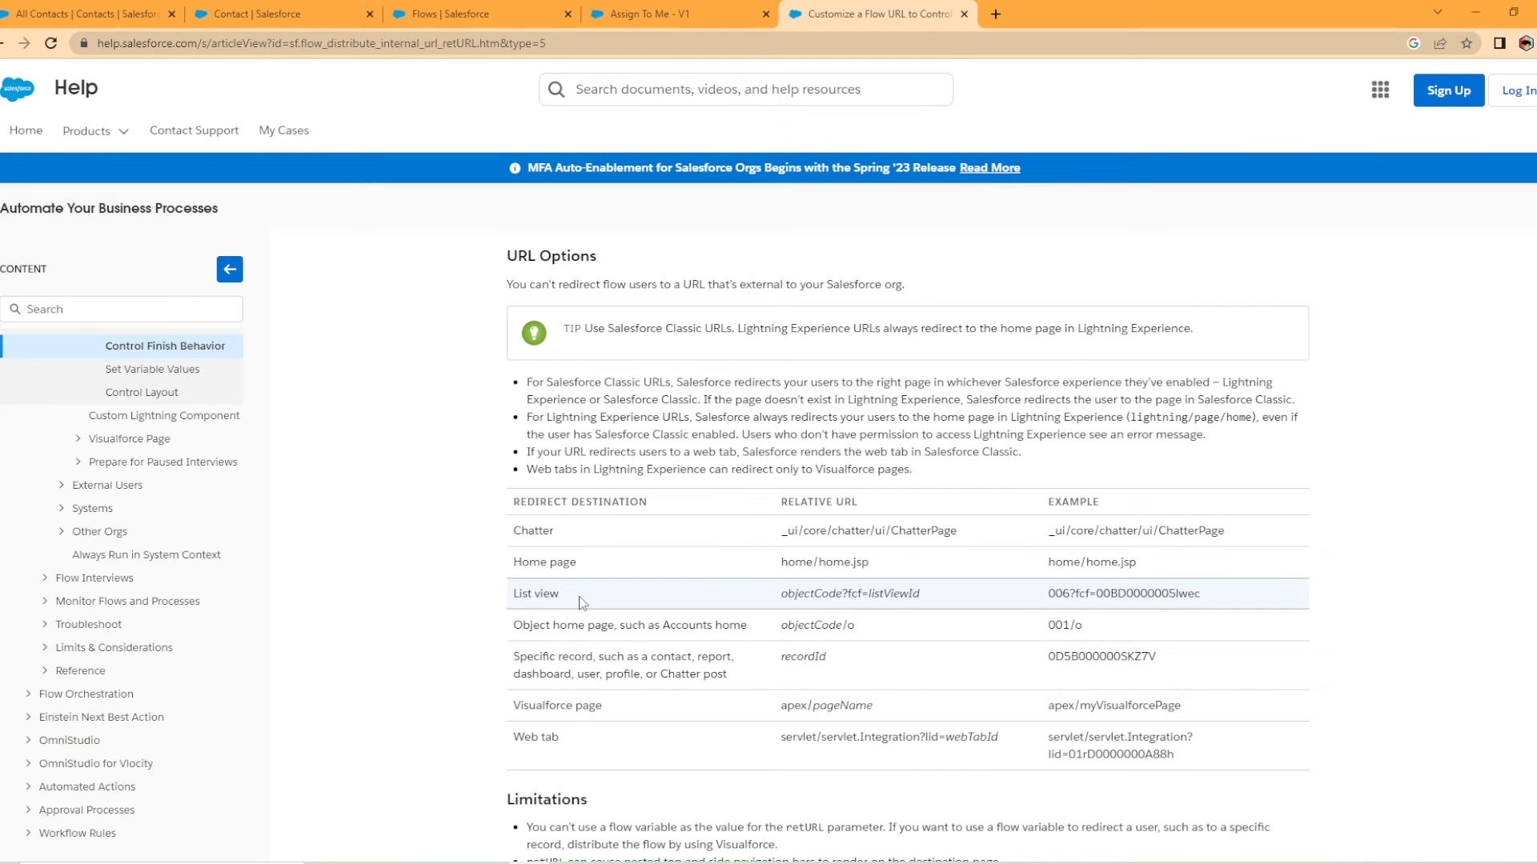
scroll(582, 604, "down", 1)
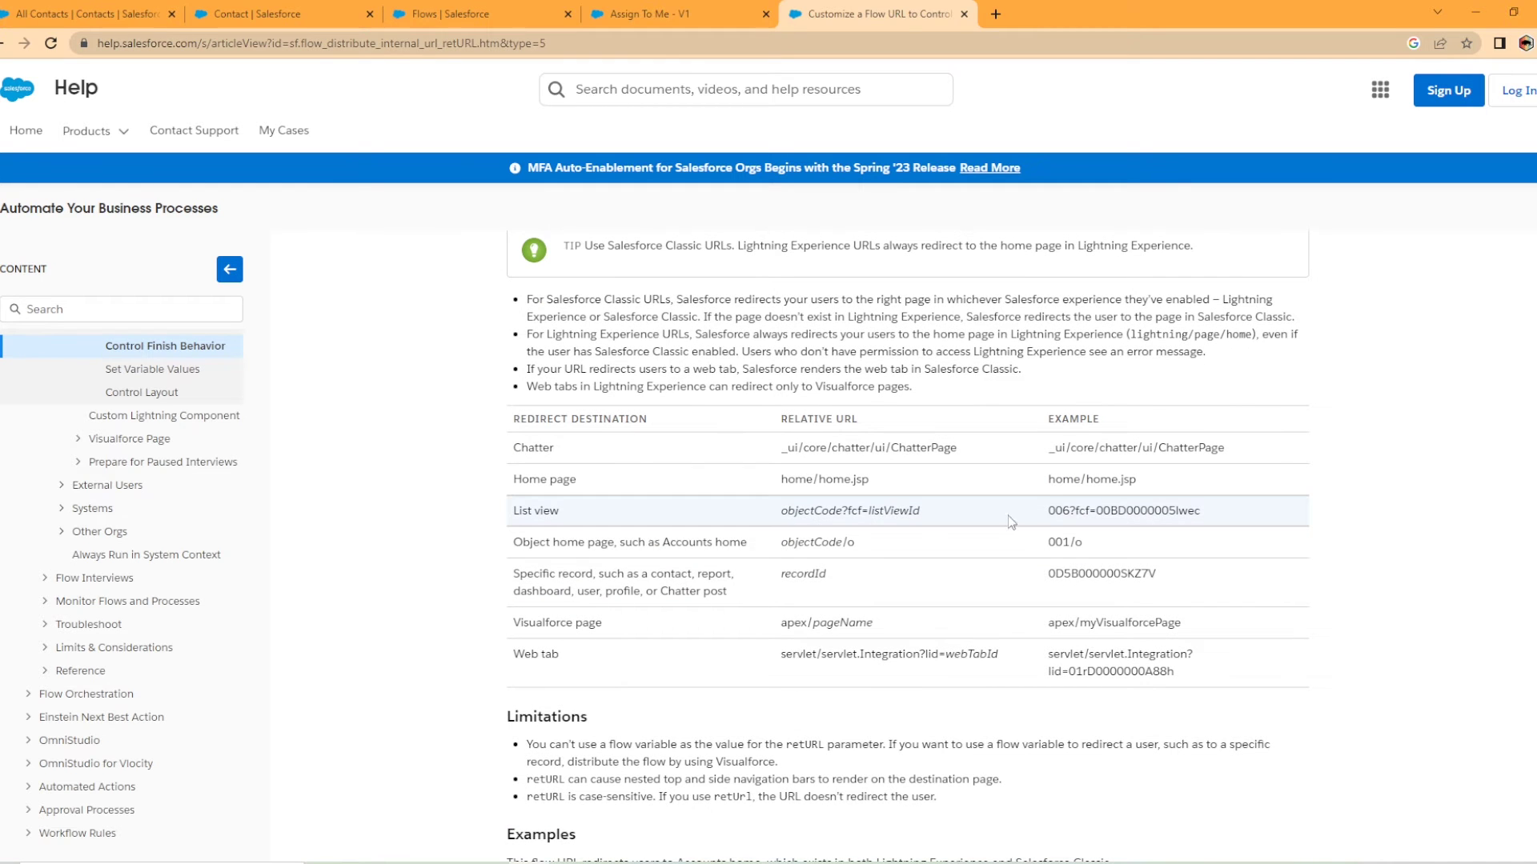
left_click_drag(1047, 511, 1066, 508)
left_click_drag(1096, 511, 1191, 506)
left_click(1050, 516)
left_click_drag(1048, 512, 1070, 517)
- Compare the first contact's 0038 ID prefix with the help article's 006 and 00BD0000005lwec examples
left_click(282, 12)
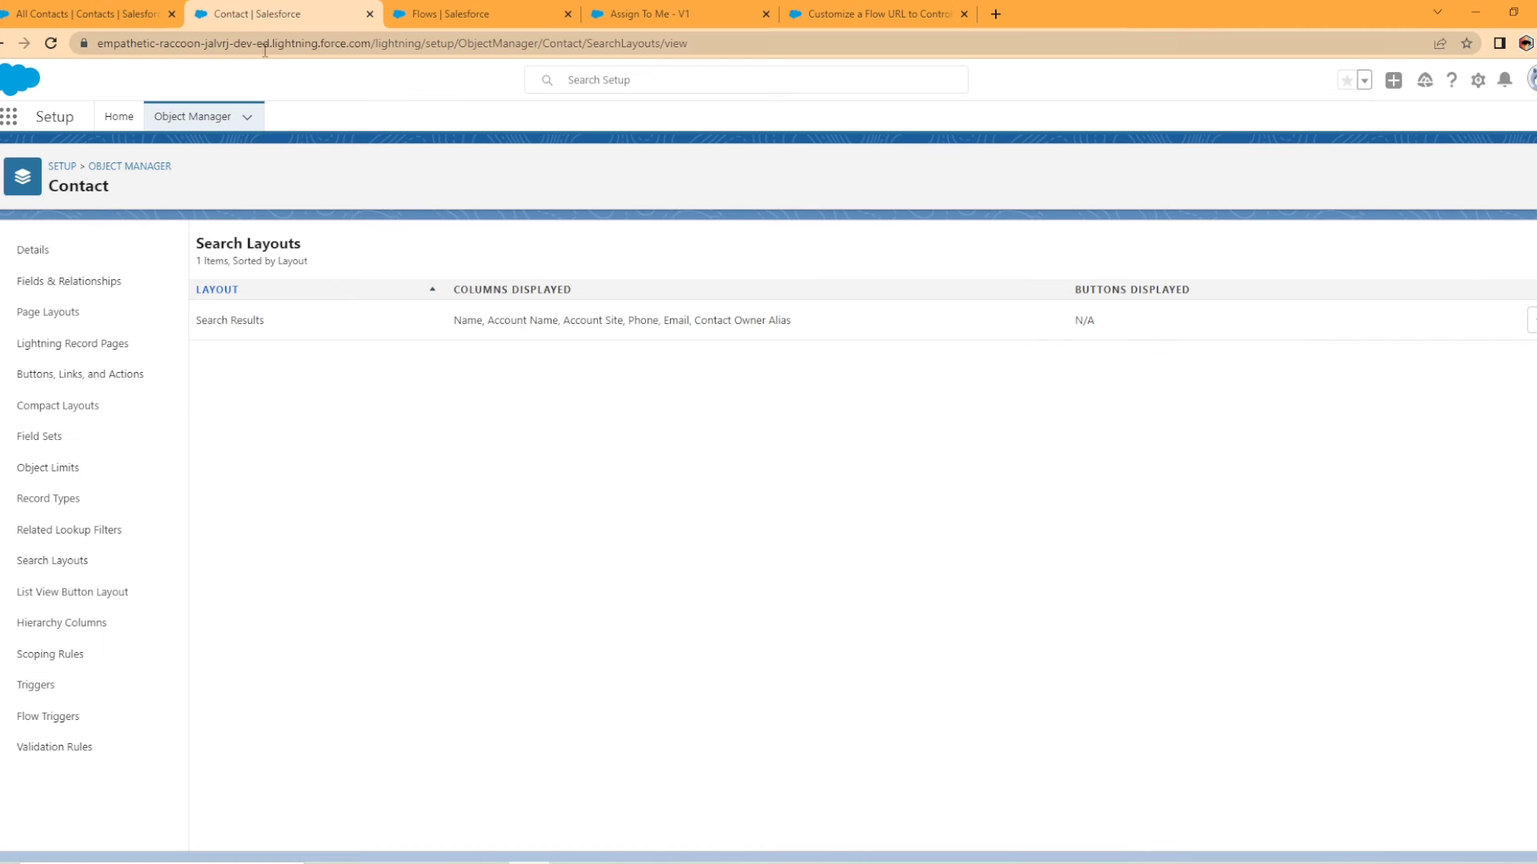
left_click(96, 13)
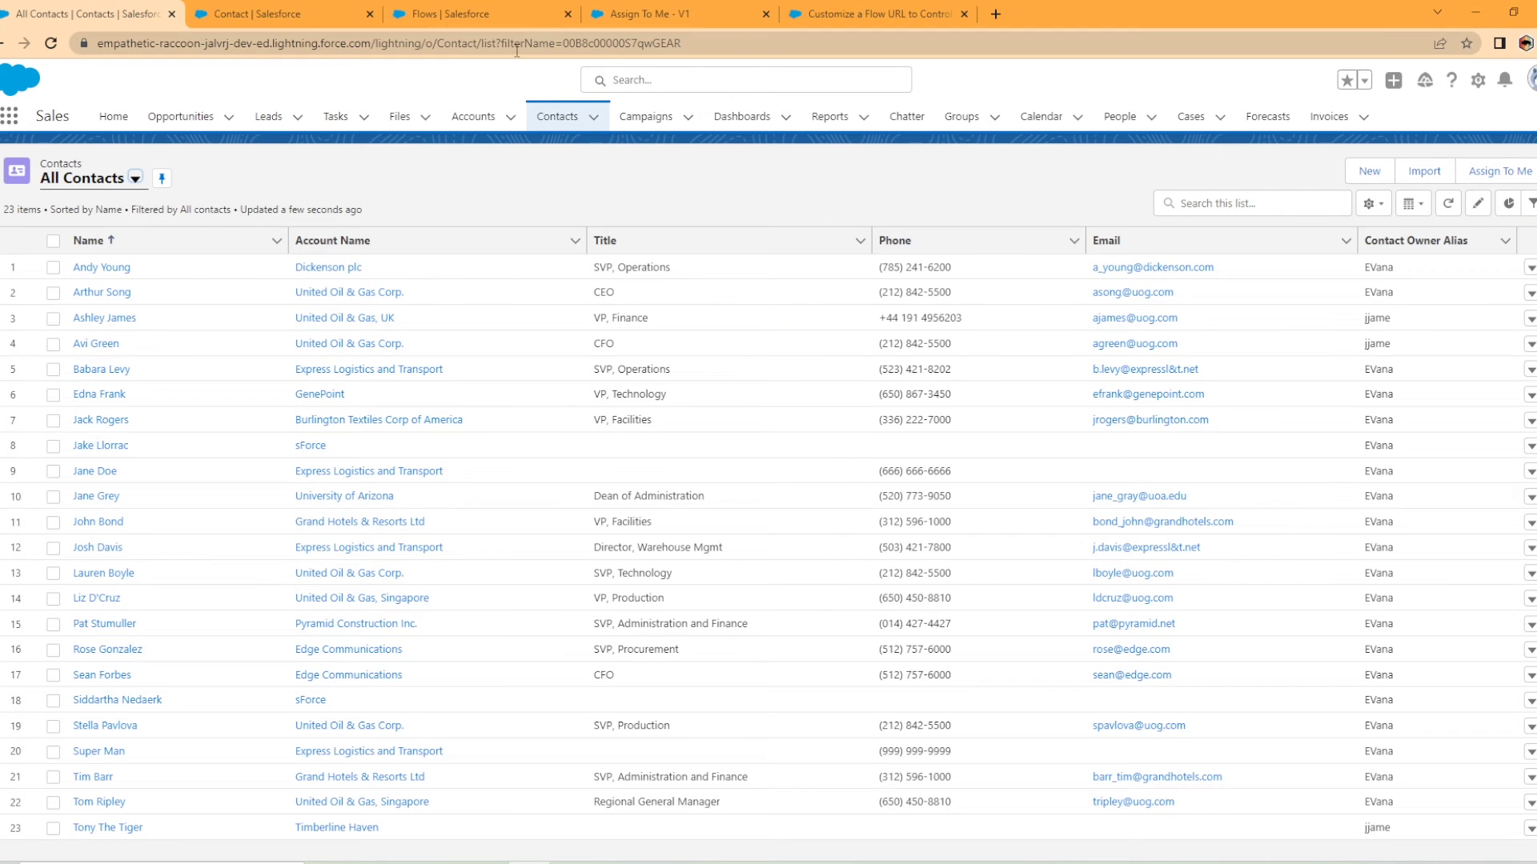
left_click(122, 272)
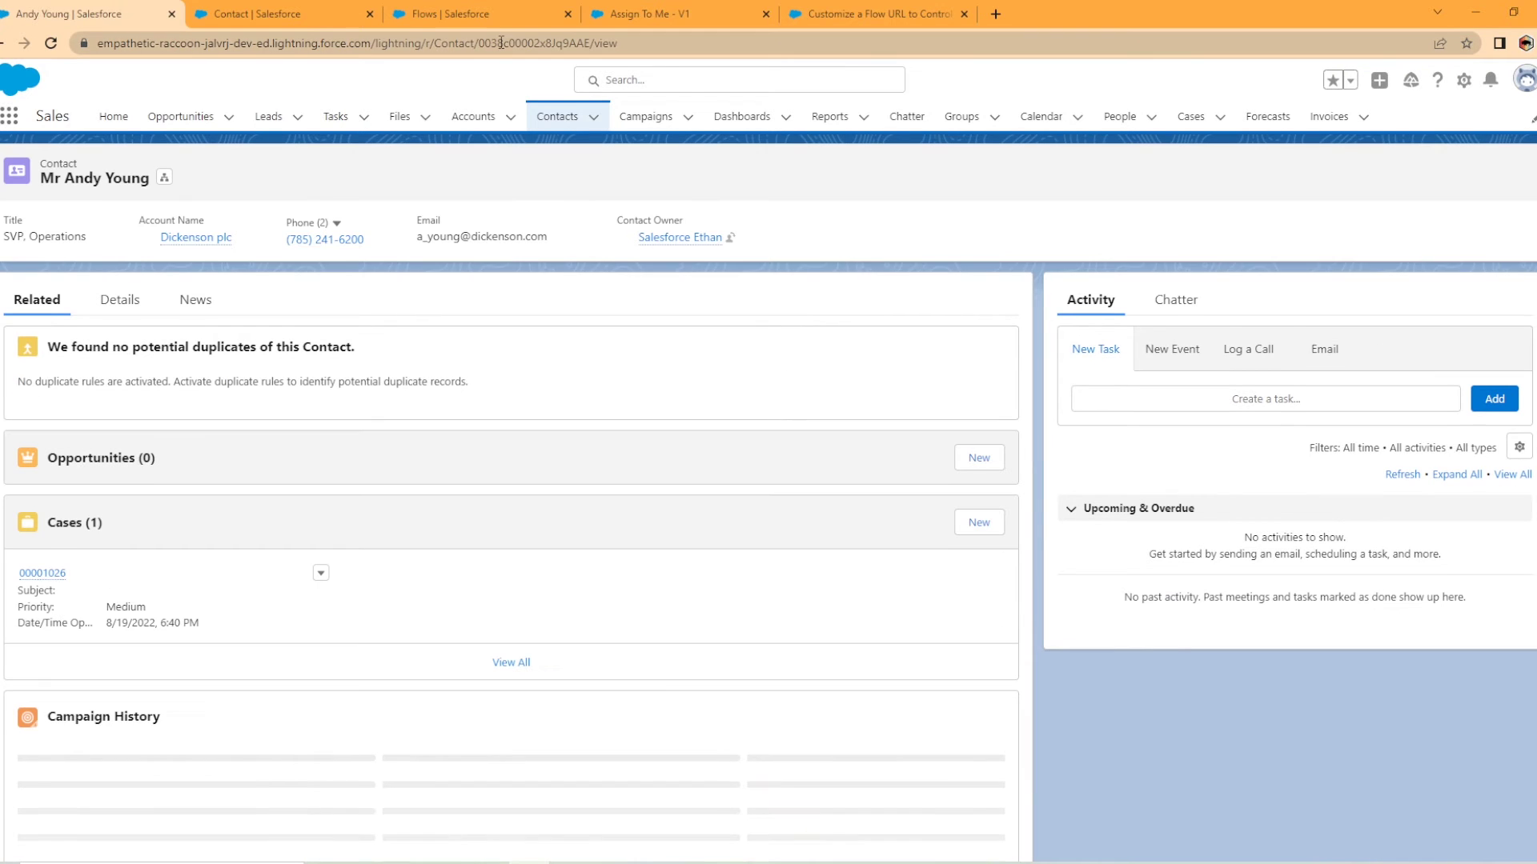
left_click(501, 42)
left_click(501, 43)
left_click_drag(516, 44, 543, 45)
left_click(528, 43)
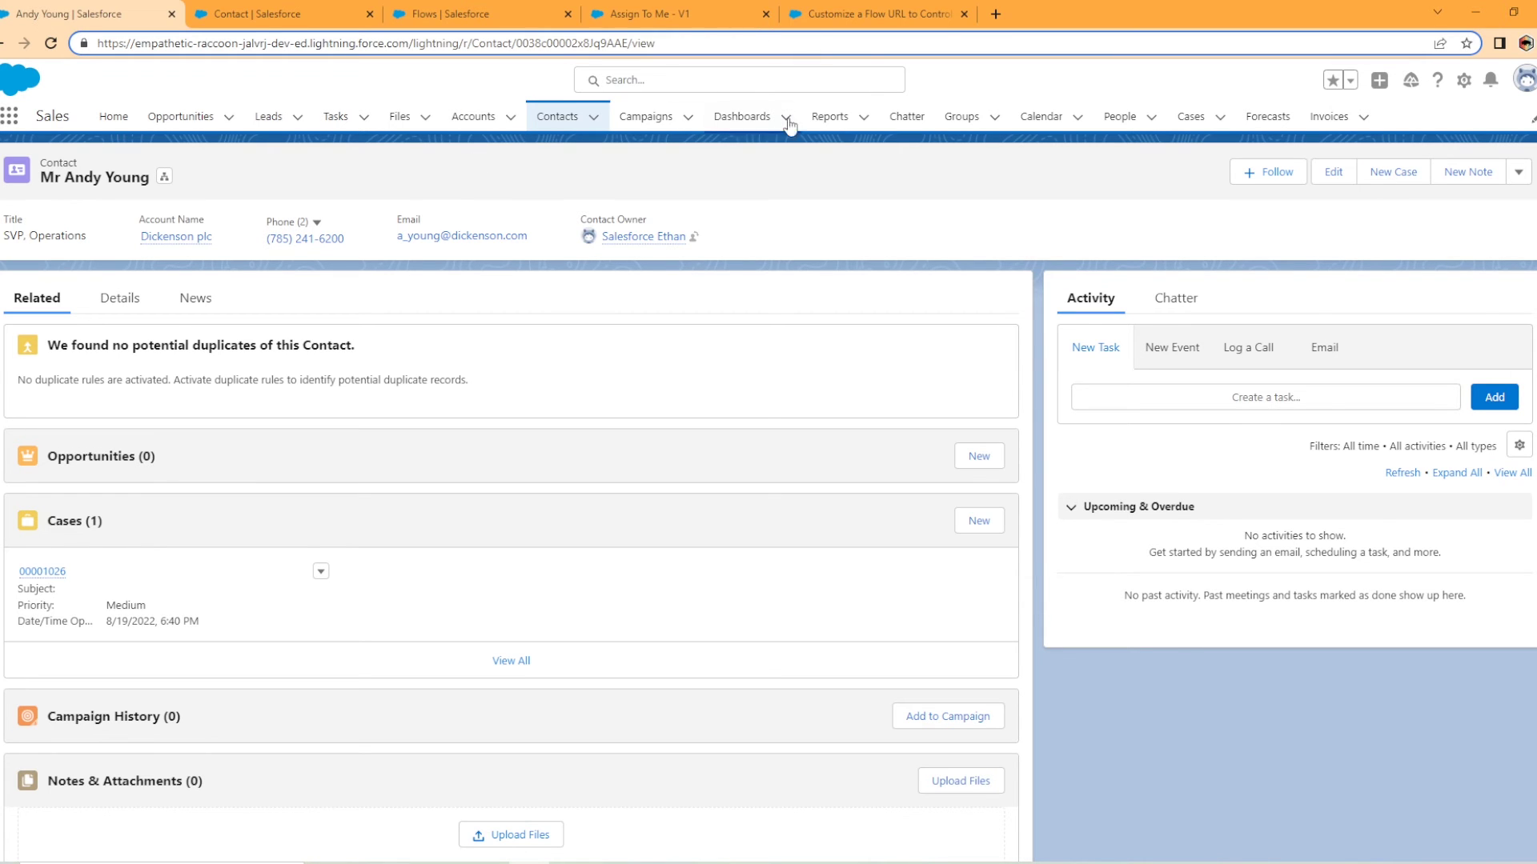
left_click(840, 13)
left_click_drag(1046, 511, 1069, 513)
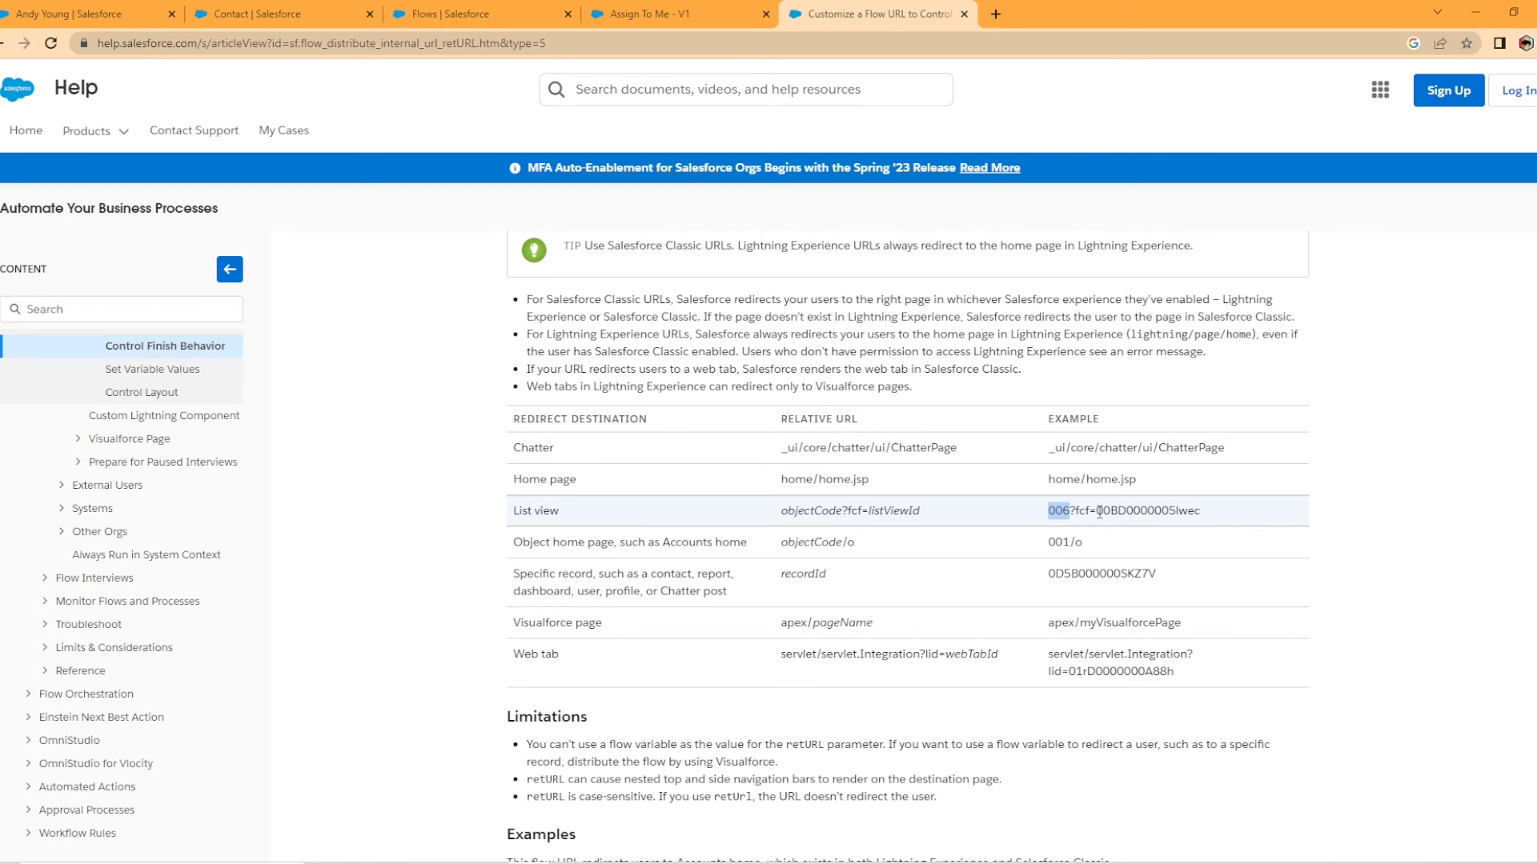
left_click_drag(1098, 511, 1210, 524)
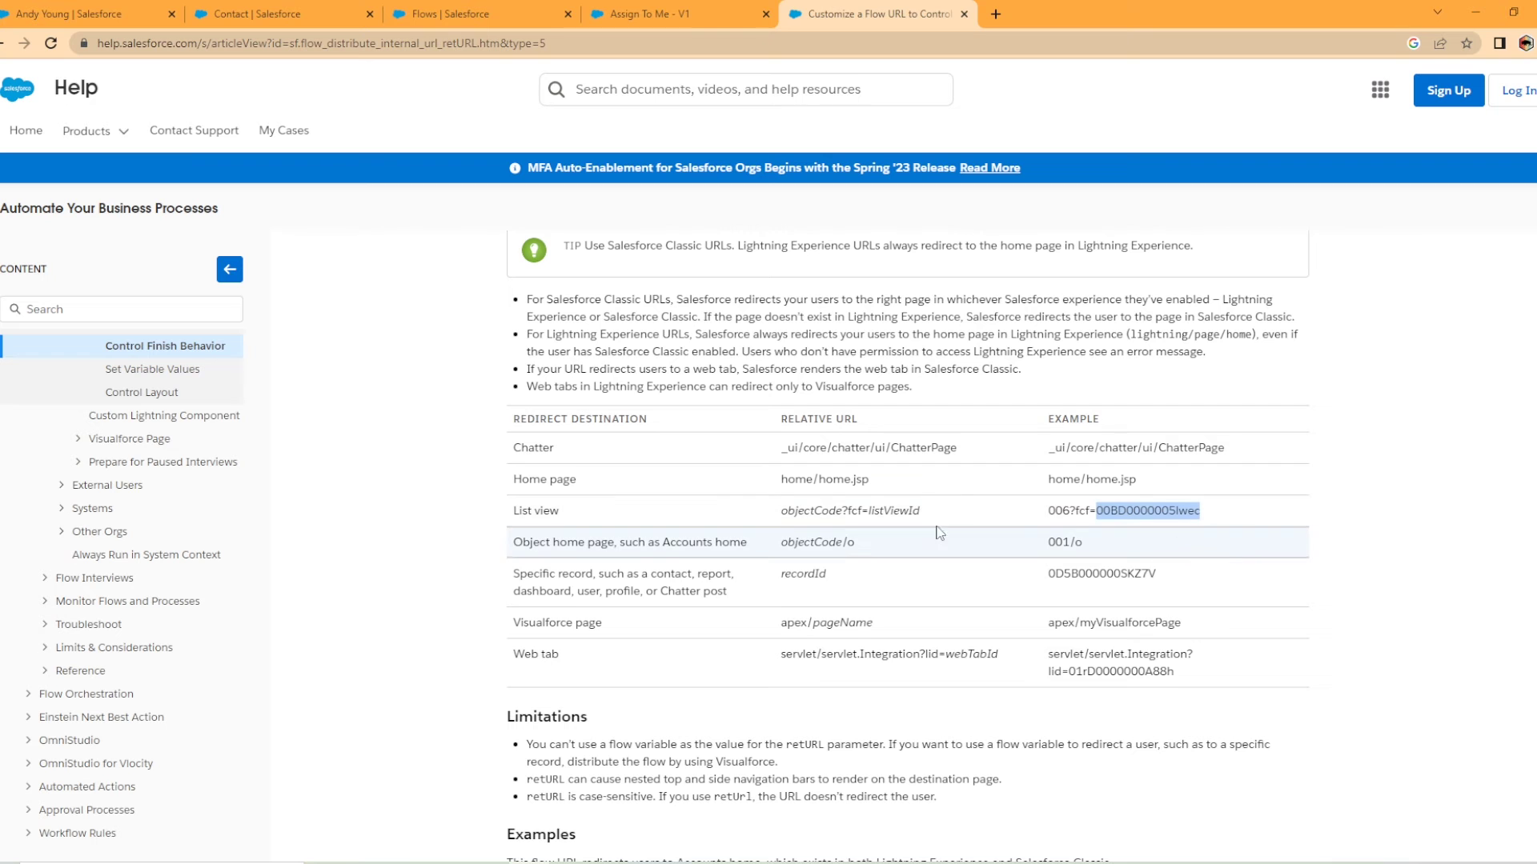
- Read the All Contacts and New Last Week list view IDs from the address bar
left_click(284, 23)
left_click(131, 22)
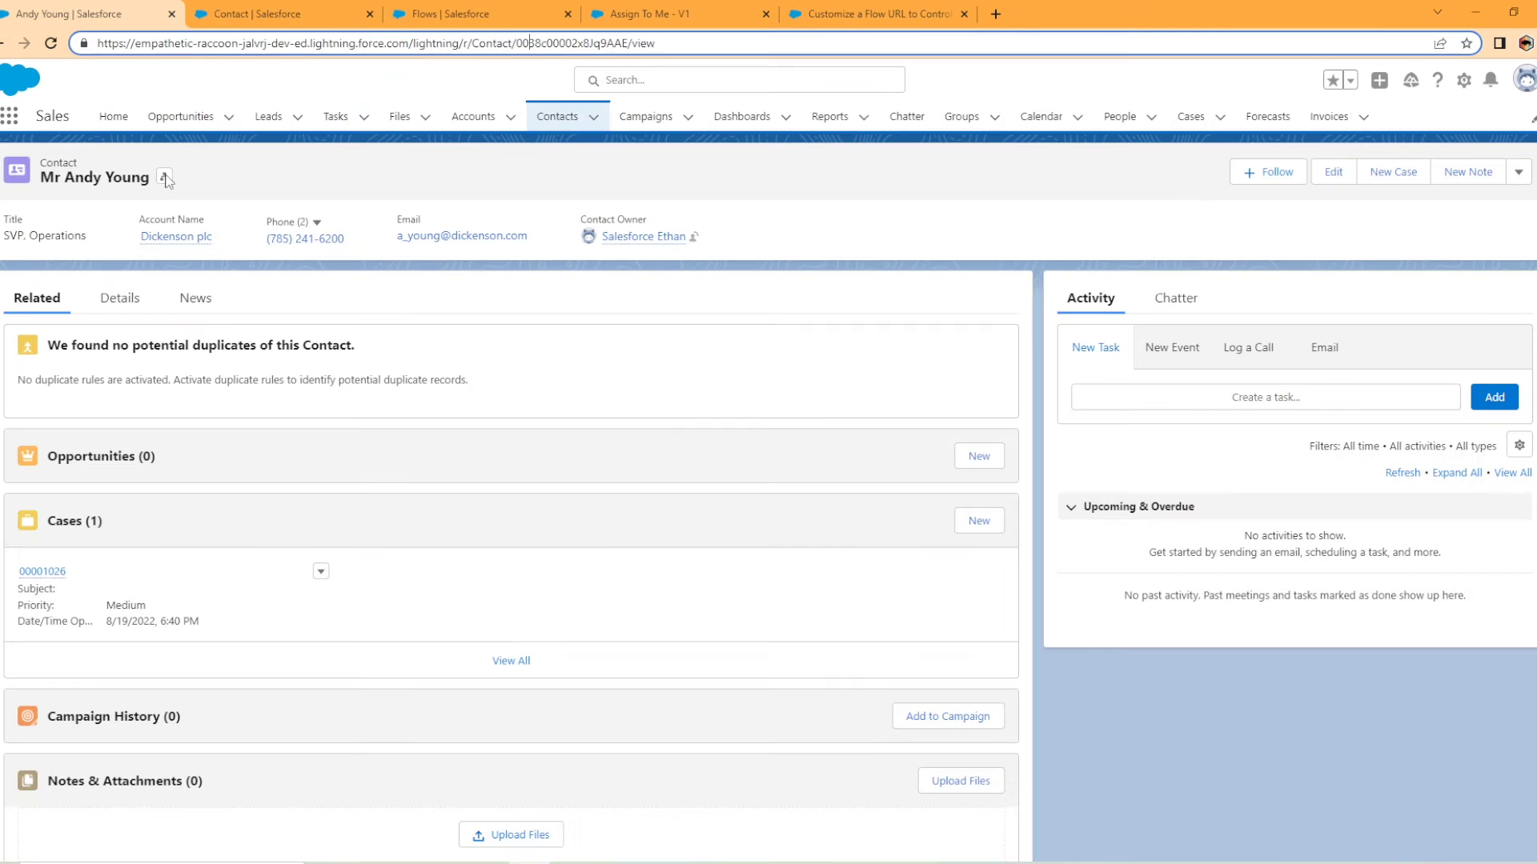
left_click(562, 118)
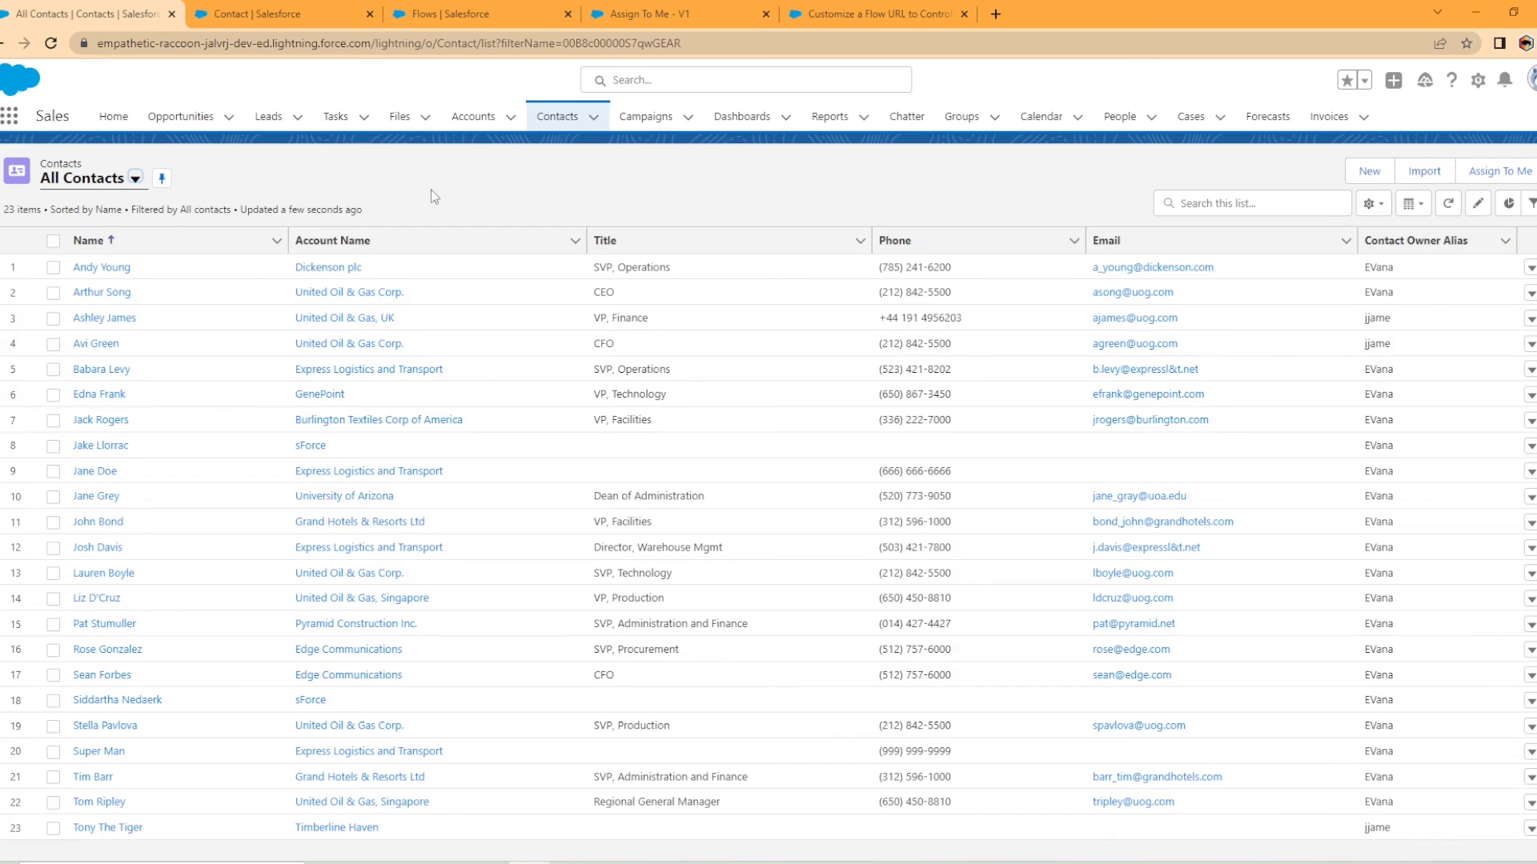
left_click_drag(682, 43, 562, 49)
left_click(129, 177)
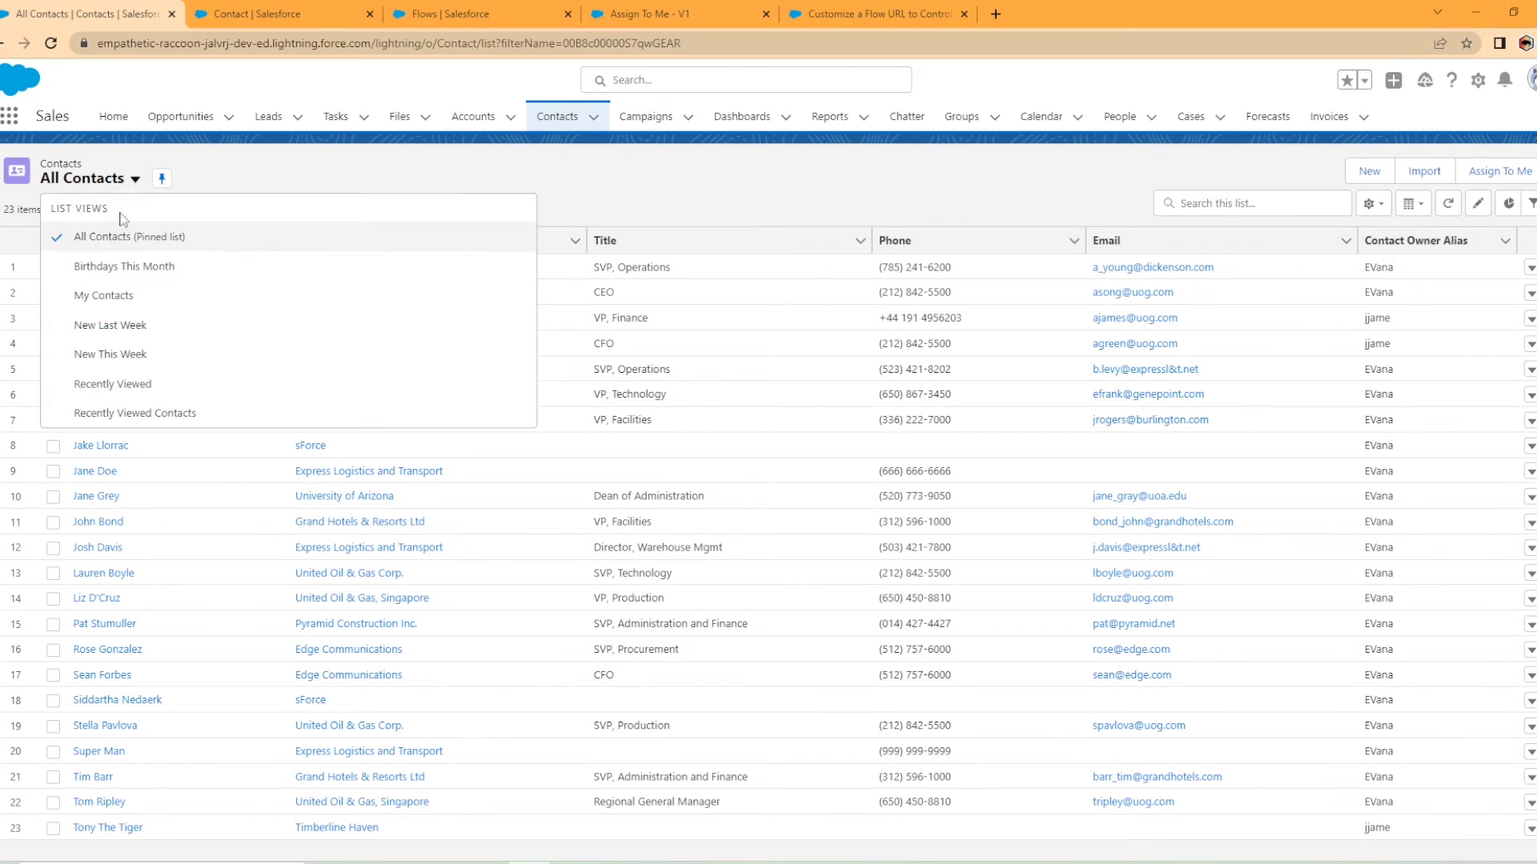
left_click(140, 336)
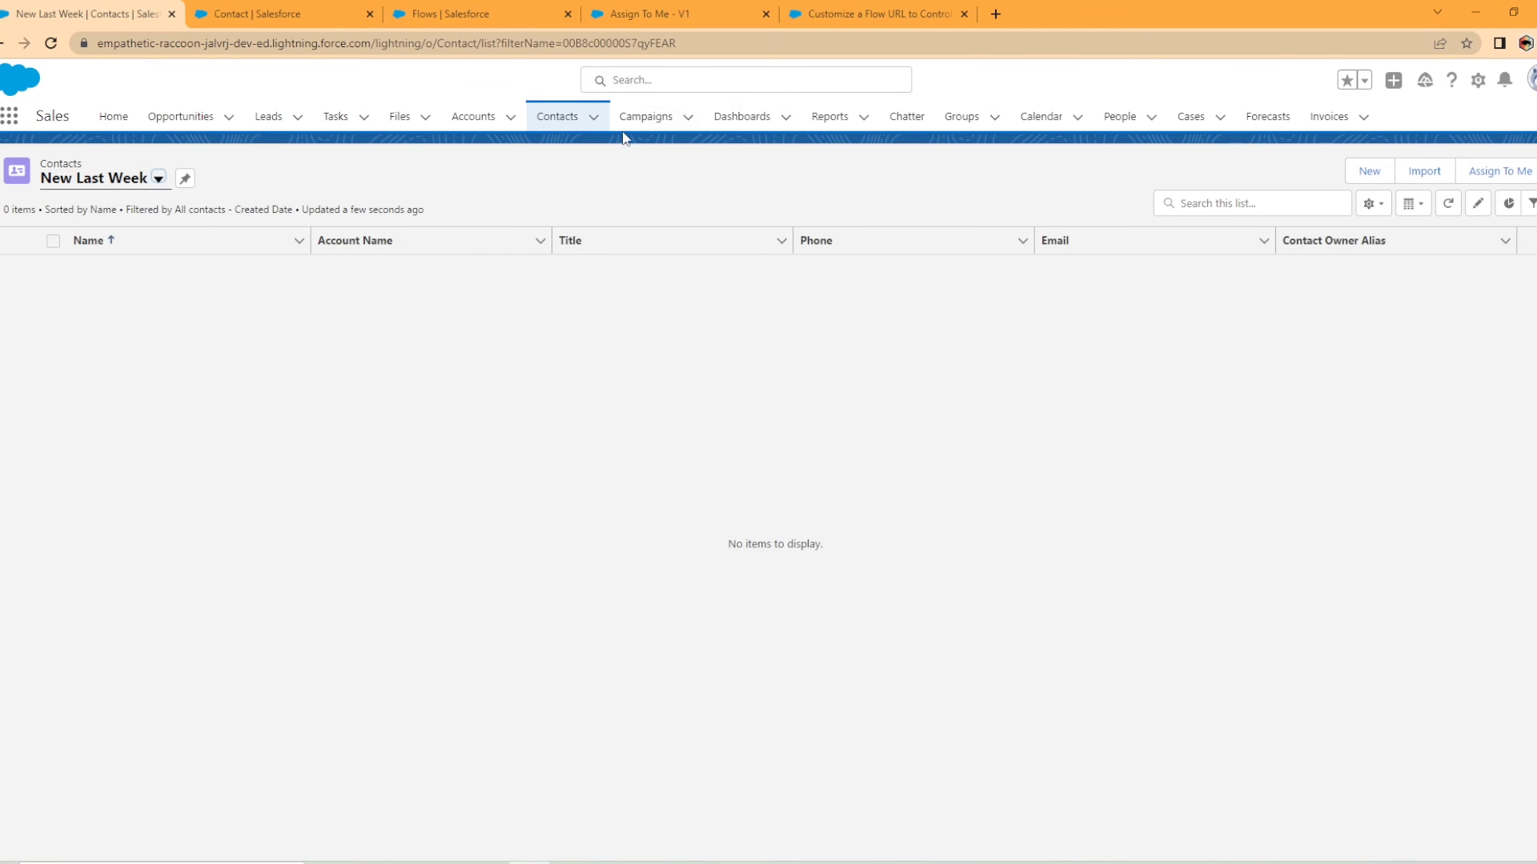
left_click_drag(678, 44, 569, 44)
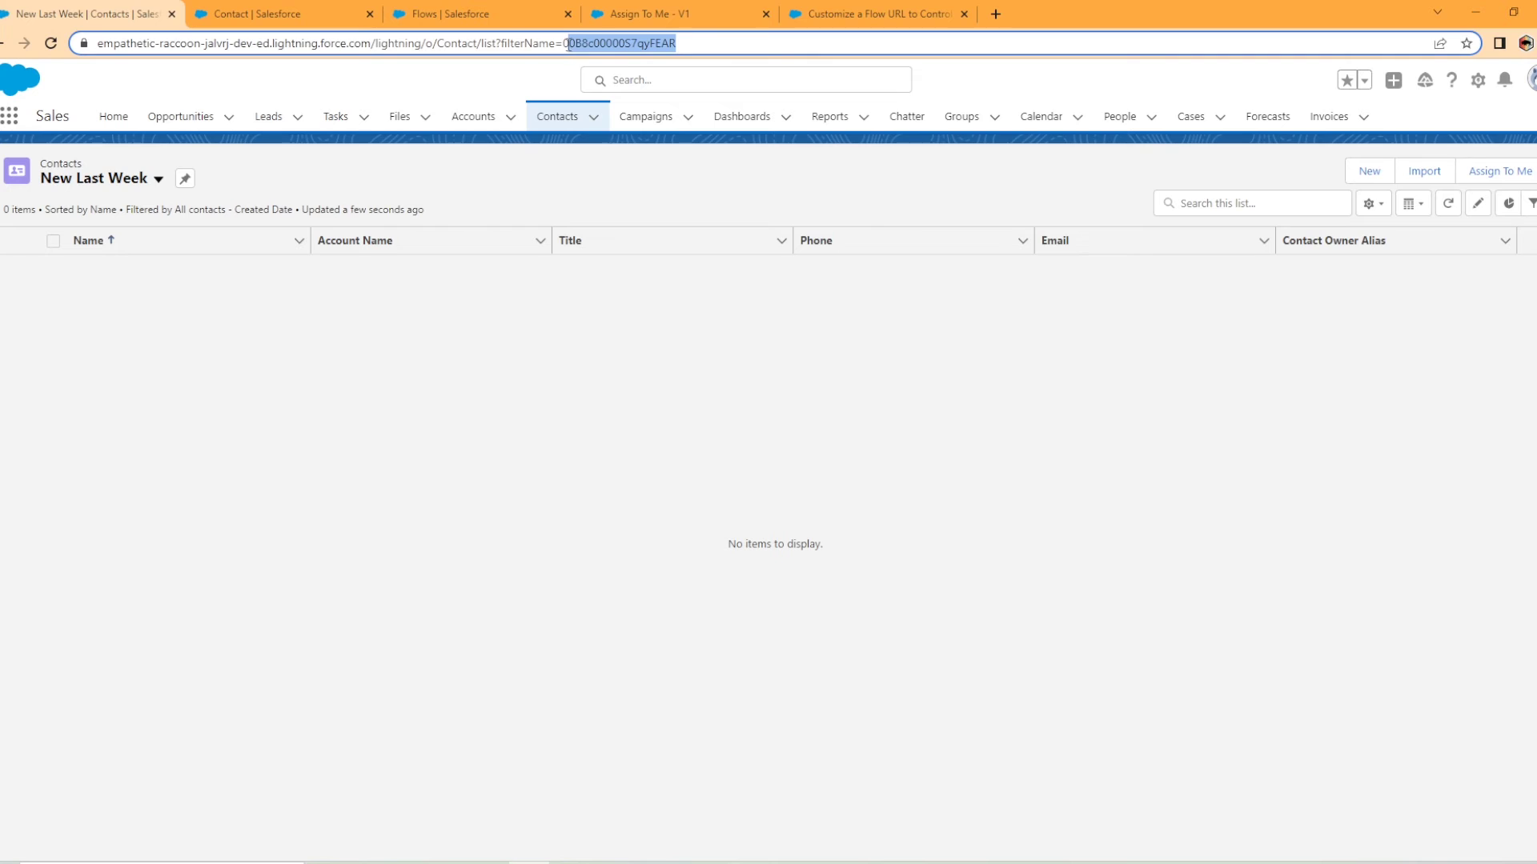
left_click(108, 180)
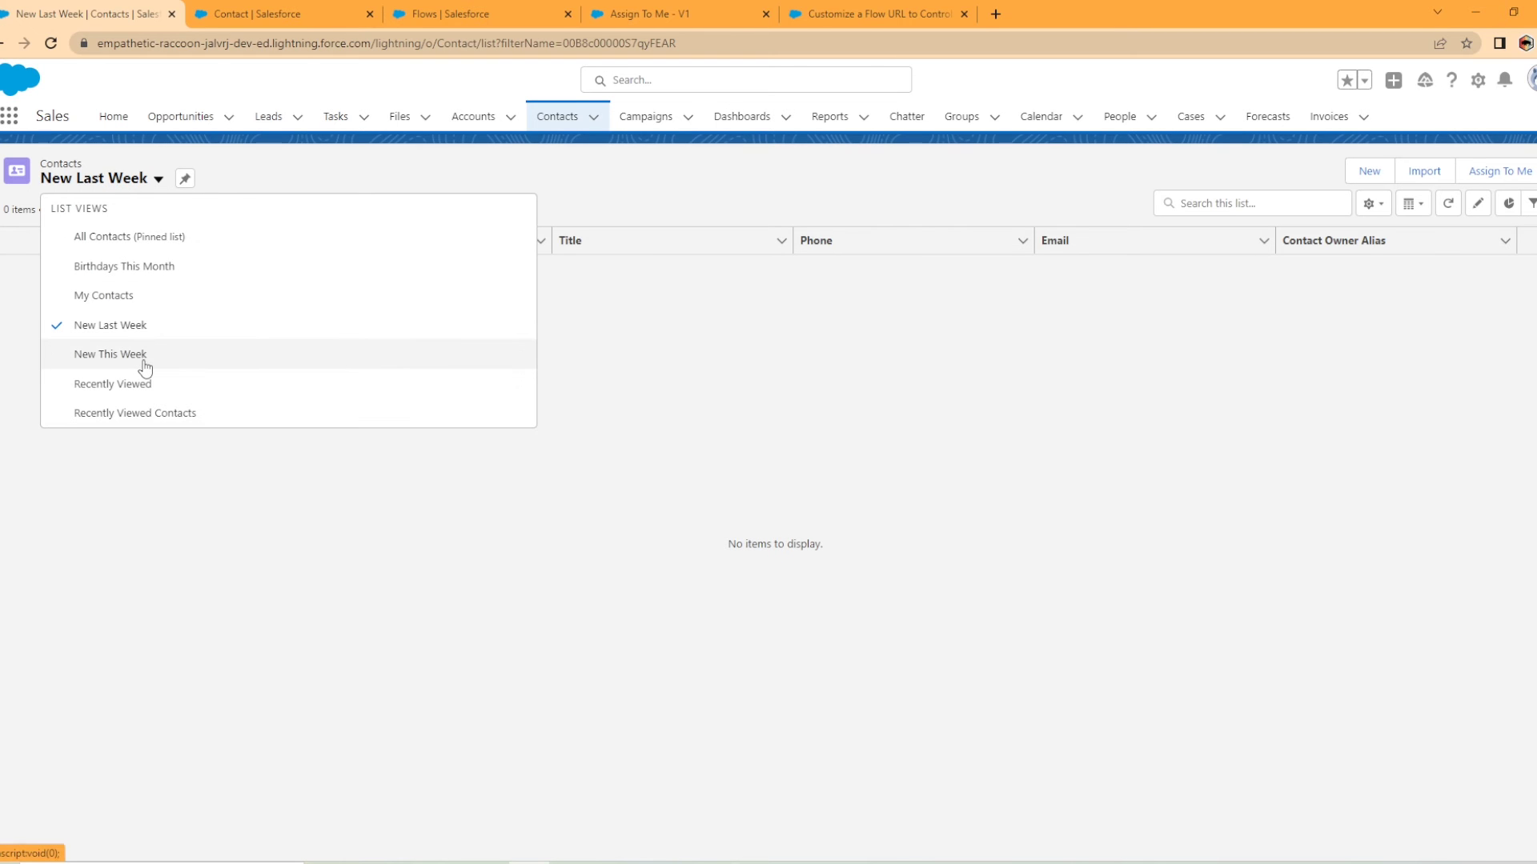
left_click(170, 236)
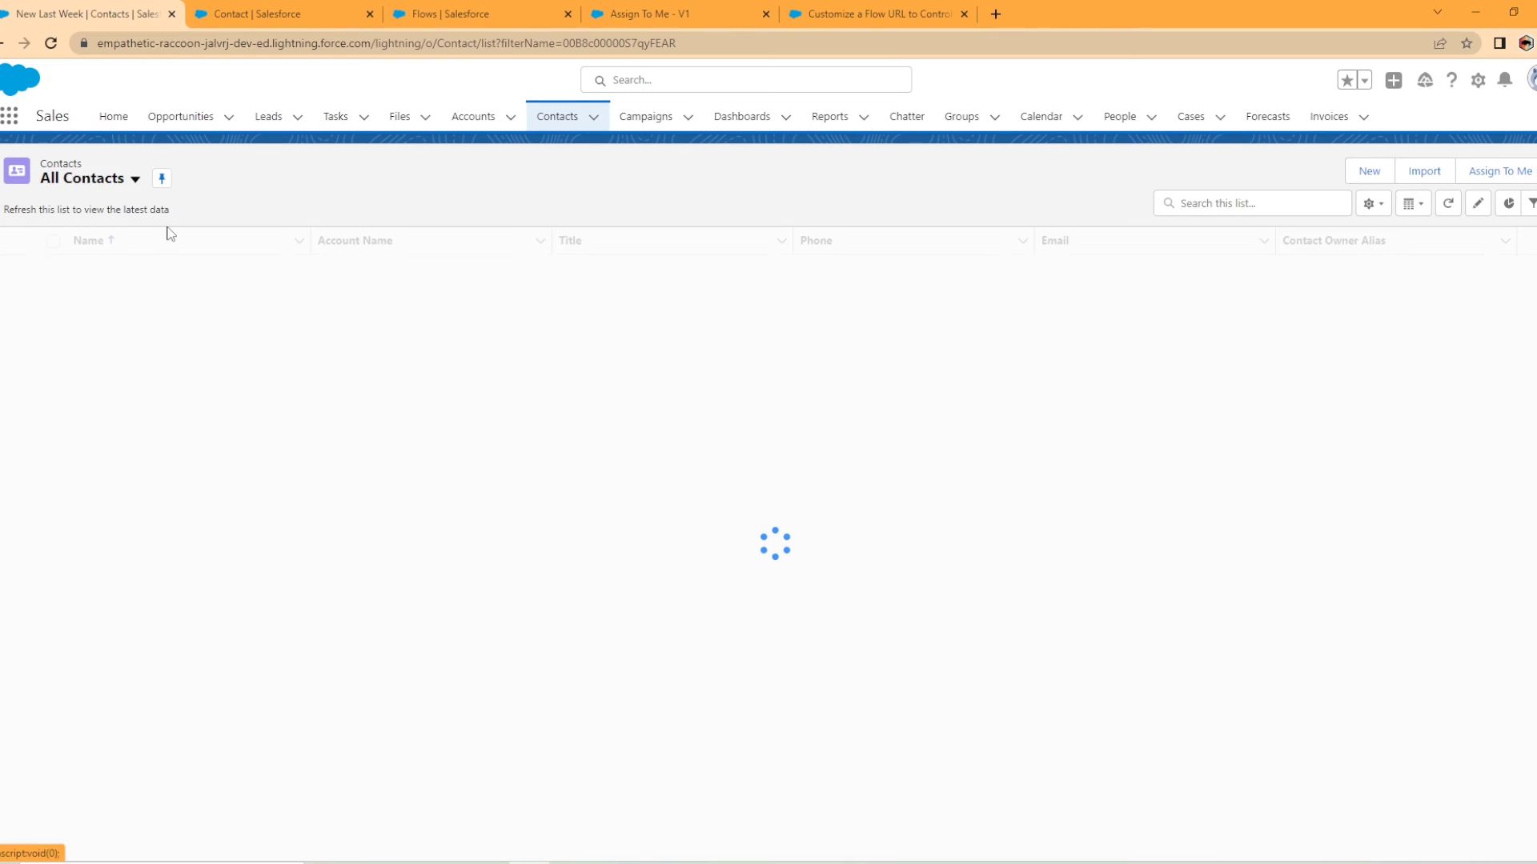
- Edit the Assign To Me button under Contact's Buttons, Links, and Actions in Object Manager
key("ctrl+3")
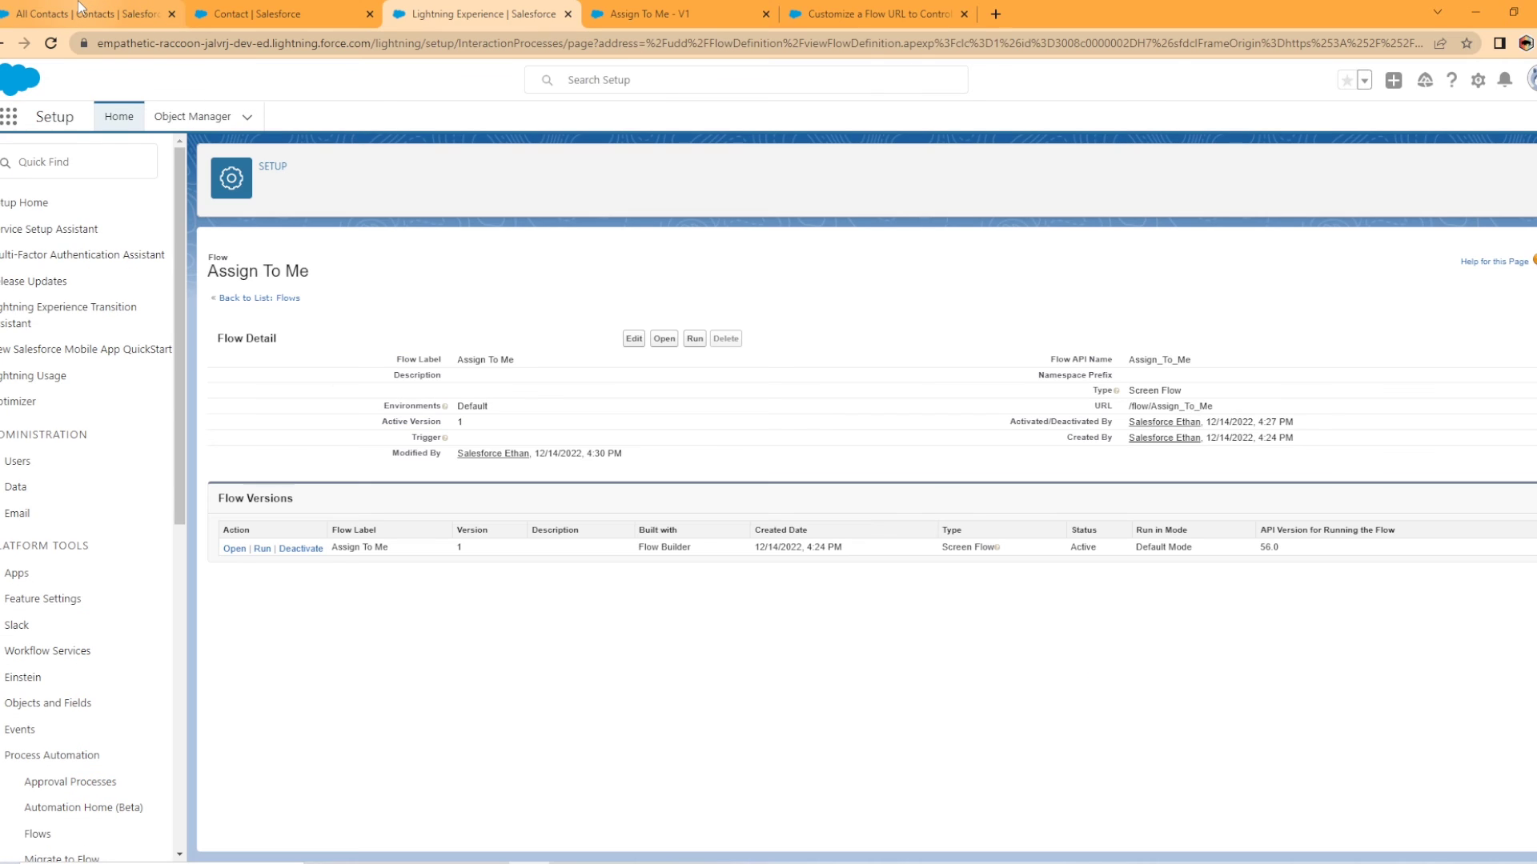
left_click(78, 4)
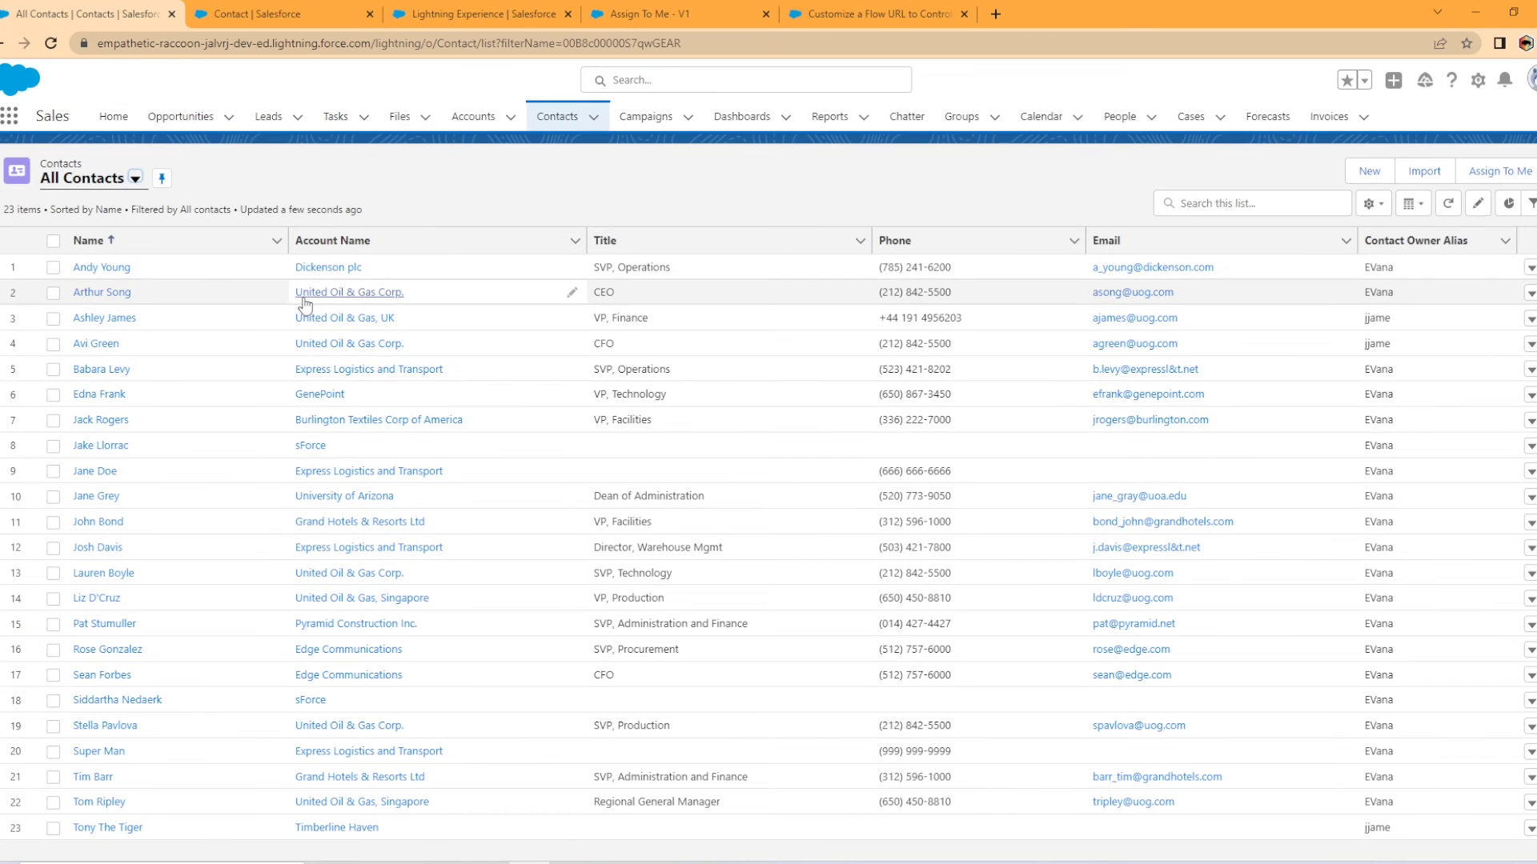
left_click(276, 7)
left_click(112, 374)
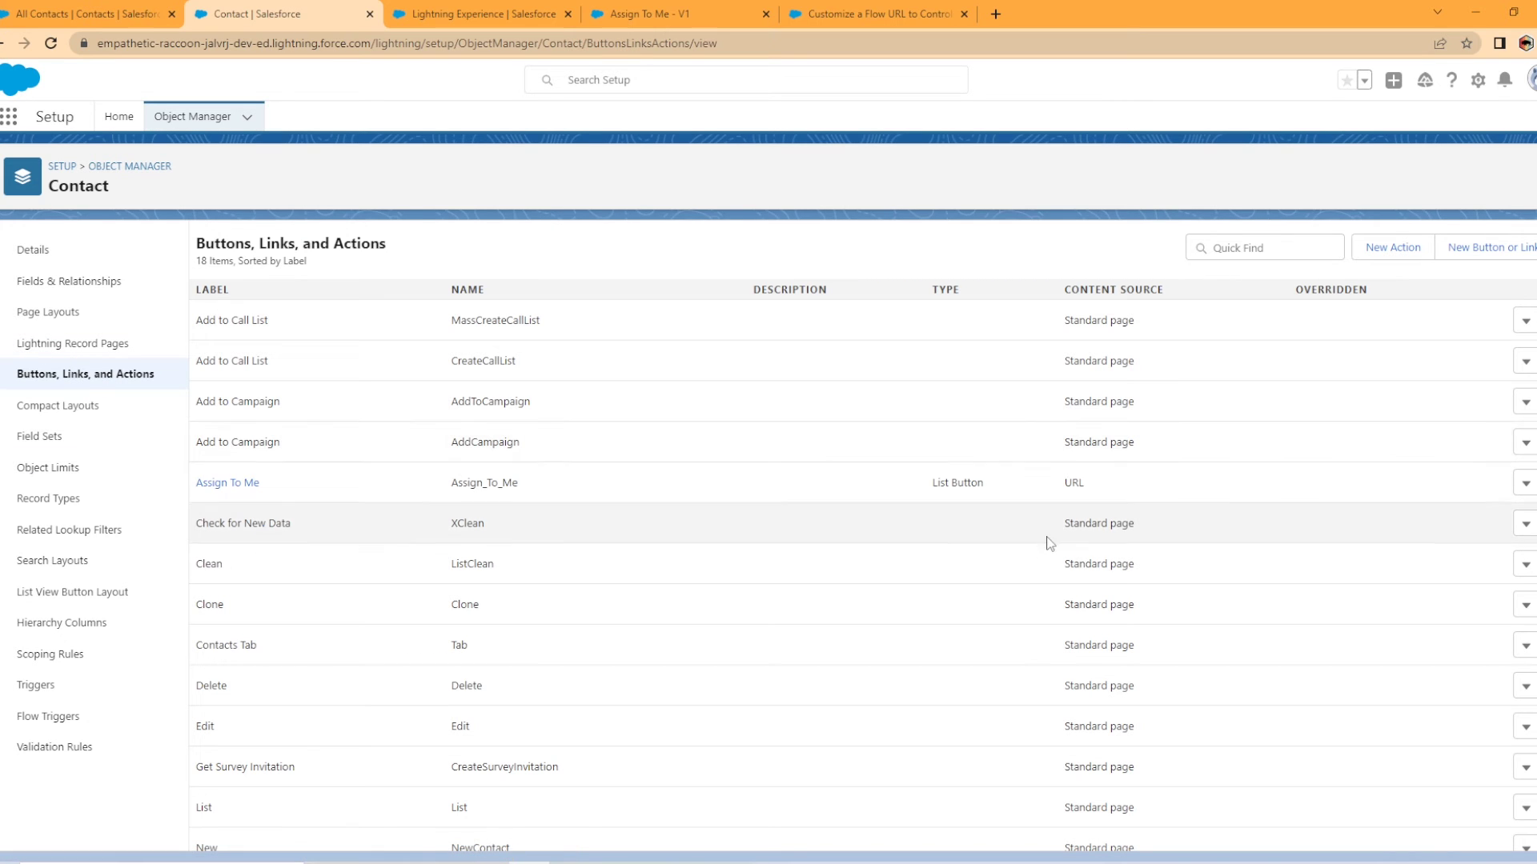
left_click(1524, 482)
left_click(1480, 521)
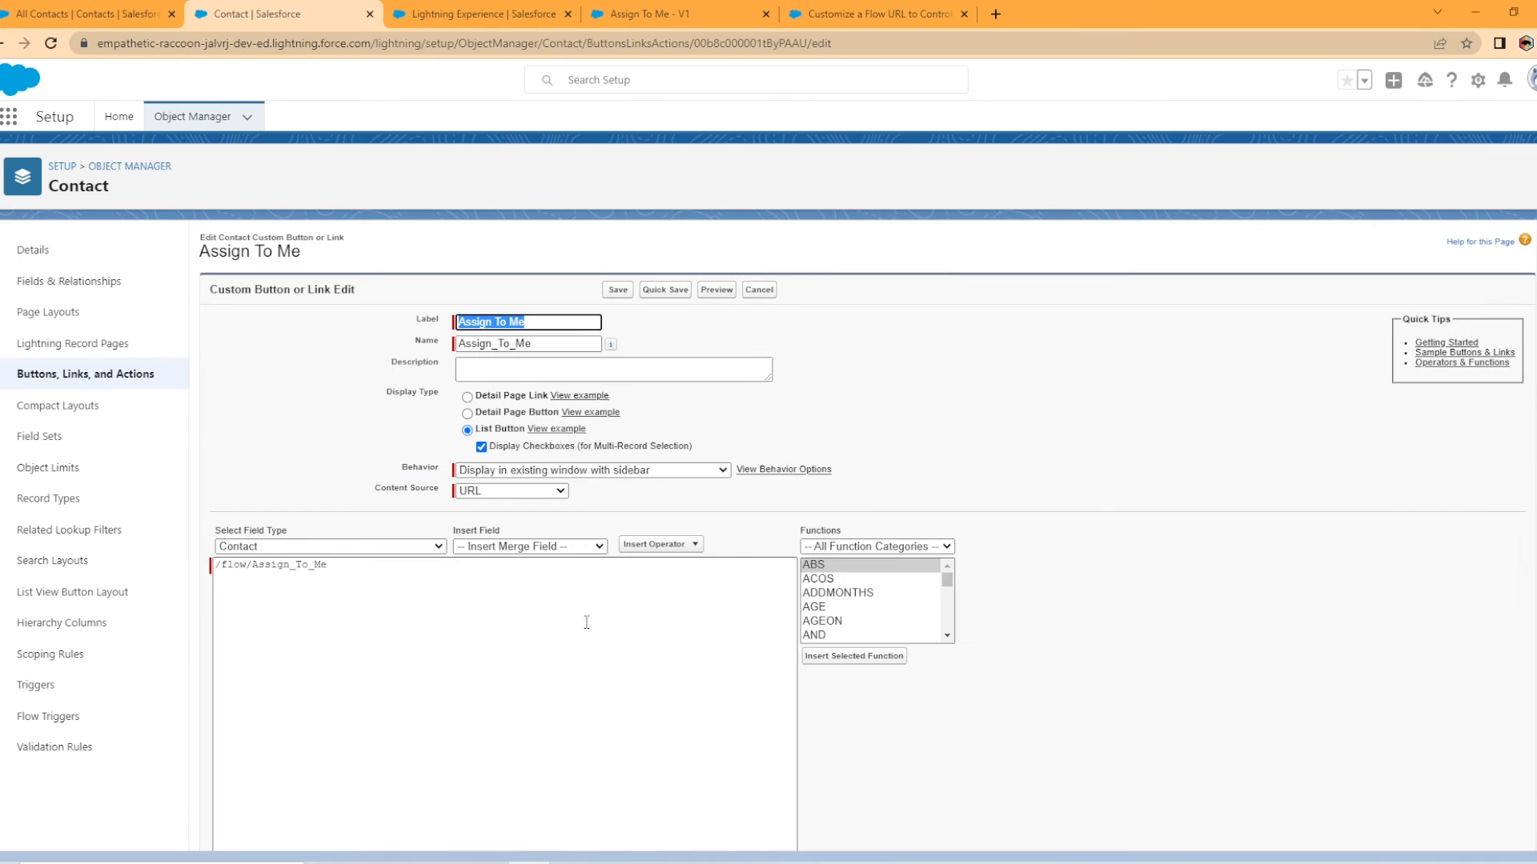
- Append ?retURL= from the help article after /flow/Assign_To_Me in the button URL
left_click(384, 570)
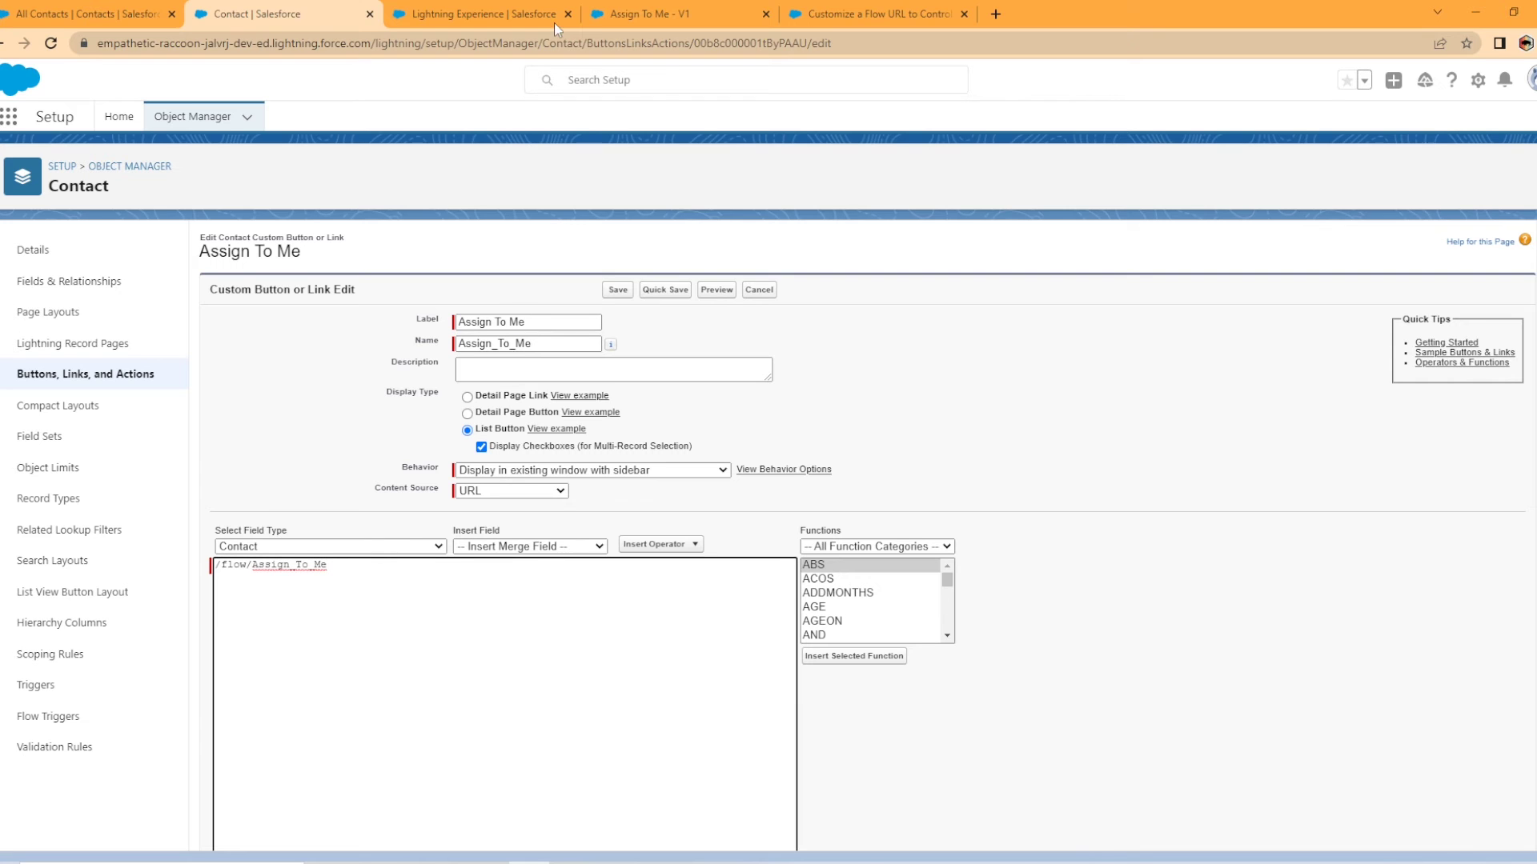
left_click(876, 14)
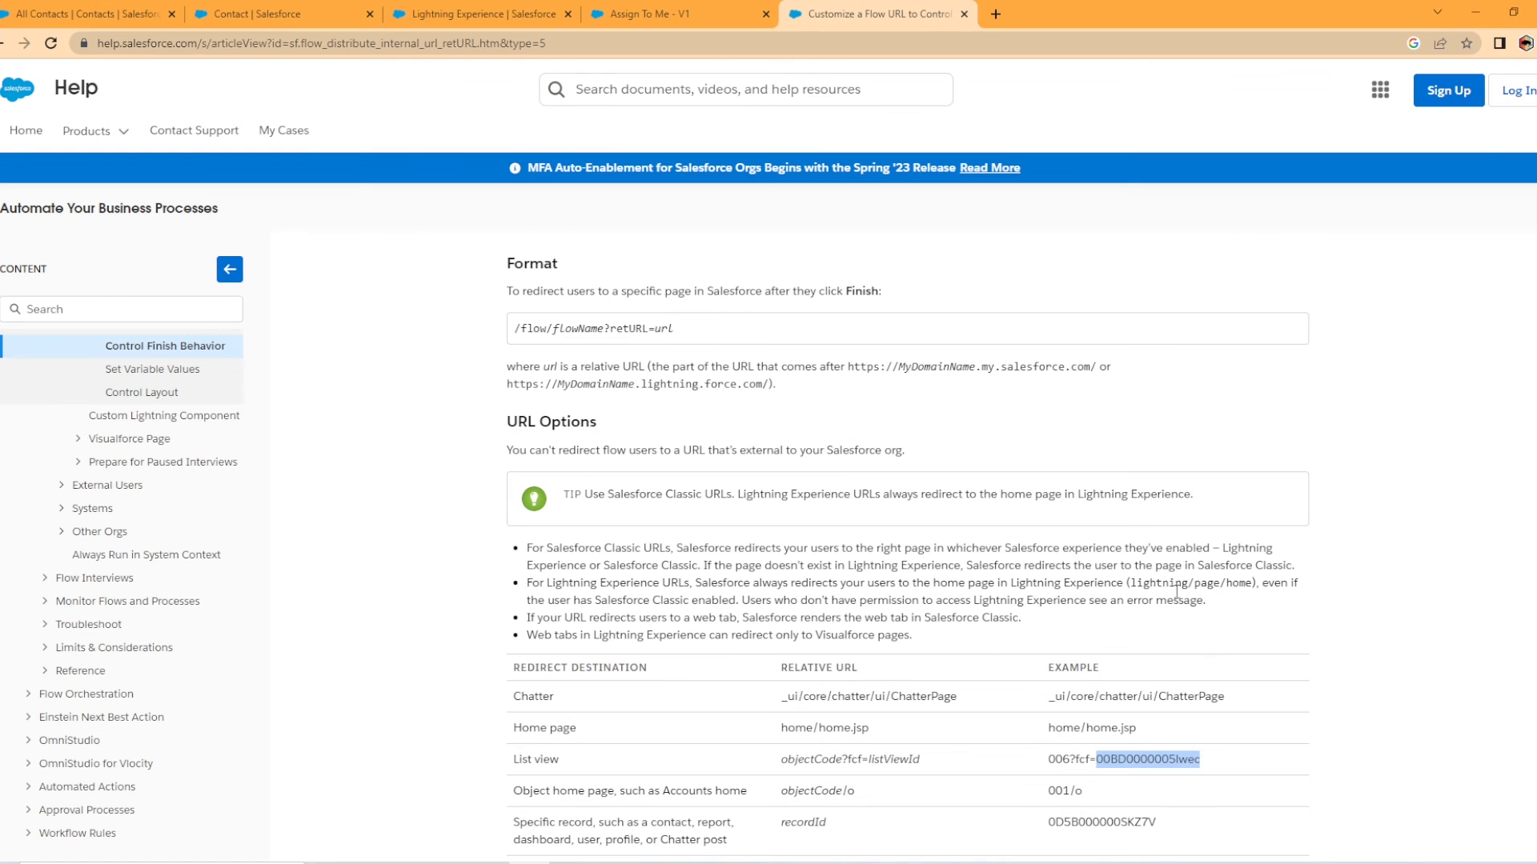
scroll(1156, 560, "up", 2)
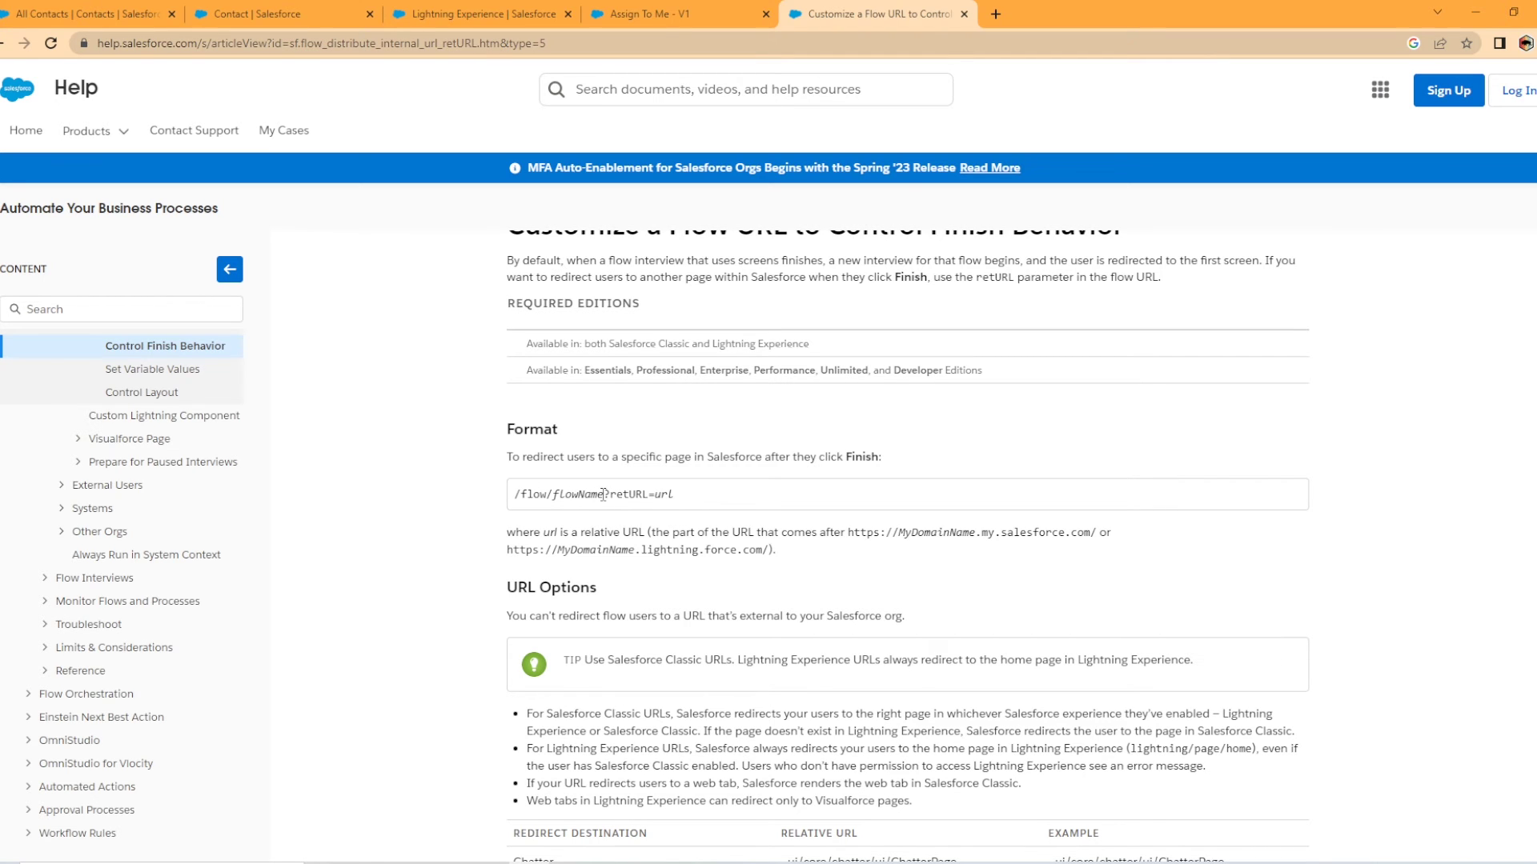
left_click_drag(605, 493, 649, 497)
left_click(104, 13)
left_click(202, 9)
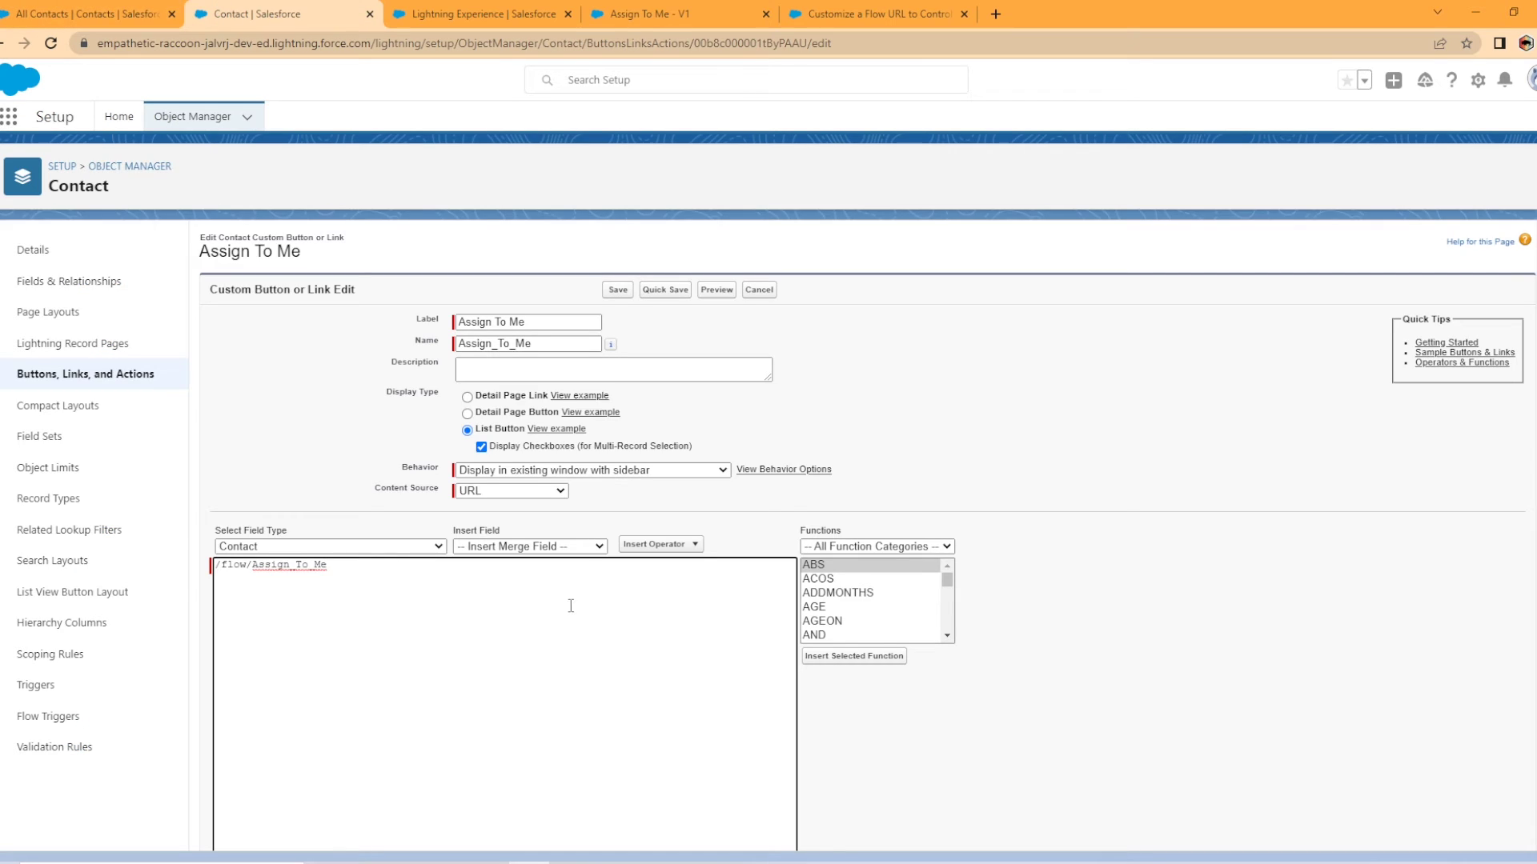
type("?retURL=")
- Add ?fcf= after the contact prefix 003 in the retURL value
left_click(853, 13)
scroll(955, 587, "down", 5)
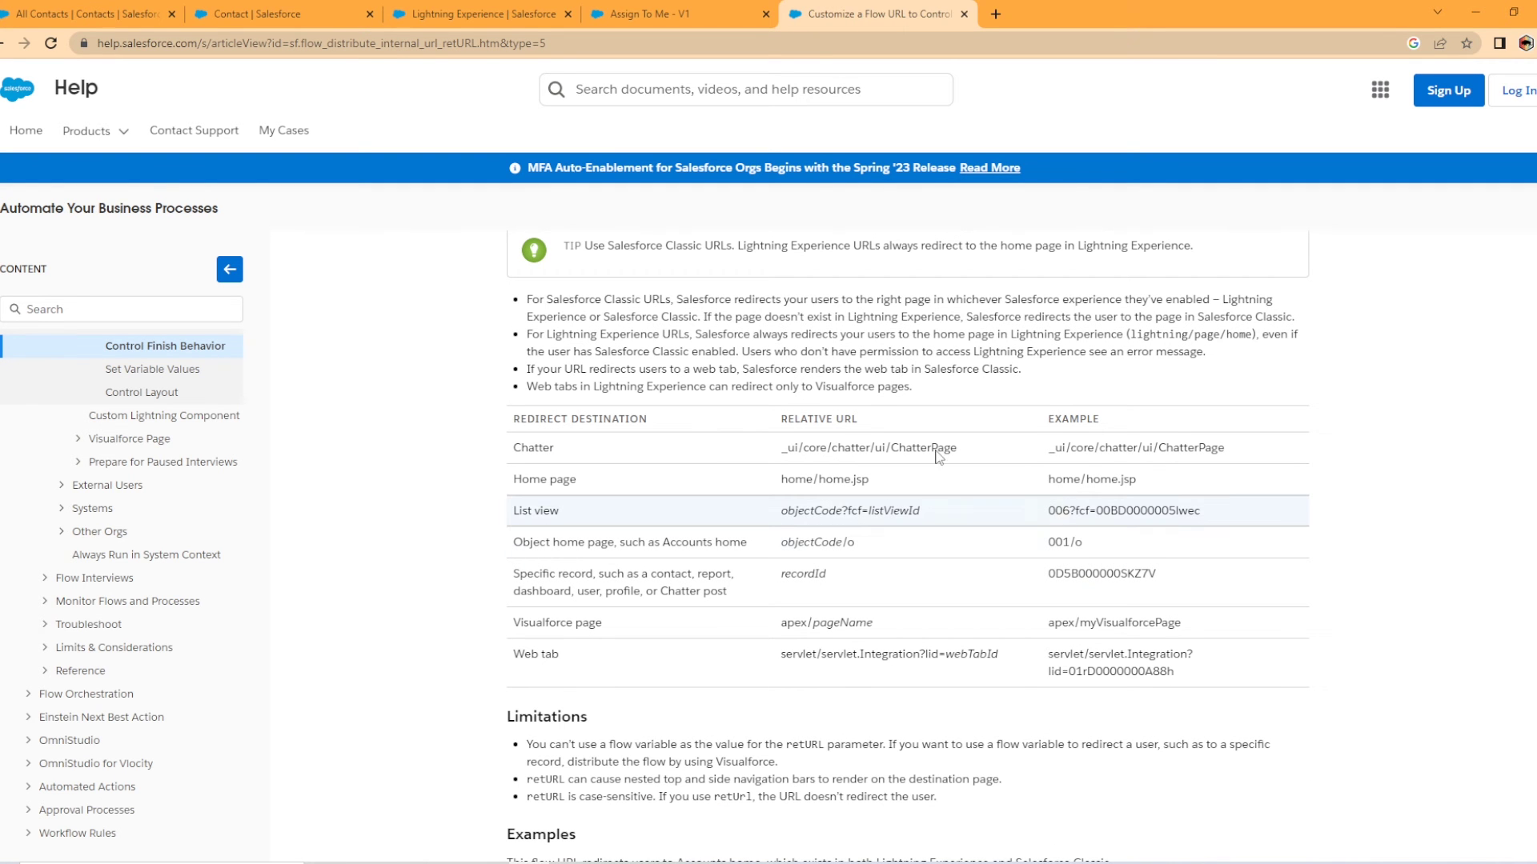
left_click(59, 8)
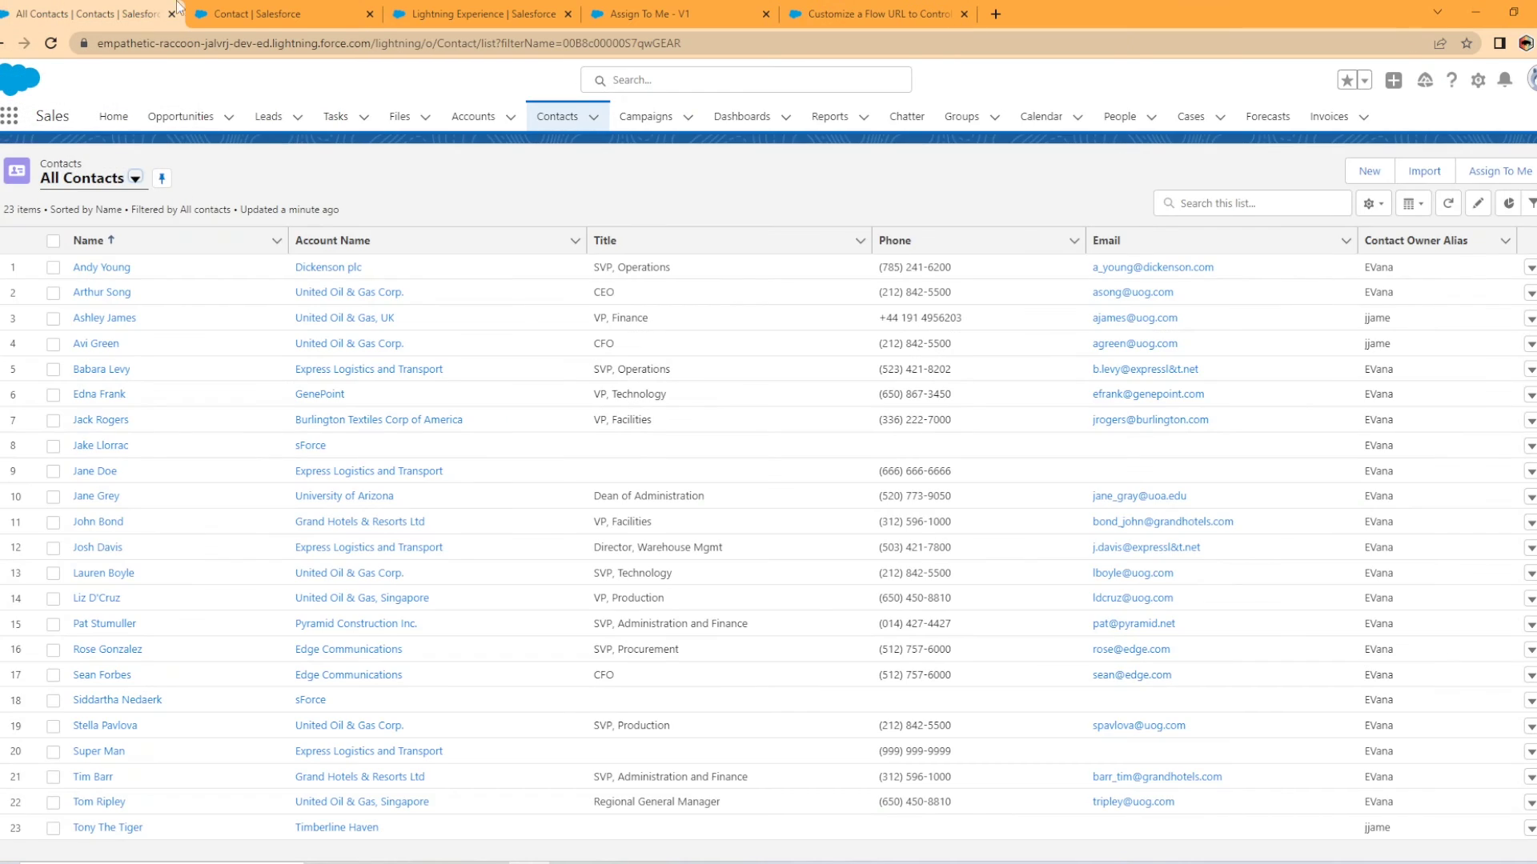
left_click(272, 10)
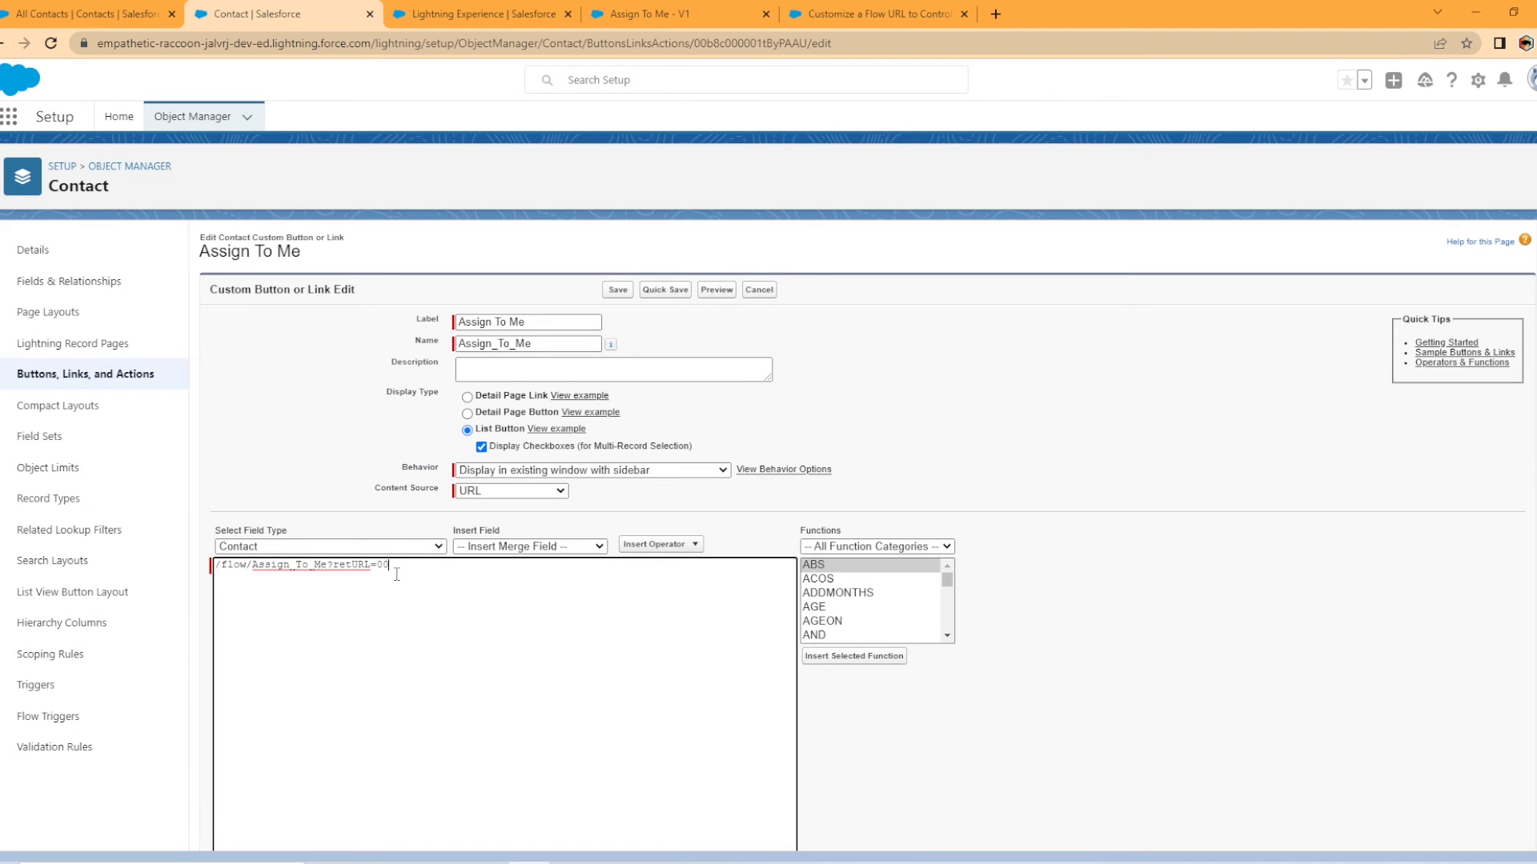
left_click(876, 13)
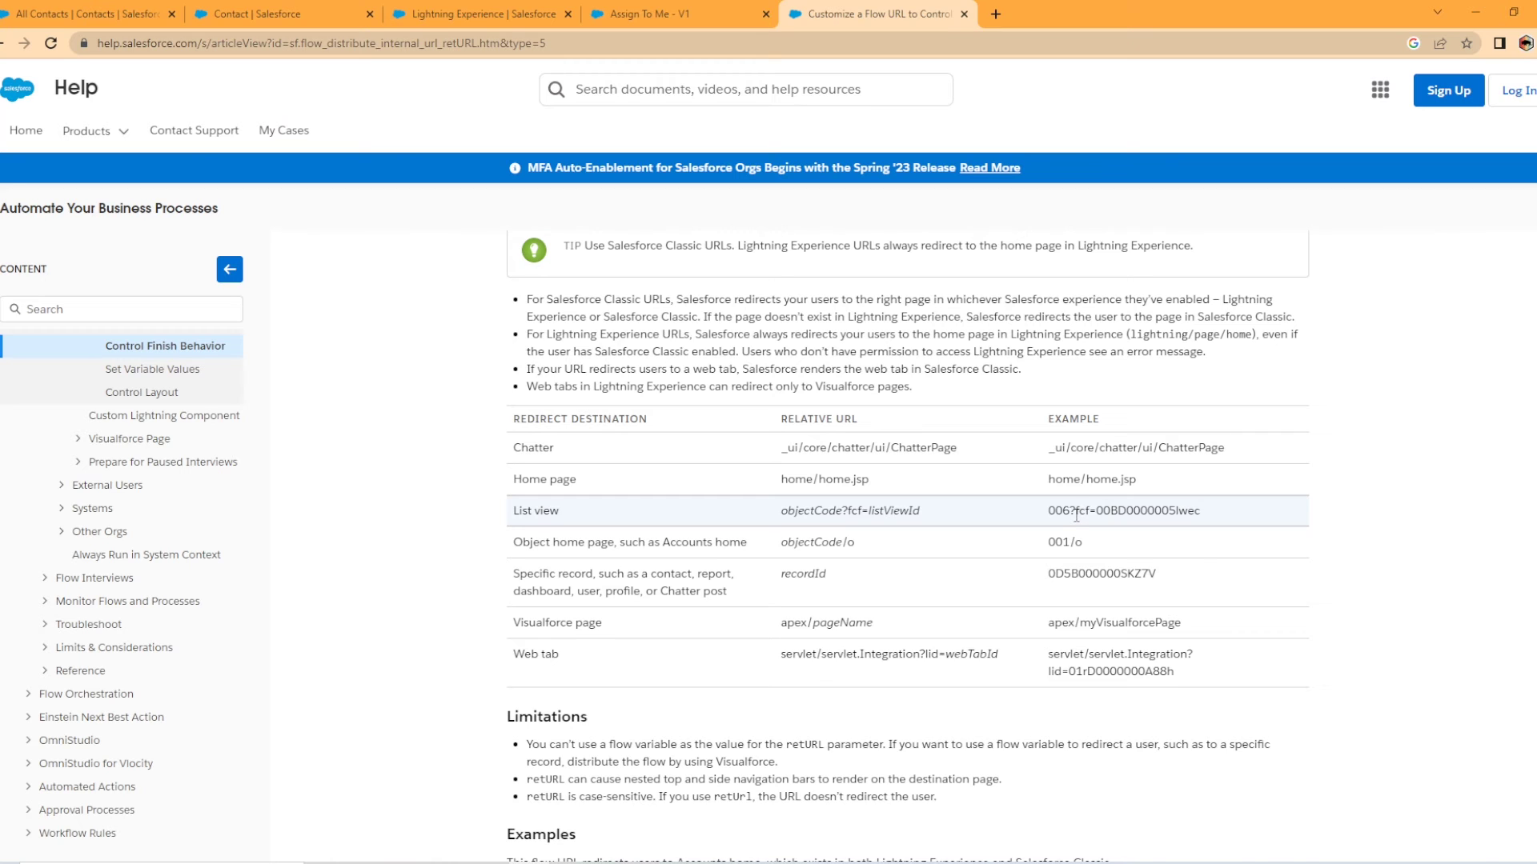
left_click_drag(1071, 512, 1097, 512)
key("ctrl+c")
left_click(299, 10)
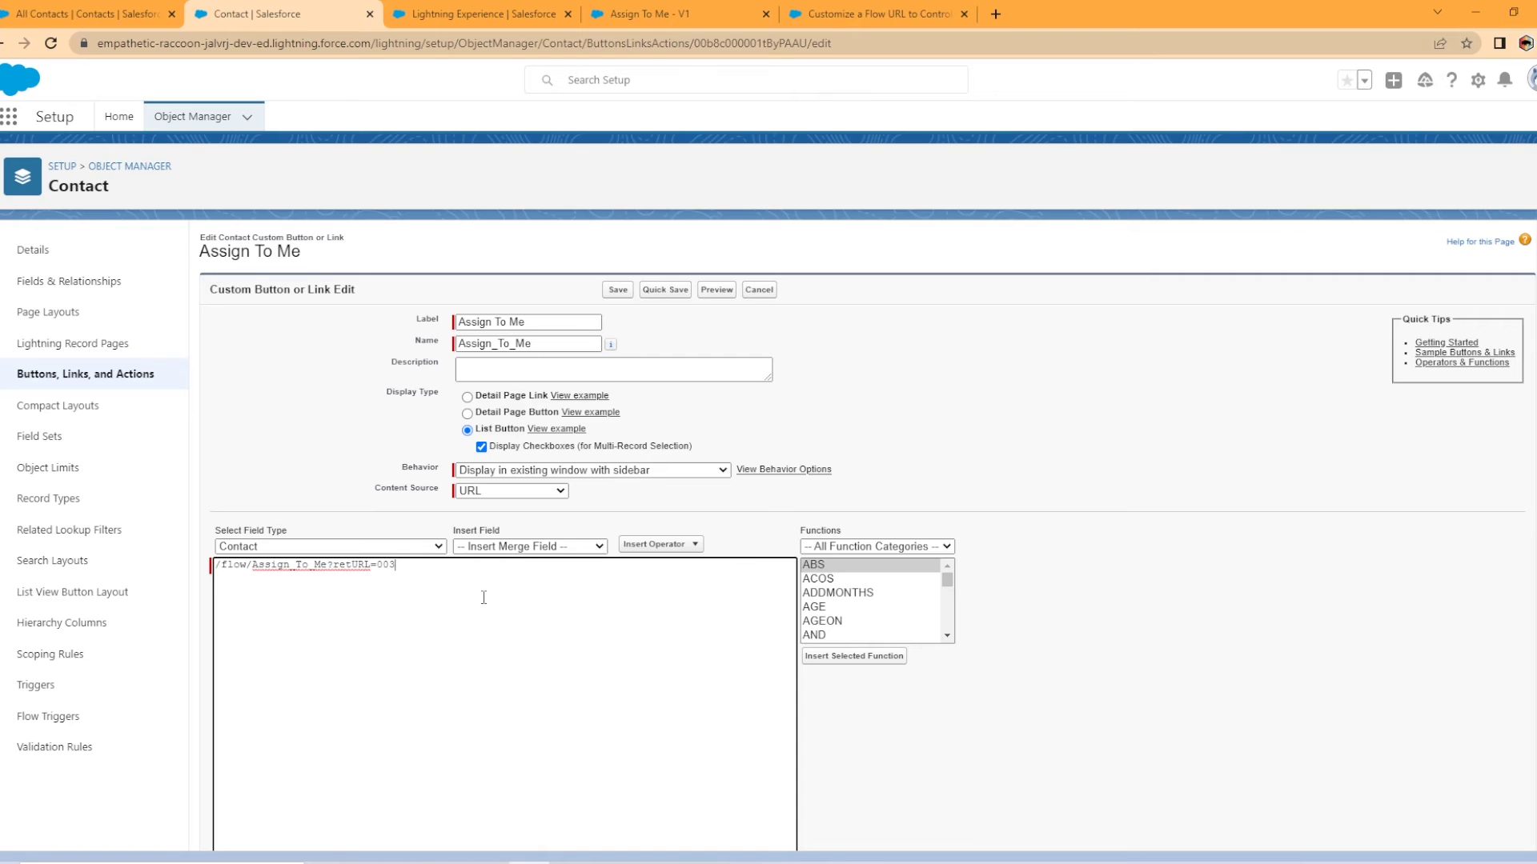
key("ctrl+v")
- Append list view ID 00B8c00000S7qwGEAR after fcf=, check syntax, and save the button
left_click(84, 12)
left_click_drag(681, 43, 565, 46)
key("ctrl+c")
left_click(320, 13)
left_click(528, 638)
key("ctrl+v")
scroll(516, 688, "down", 2)
left_click(260, 755)
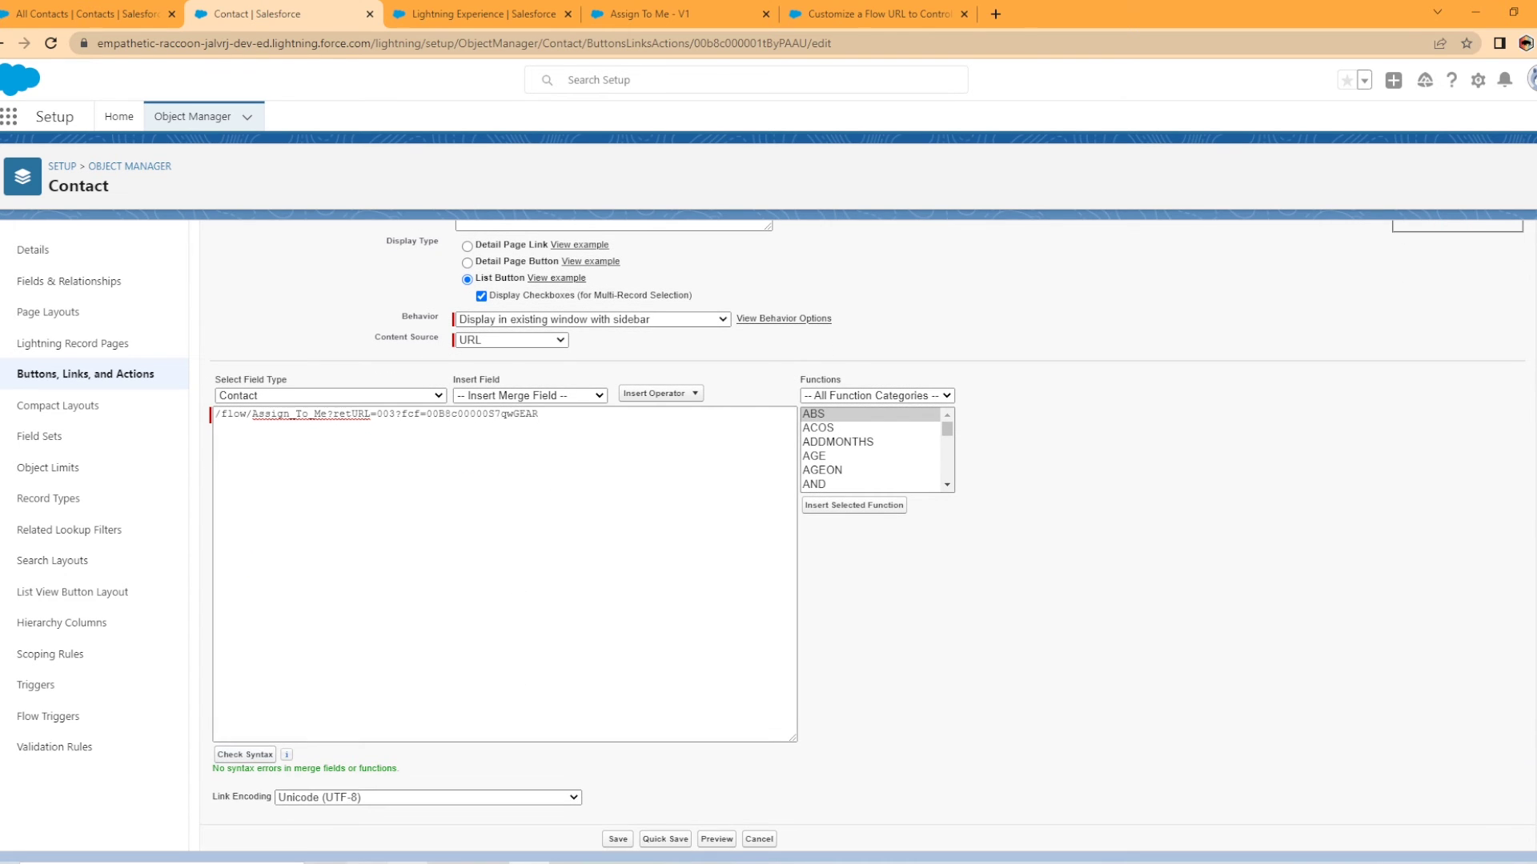
scroll(783, 788, "down", 1)
scroll(784, 788, "down", 1)
left_click(623, 833)
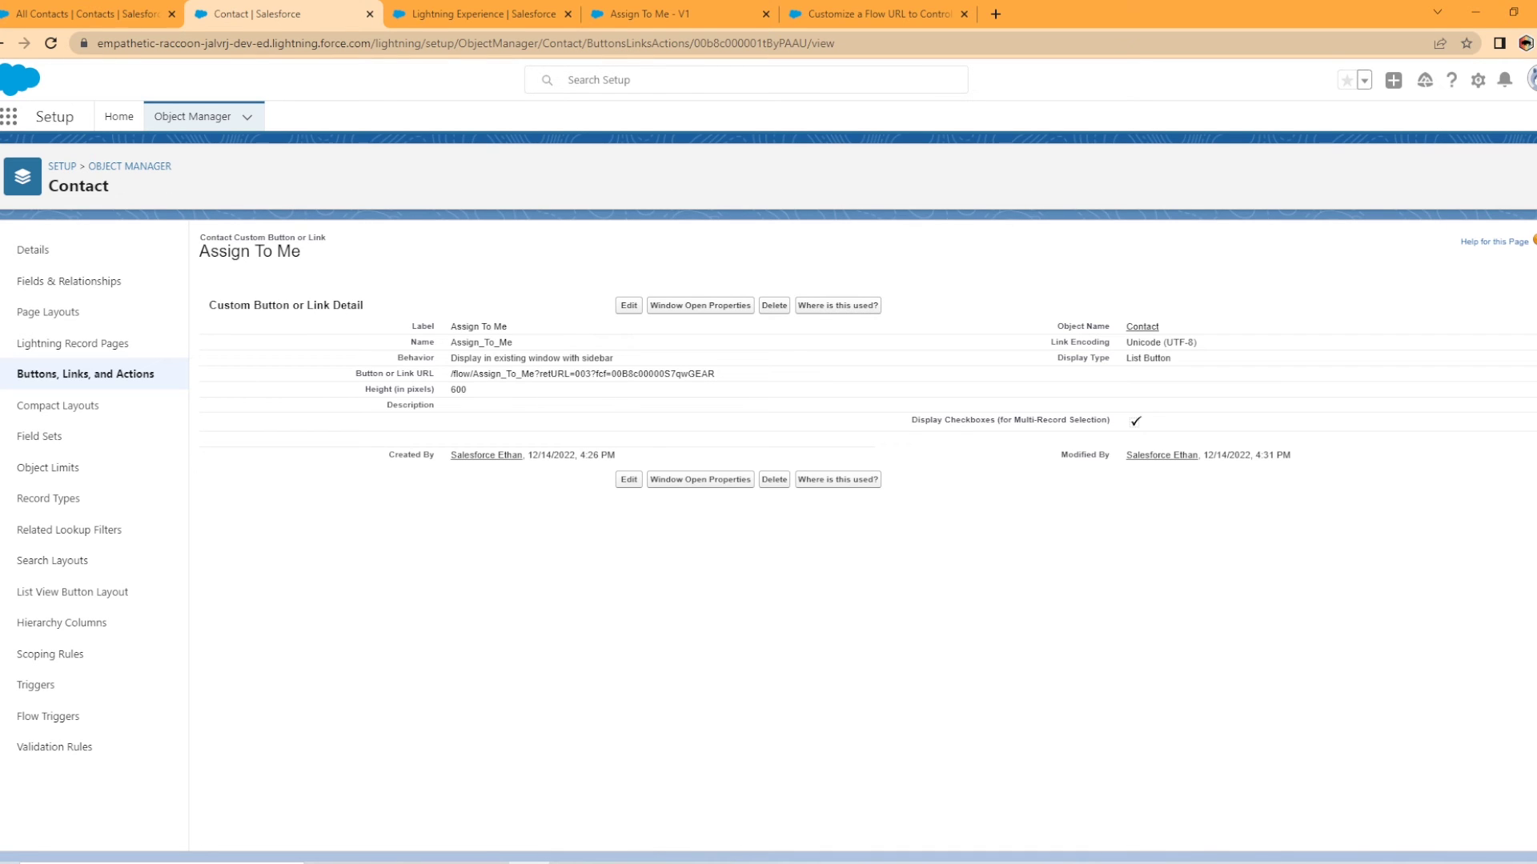
- Reload All Contacts and run Assign To Me on the third and fourth contacts
left_click(64, 14)
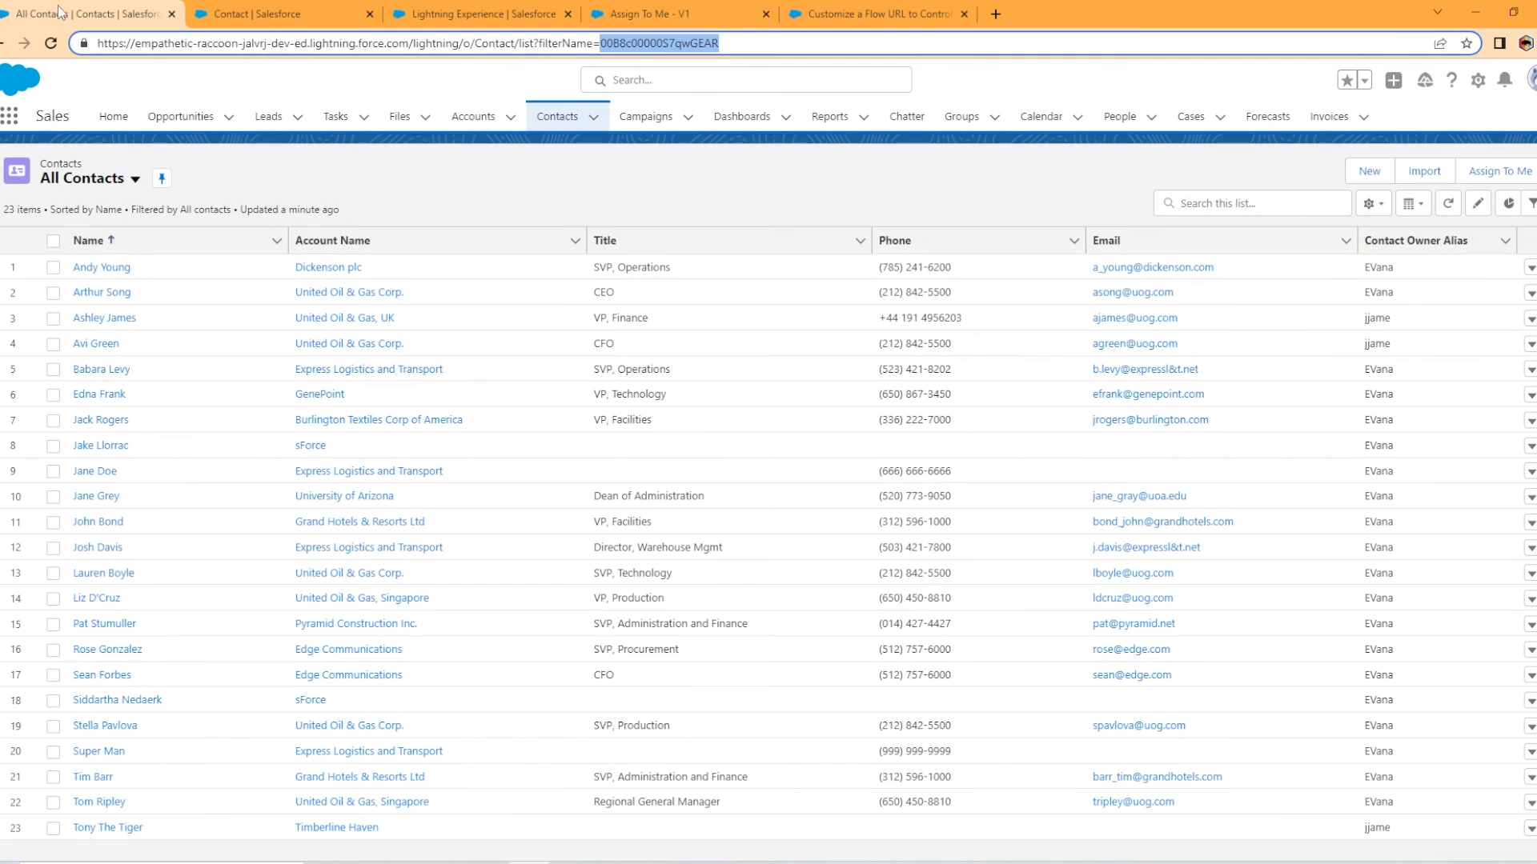
left_click(50, 43)
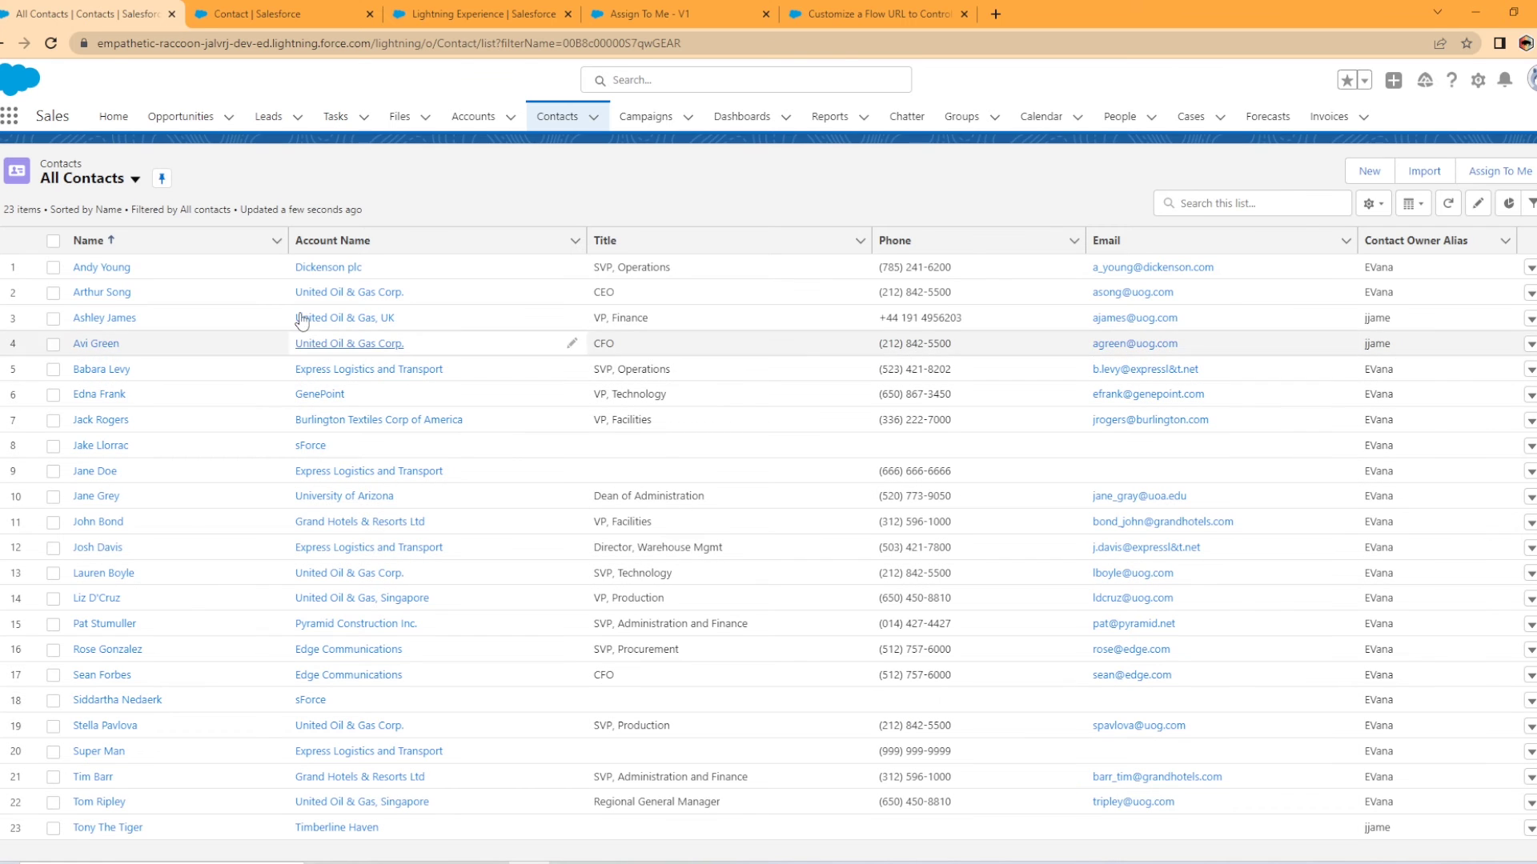
left_click(53, 319)
left_click(53, 344)
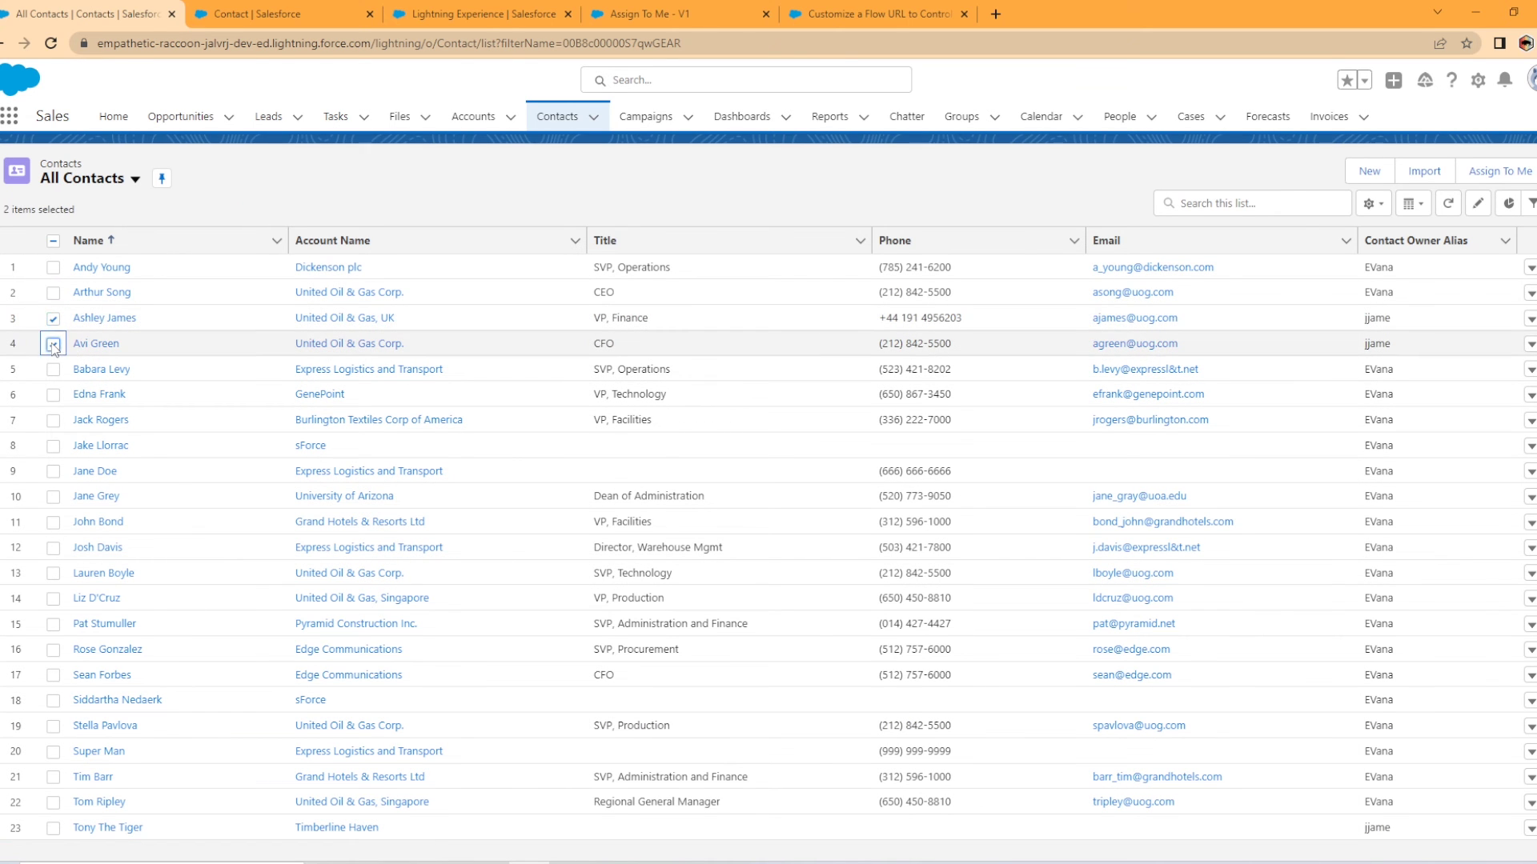
left_click(1505, 178)
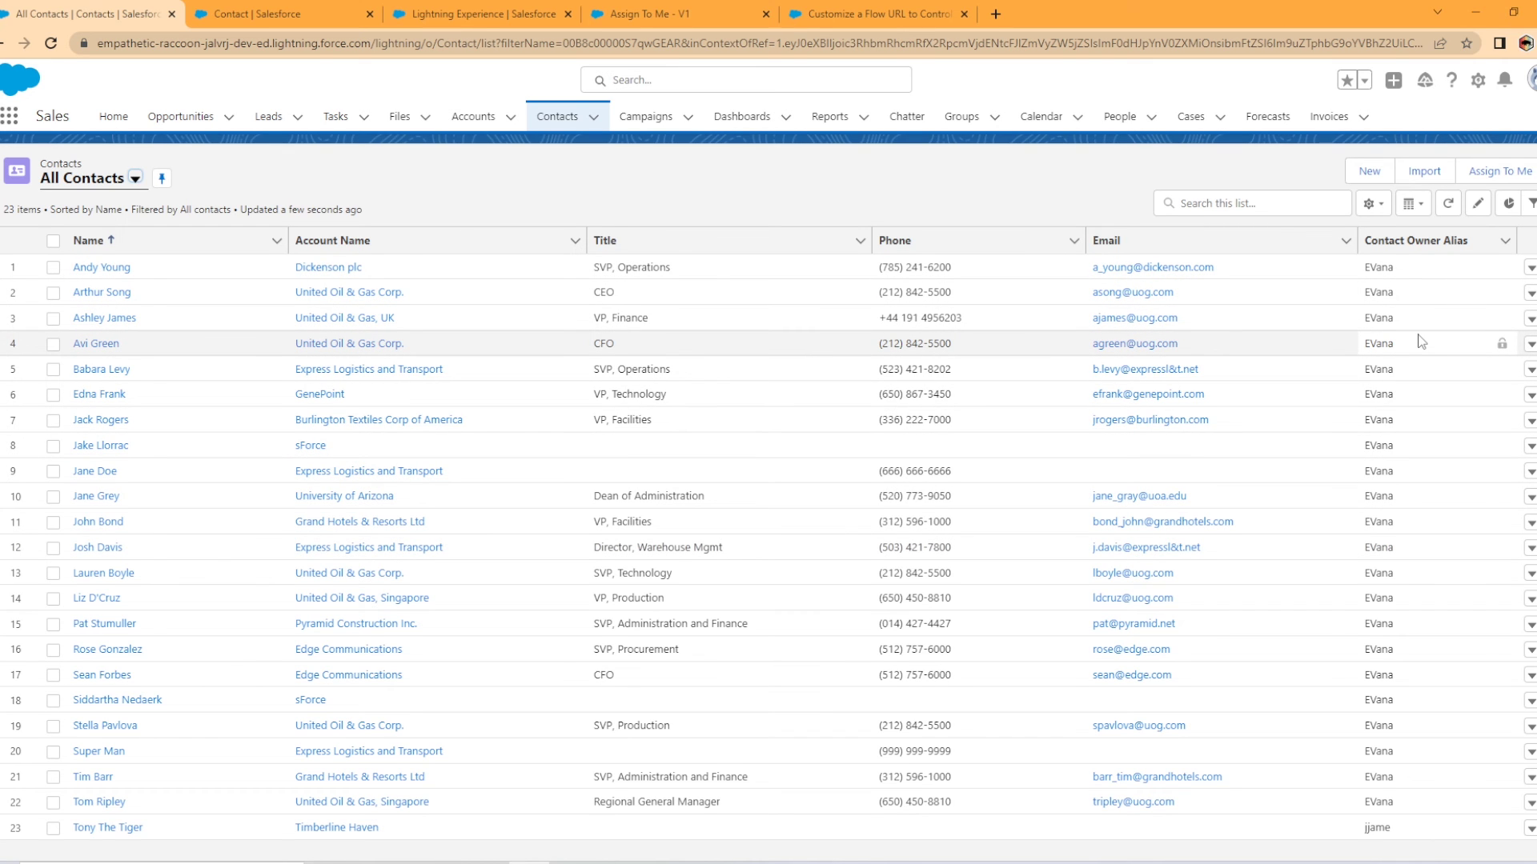
- Reassign the first contact to a new owner via its row Change Owner action
left_click(1529, 269)
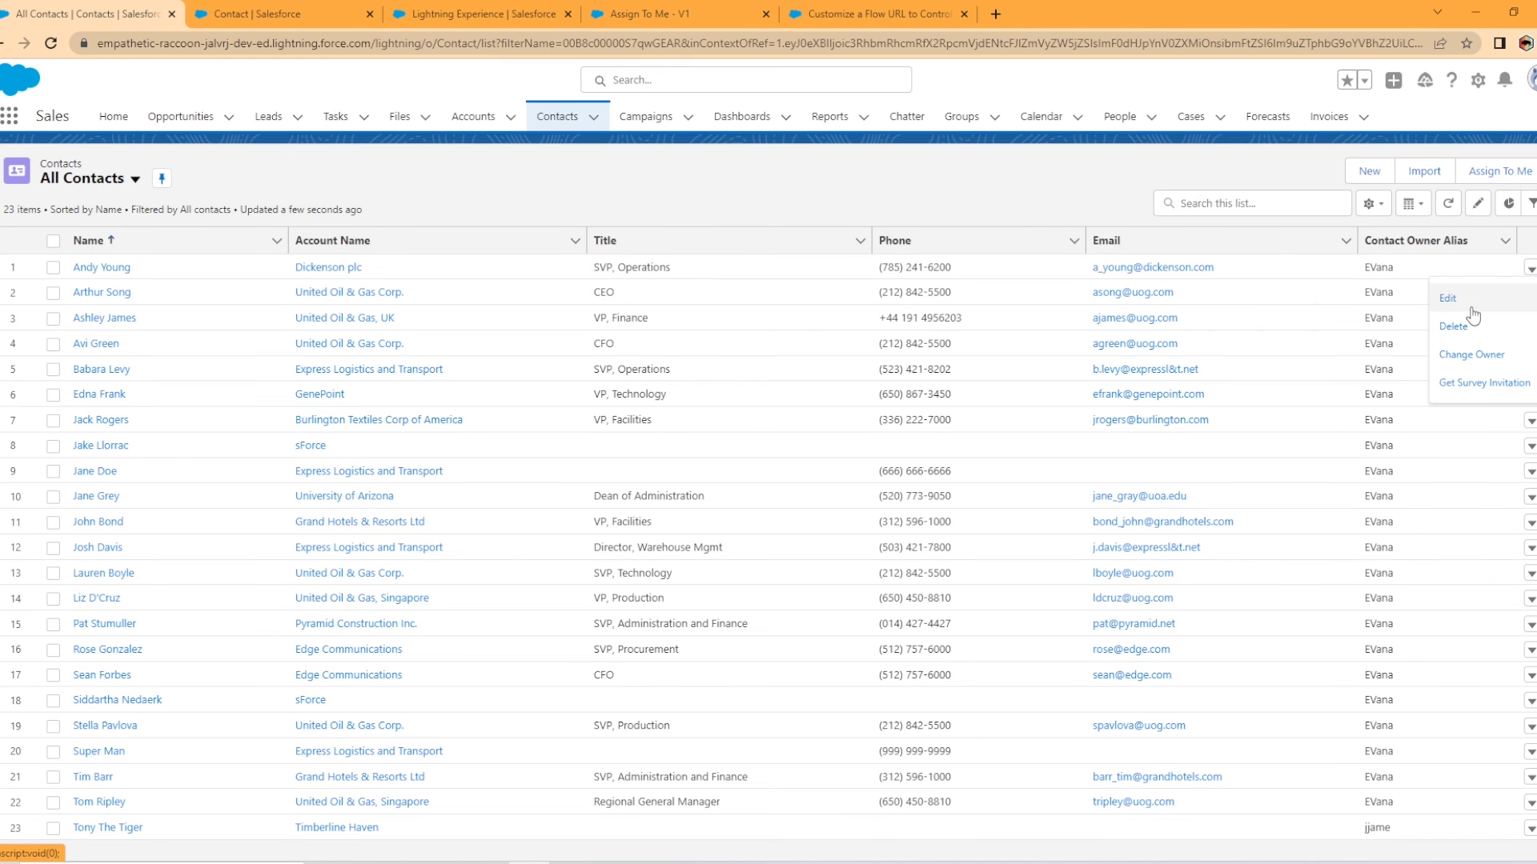
left_click(1473, 355)
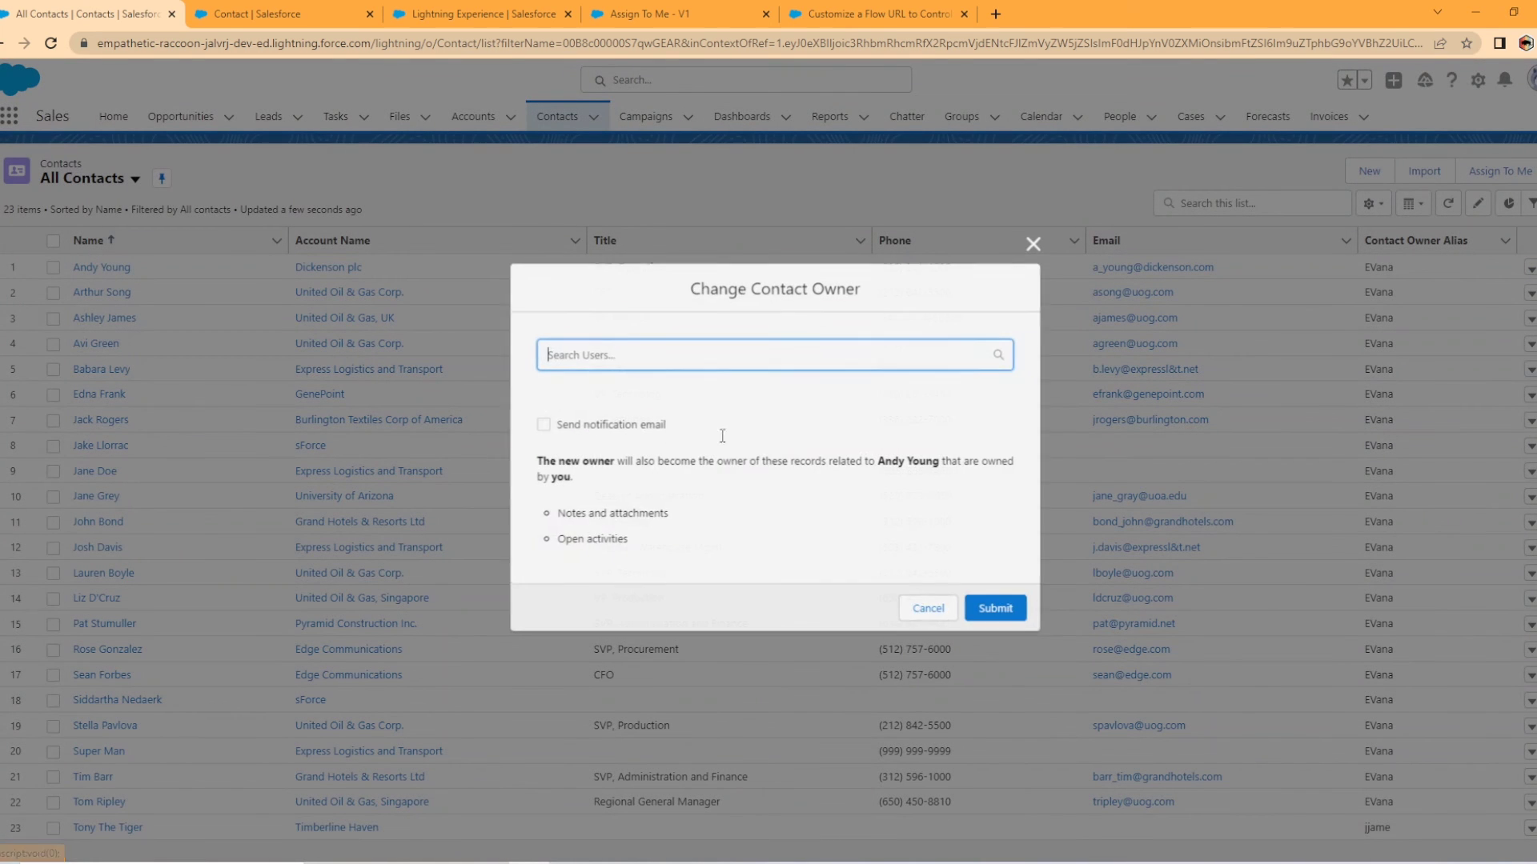
left_click(706, 393)
left_click(994, 610)
left_click(1530, 293)
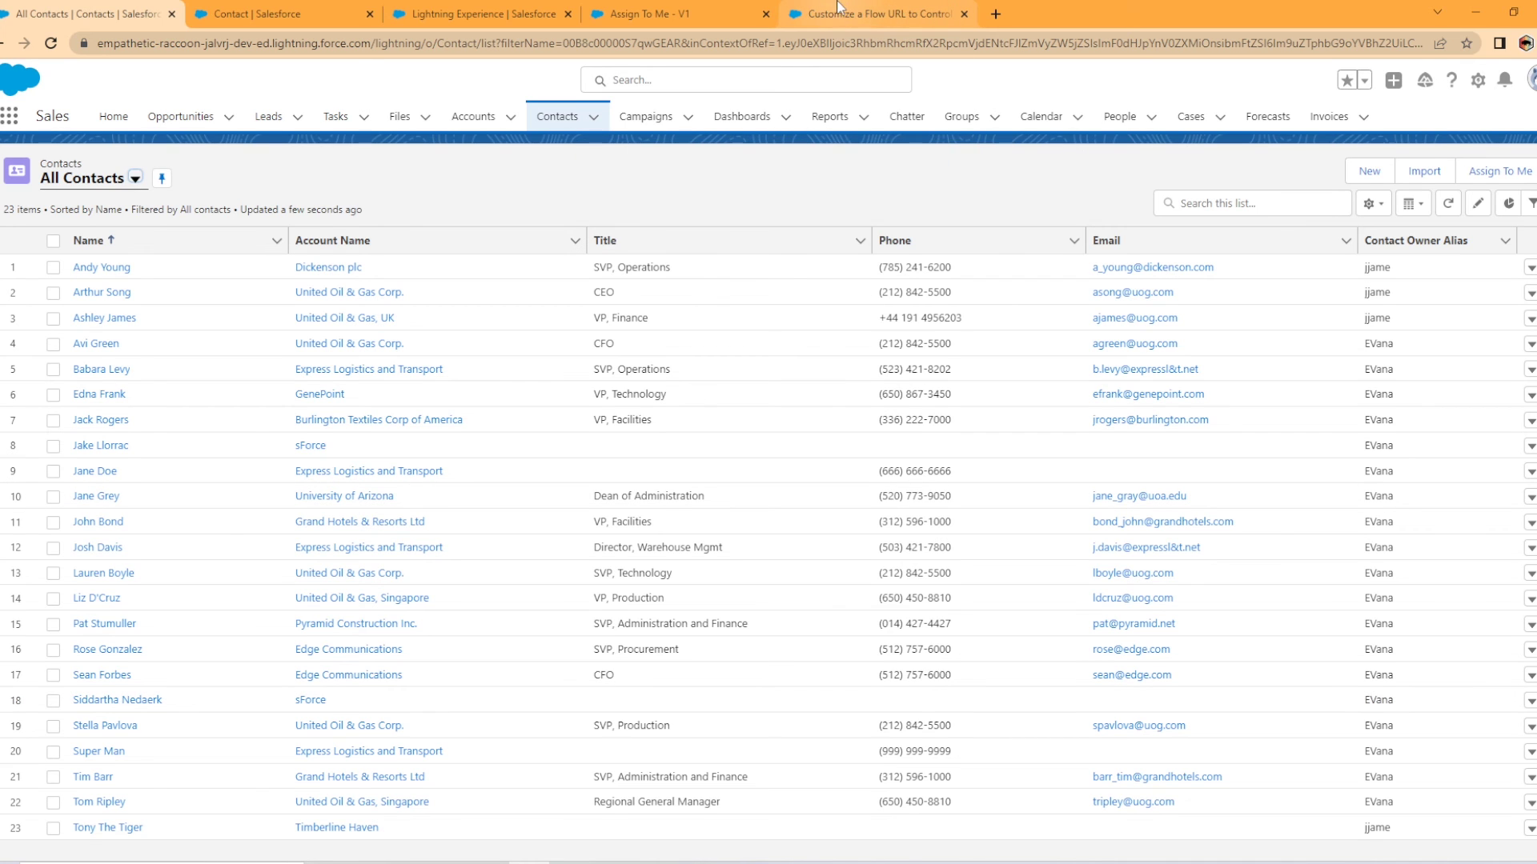
- Deactivate the Assign To Me flow and add a new Screen element before End
left_click(712, 10)
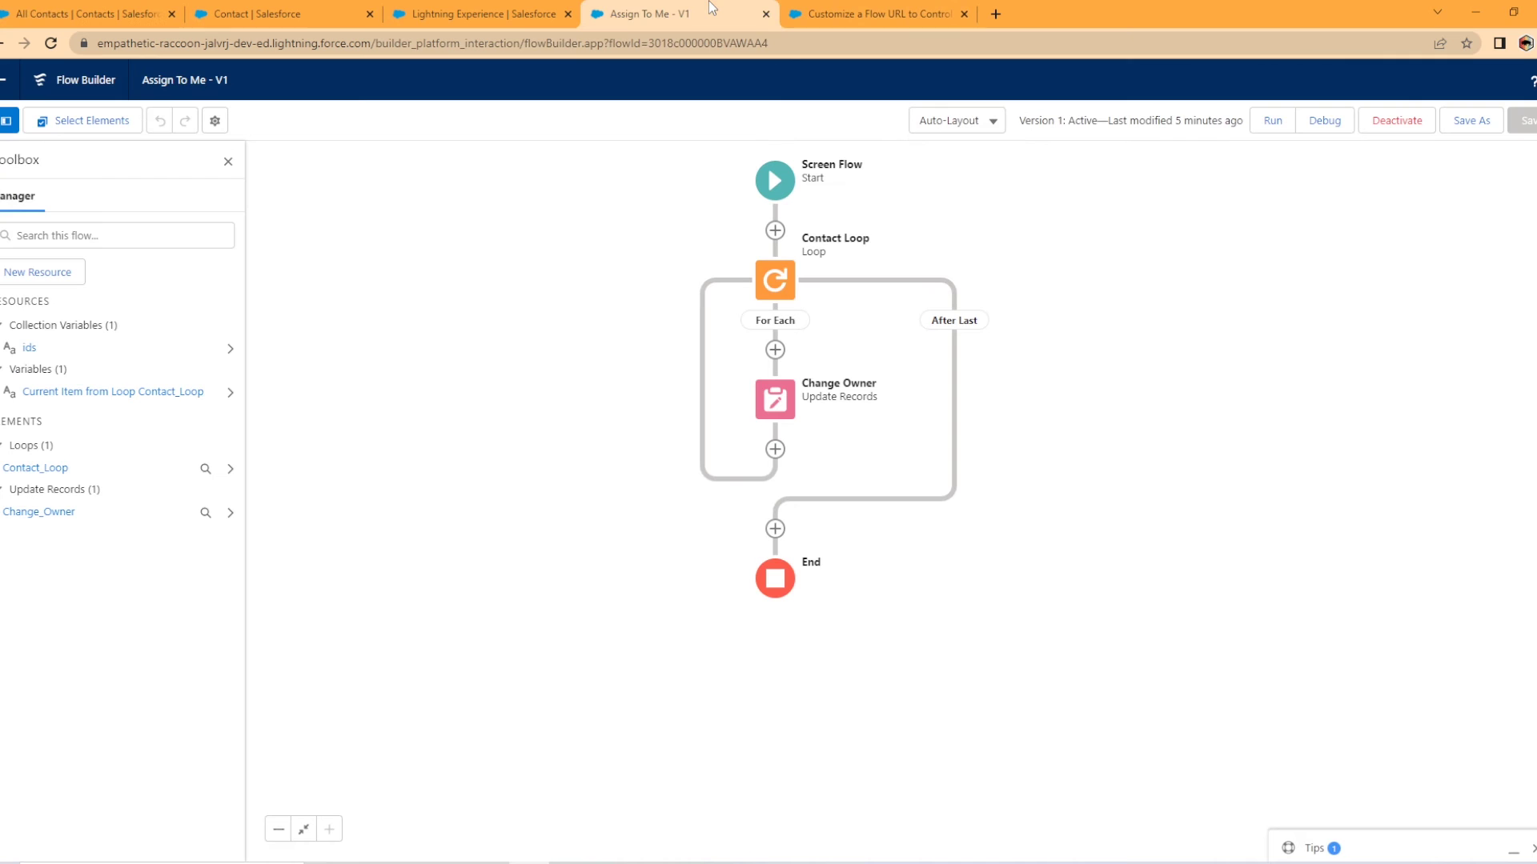
left_click(1400, 128)
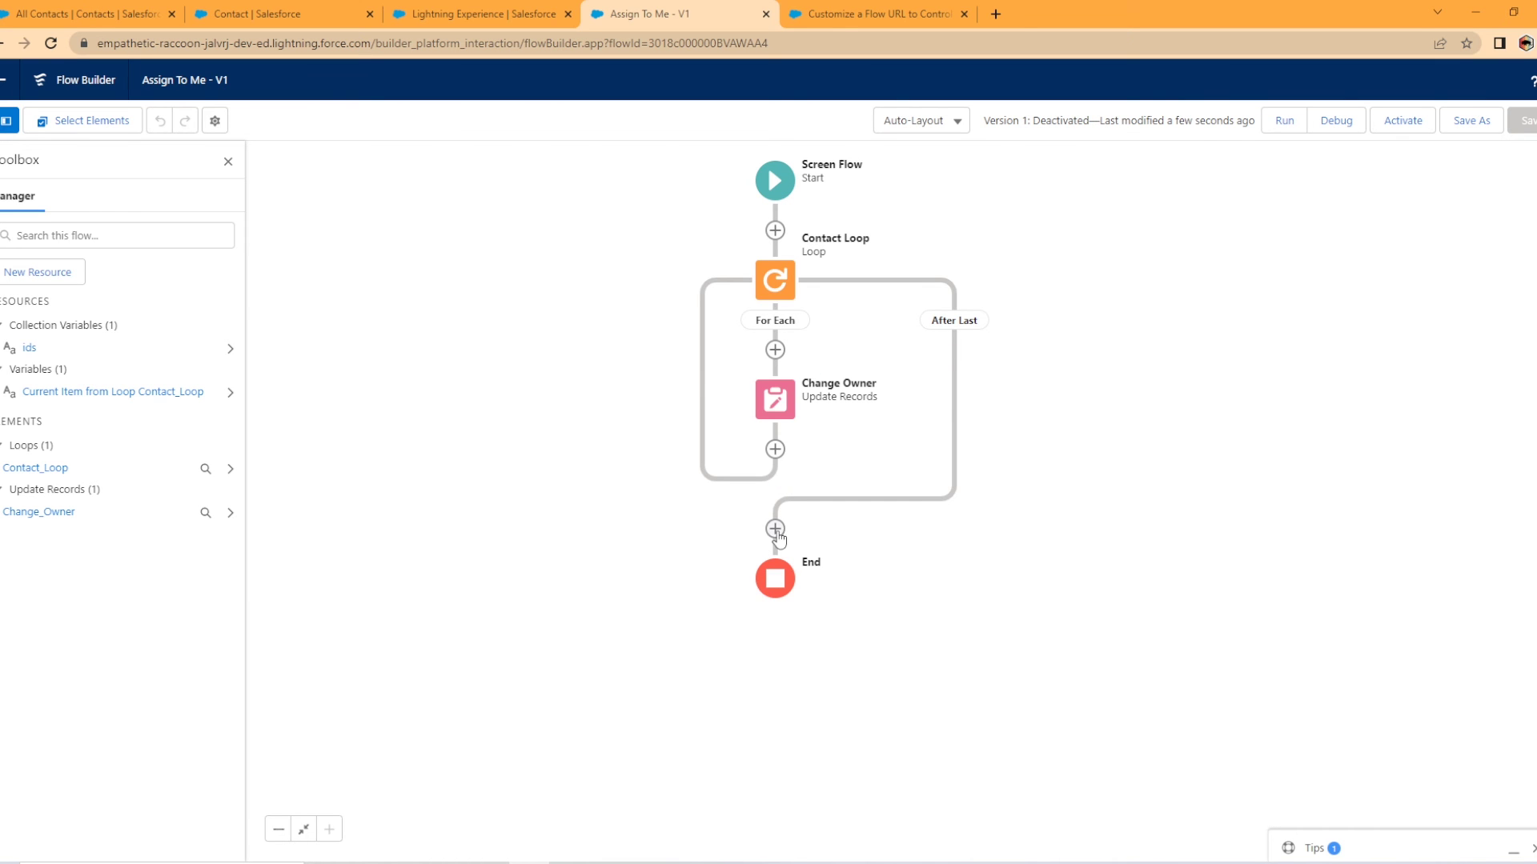
left_click(775, 528)
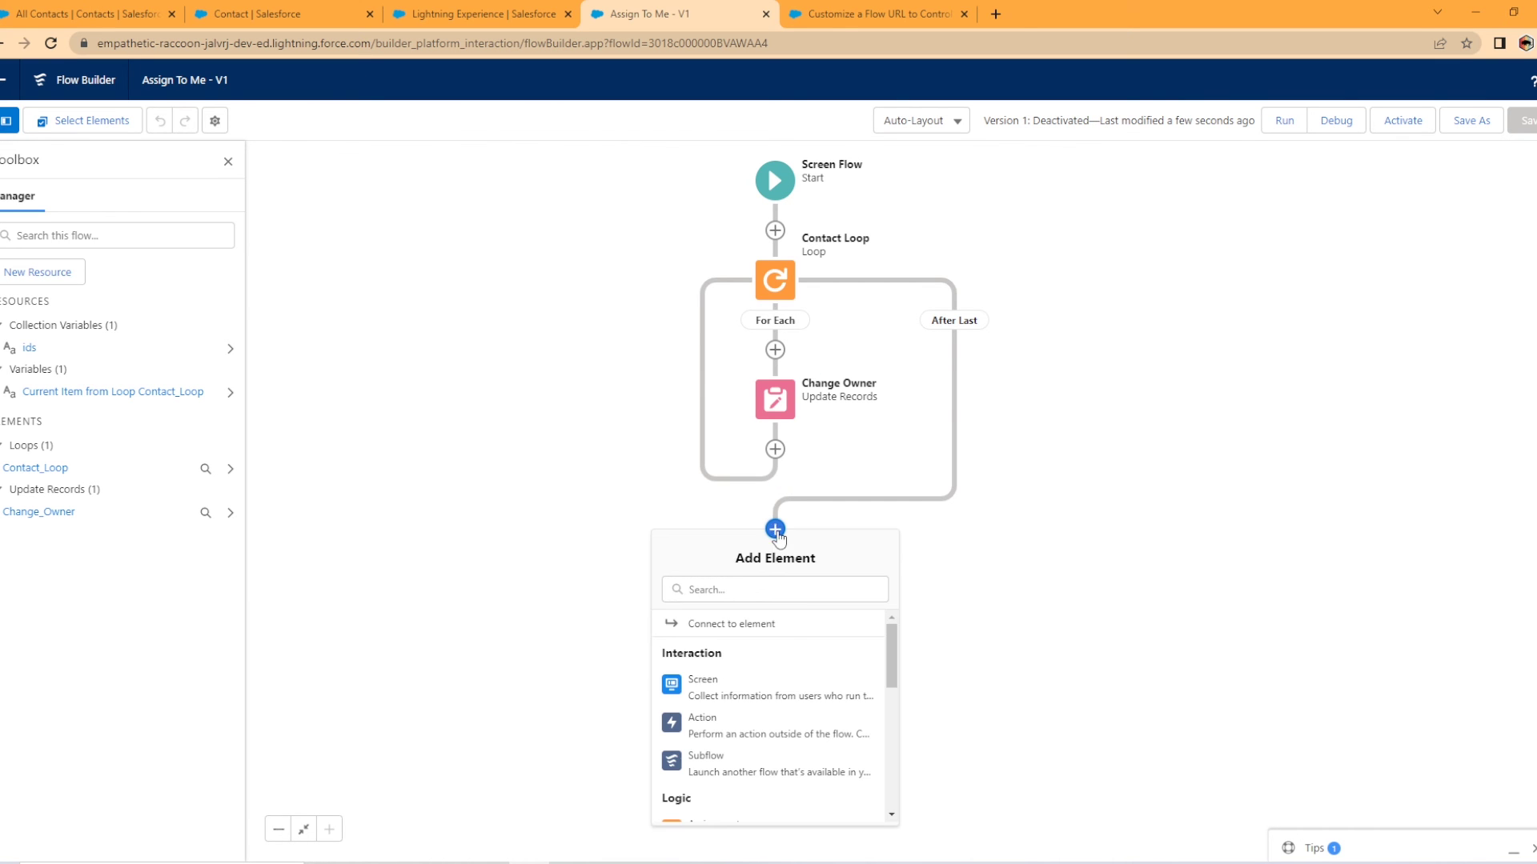
left_click(720, 690)
- Place a Display Text component on the screen and hide its header
scroll(144, 560, "down", 4)
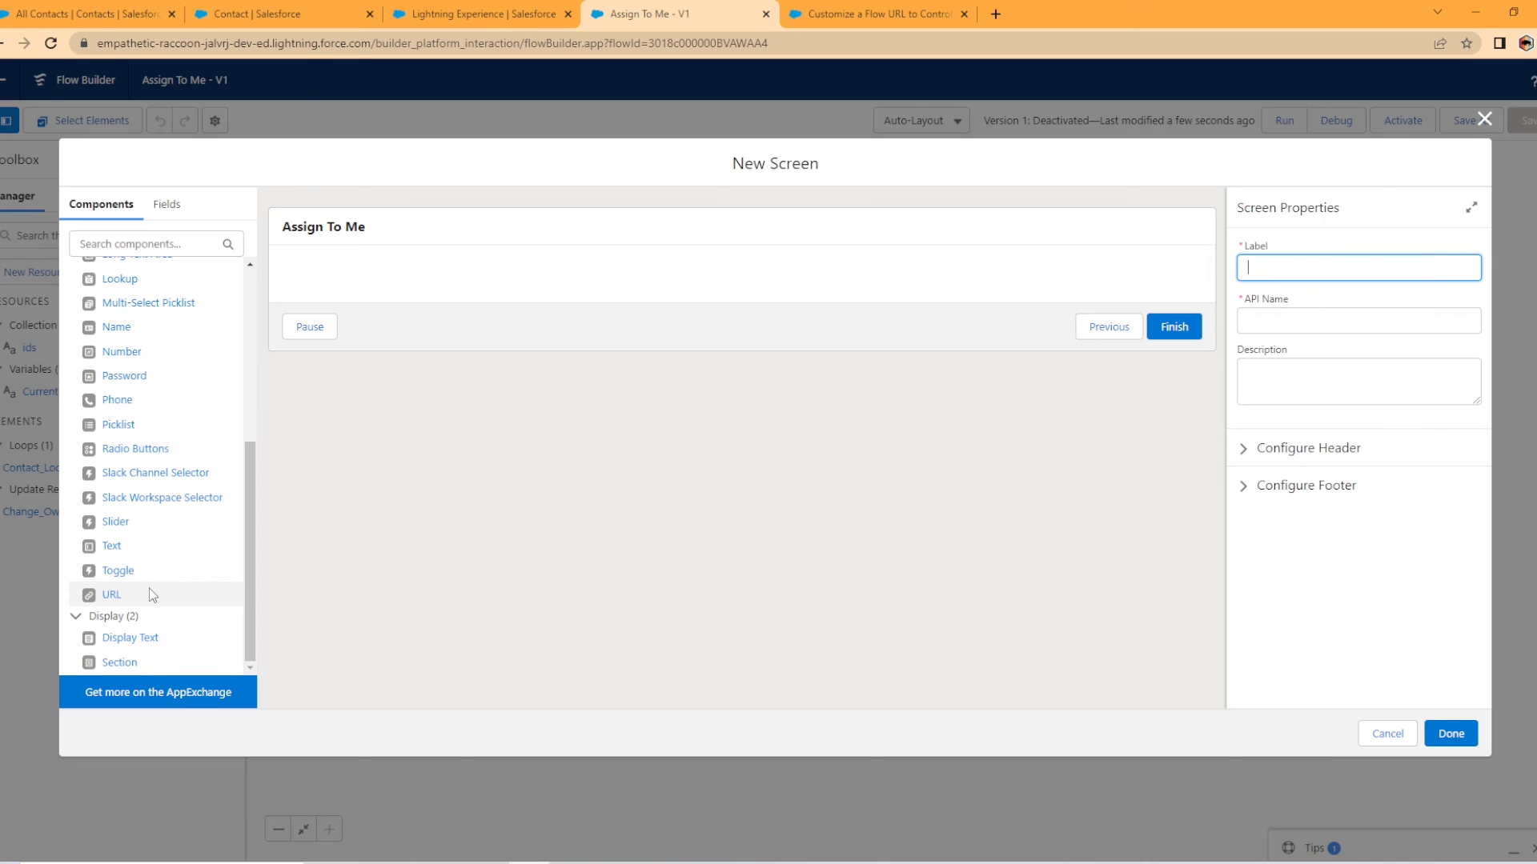
left_click(156, 648)
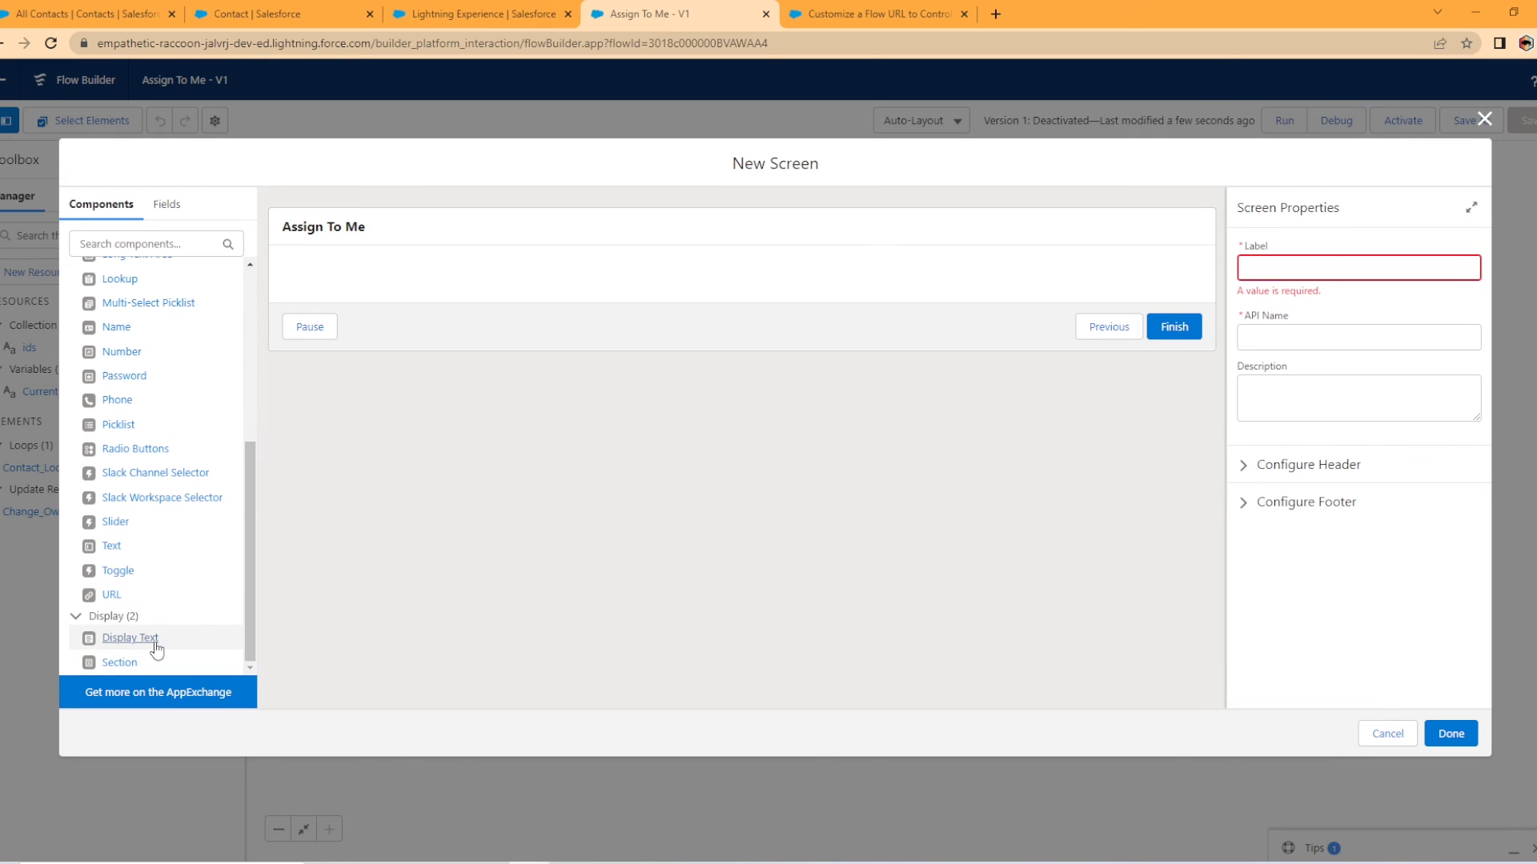
left_click_drag(157, 648, 681, 284)
left_click(945, 224)
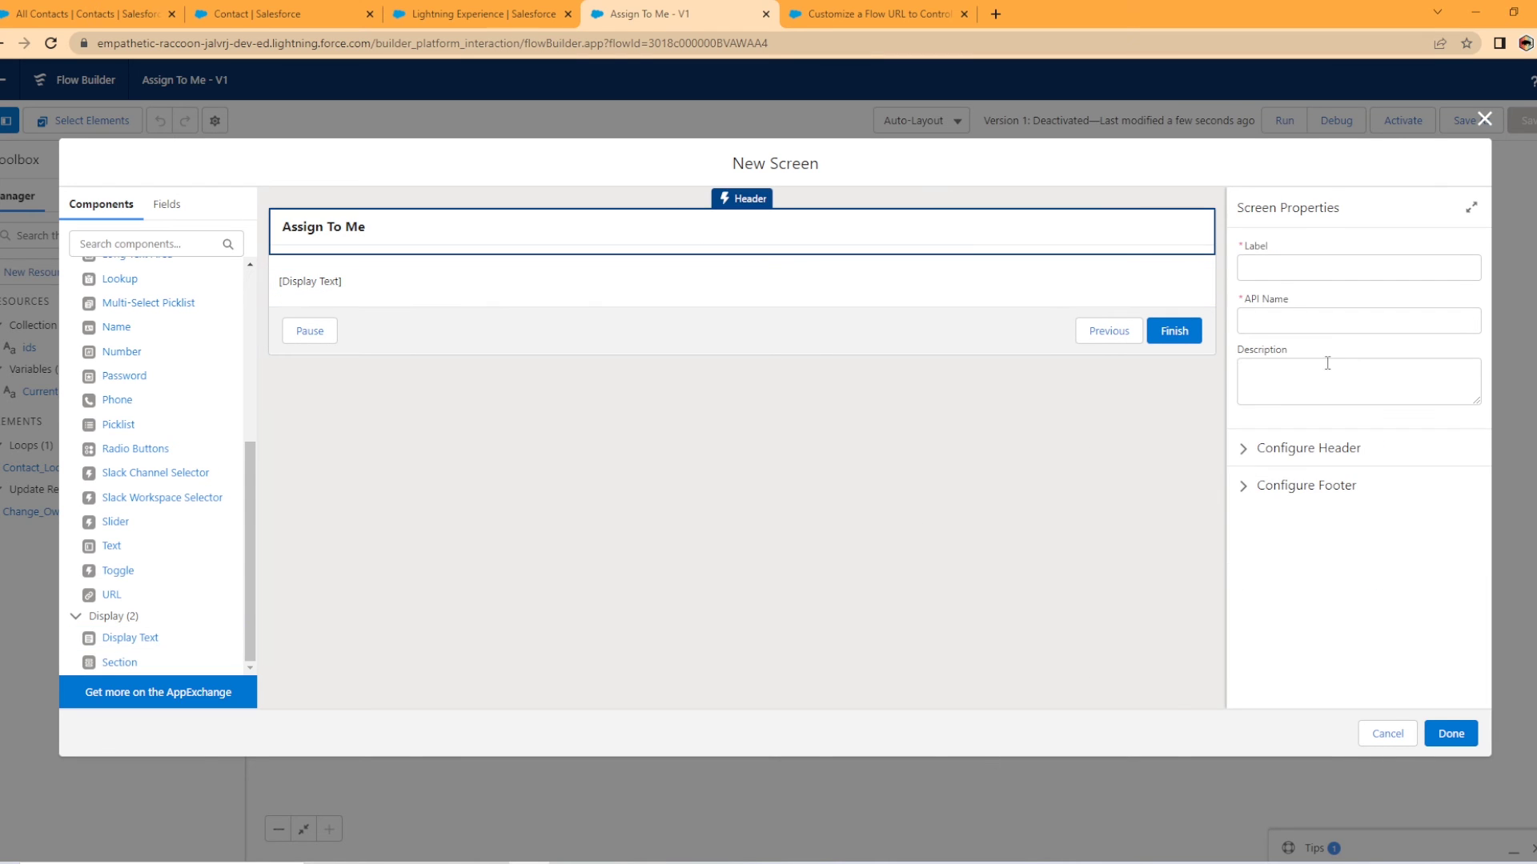
left_click(1306, 448)
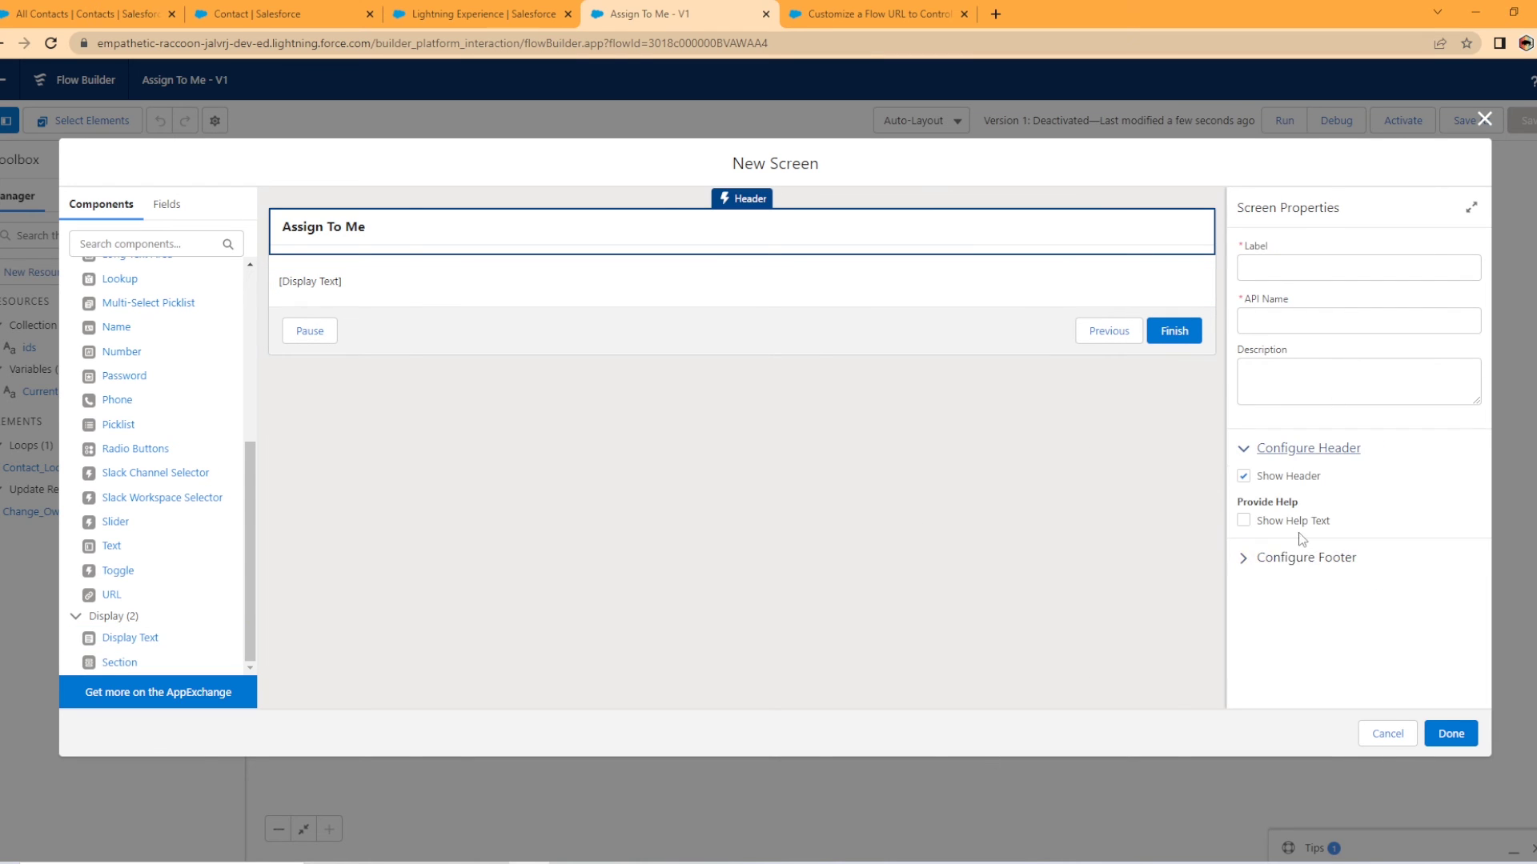
left_click(1243, 478)
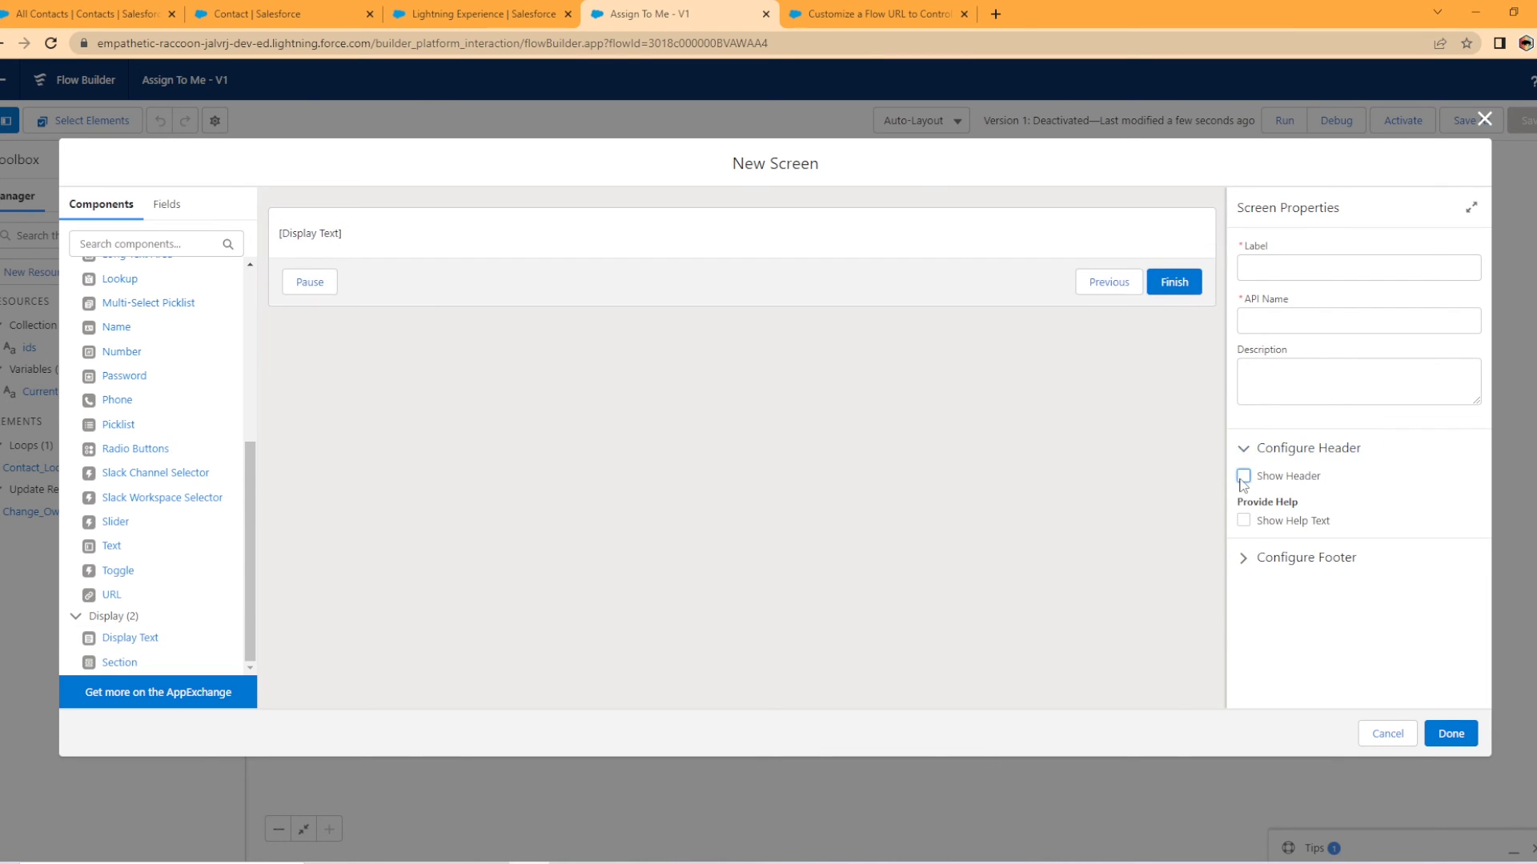
- Give the footer a custom 'Finish' button label and hide Previous and Pause
left_click(1246, 560)
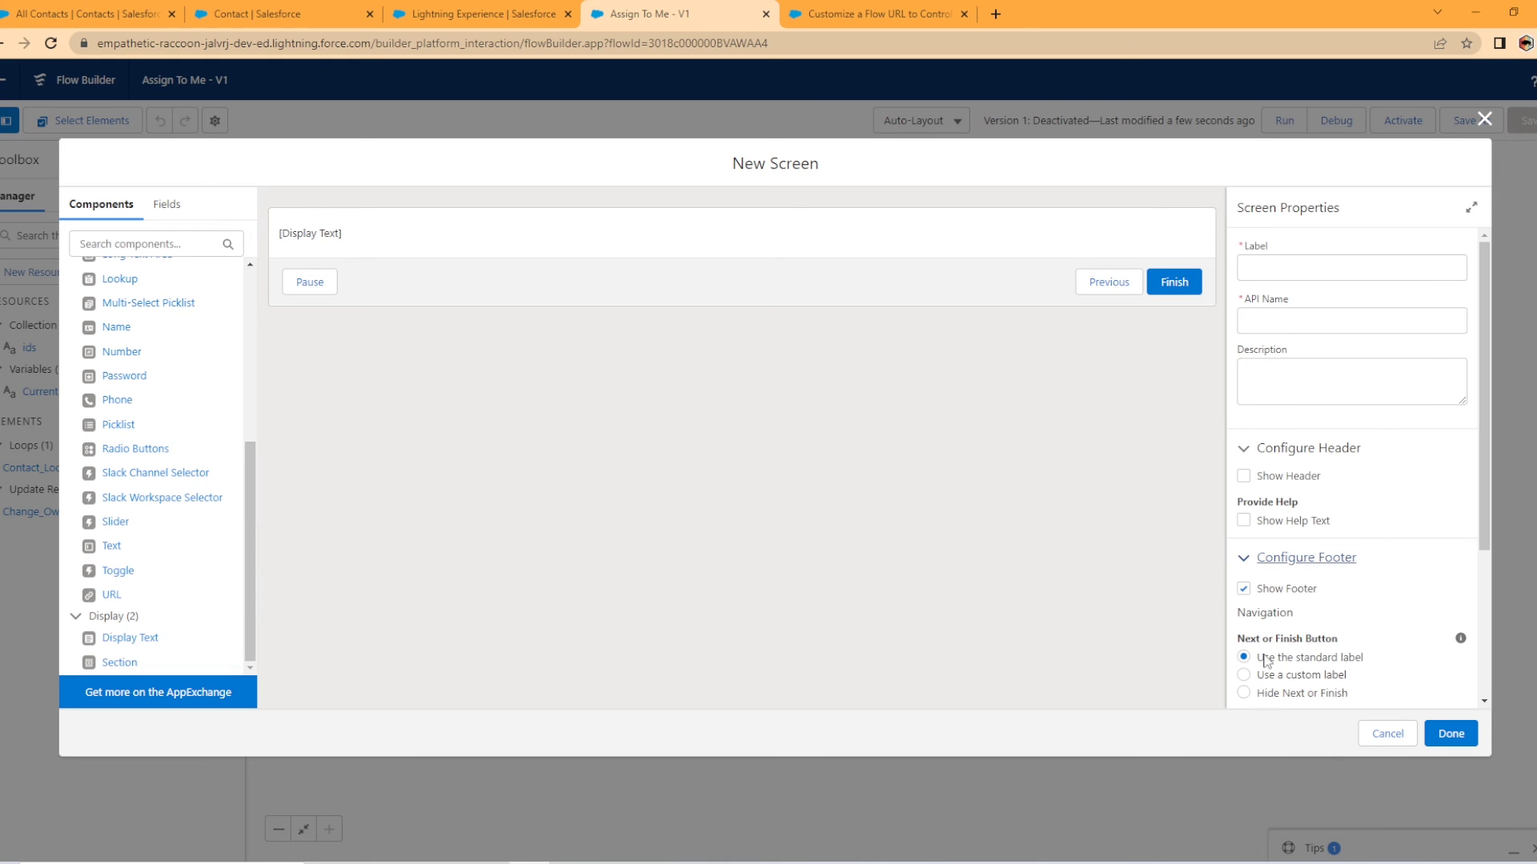
scroll(1273, 631, "down", 3)
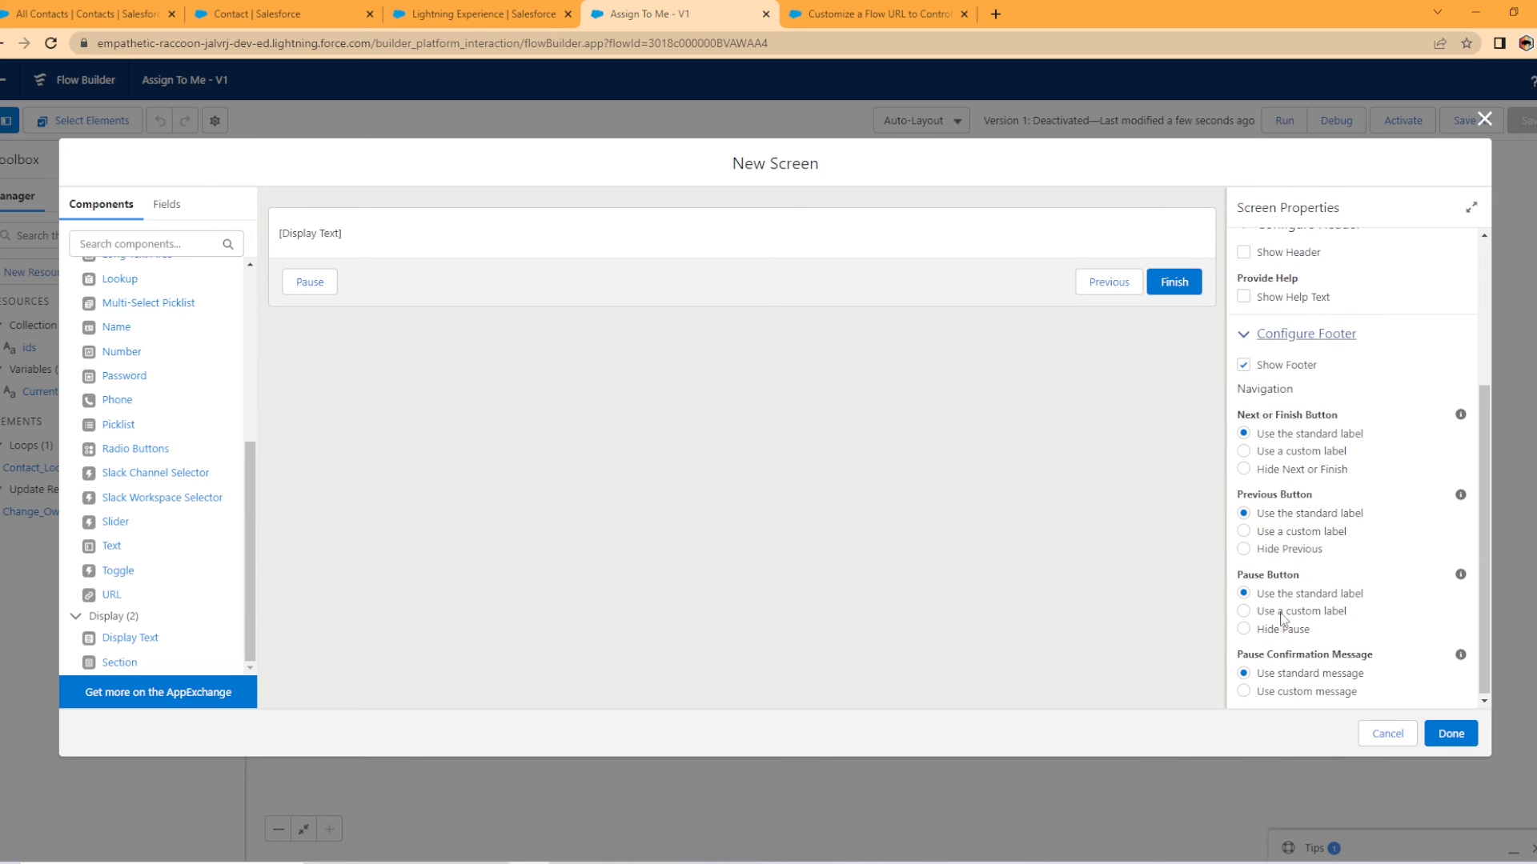
left_click(1245, 469)
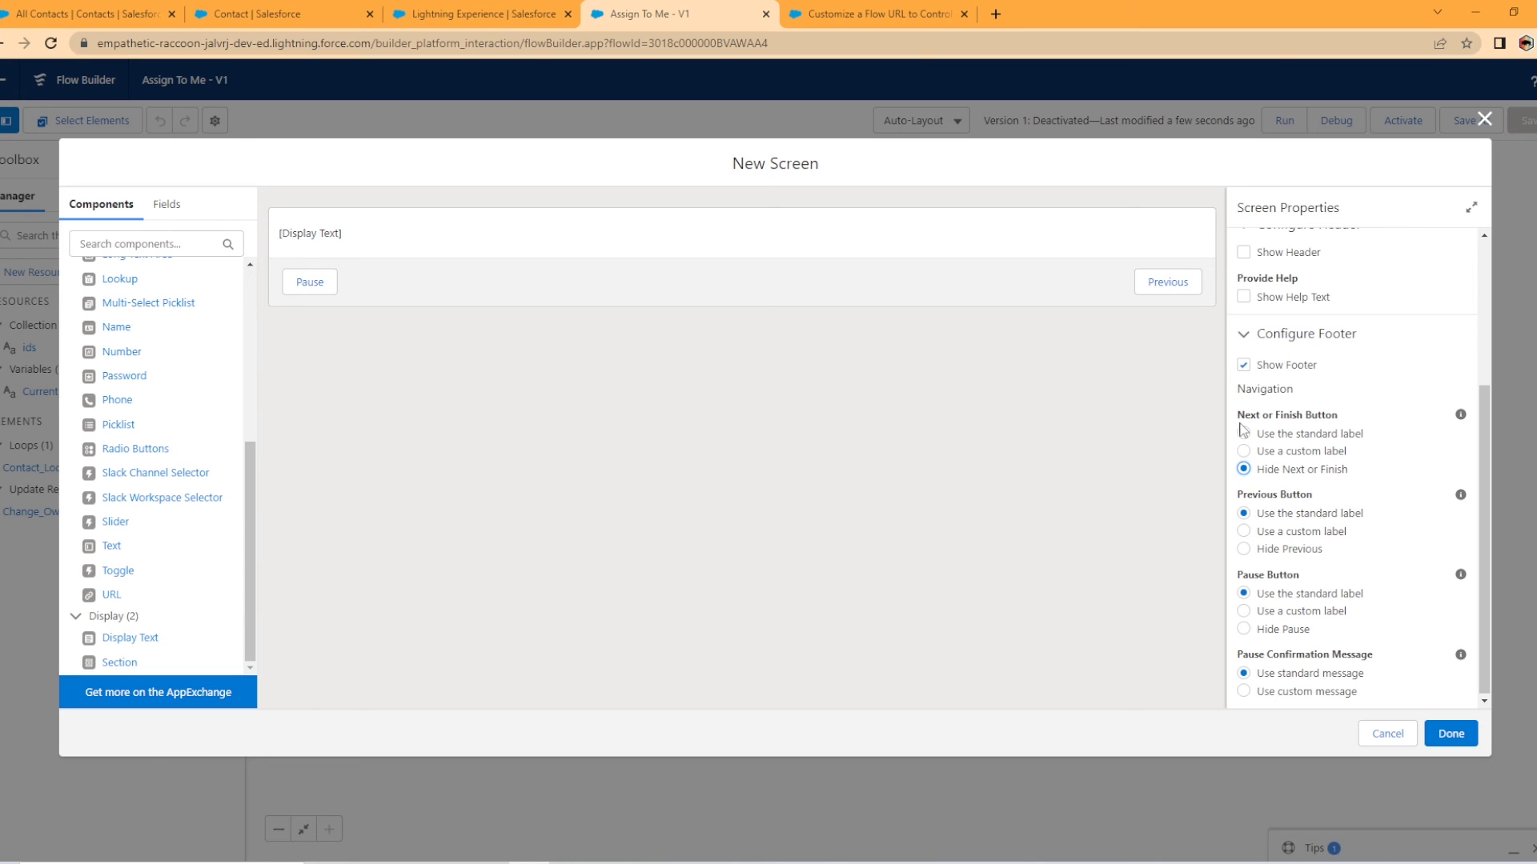
left_click(1244, 451)
left_click(1317, 517)
type("Finish")
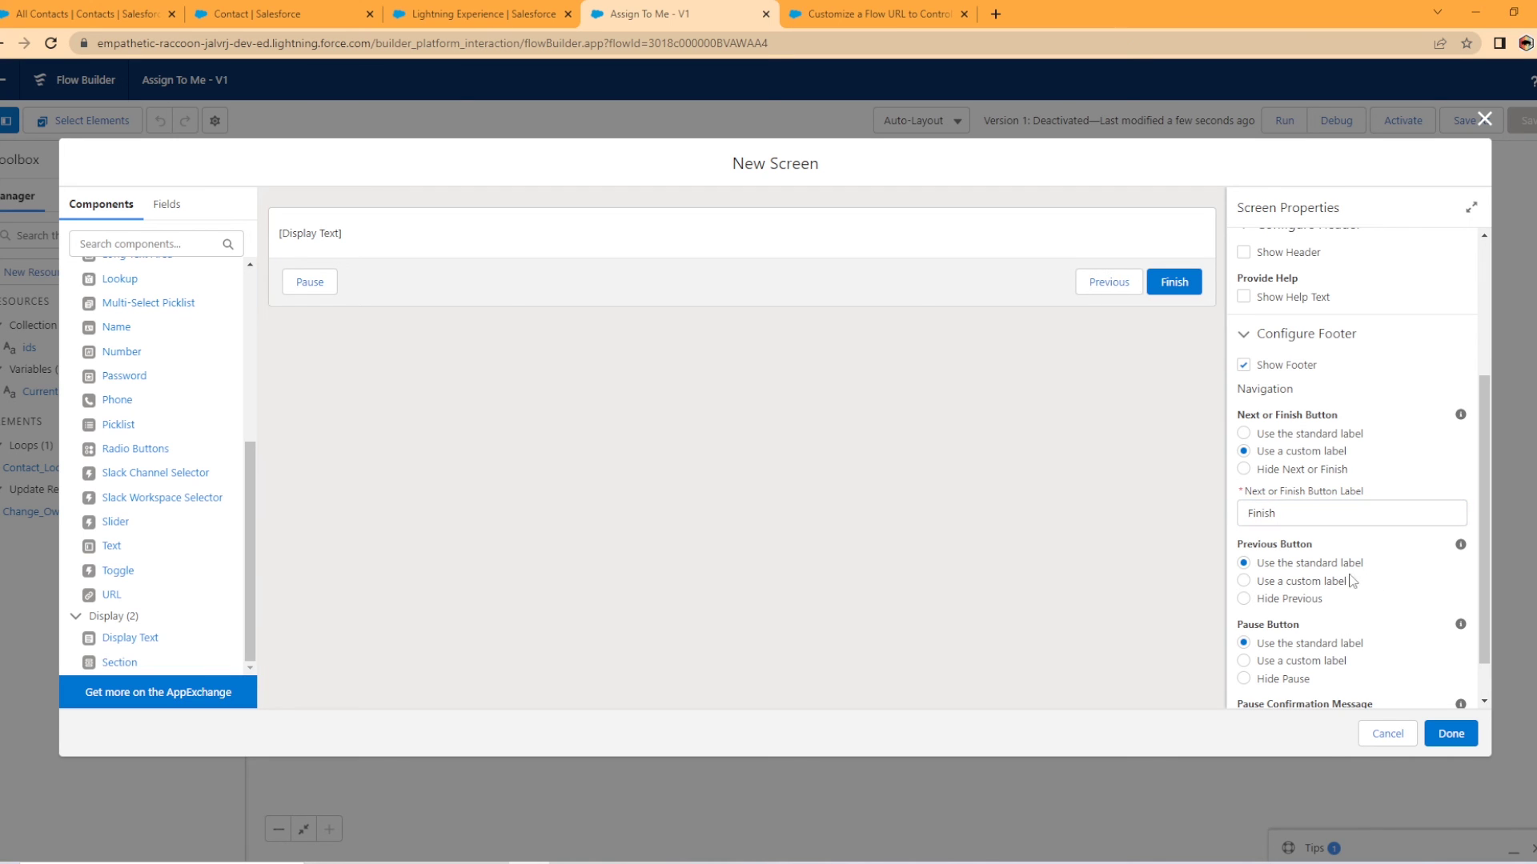
left_click(1243, 599)
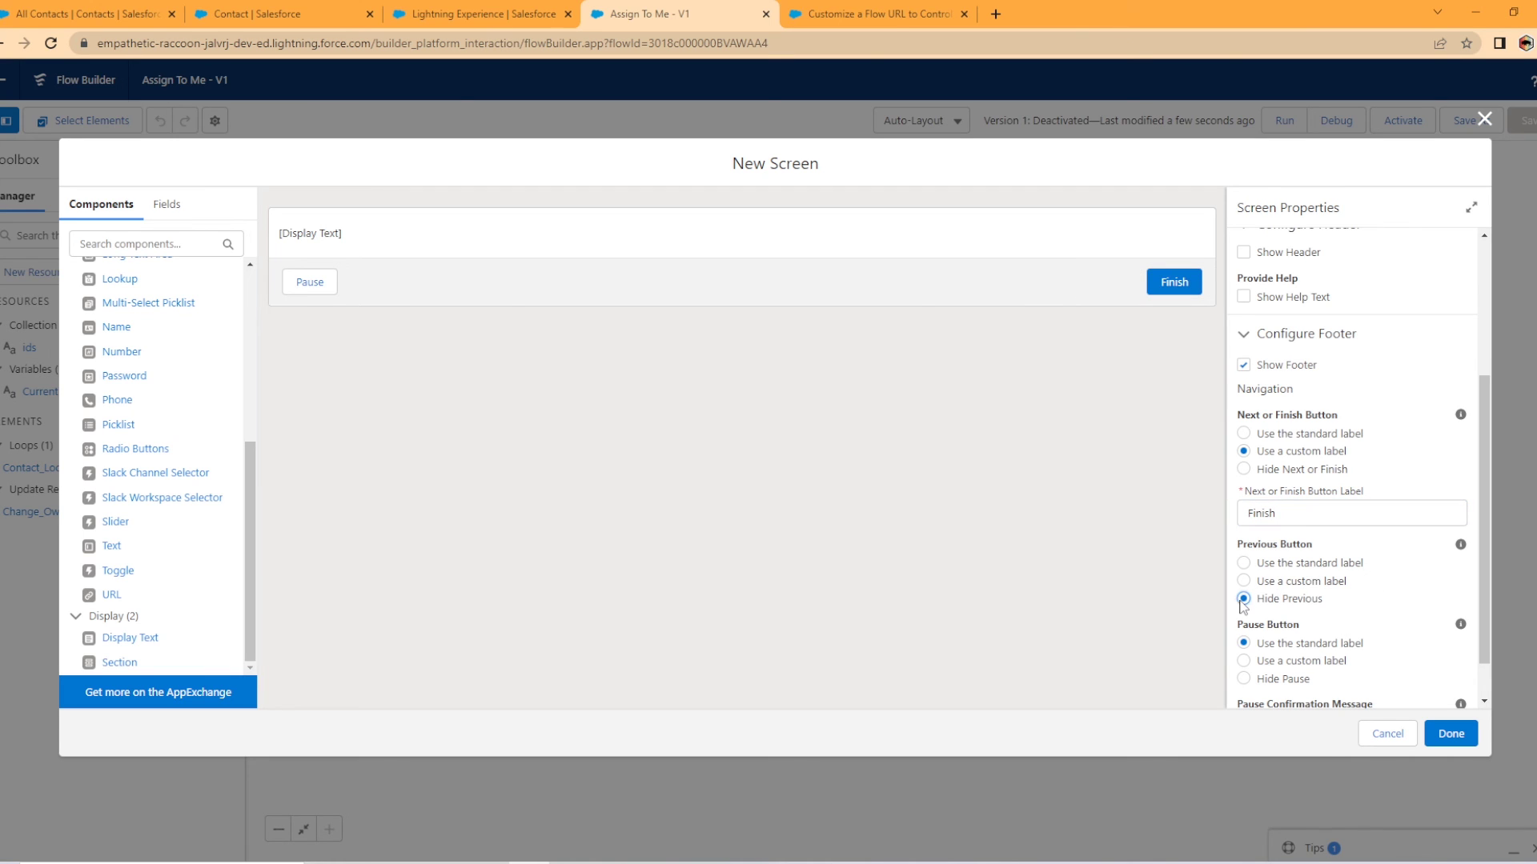
left_click(1245, 680)
- Enter 'Finish' as the screen's label
scroll(1361, 664, "up", 3)
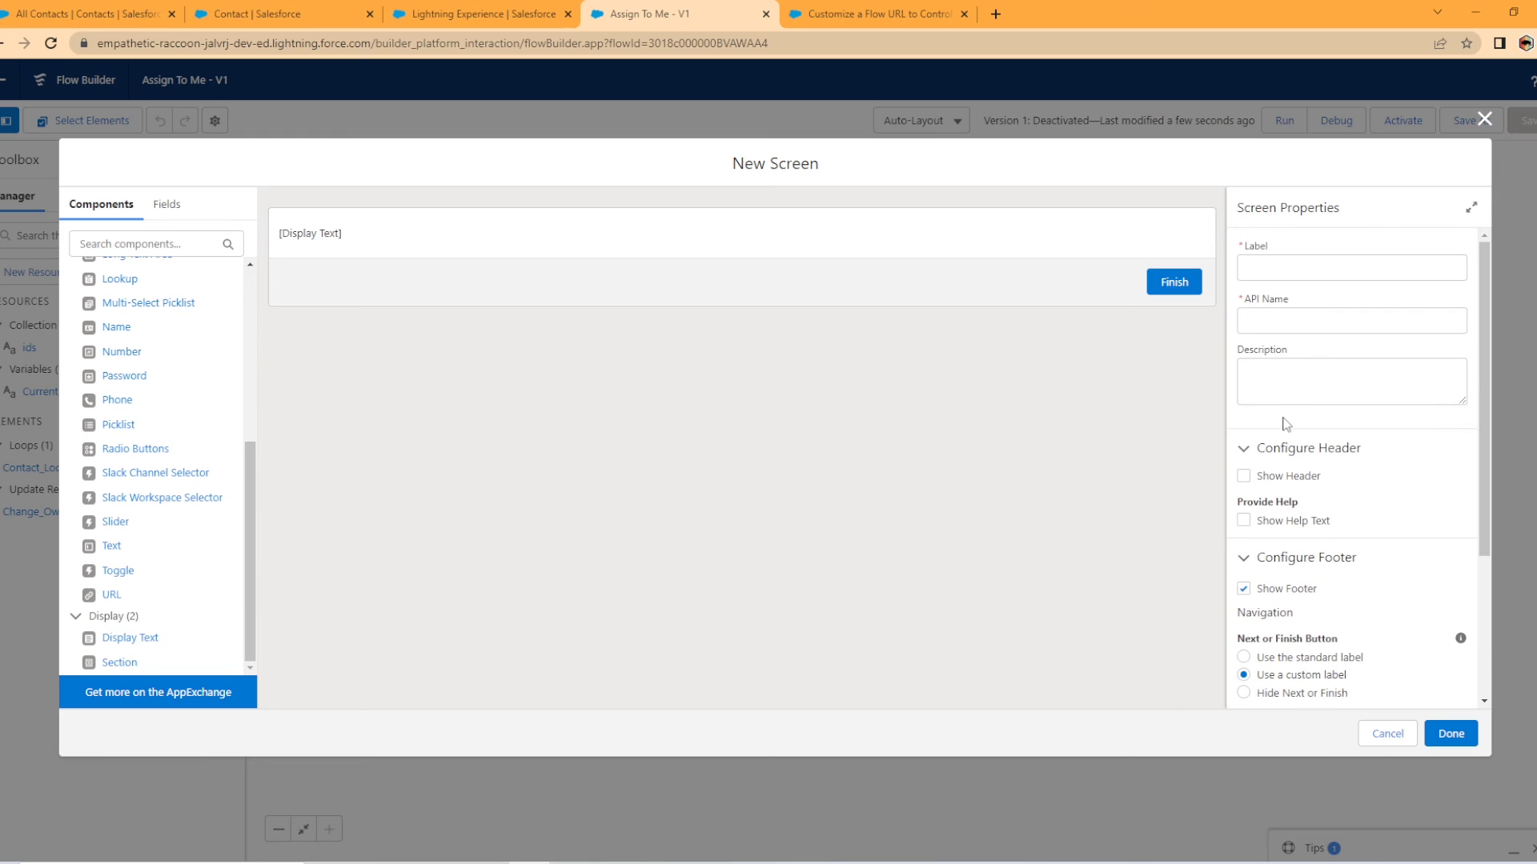
left_click(1300, 268)
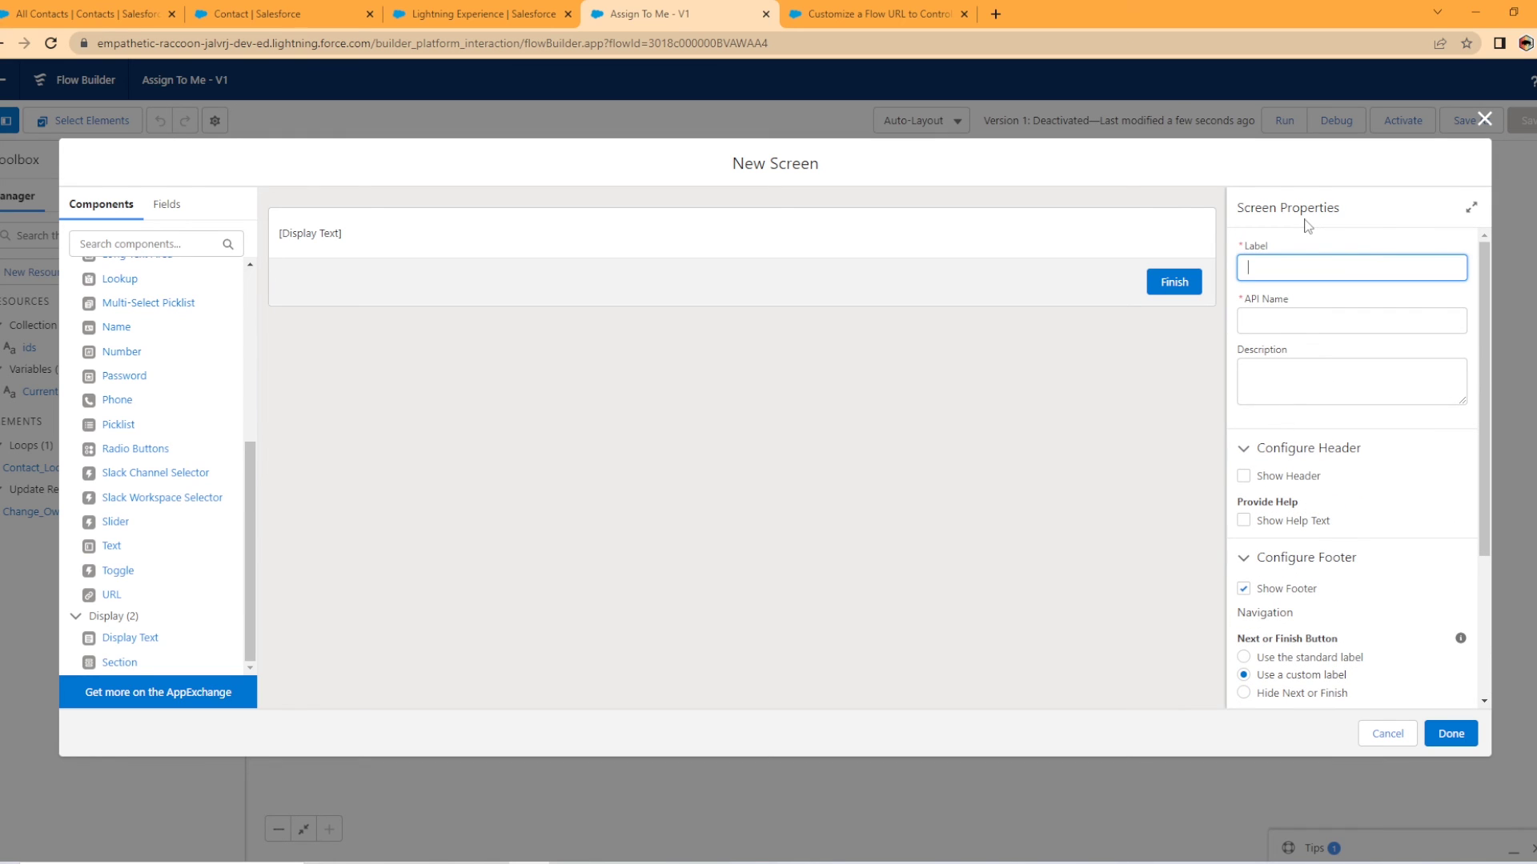
type("Finish")
- Confirm the Success screen label and give its Display Text the API name Display_ToUser
left_click(1411, 210)
left_click(343, 233)
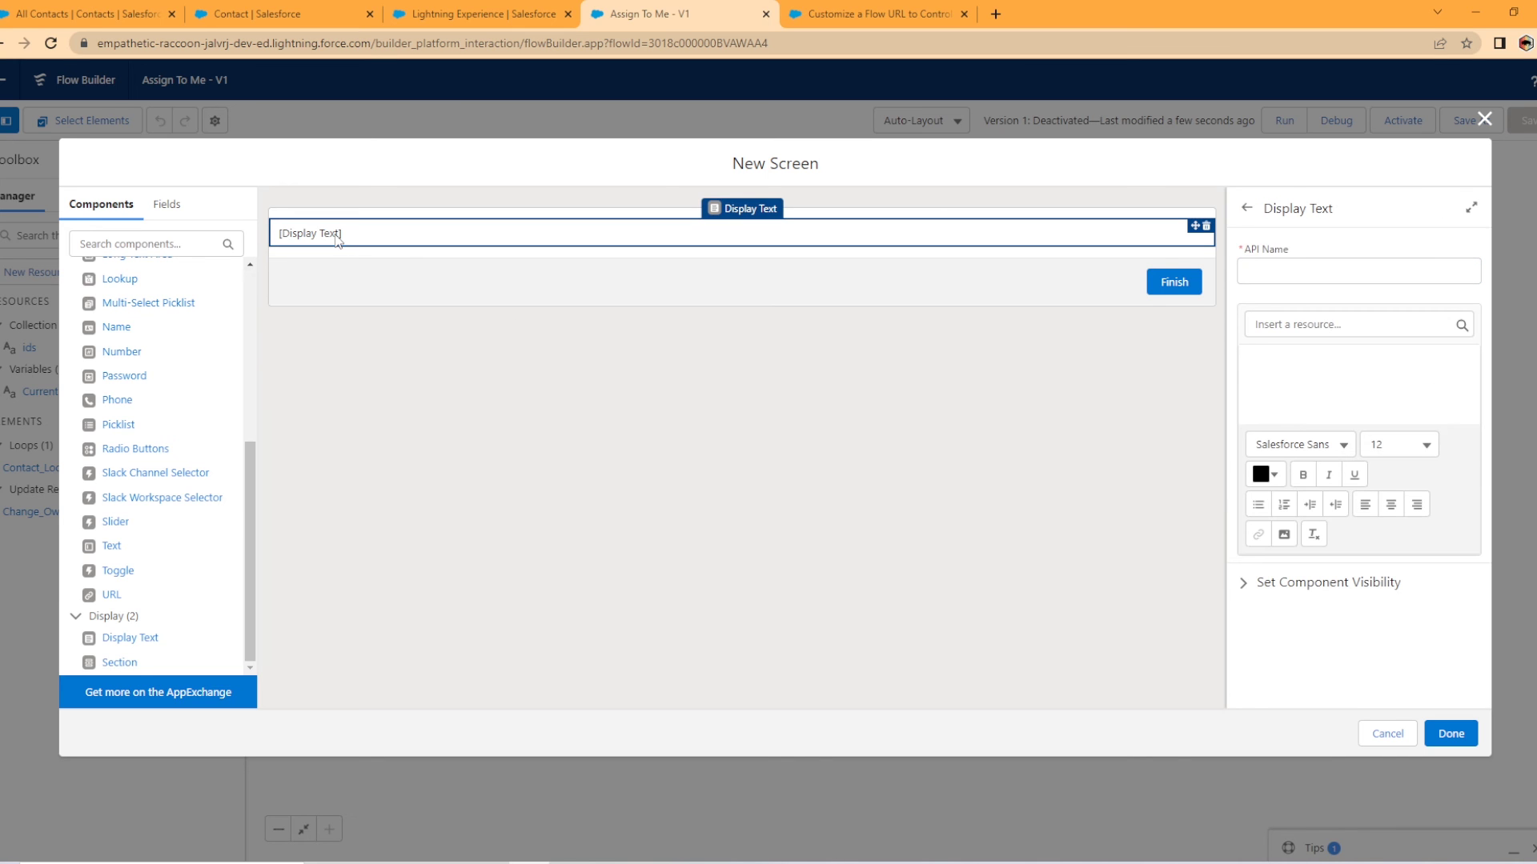
left_click(1353, 271)
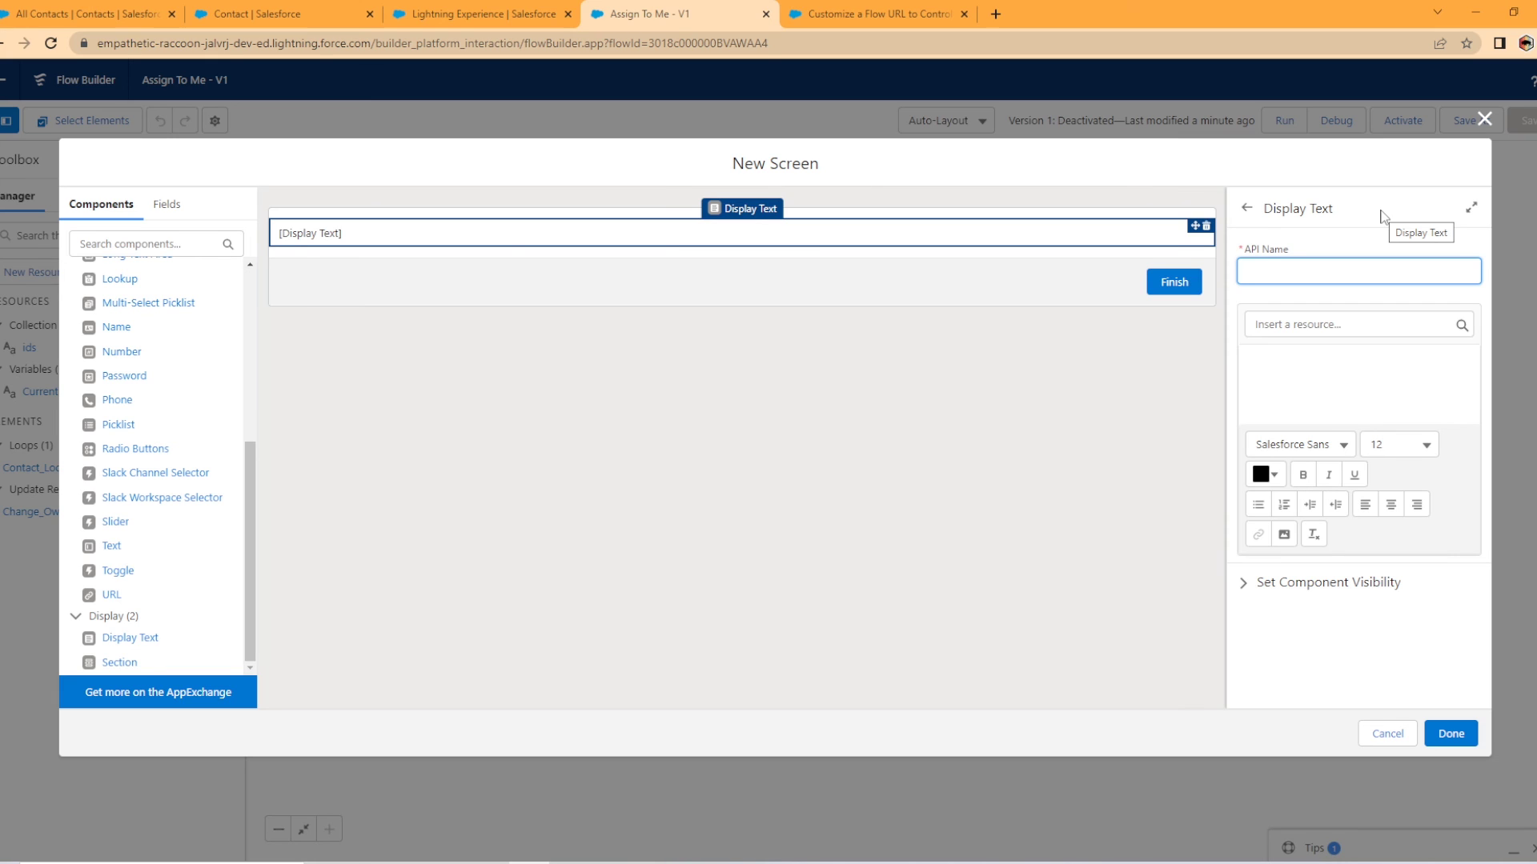
type("Display_ToUser")
left_click(1377, 254)
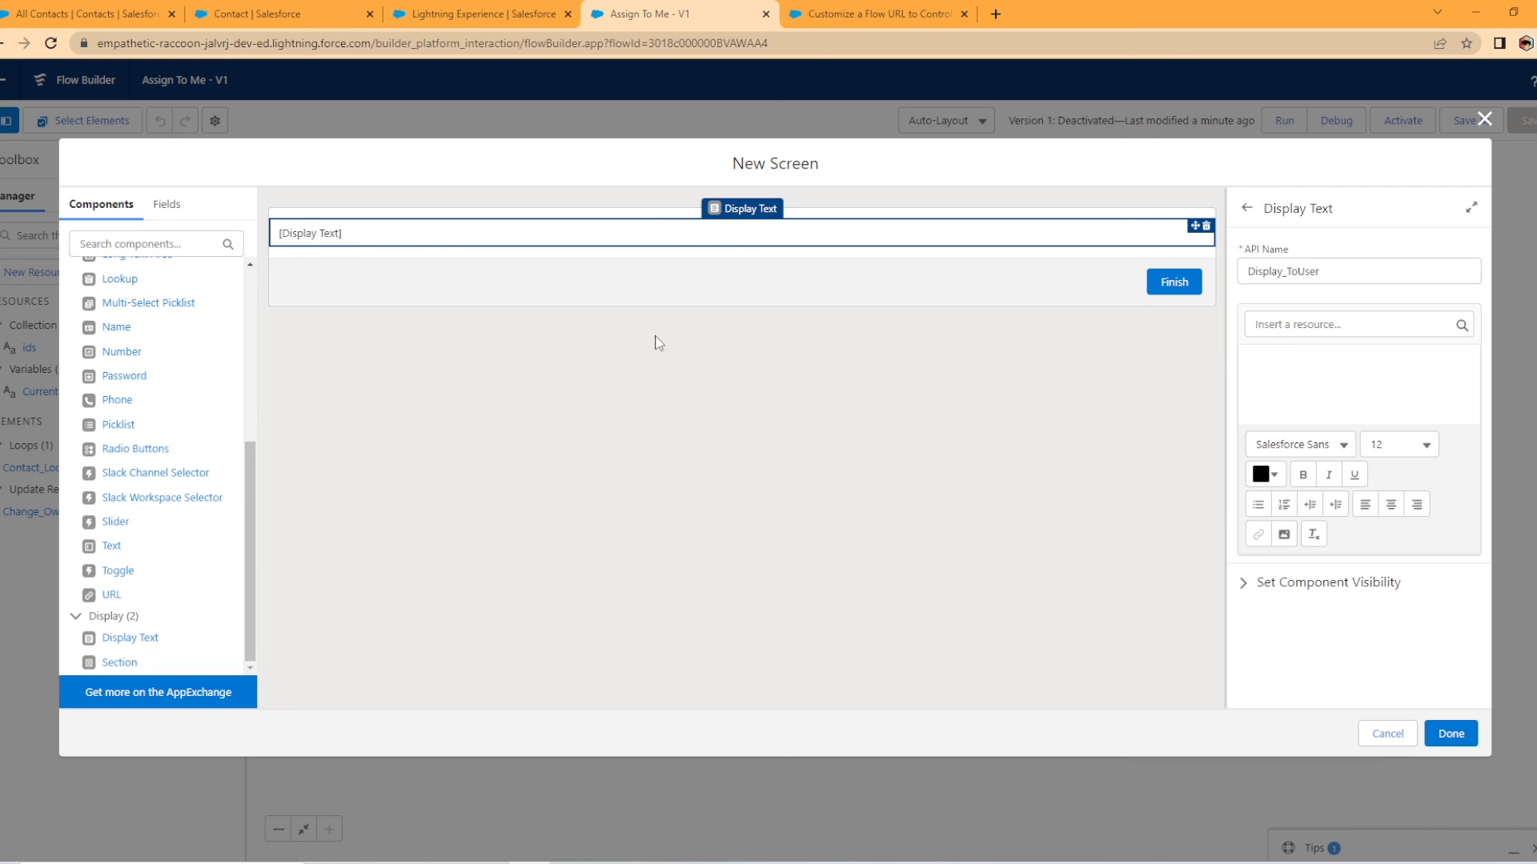
- Enter 'Records have been assigned to you!' as centred, bold, size-18 display text
left_click(1344, 397)
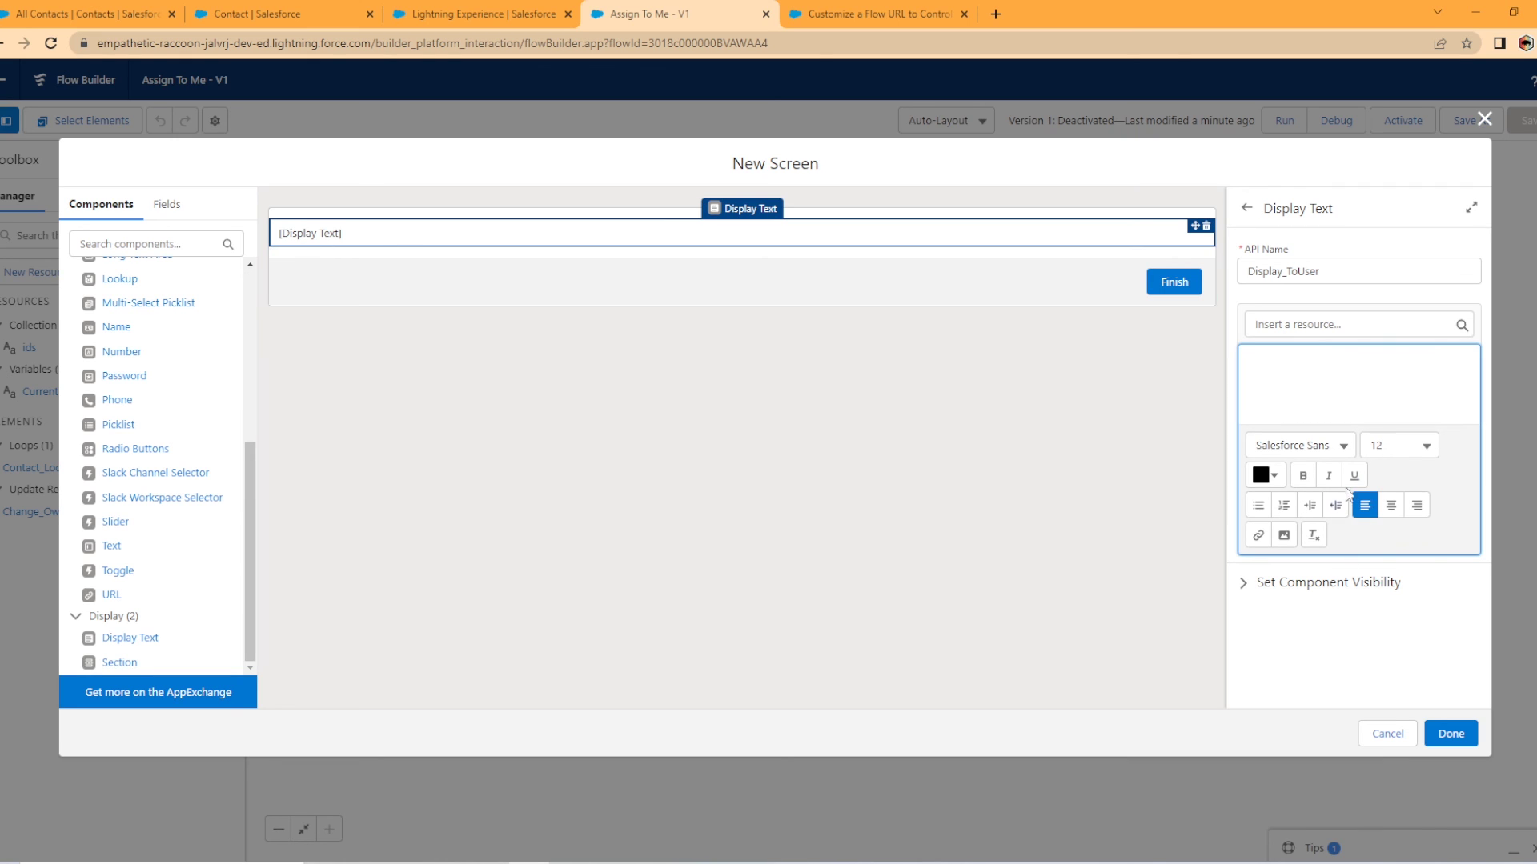
left_click(1393, 507)
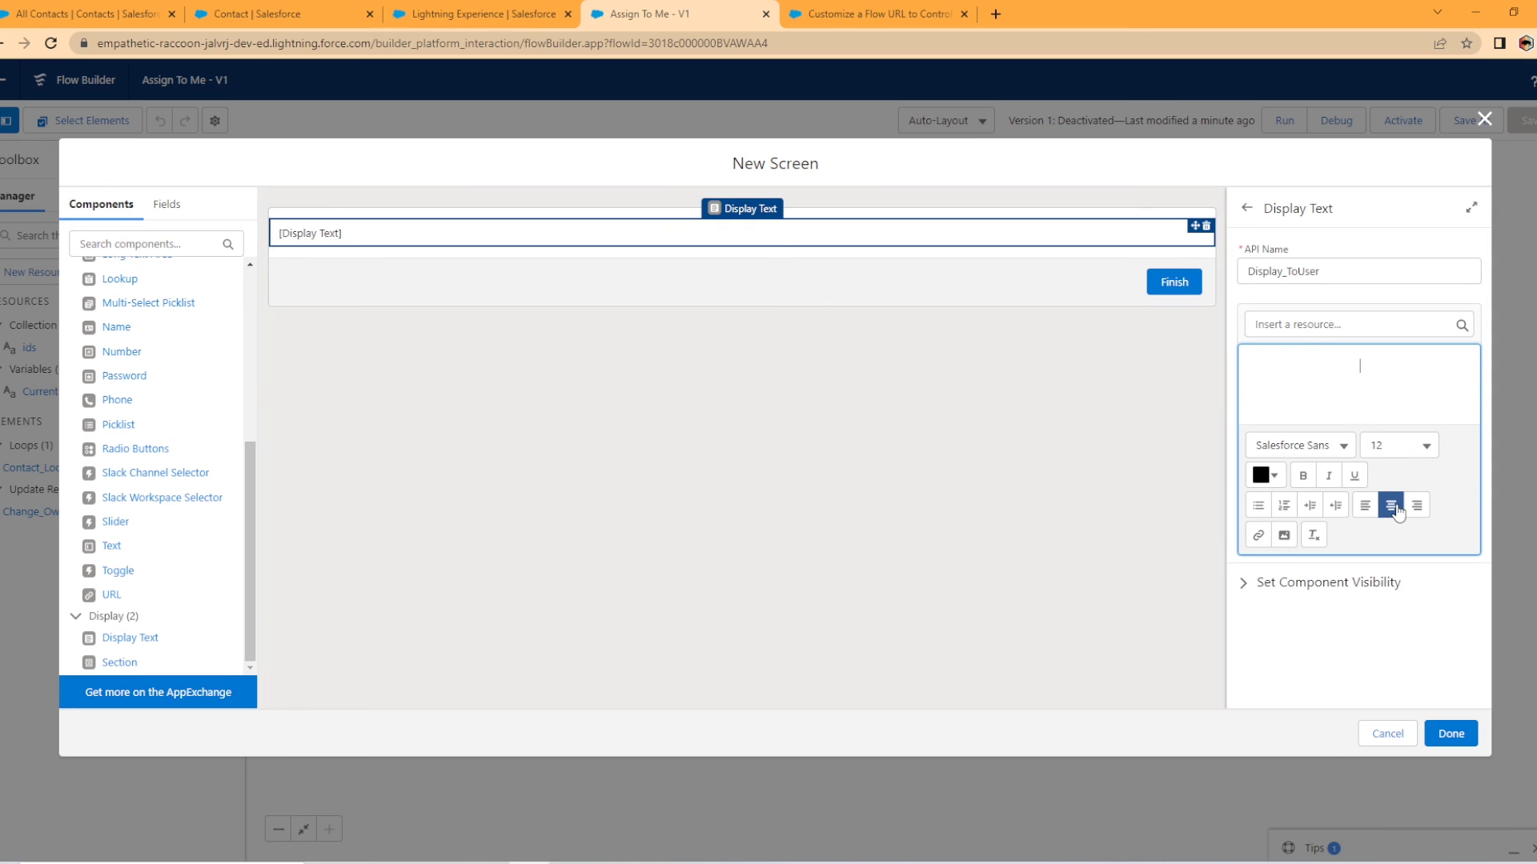
type("Records have been assigned to you!")
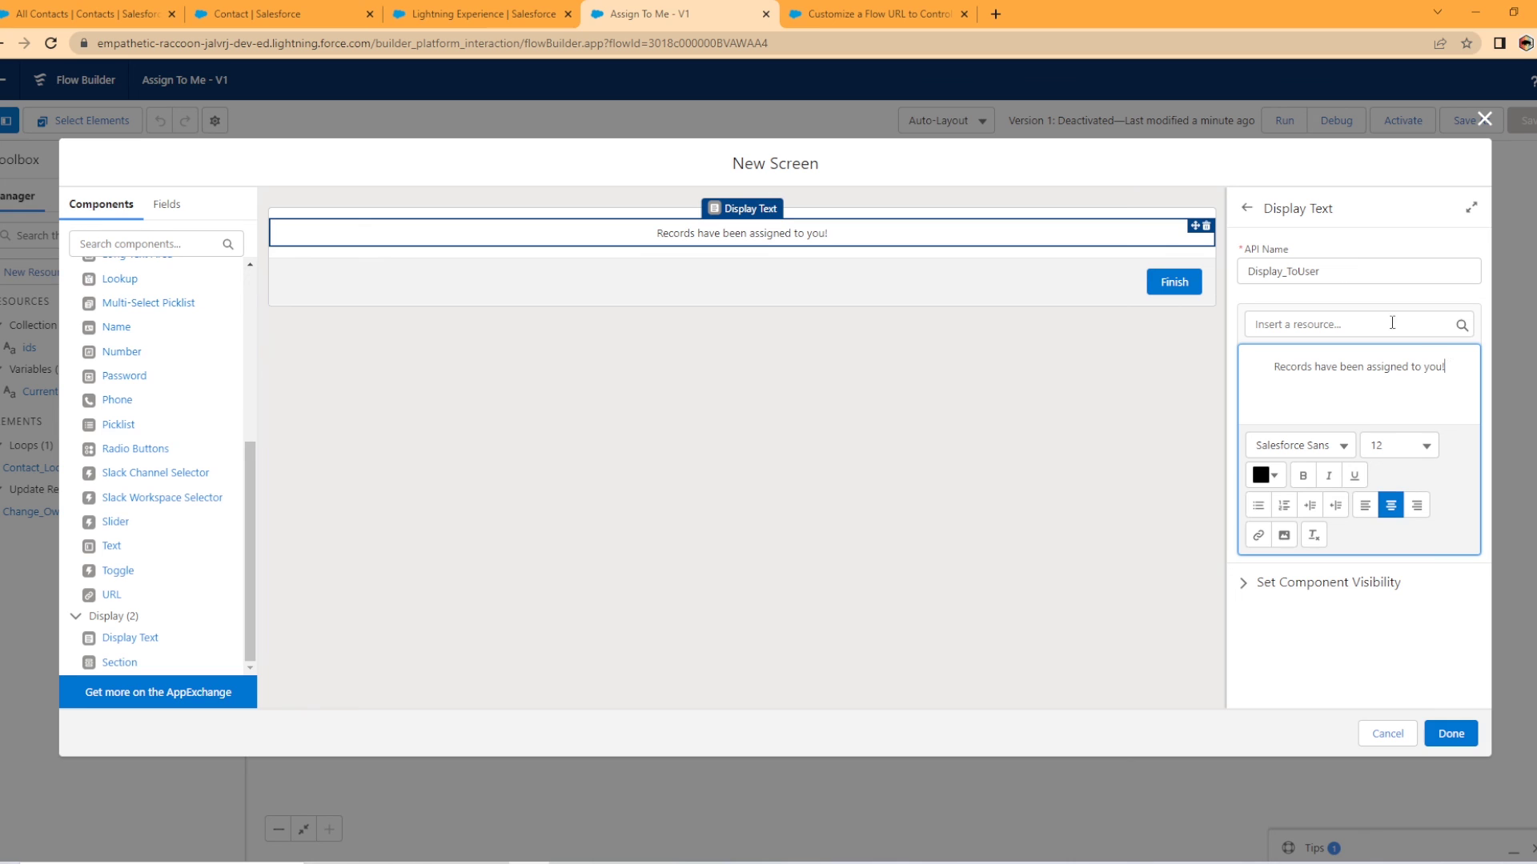
left_click_drag(1452, 366, 1272, 367)
left_click(1418, 446)
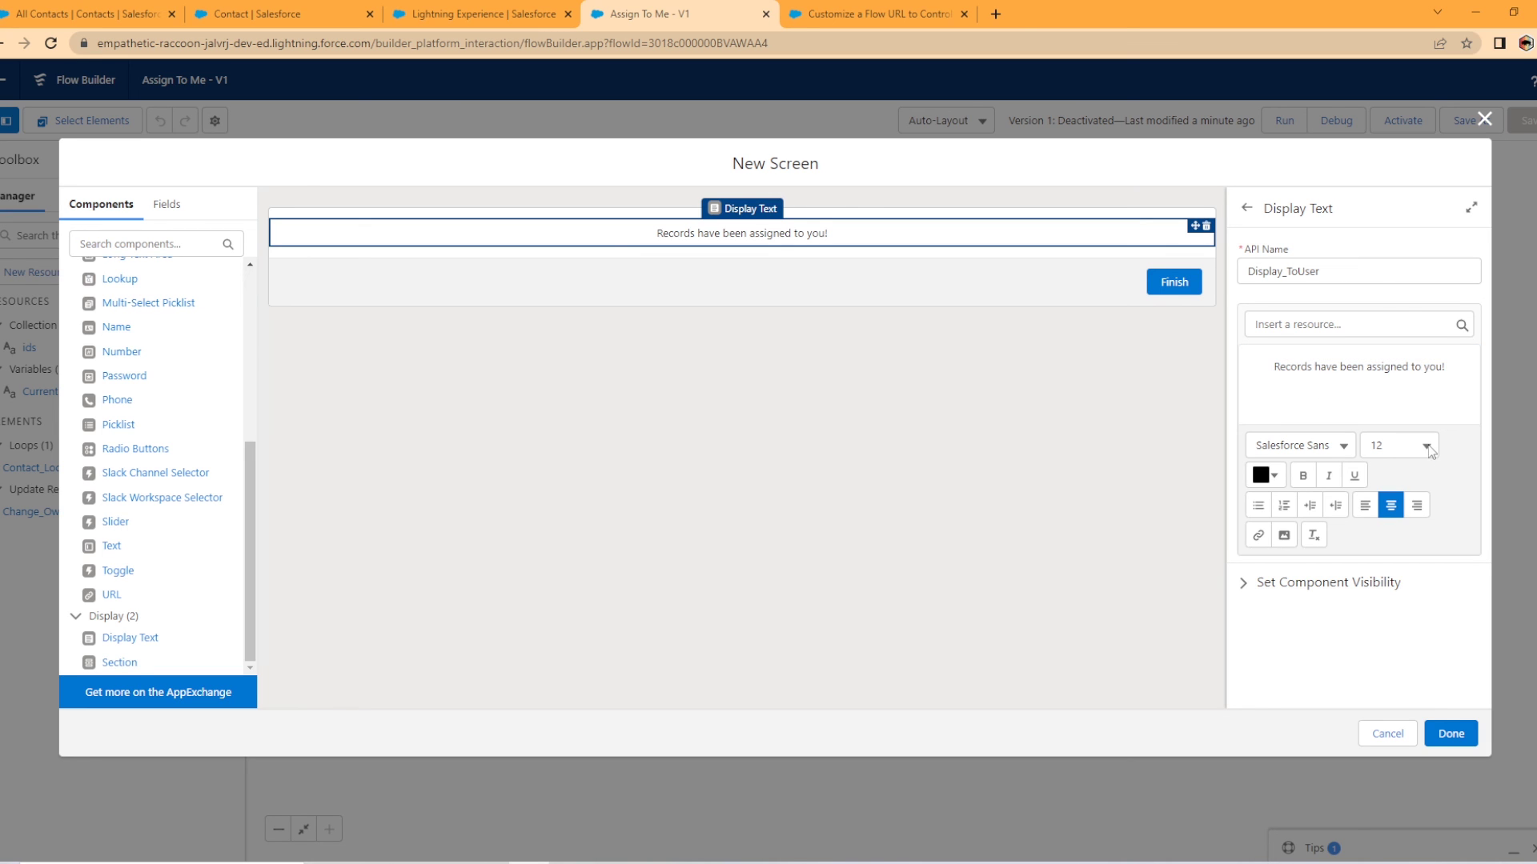
left_click(1320, 687)
left_click(1303, 475)
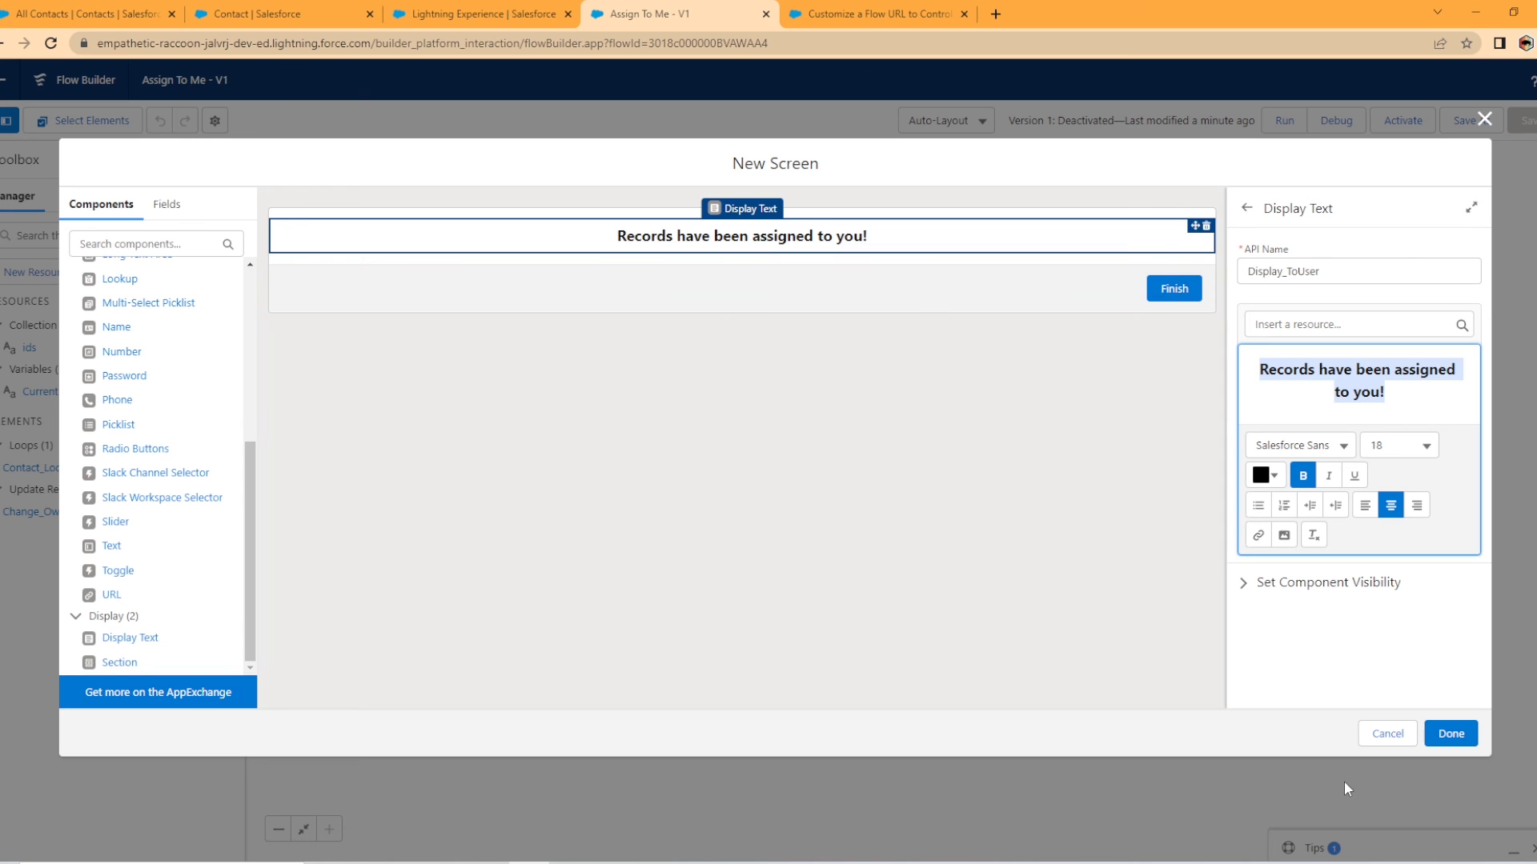
- Add the screen, save Assign To Me as version 2, activate it, and return to All Contacts
left_click(1445, 735)
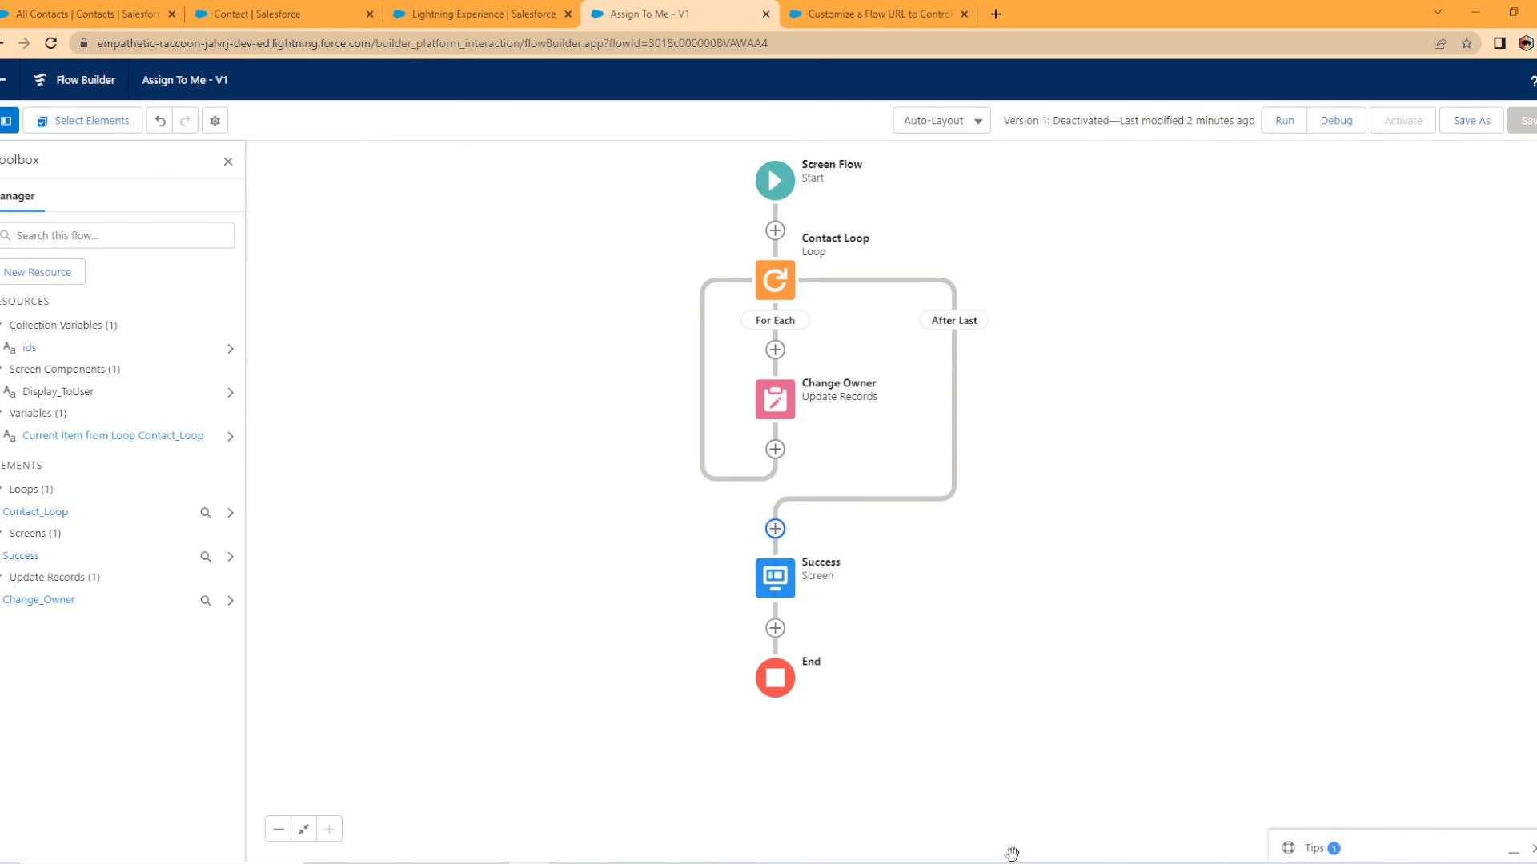
left_click(1471, 120)
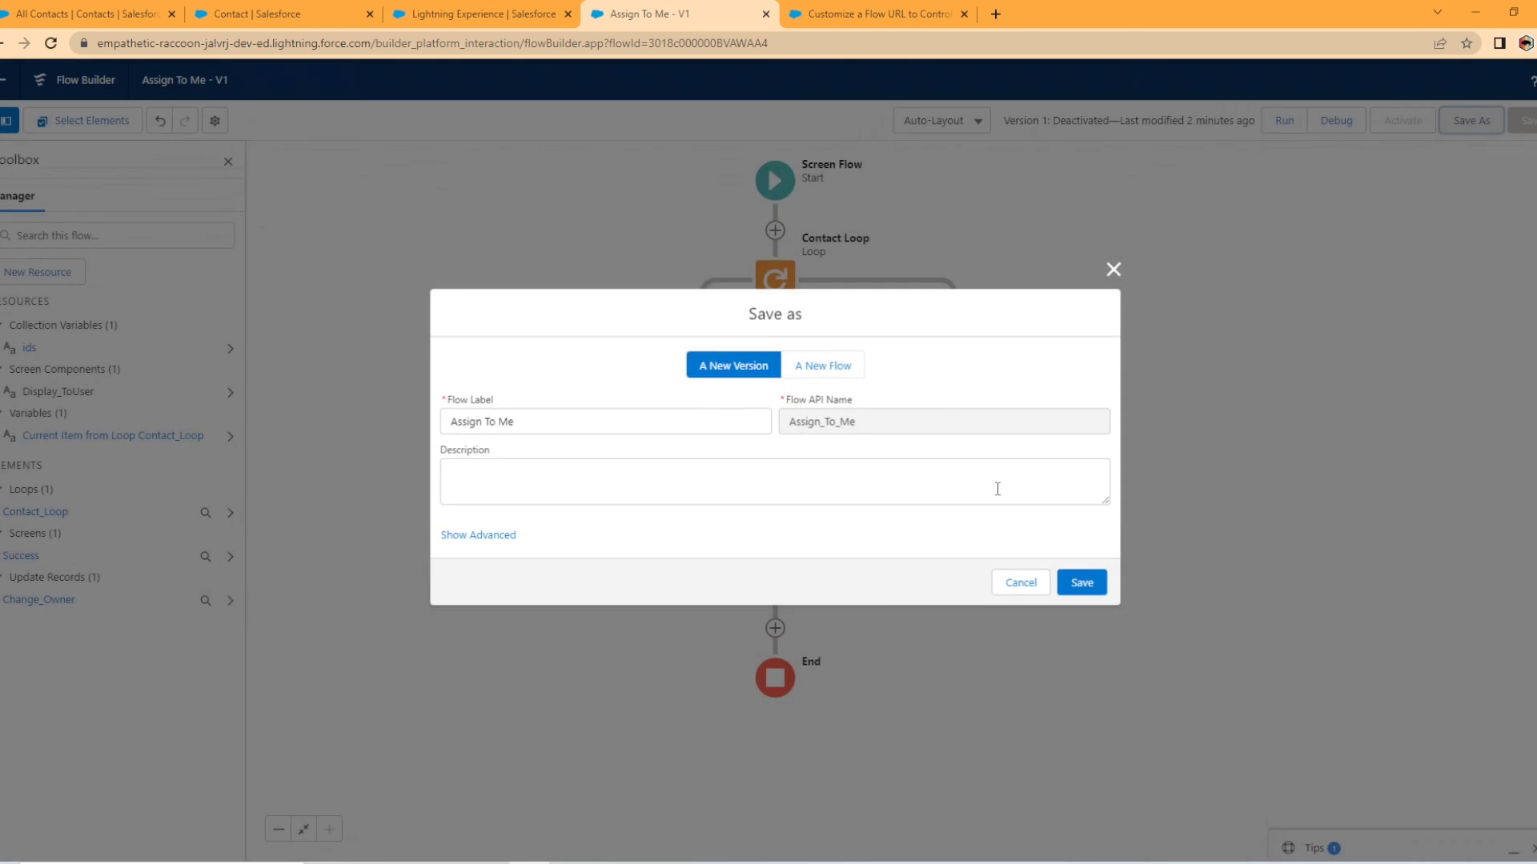
left_click(1106, 593)
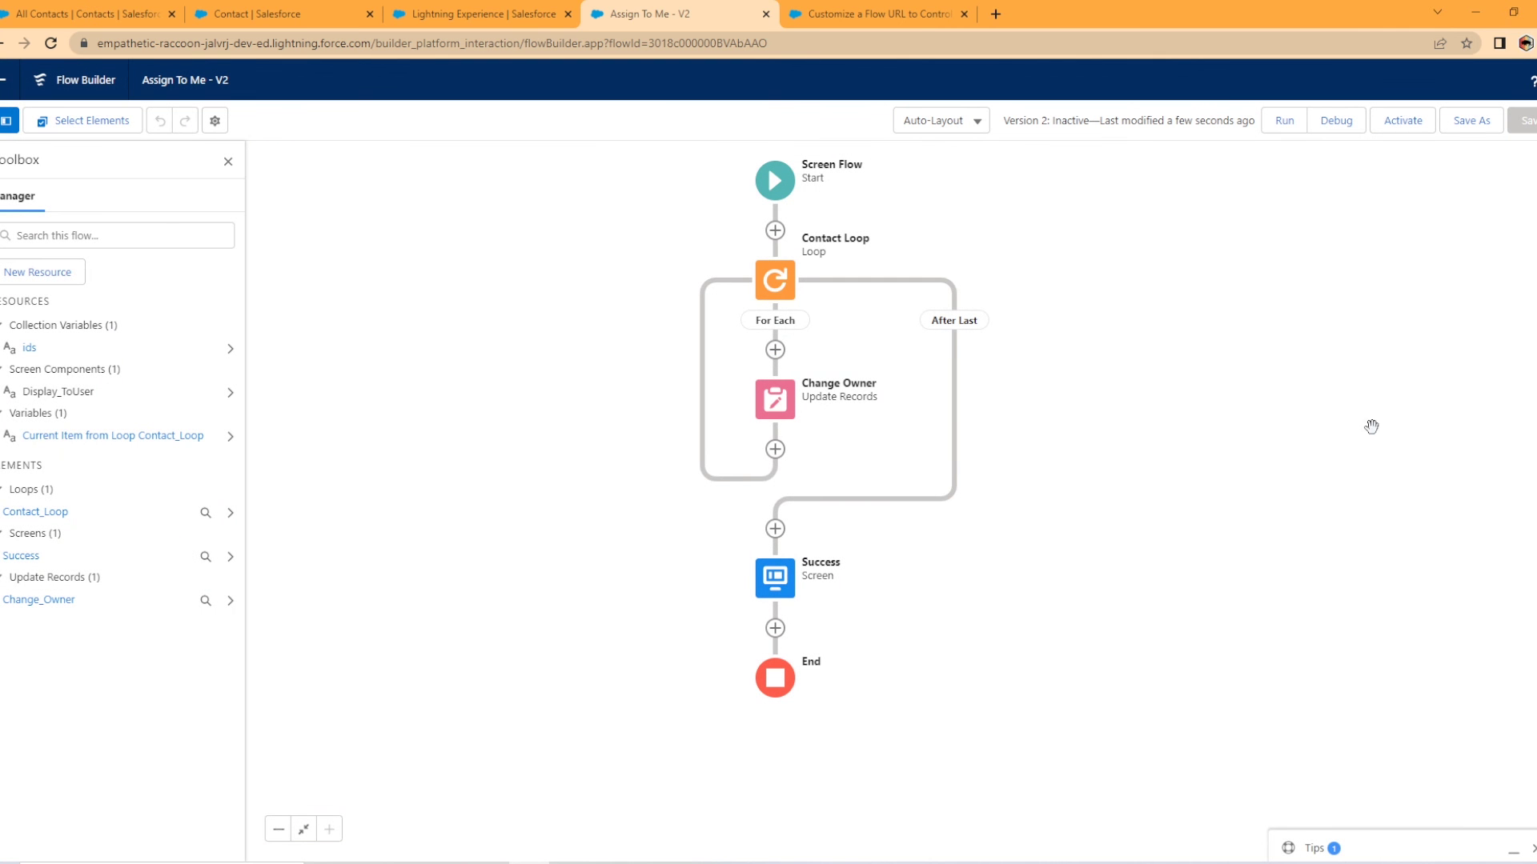
left_click(1403, 120)
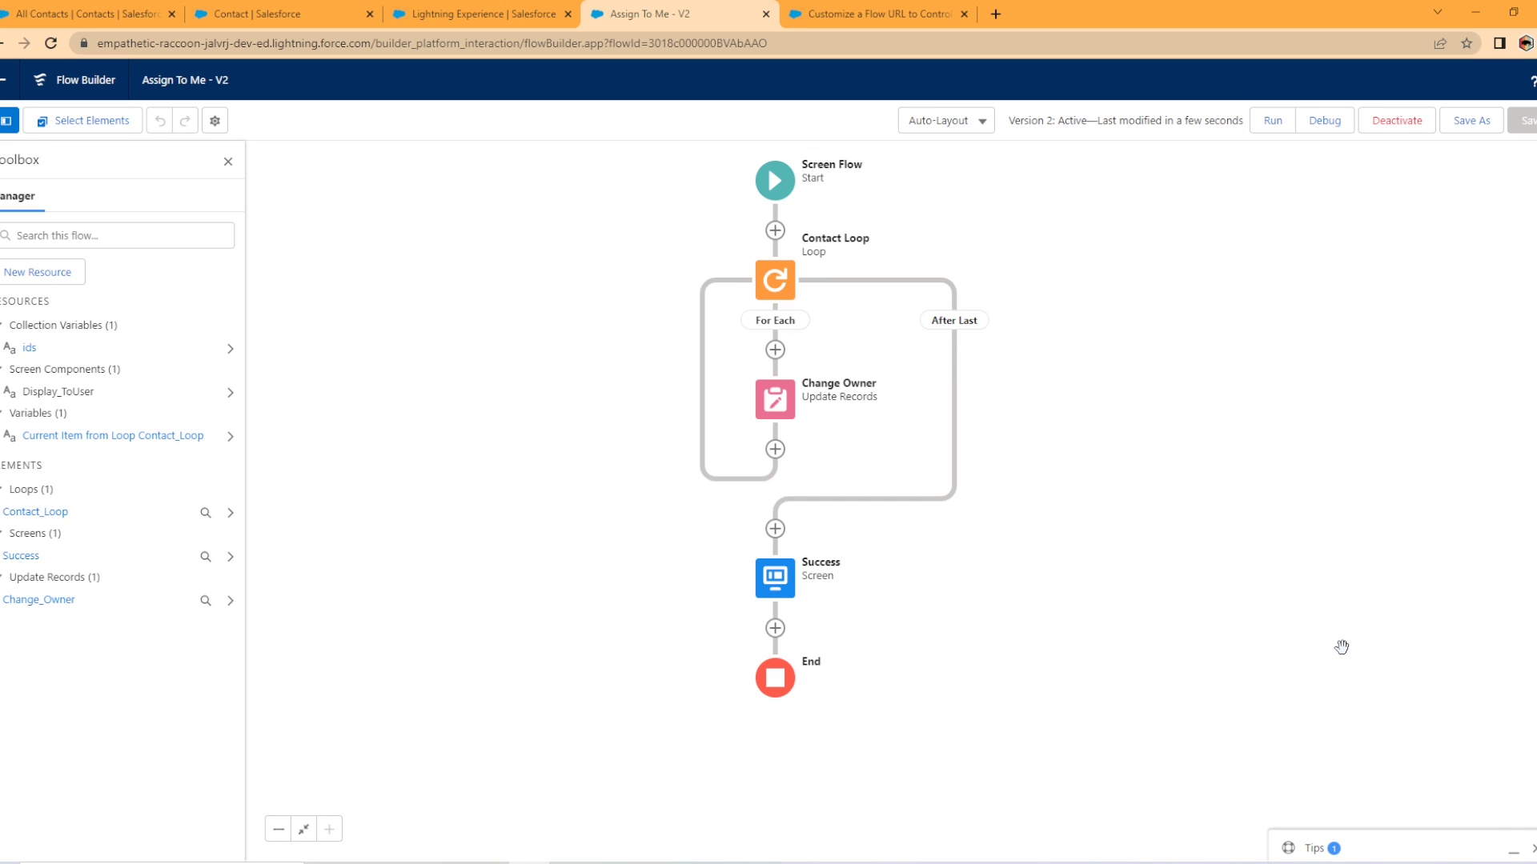
key("ctrl+1")
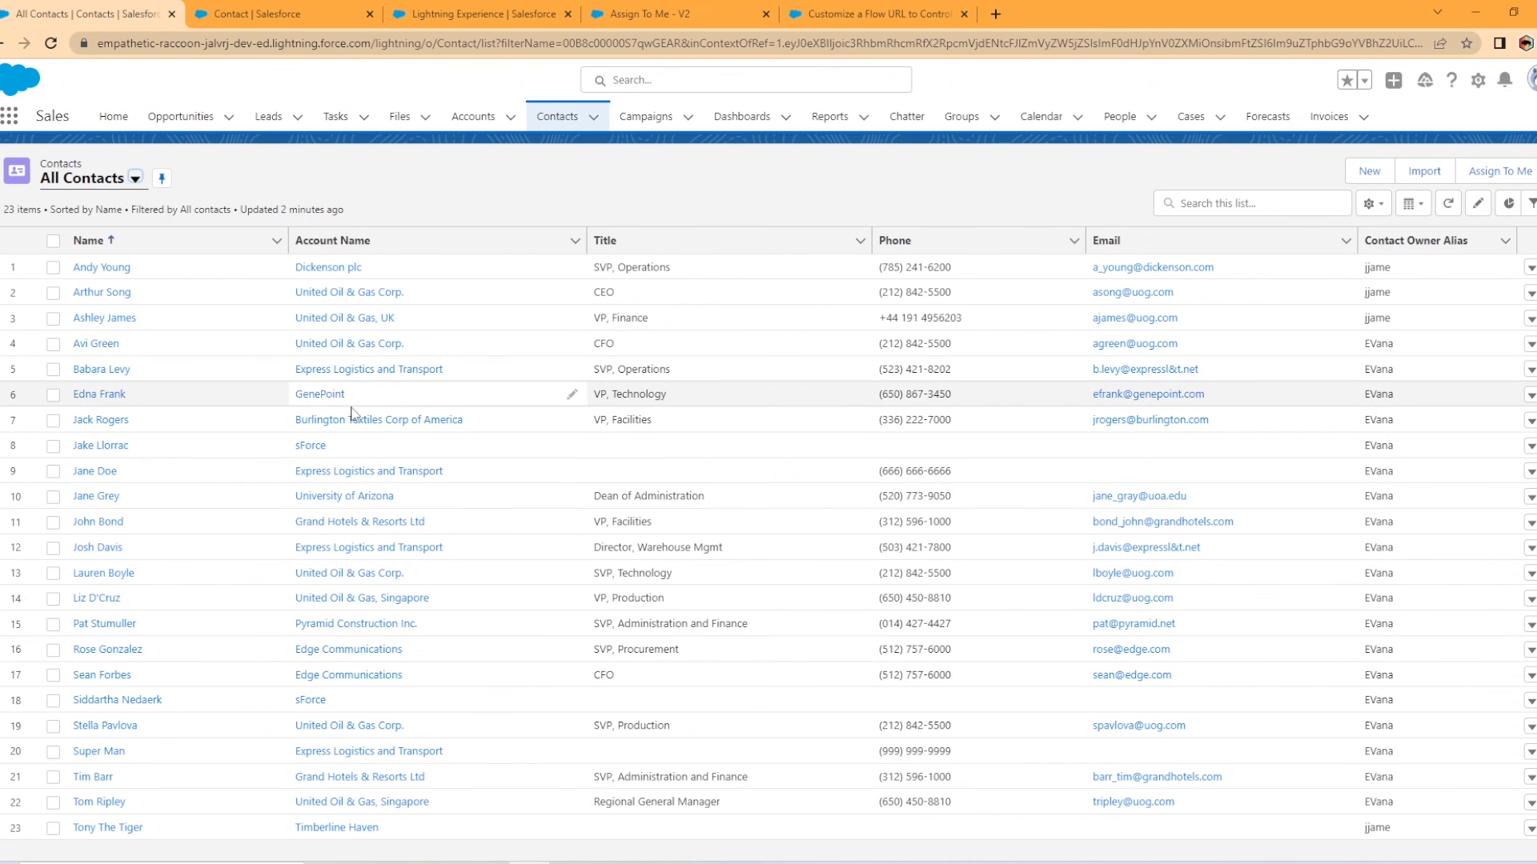
- Run Assign To Me on the first three contacts, finish the success screen, and reopen the flow
left_click(52, 268)
left_click(54, 293)
left_click(54, 319)
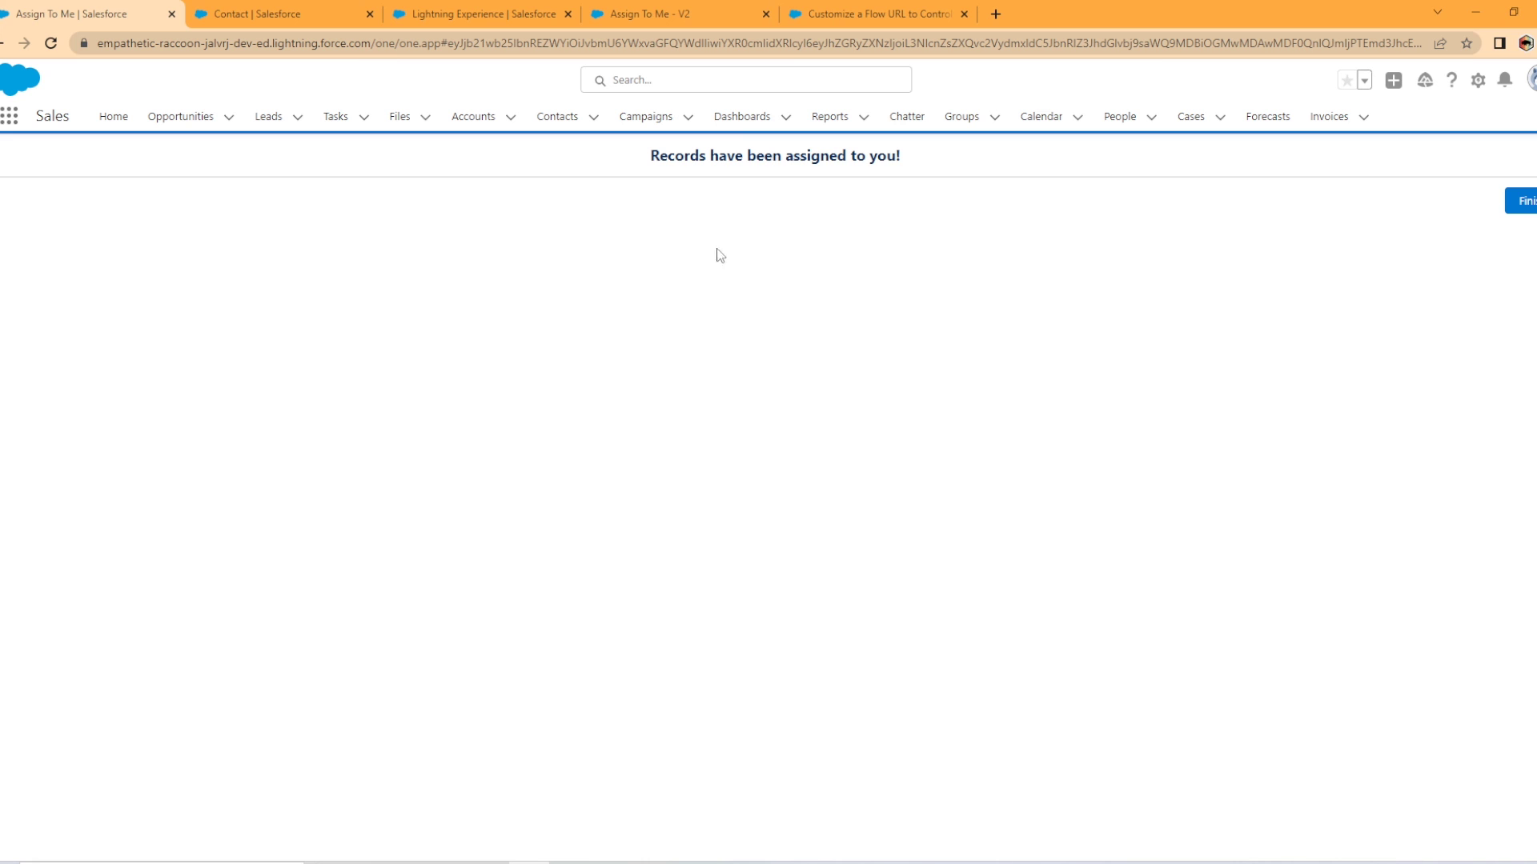
left_click(1517, 201)
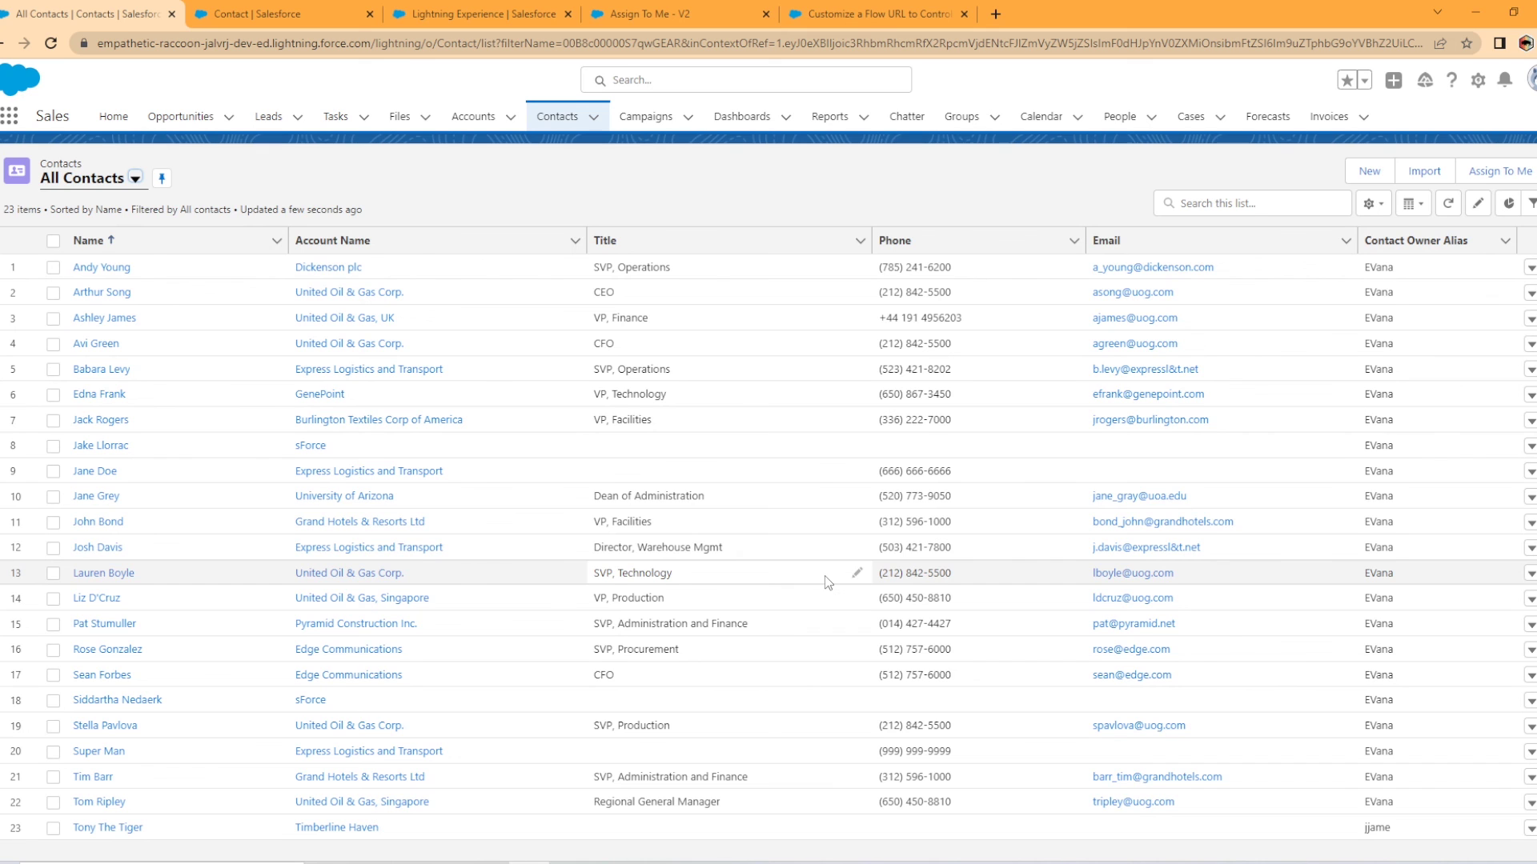
left_click(644, 13)
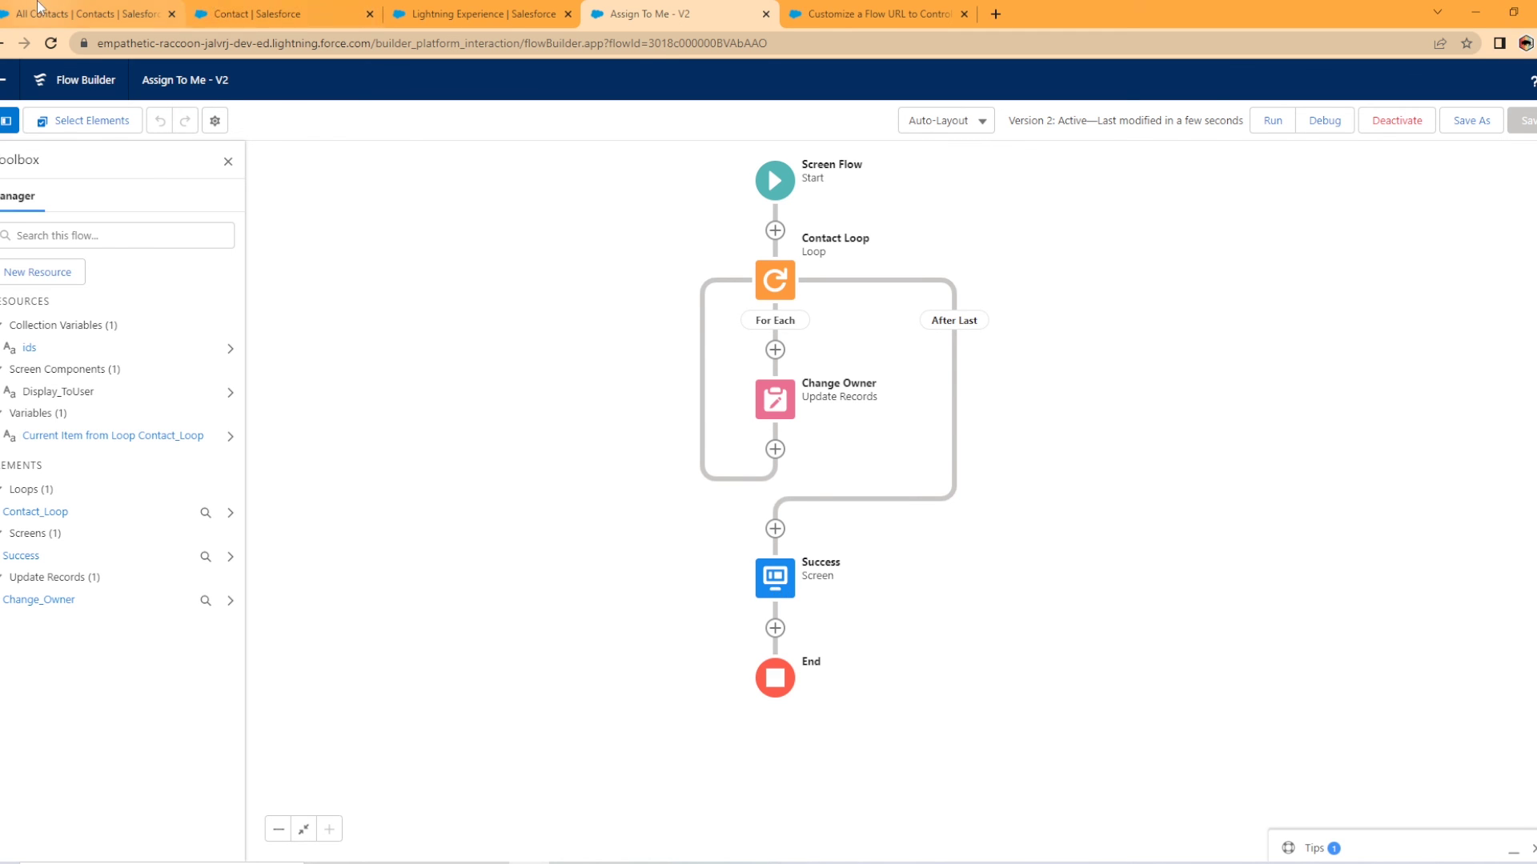
- Switch back to the All Contacts list to check the three reassigned owners
left_click(89, 13)
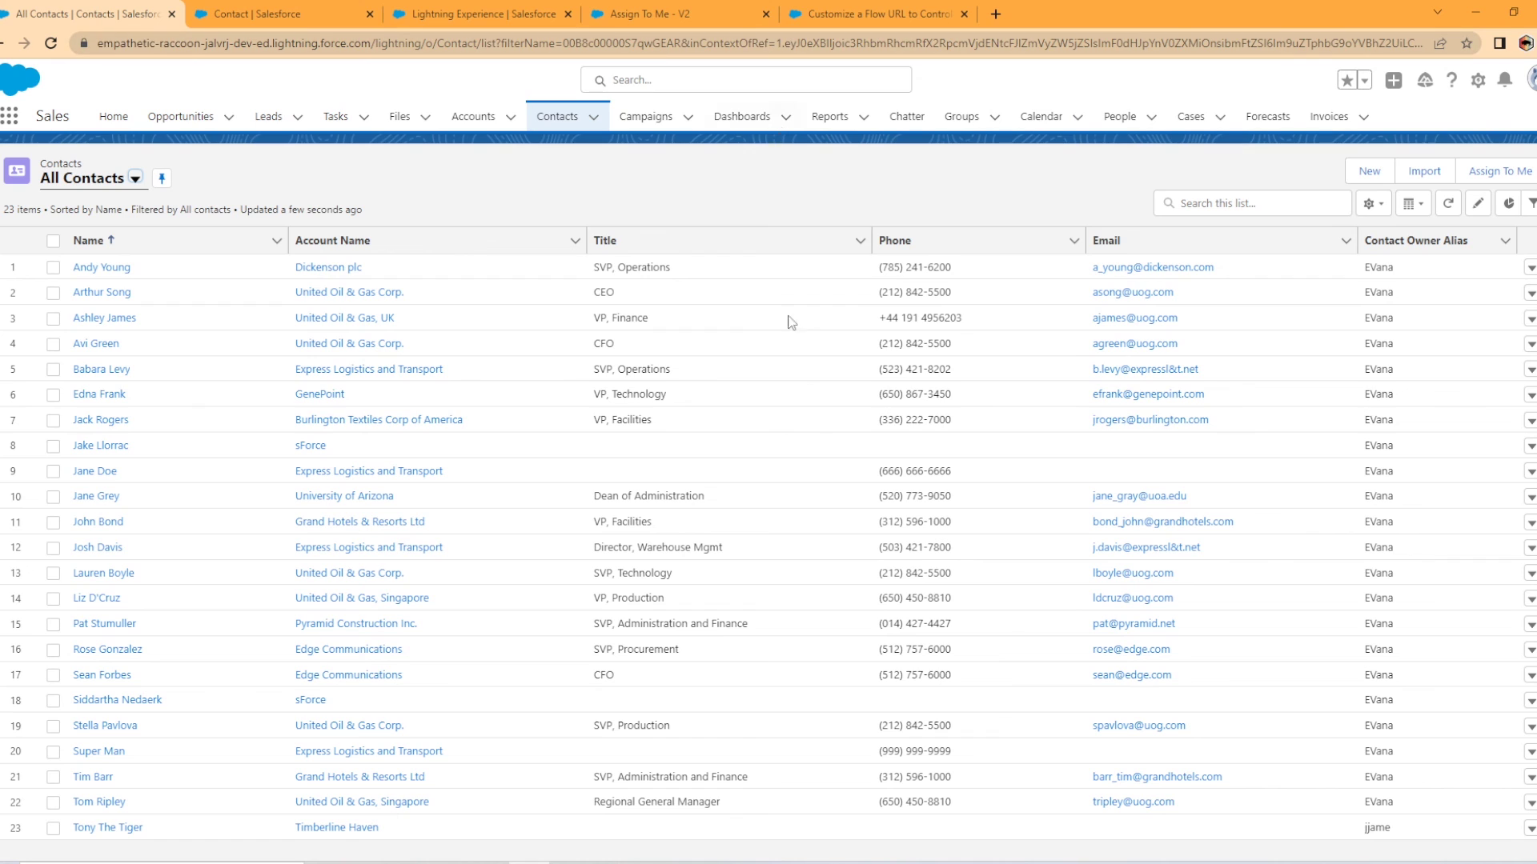